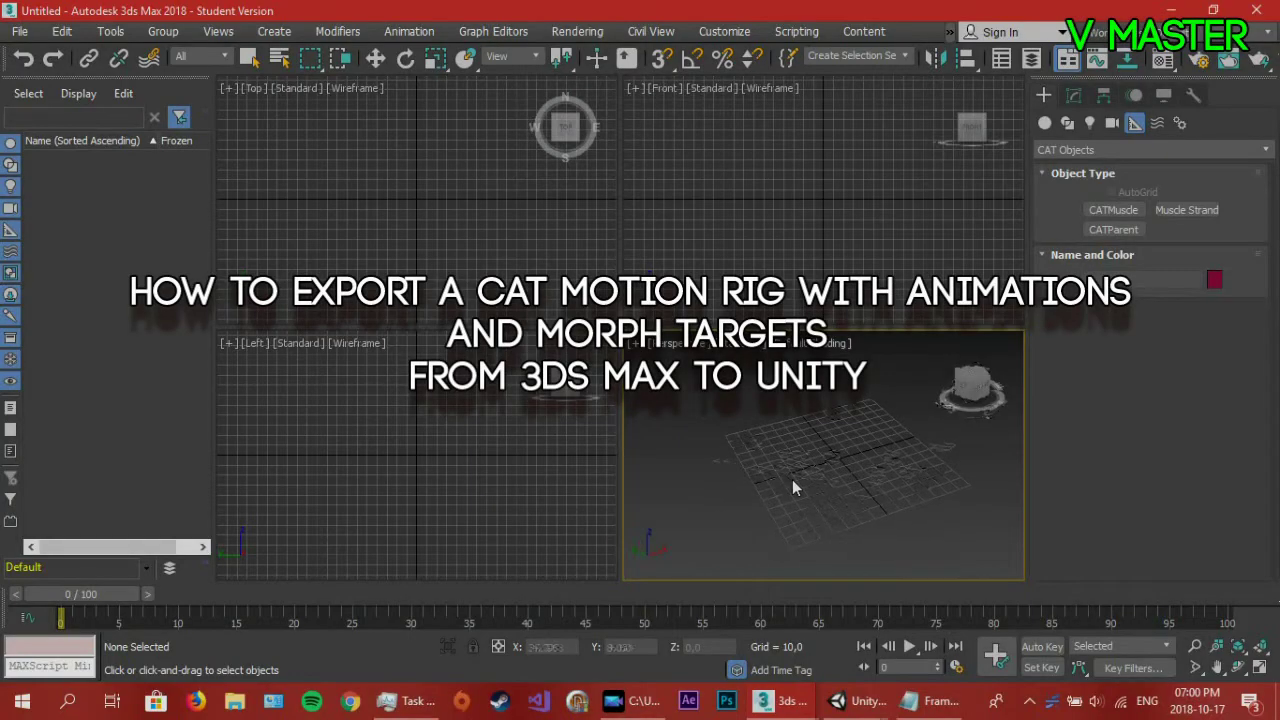
Create a CATParent helper on the Perspective view's grid with a CATUnits ratio of about 0.31.
{"action": "left_click", "coordinate": [1137, 236]}
{"action": "left_click_drag", "start_coordinate": [807, 448], "coordinate": [867, 478]}
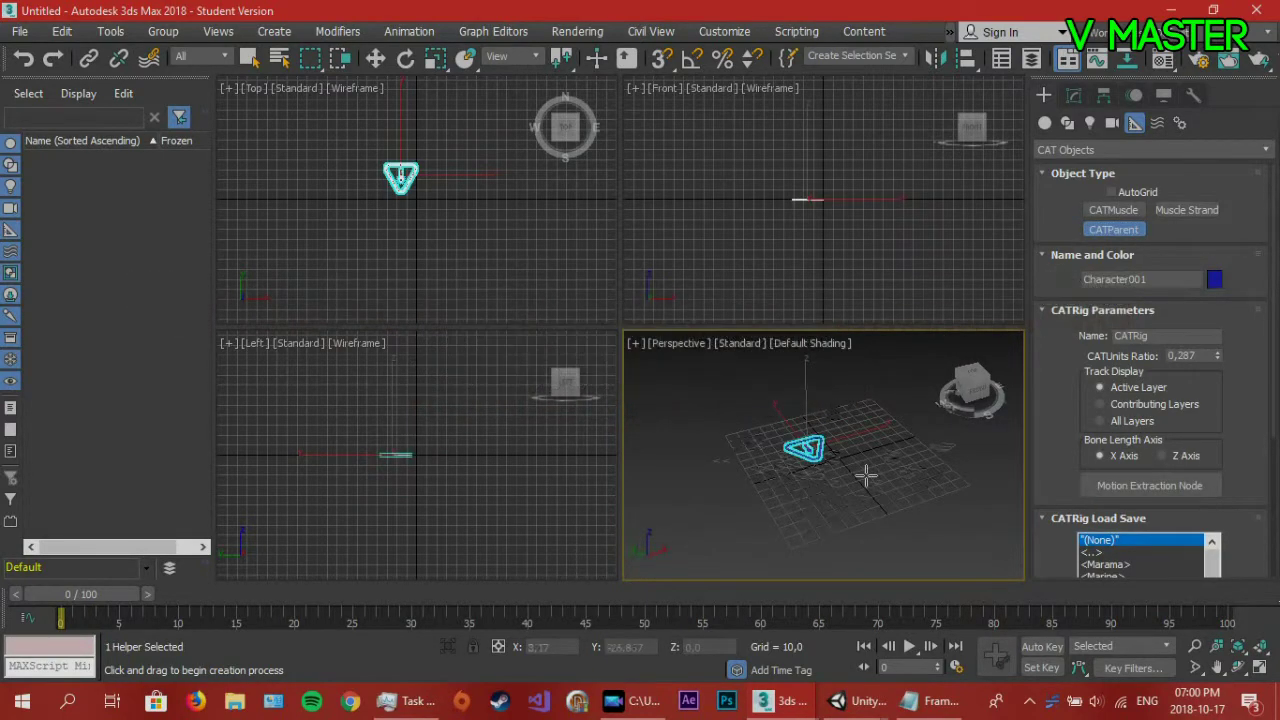
{"action": "right_click", "coordinate": [890, 476]}
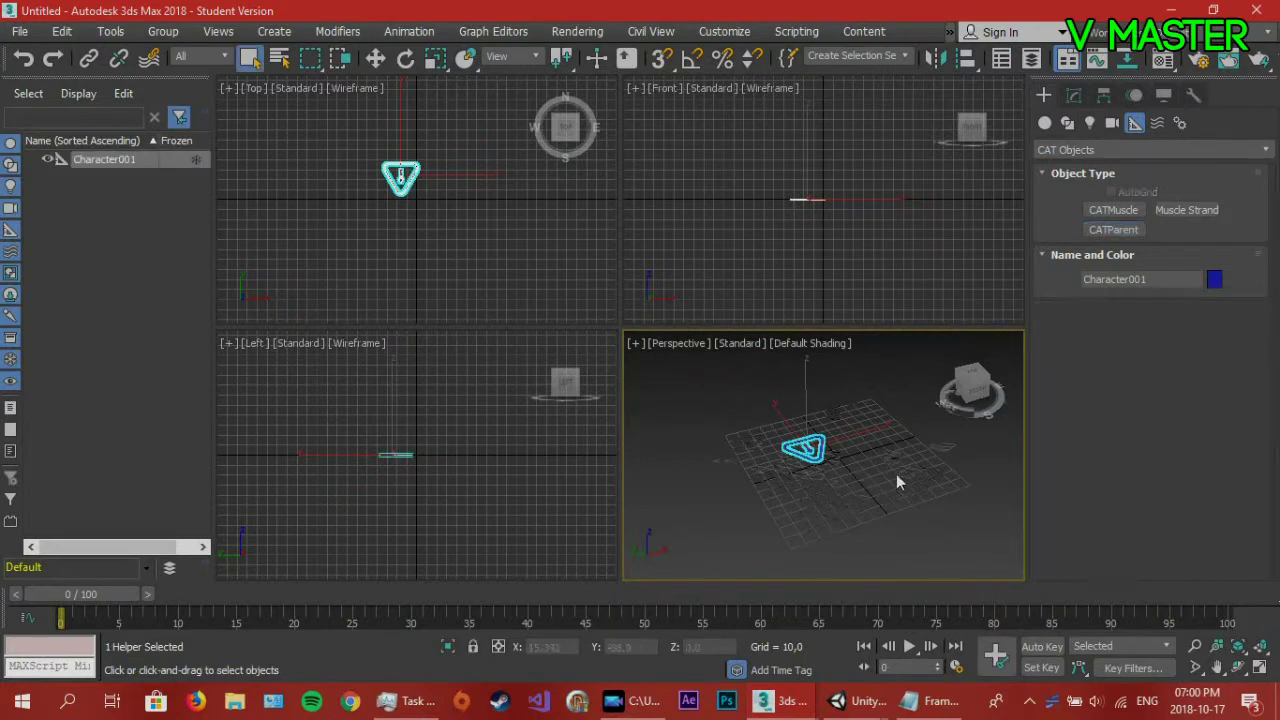
{"action": "left_click", "coordinate": [1130, 149]}
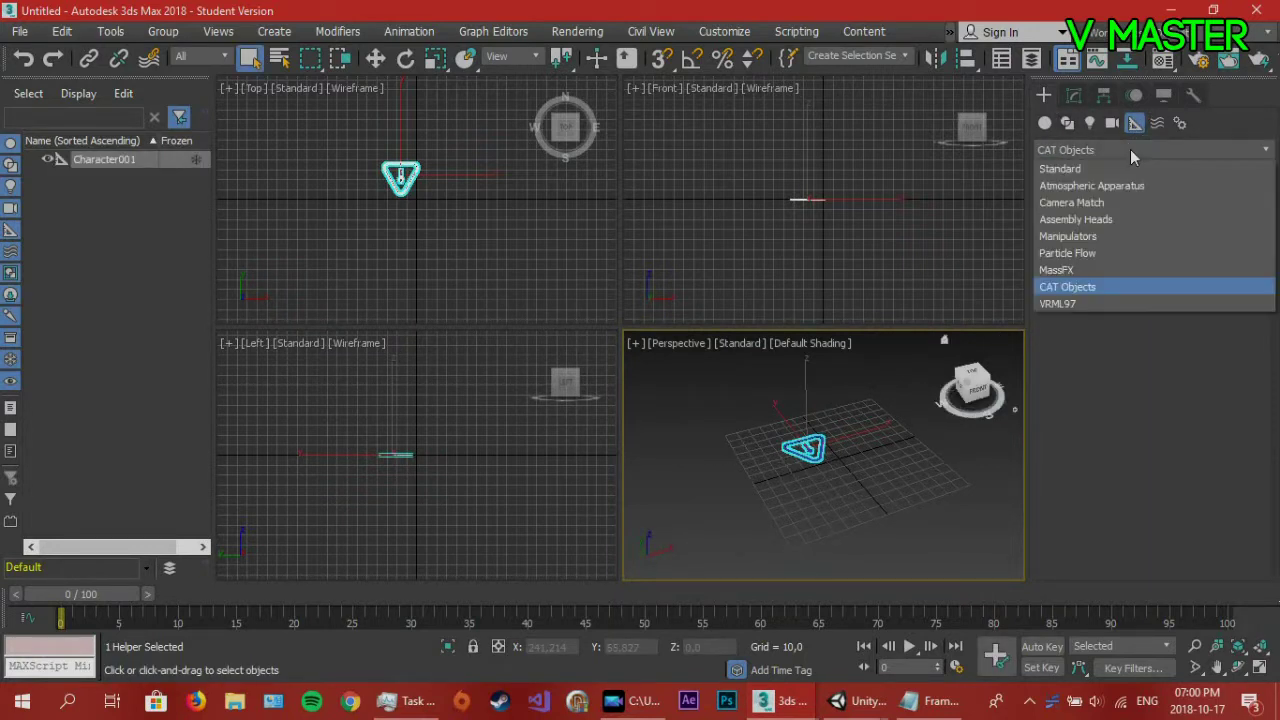
{"action": "left_click", "coordinate": [1087, 290]}
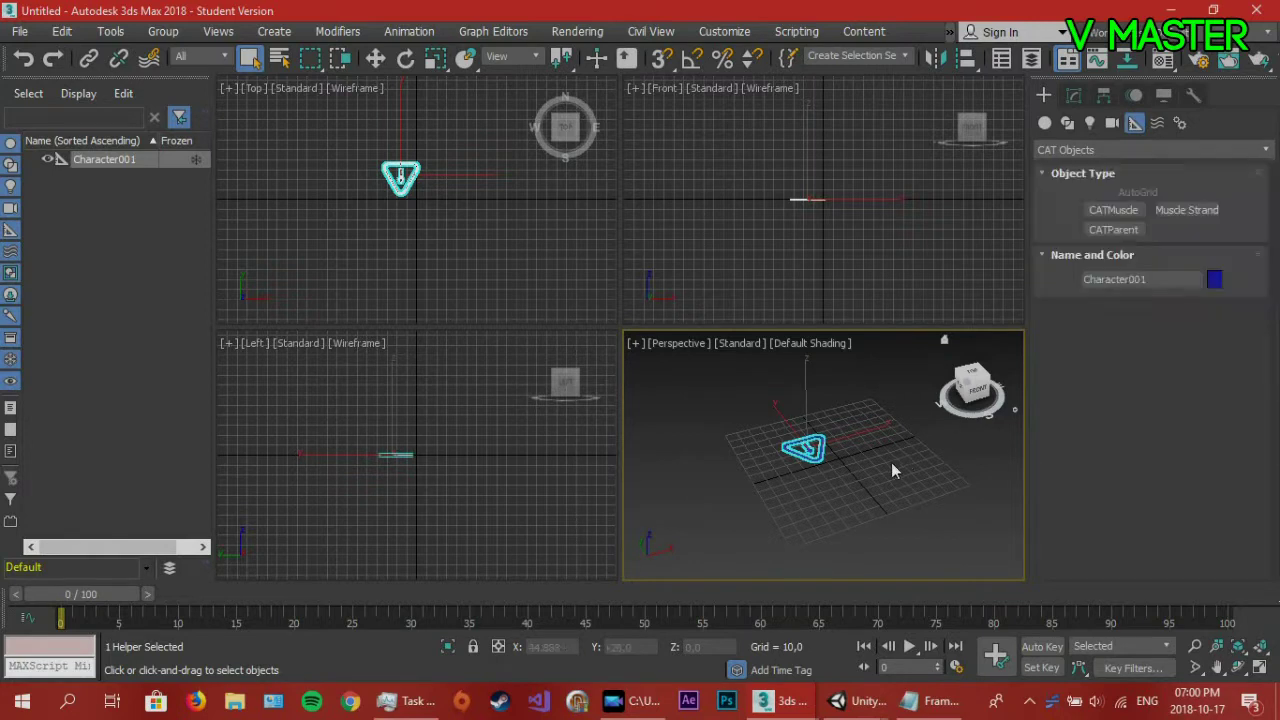
Load the Base Human preset rig into the CATParent object.
{"action": "left_click", "coordinate": [1073, 94]}
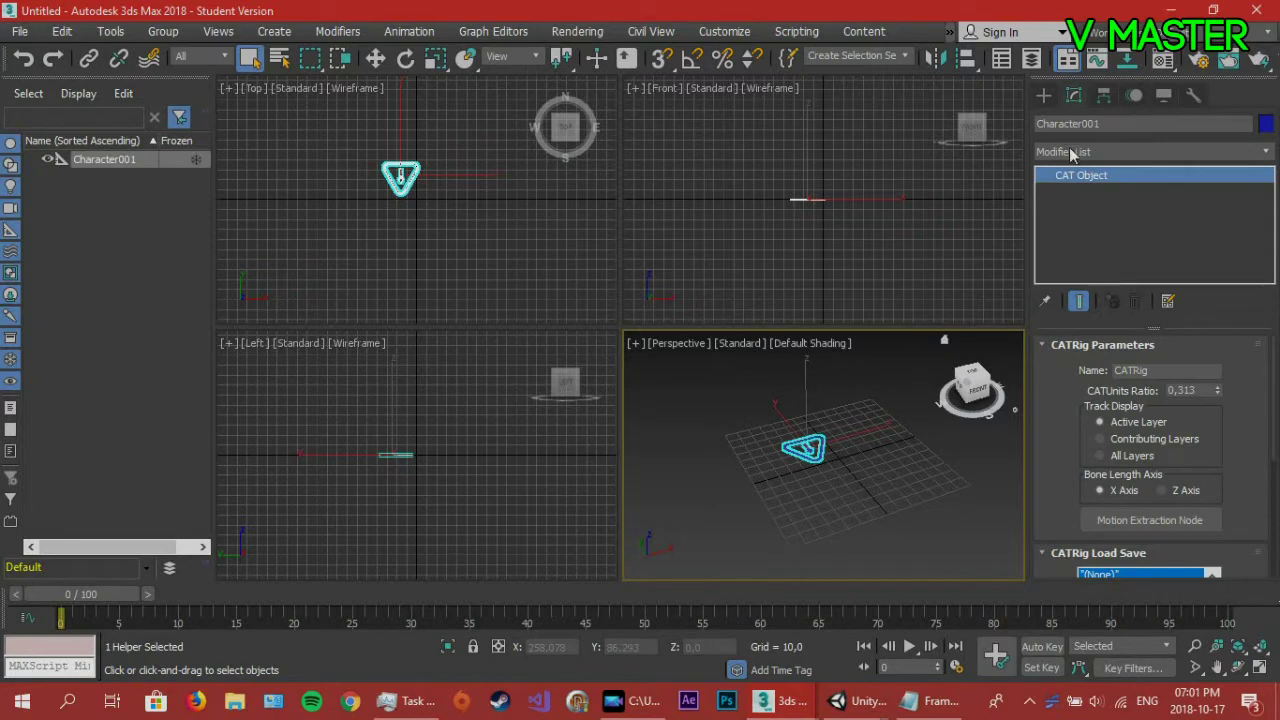
{"action": "scroll", "coordinate": [1208, 410], "scroll_direction": "down", "scroll_amount": 5}
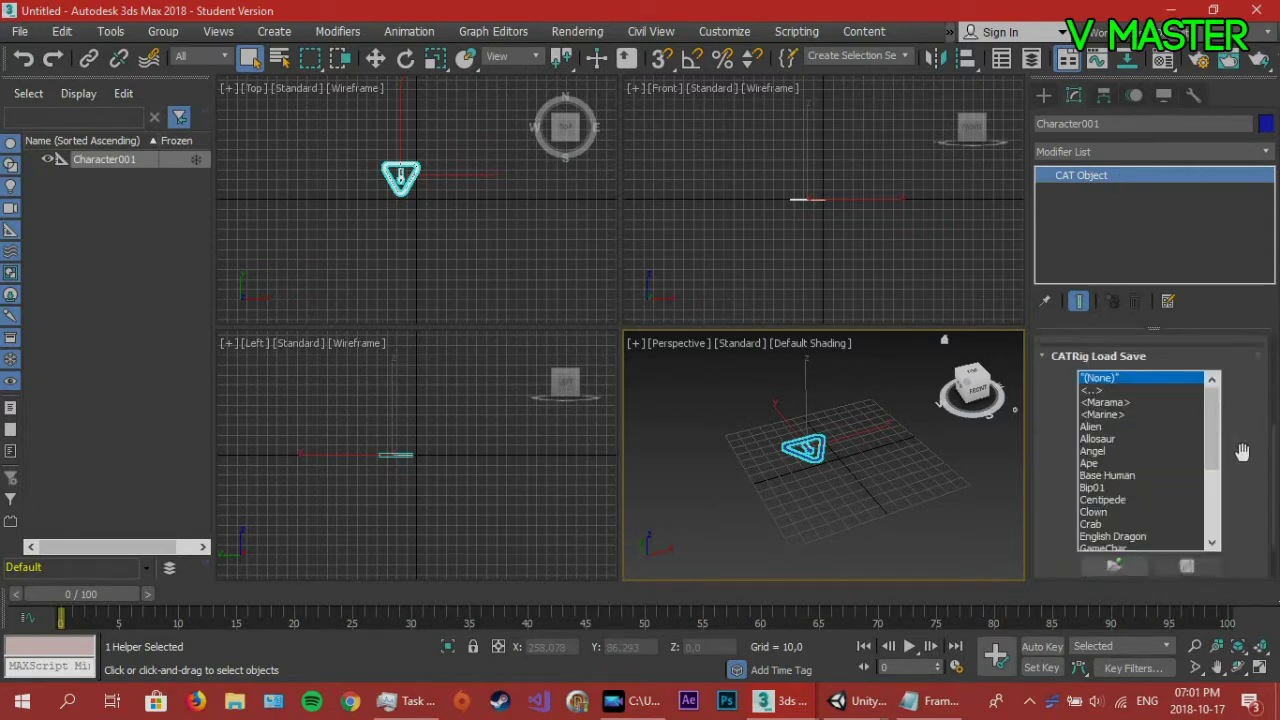
{"action": "scroll", "coordinate": [1136, 475], "scroll_direction": "down", "scroll_amount": 3}
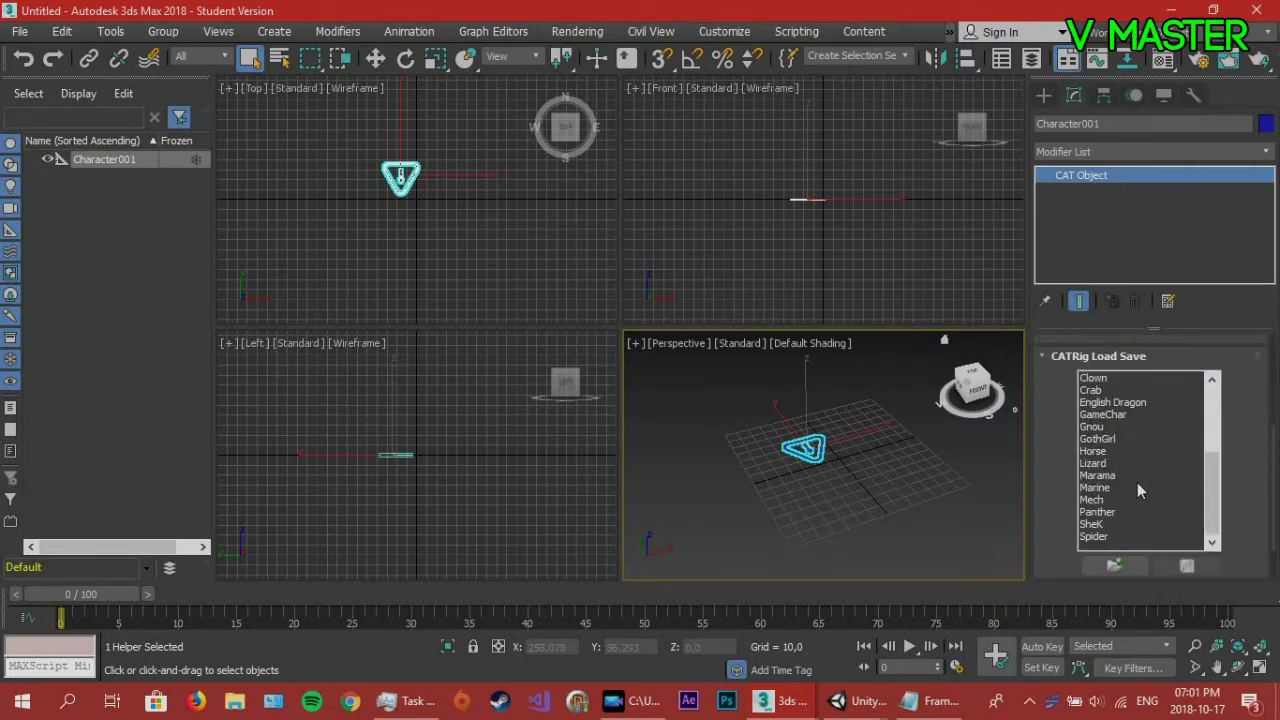
{"action": "scroll", "coordinate": [1137, 482], "scroll_direction": "up", "scroll_amount": 3}
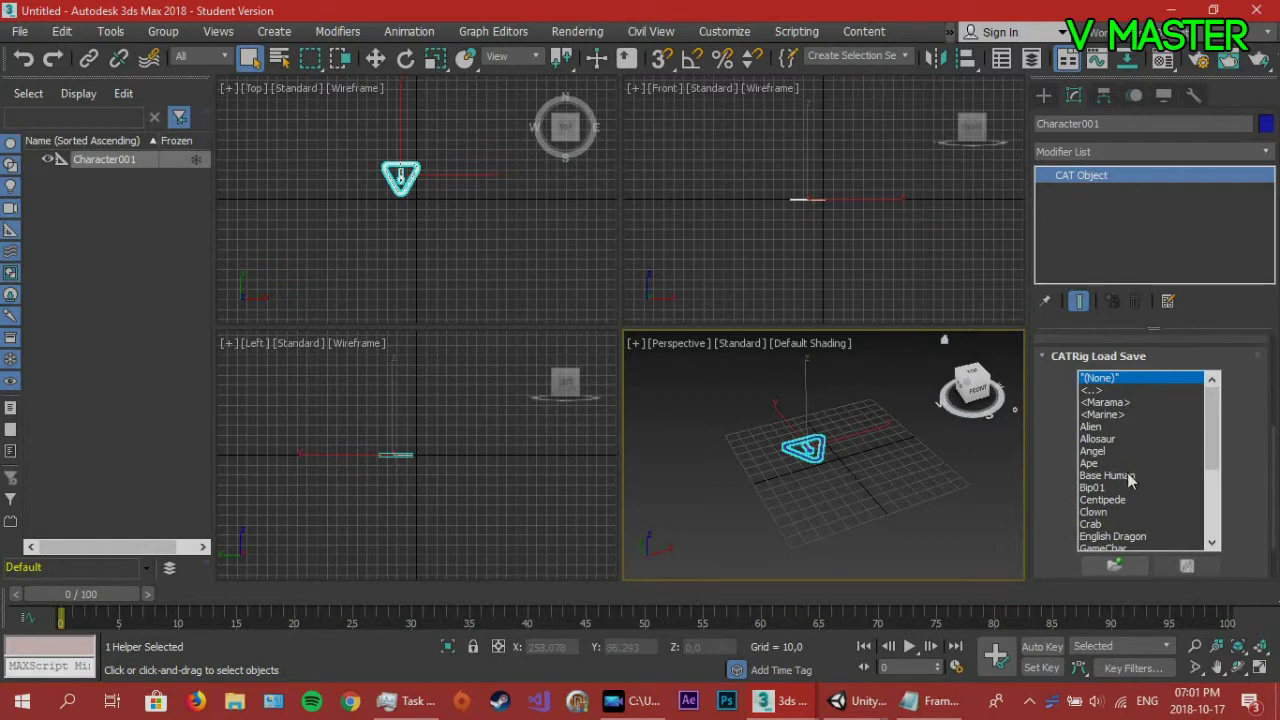
{"action": "left_click", "coordinate": [1128, 477]}
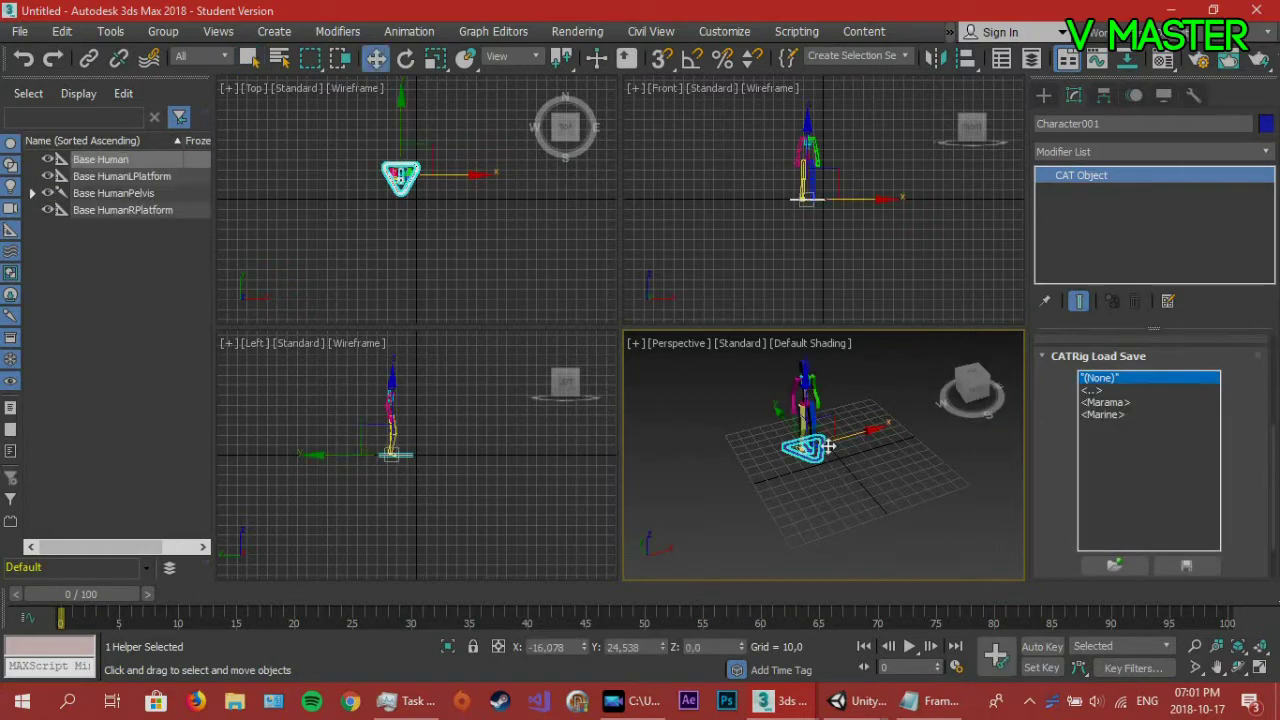
Center the Base Human rig on the world origin.
{"action": "key", "text": "Tab"}
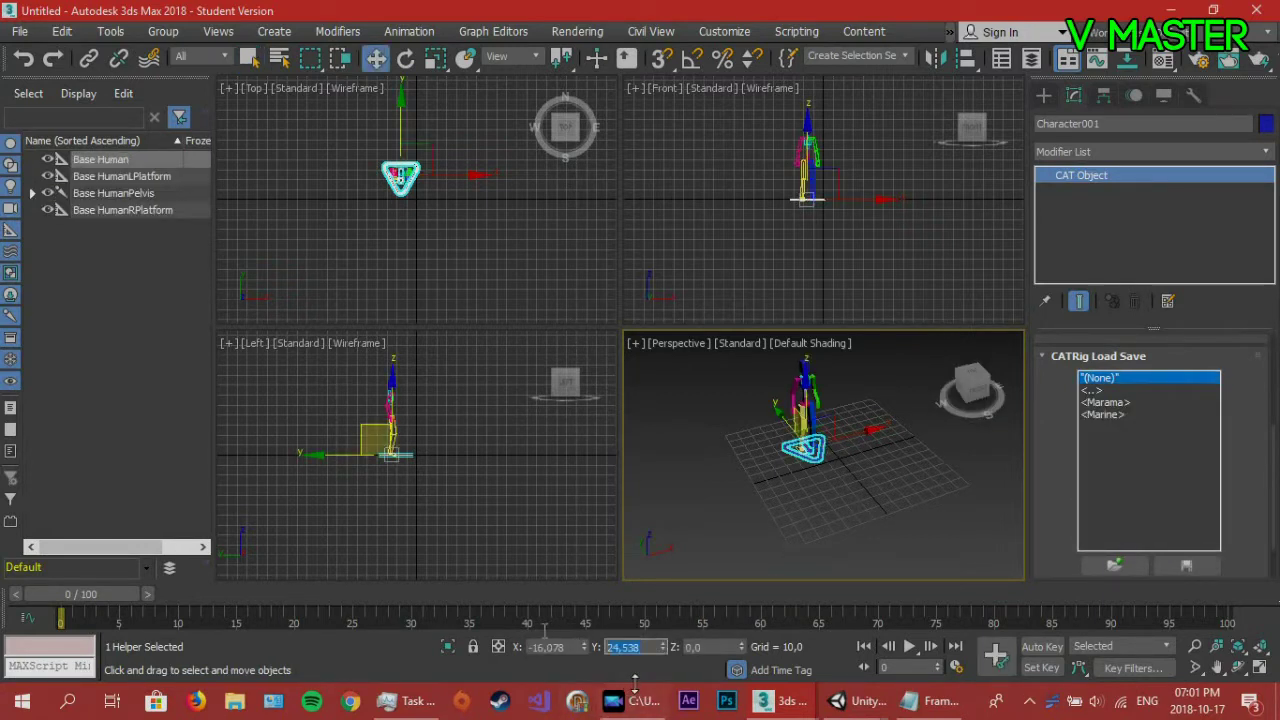
{"action": "left_click", "coordinate": [750, 534]}
{"action": "scroll", "coordinate": [840, 440], "scroll_direction": "up", "scroll_amount": 3}
Select the rig's right thigh bone and maximize the Perspective viewport, facing the character from the front.
{"action": "left_click", "coordinate": [843, 430]}
{"action": "middle_click_drag", "start_coordinate": [907, 508], "coordinate": [896, 477], "text": "alt"}
{"action": "key", "text": "alt+w"}
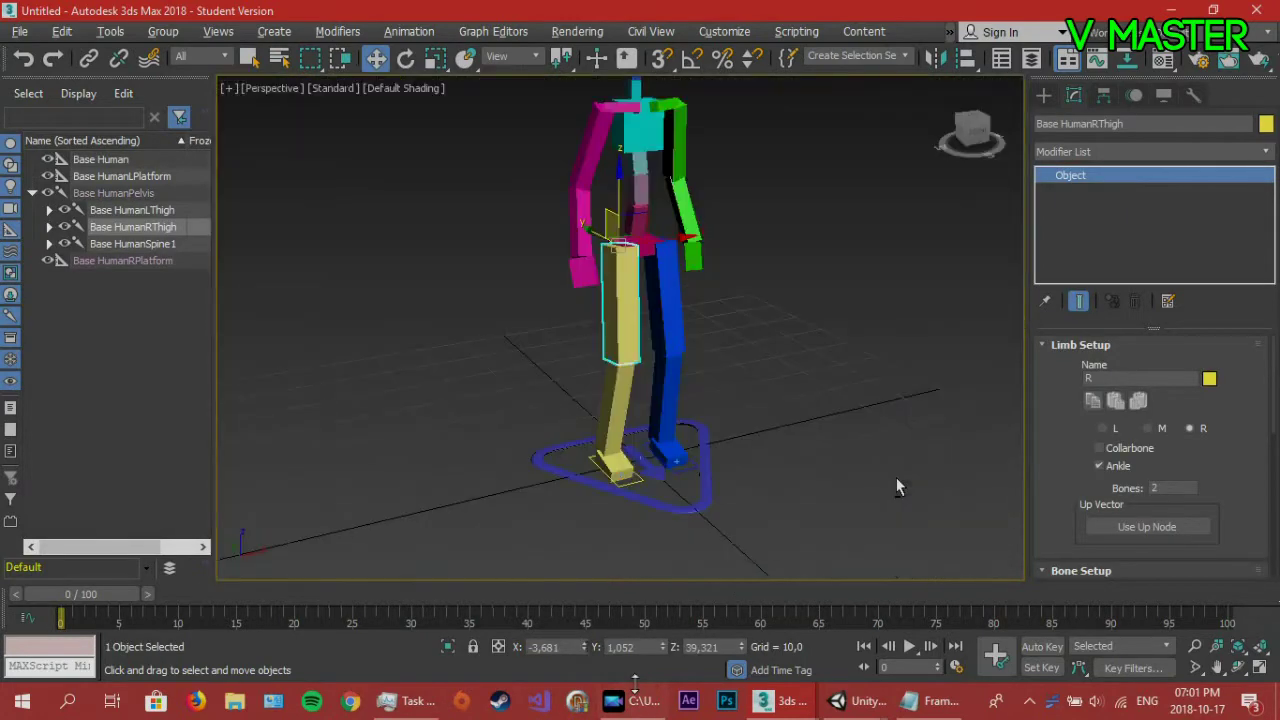
{"action": "scroll", "coordinate": [713, 343], "scroll_direction": "down", "scroll_amount": 3}
{"action": "middle_click_drag", "start_coordinate": [713, 343], "coordinate": [586, 350], "text": "alt"}
{"action": "left_click", "coordinate": [968, 138]}
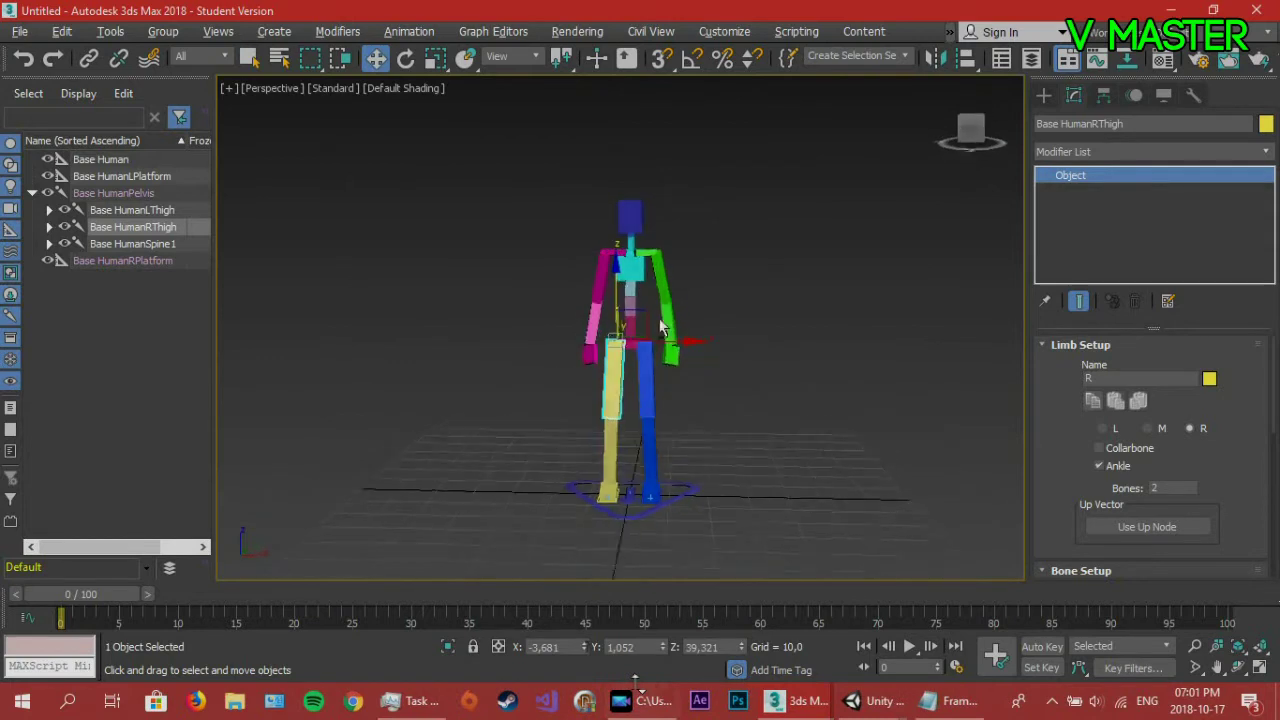
Add a CATMotion layer to the rig in the Layer Manager and switch the rig to animation mode.
{"action": "left_click", "coordinate": [1148, 93]}
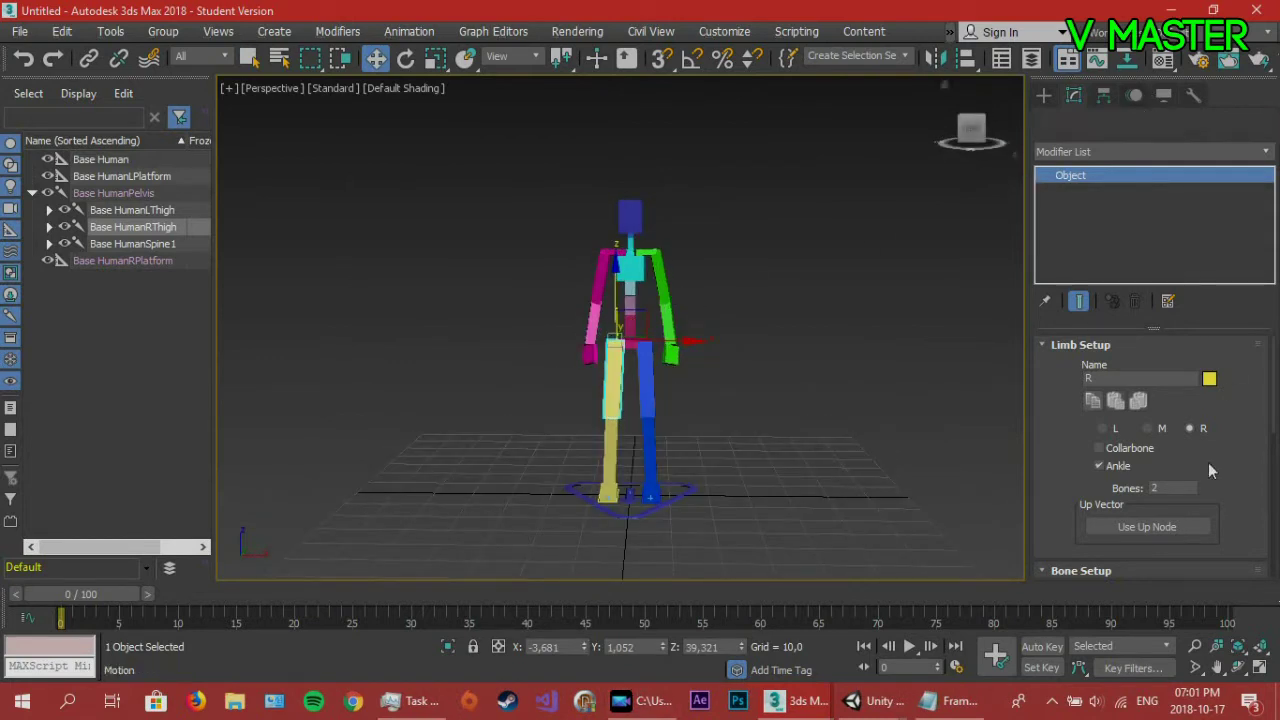
{"action": "scroll", "coordinate": [1215, 455], "scroll_direction": "down", "scroll_amount": 4}
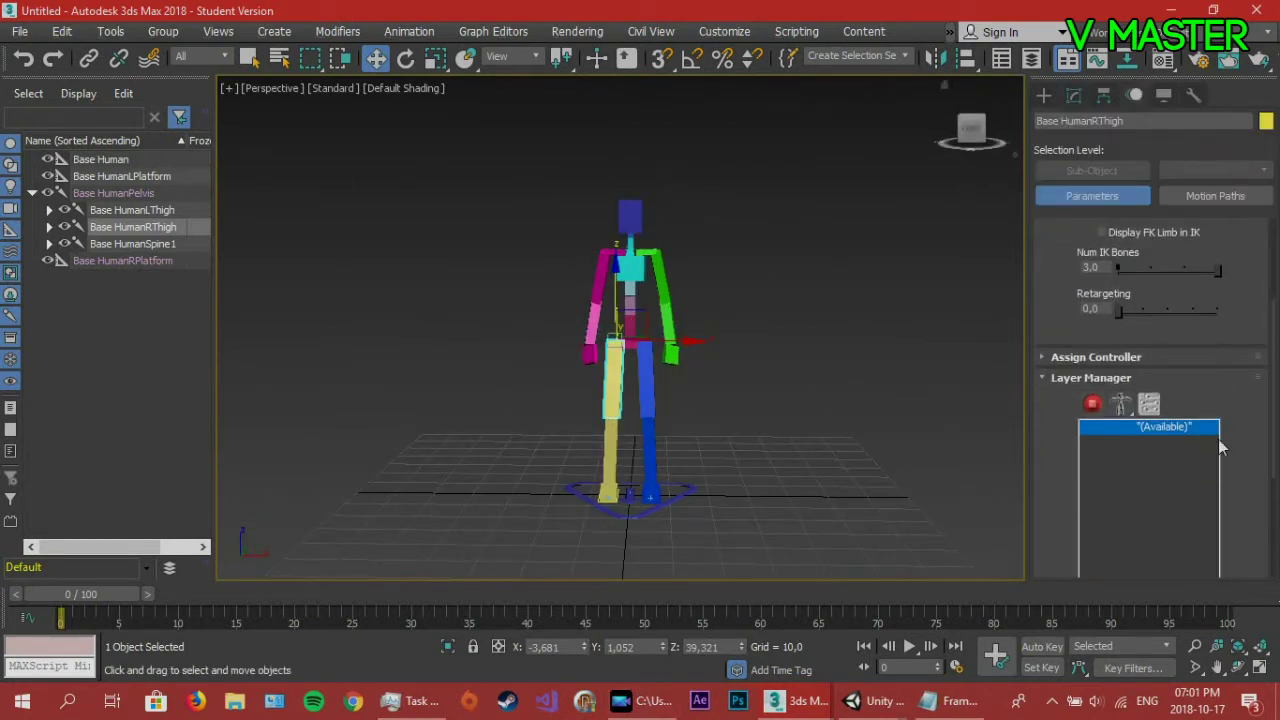
{"action": "scroll", "coordinate": [1213, 472], "scroll_direction": "down", "scroll_amount": 1}
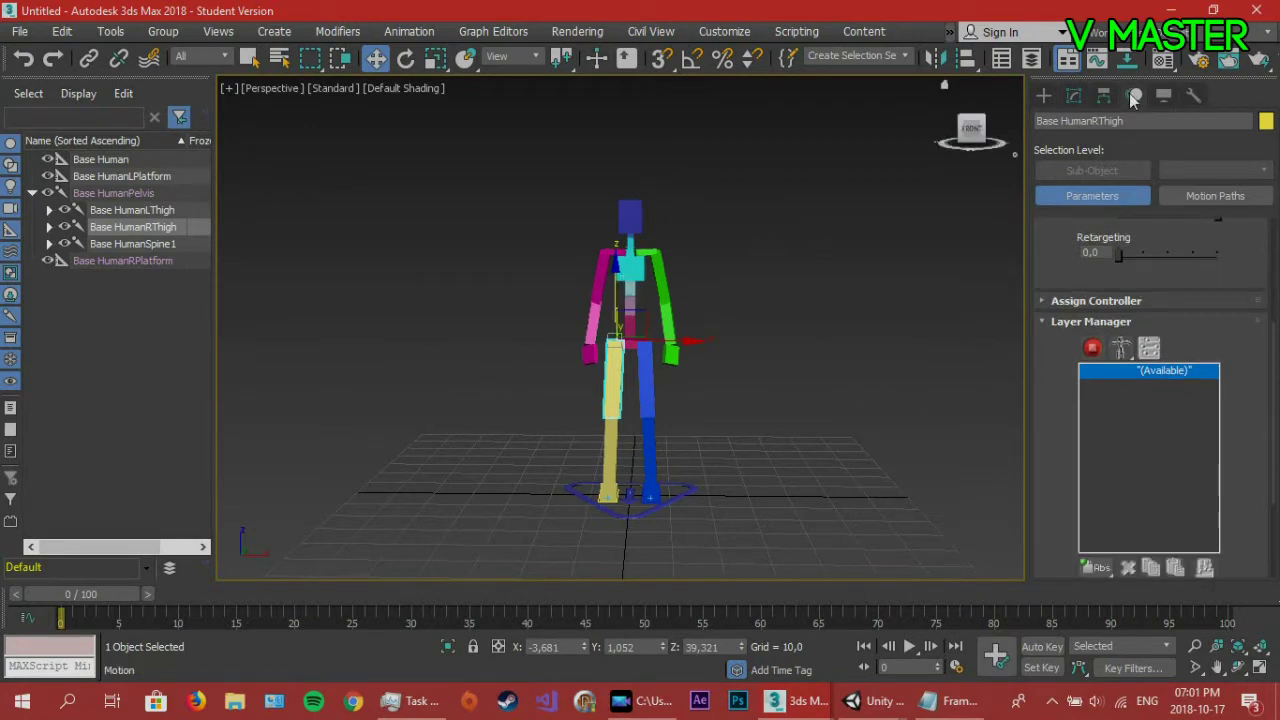
{"action": "scroll", "coordinate": [1230, 465], "scroll_direction": "down", "scroll_amount": 2}
{"action": "scroll", "coordinate": [1230, 462], "scroll_direction": "down", "scroll_amount": 2}
{"action": "left_click", "coordinate": [1100, 411]}
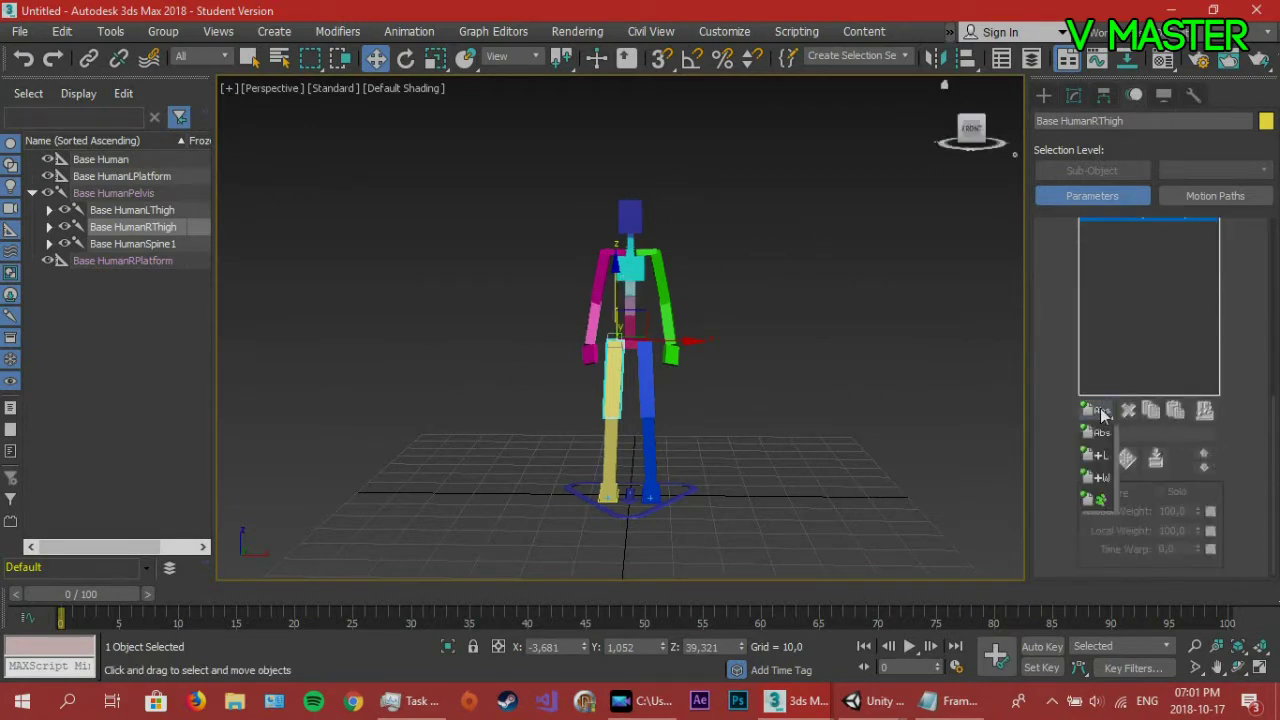
{"action": "left_click", "coordinate": [1100, 499]}
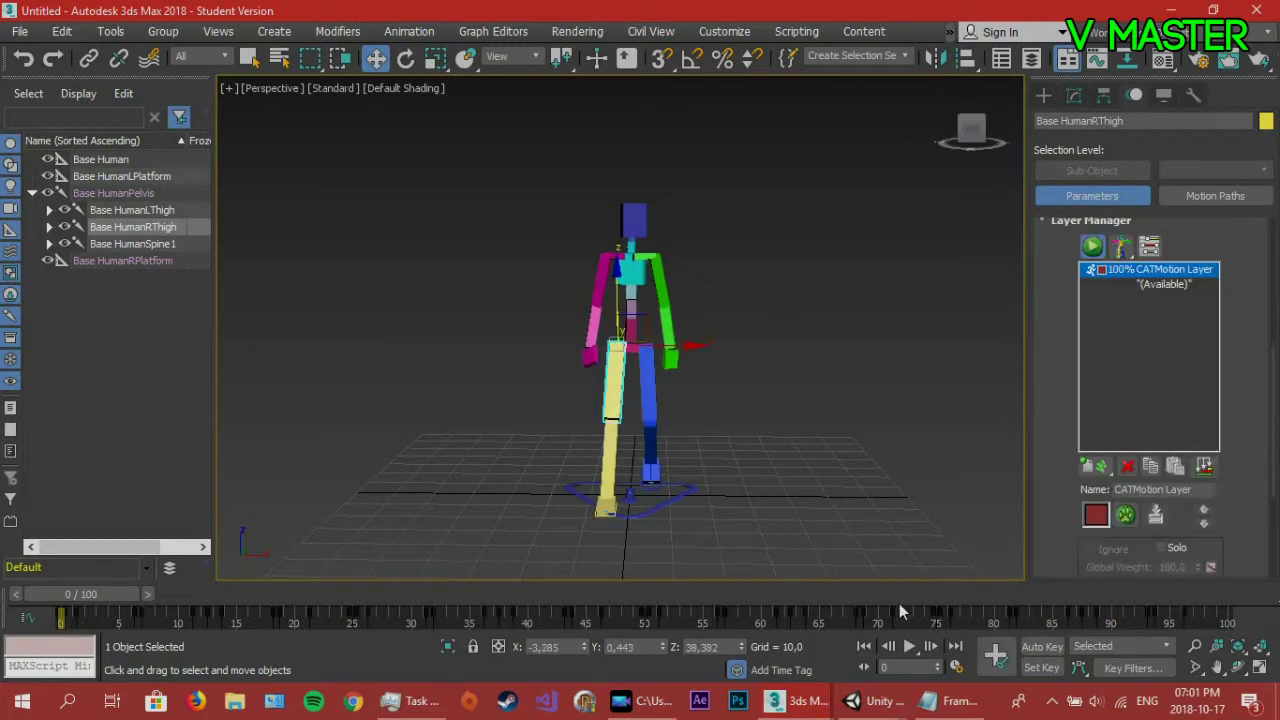
Play the default CATMotion walk cycle, stop it, and move the time slider back to frame 3.
{"action": "left_click", "coordinate": [908, 646]}
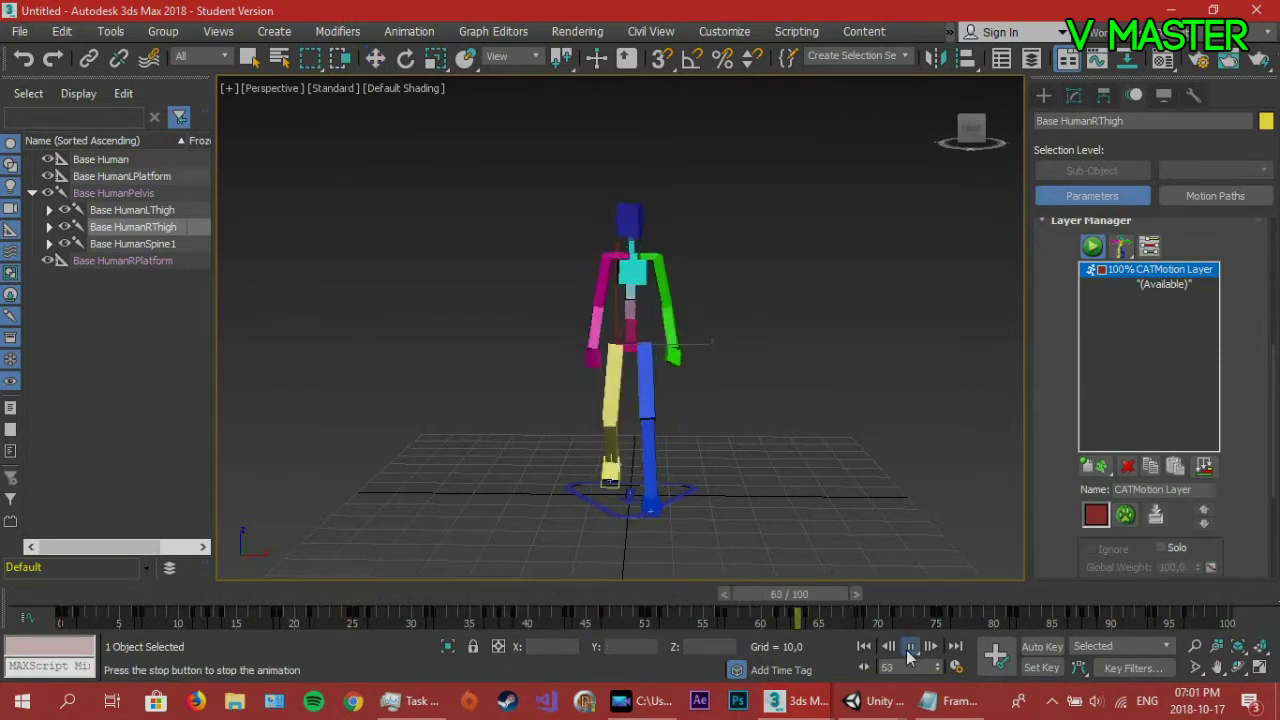
{"action": "left_click", "coordinate": [910, 646]}
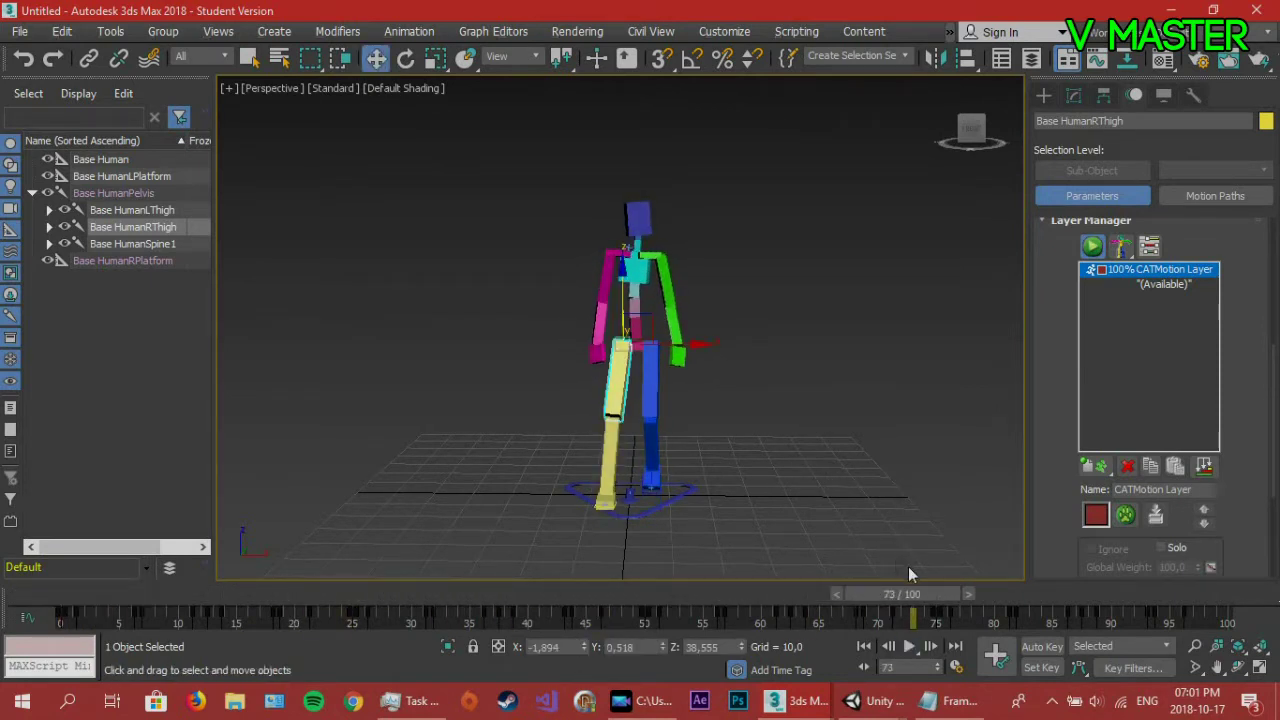
{"action": "left_click_drag", "start_coordinate": [905, 594], "coordinate": [118, 594]}
Load the GameCharRun preset from the 2Legs presets into the existing CATMotion layer.
{"action": "left_click", "coordinate": [1125, 515]}
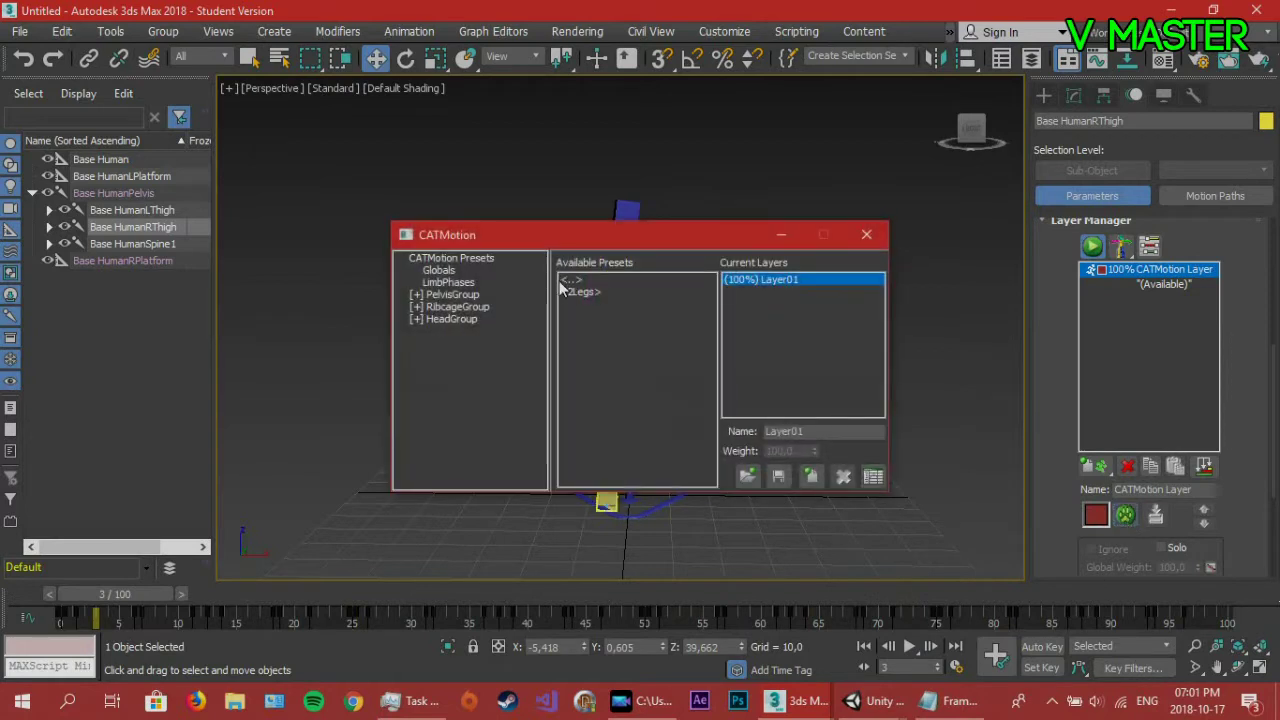
{"action": "double_click", "coordinate": [575, 292]}
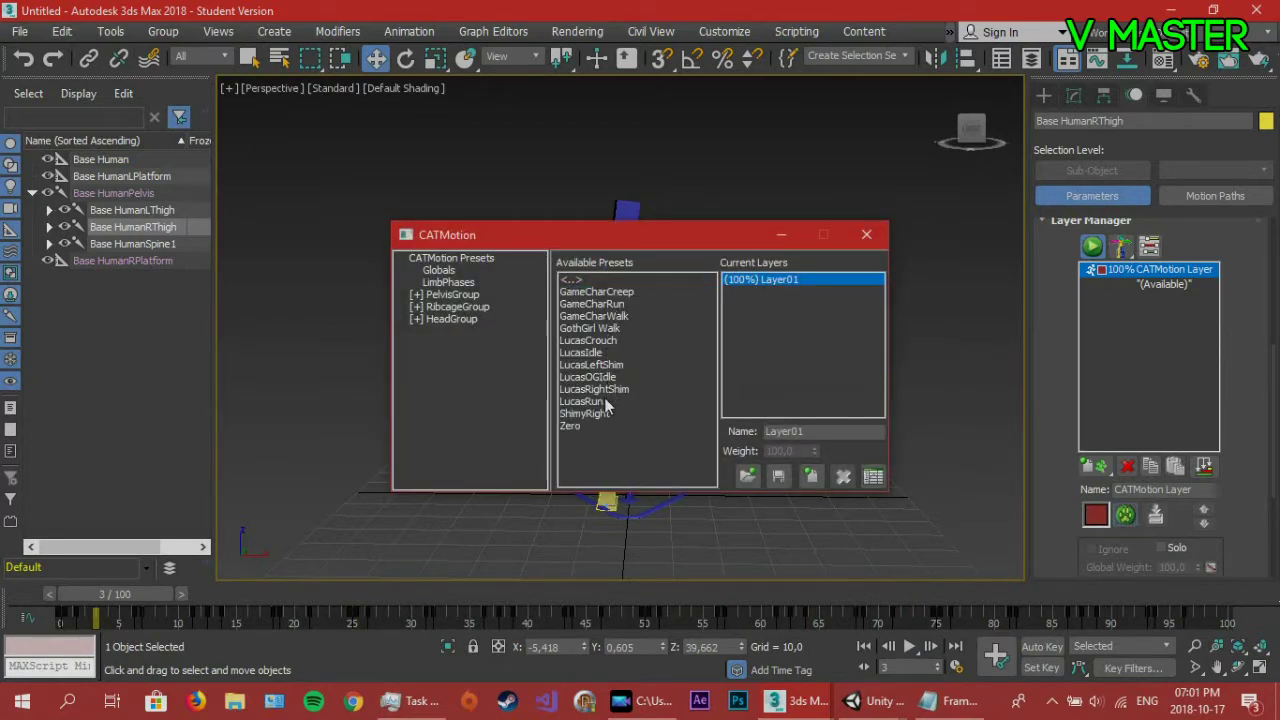
{"action": "double_click", "coordinate": [595, 306]}
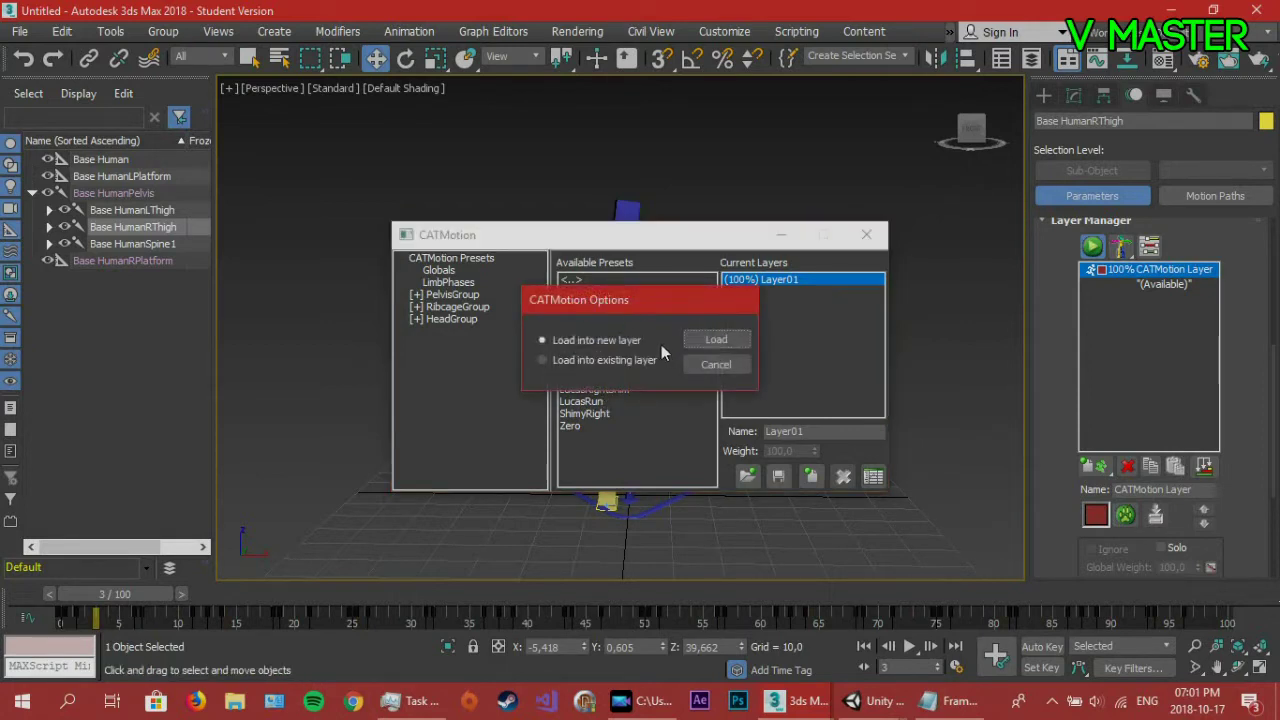
{"action": "left_click", "coordinate": [641, 359]}
{"action": "left_click", "coordinate": [714, 340]}
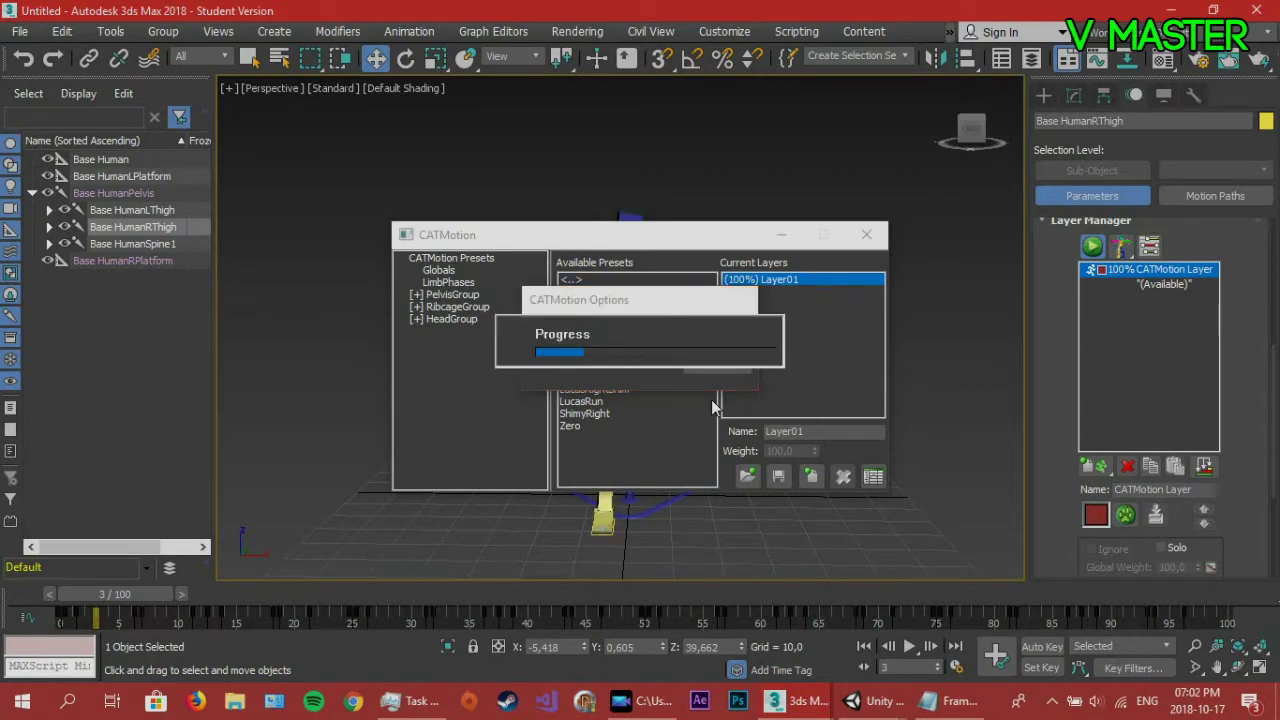
{"action": "left_click", "coordinate": [866, 234]}
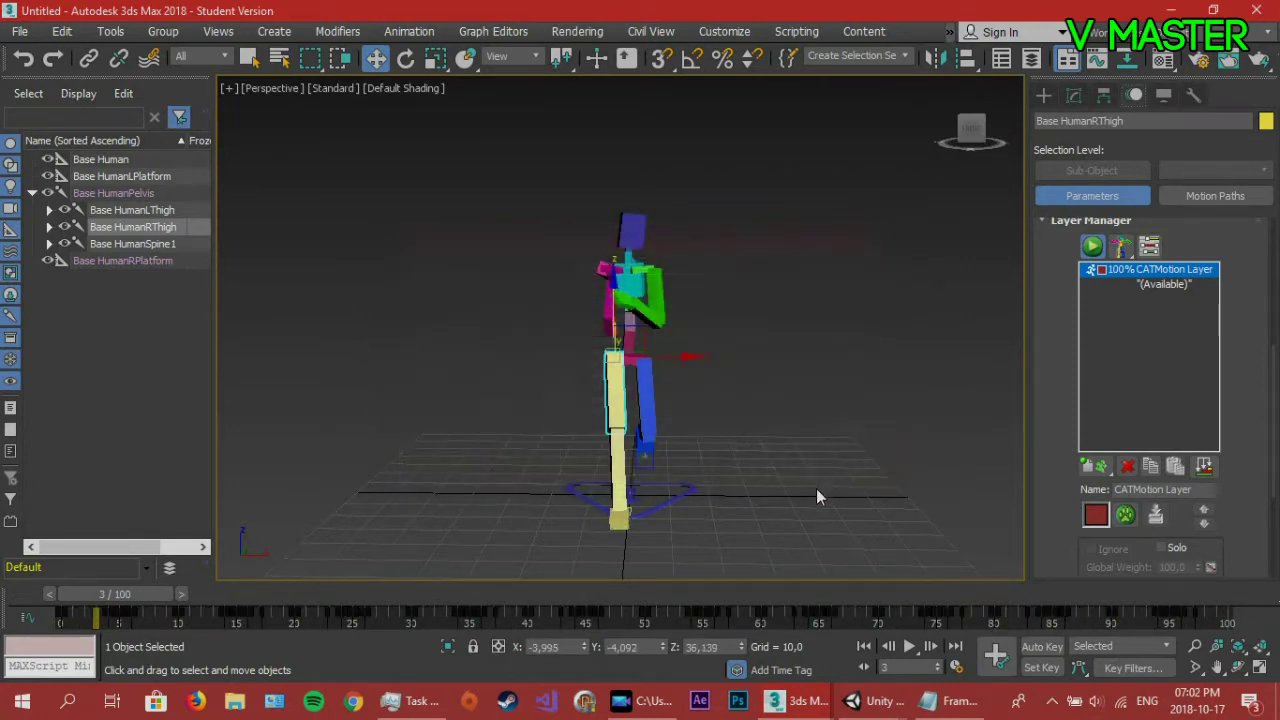
Play the run animation and examine the character's movement from a slightly different angle, both near and far.
{"action": "left_click", "coordinate": [909, 646]}
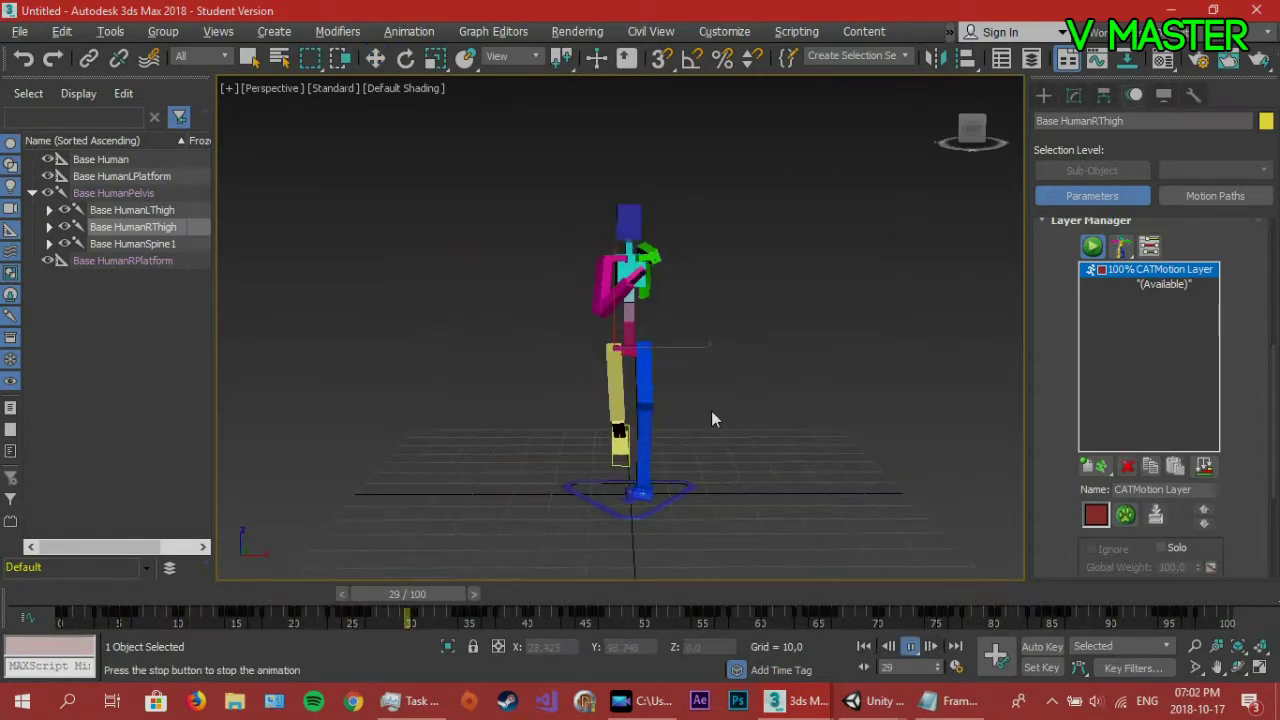
{"action": "middle_click_drag", "start_coordinate": [834, 394], "coordinate": [812, 332], "text": "alt"}
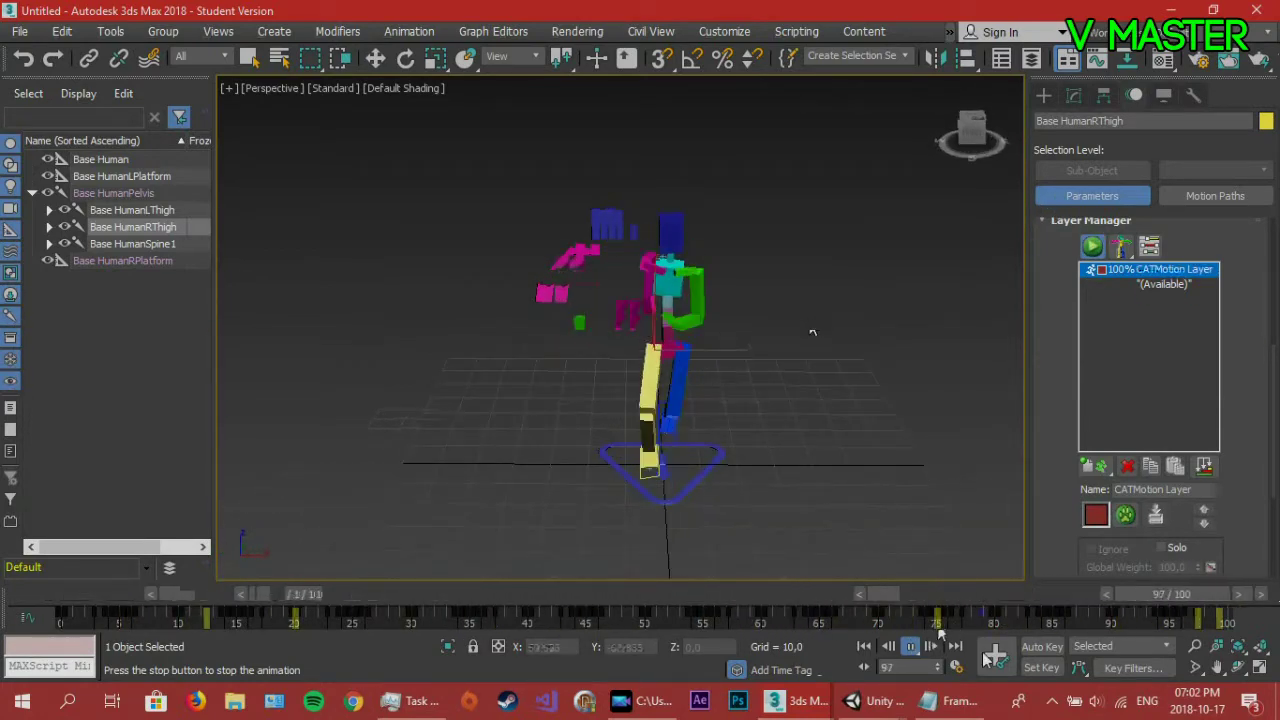
{"action": "left_click", "coordinate": [910, 647]}
{"action": "key", "text": "w"}
{"action": "scroll", "coordinate": [645, 282], "scroll_direction": "up", "scroll_amount": 3}
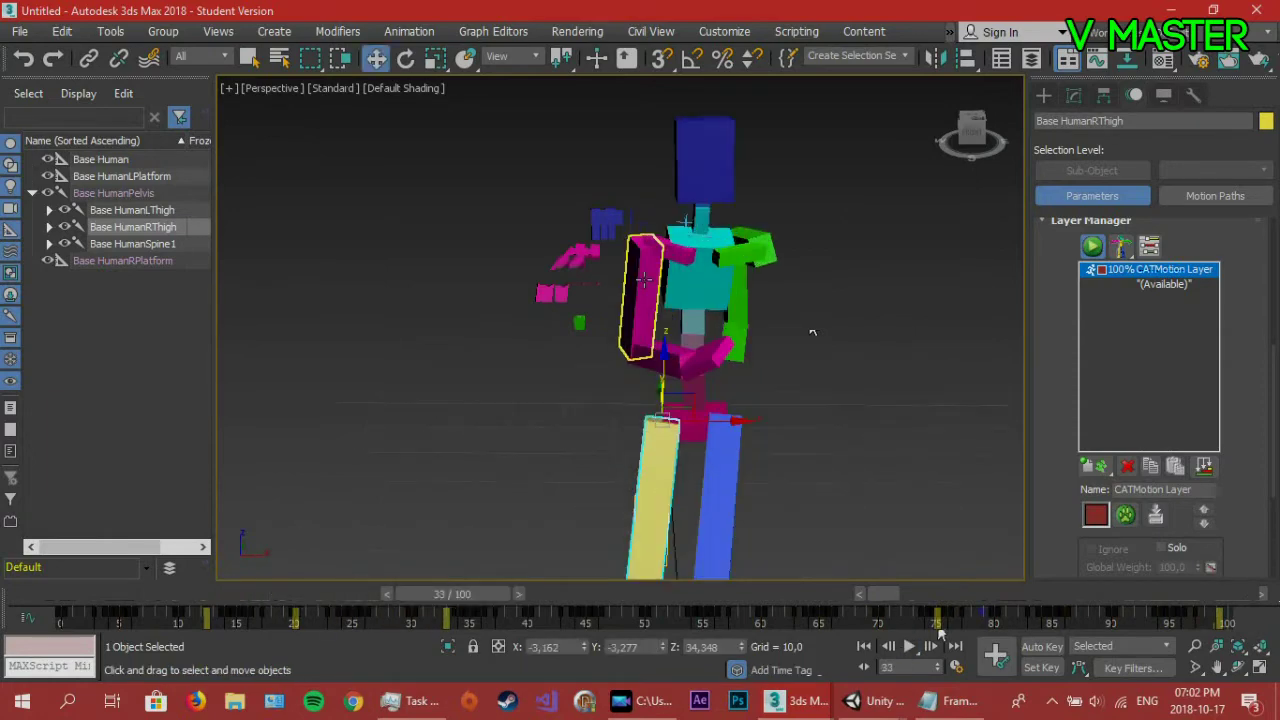
{"action": "scroll", "coordinate": [780, 310], "scroll_direction": "down", "scroll_amount": 5}
{"action": "scroll", "coordinate": [861, 303], "scroll_direction": "up", "scroll_amount": 4}
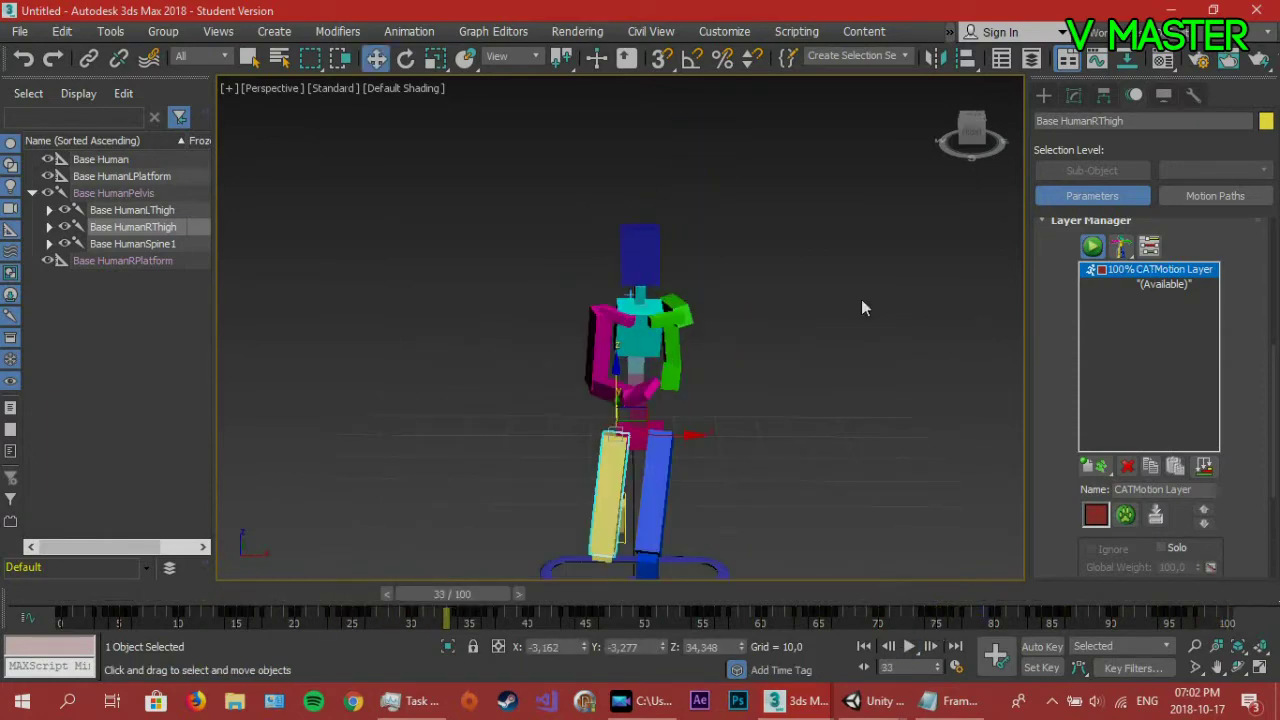
Return the rig to setup mode, clear the selection, and show the whole character in the Front view.
{"action": "left_click", "coordinate": [1092, 247]}
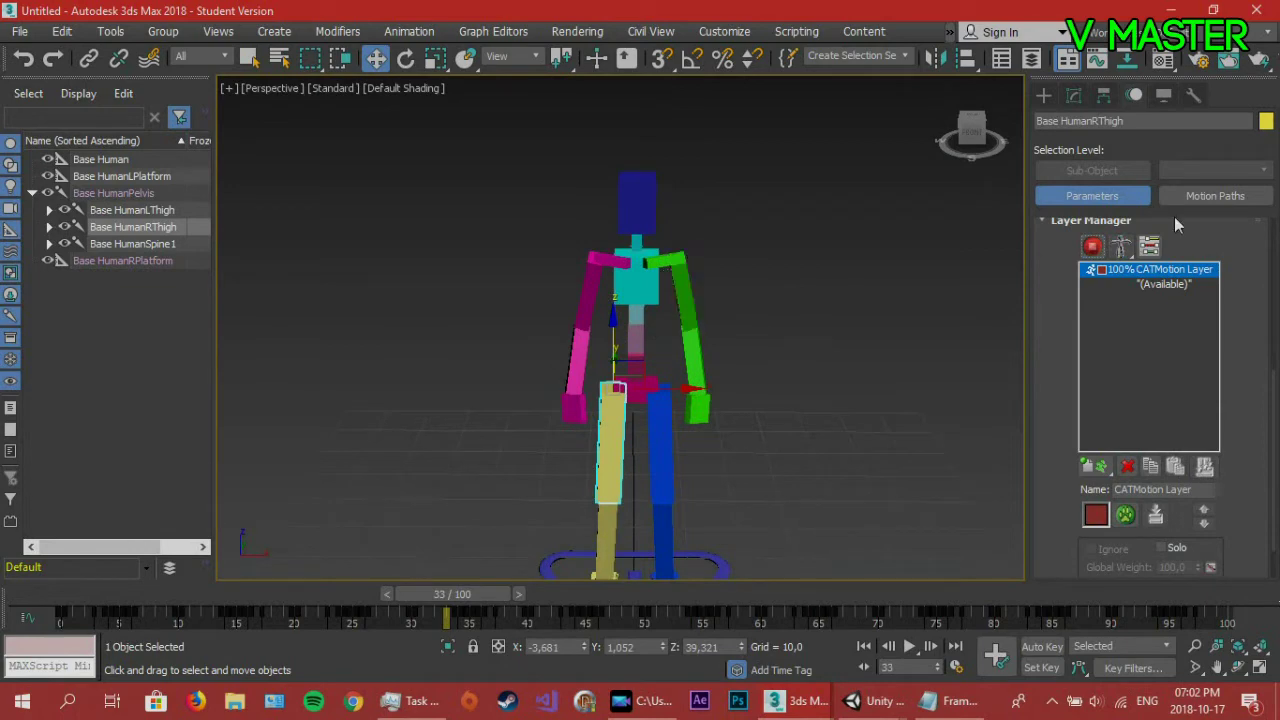
{"action": "left_click", "coordinate": [1043, 94]}
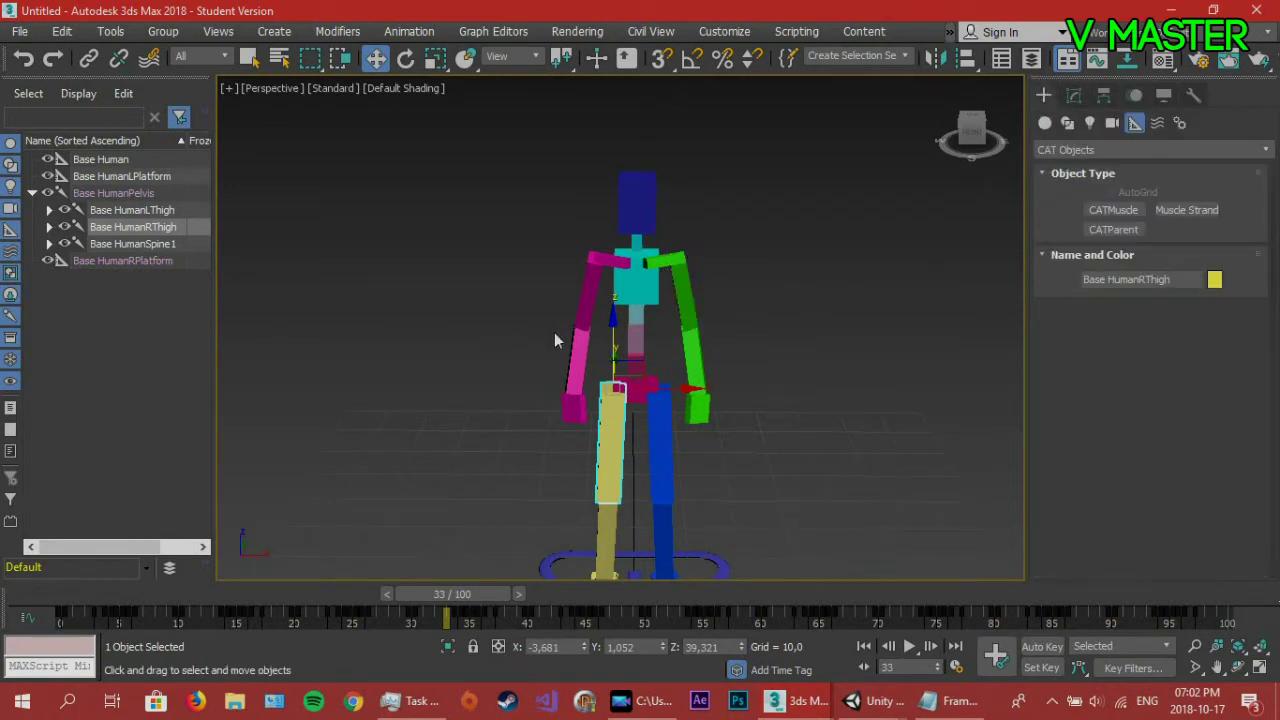
{"action": "left_click", "coordinate": [556, 340]}
{"action": "key", "text": "f"}
{"action": "scroll", "coordinate": [674, 191], "scroll_direction": "up", "scroll_amount": 5}
{"action": "scroll", "coordinate": [579, 318], "scroll_direction": "down", "scroll_amount": 2}
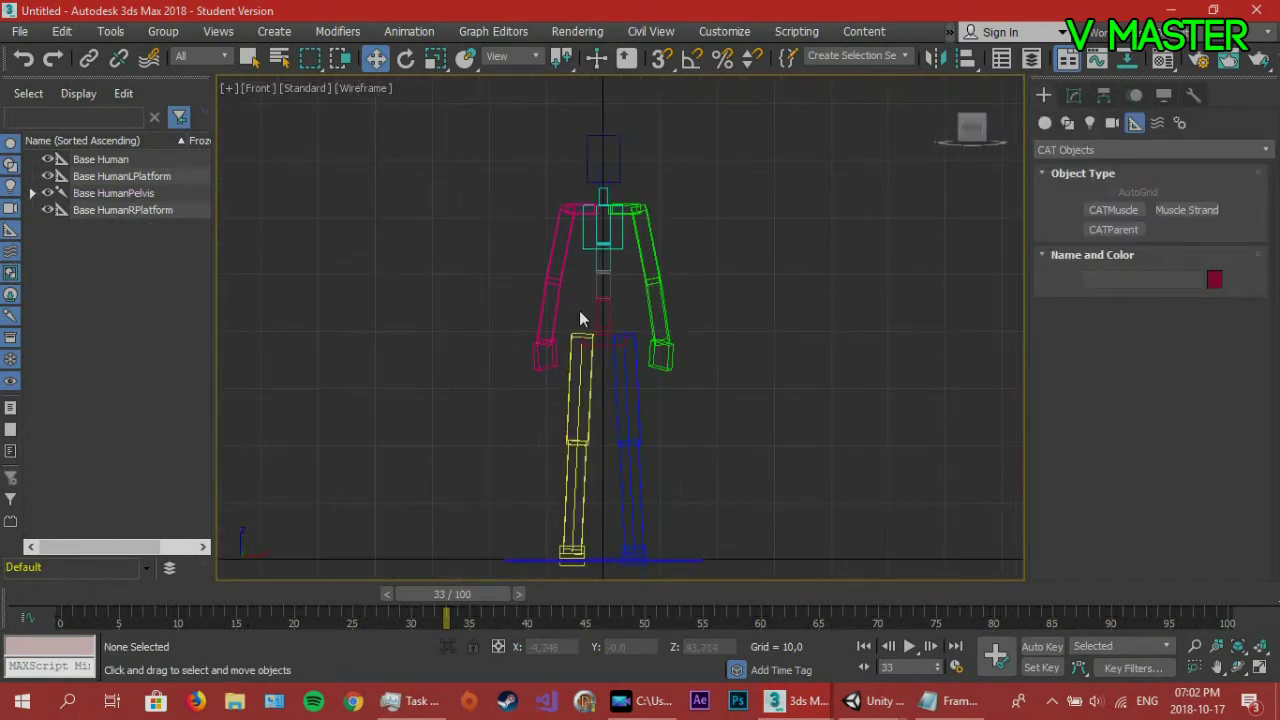
Create a box about 16.4 long, 8.9 wide and 4.6 high over the rig's torso, plus a sphere over its head.
{"action": "left_click", "coordinate": [1045, 122]}
{"action": "left_click", "coordinate": [1115, 211]}
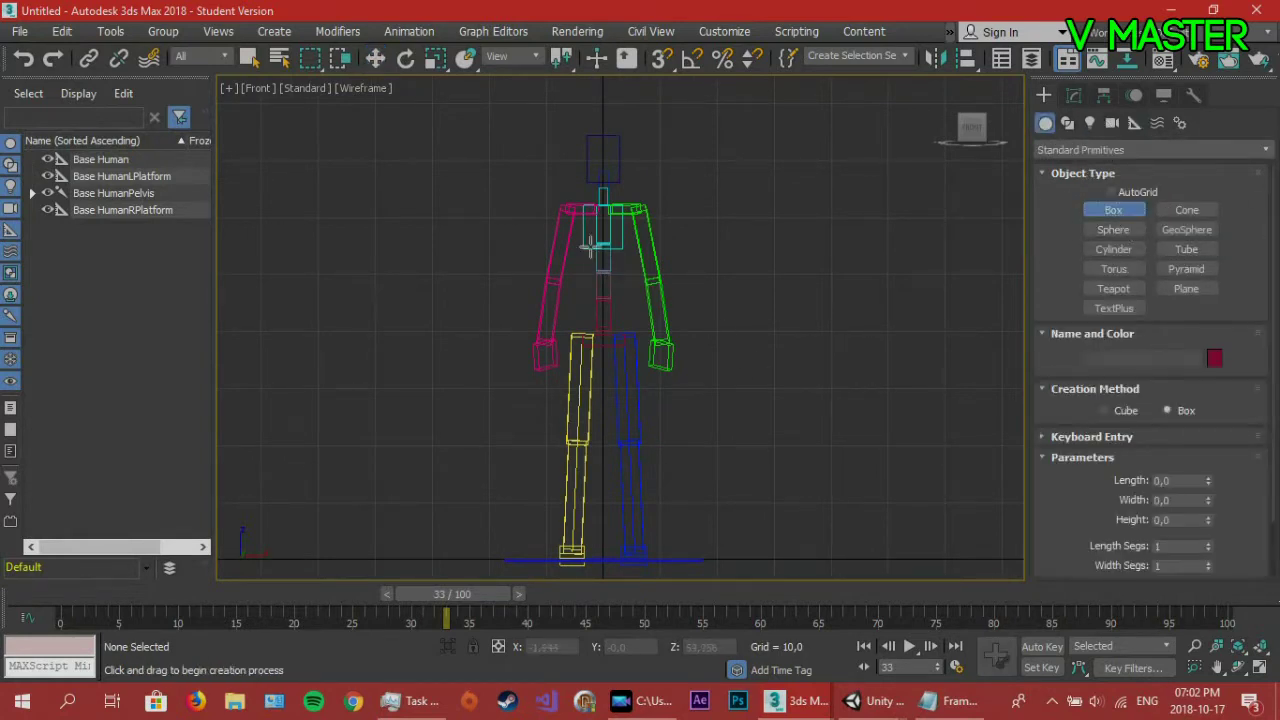
{"action": "left_click_drag", "start_coordinate": [578, 225], "coordinate": [630, 320]}
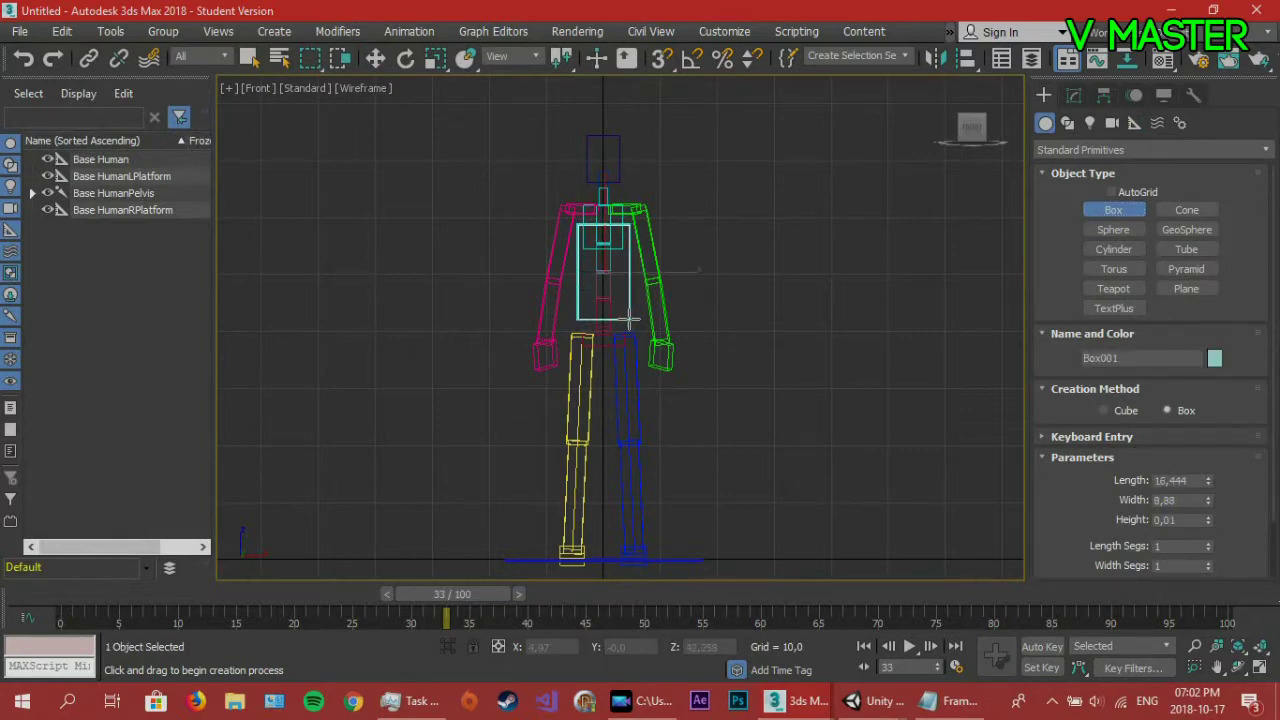
{"action": "left_click", "coordinate": [700, 299]}
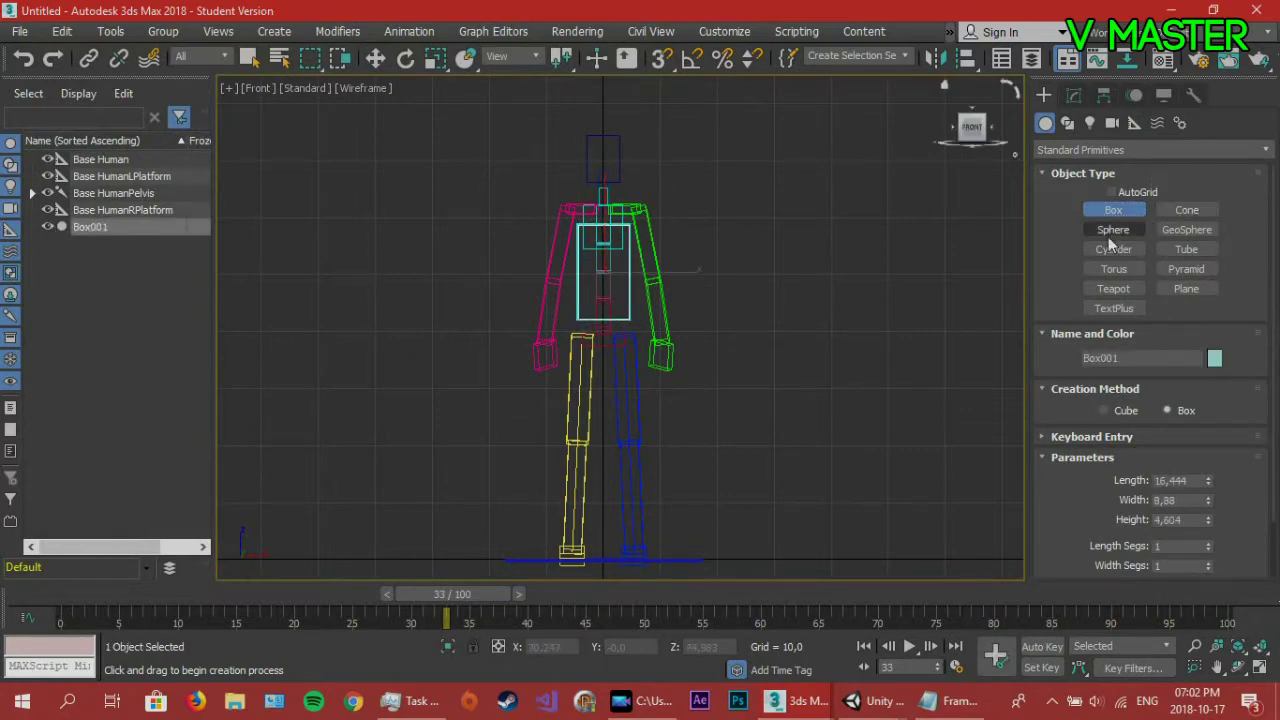
{"action": "left_click", "coordinate": [1113, 229]}
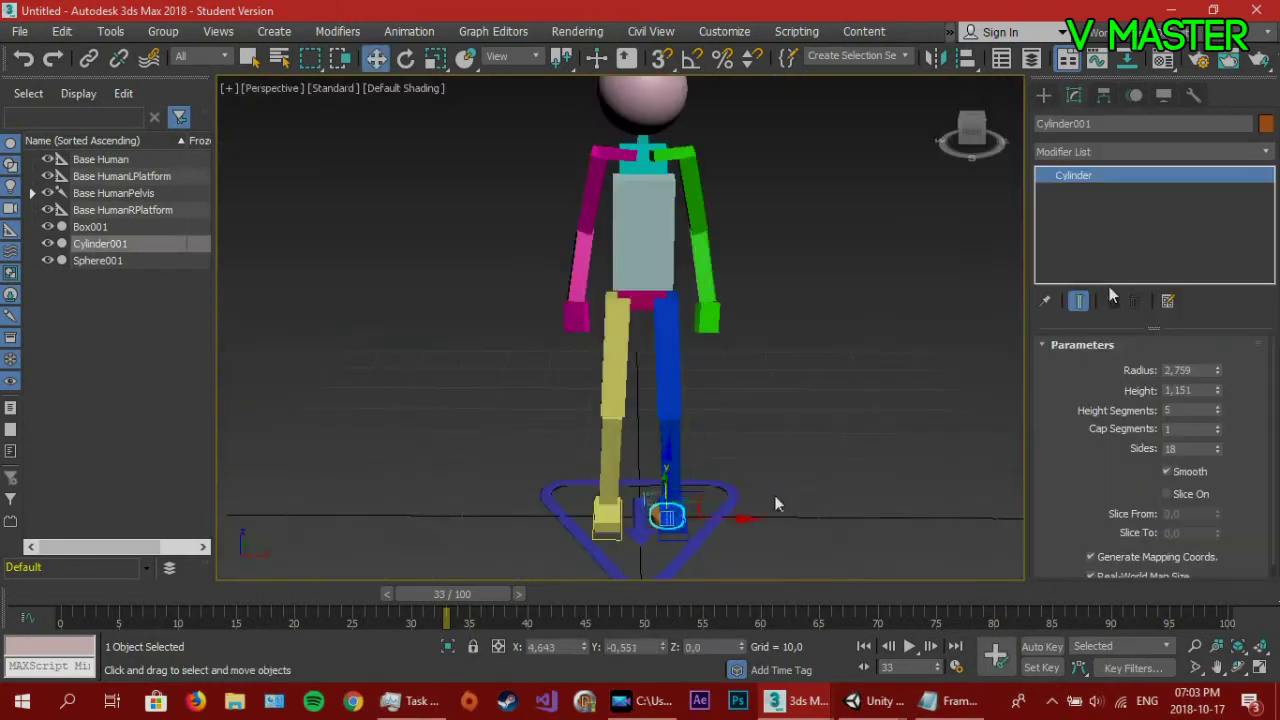
Set the leg cylinder's height to about 30.8 and place an independent copy of it over the other leg.
{"action": "left_click_drag", "start_coordinate": [53, 401], "coordinate": [60, 560]}
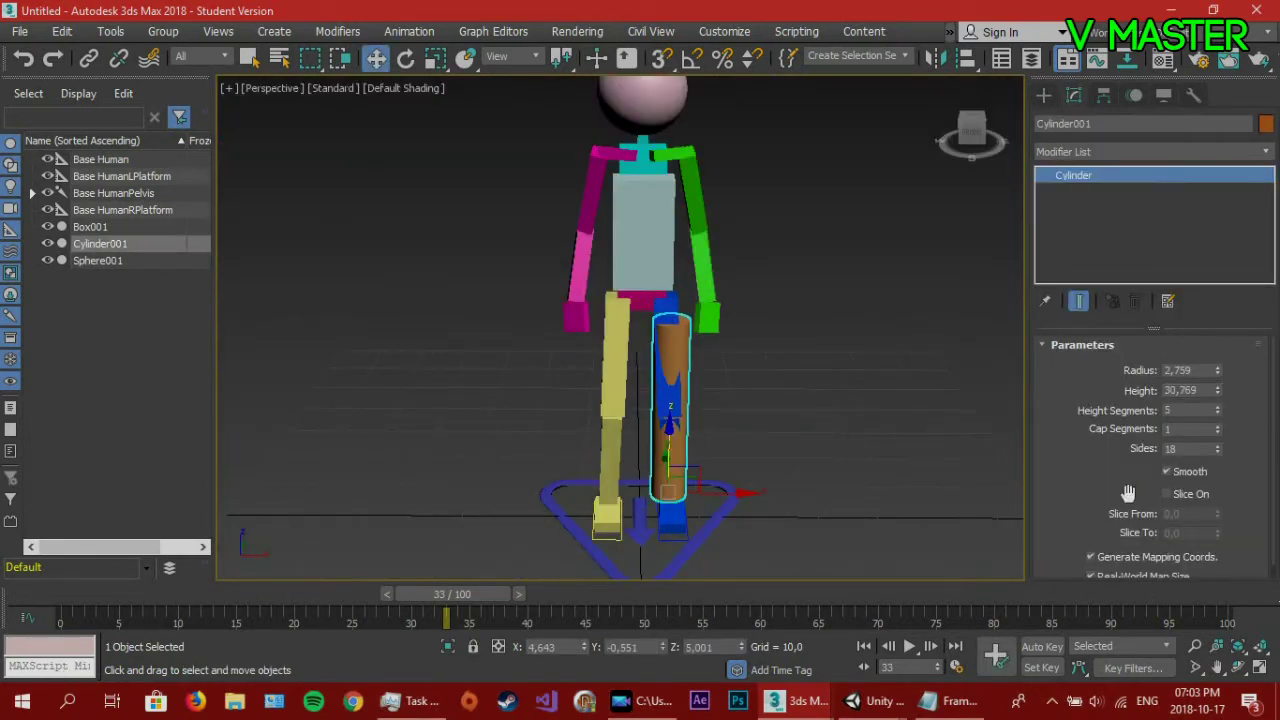
{"action": "key", "text": "ctrl+v"}
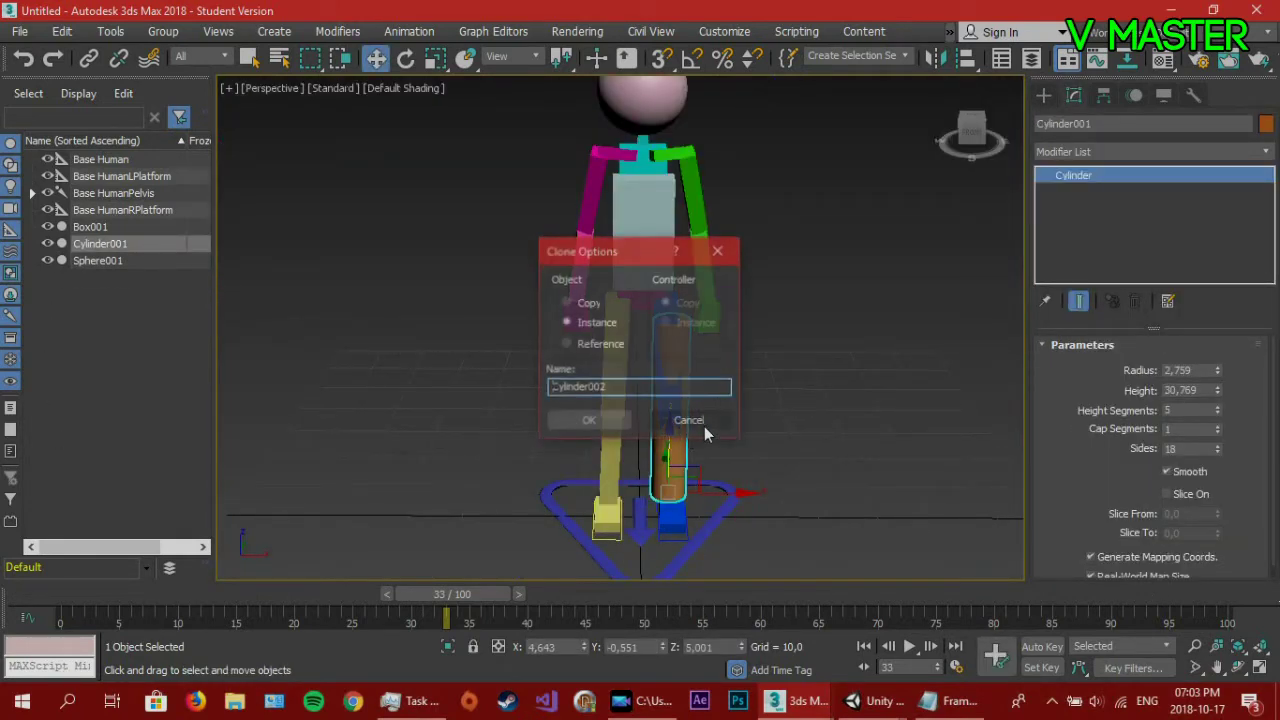
{"action": "left_click", "coordinate": [586, 302]}
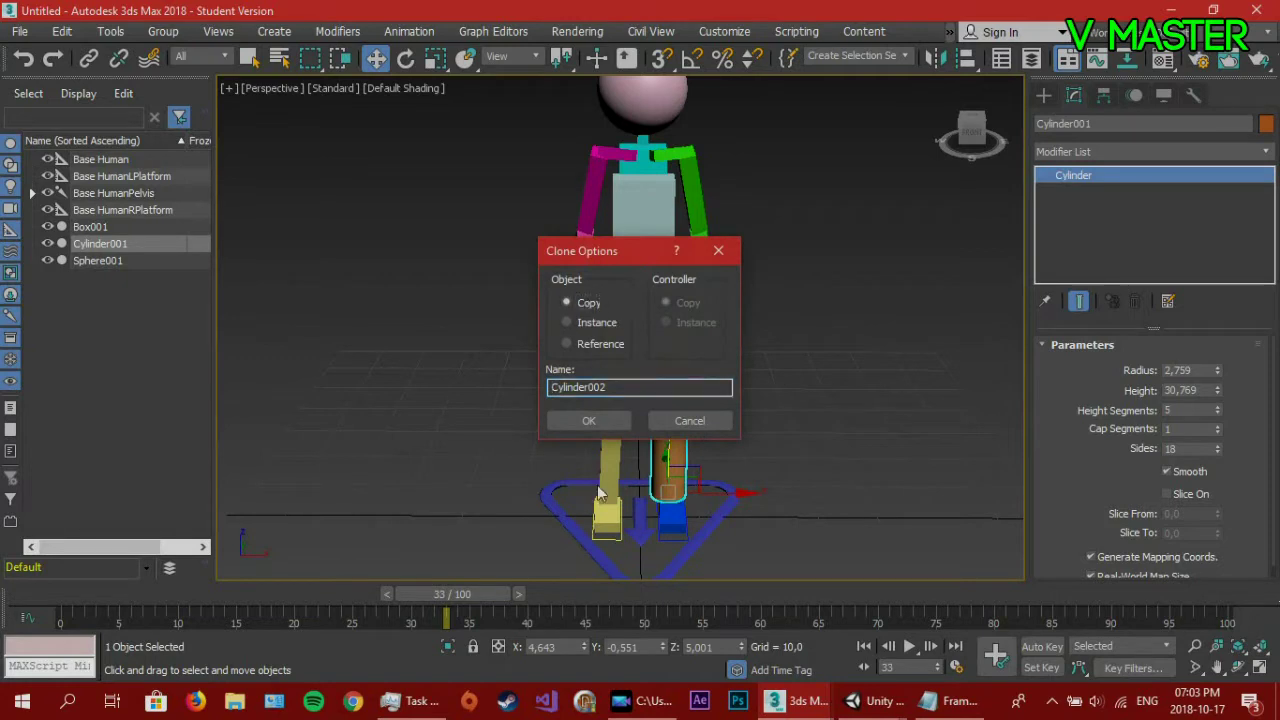
{"action": "left_click", "coordinate": [589, 421]}
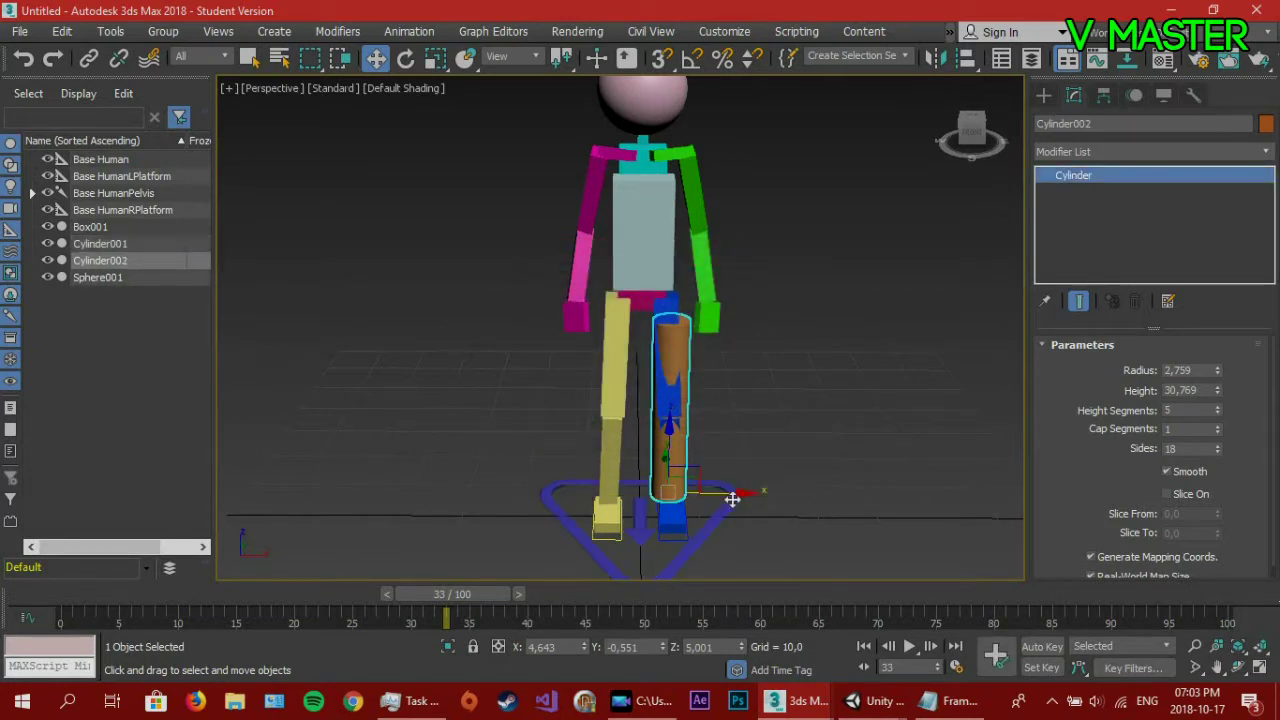
{"action": "left_click_drag", "start_coordinate": [723, 496], "coordinate": [679, 489]}
Copy a leg cylinder up to the green arm, tilted along it, with radius about 1.8 and height about 22.2.
{"action": "left_click", "coordinate": [672, 178]}
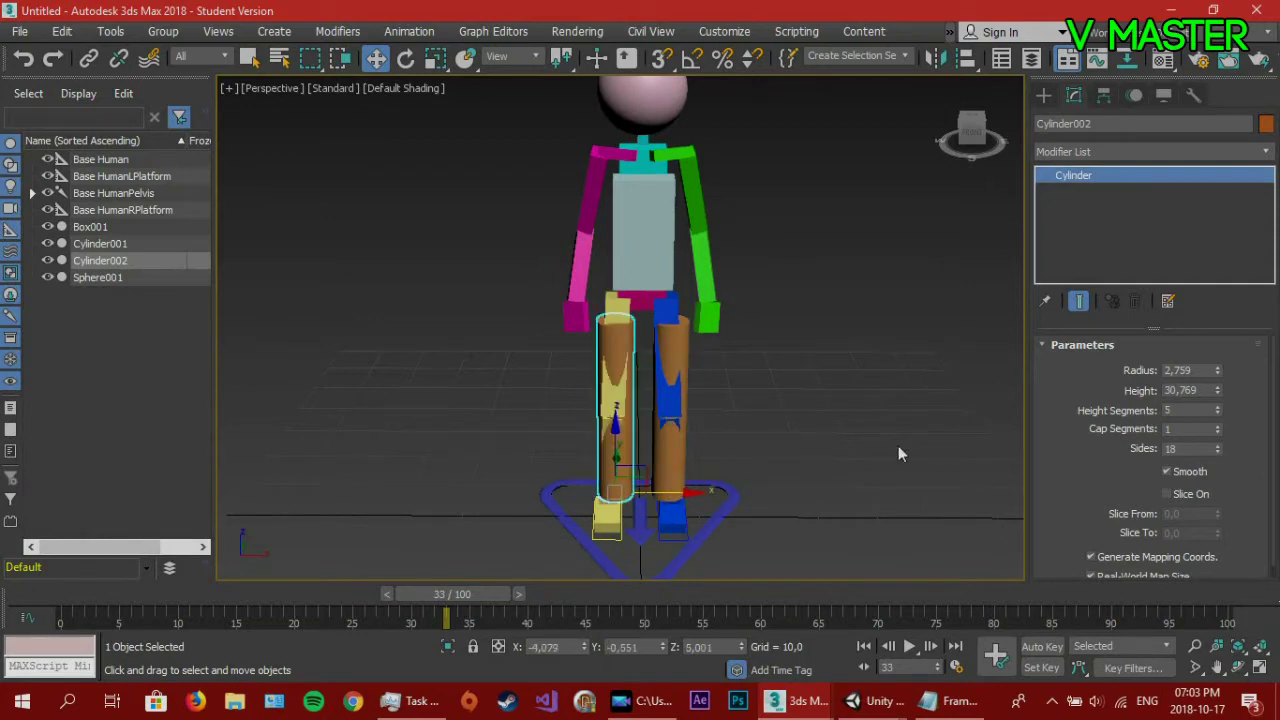
{"action": "middle_click_drag", "start_coordinate": [725, 372], "coordinate": [831, 289], "text": "alt"}
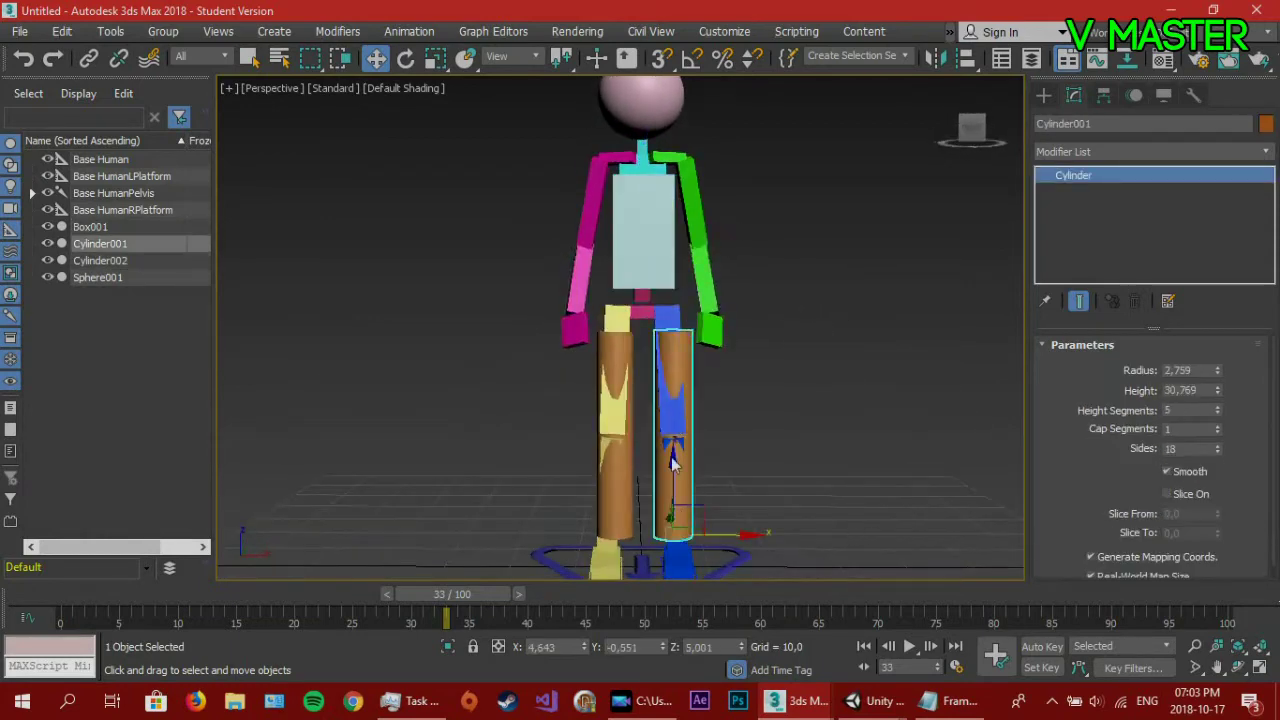
{"action": "left_click_drag", "start_coordinate": [690, 470], "coordinate": [745, 240]}
{"action": "key", "text": "e"}
{"action": "middle_click_drag", "start_coordinate": [745, 240], "coordinate": [712, 325], "text": "alt"}
Move the Base HumanLPalm bone down and align it so the left arm runs straight along its cylinder.
{"action": "left_click", "coordinate": [712, 325]}
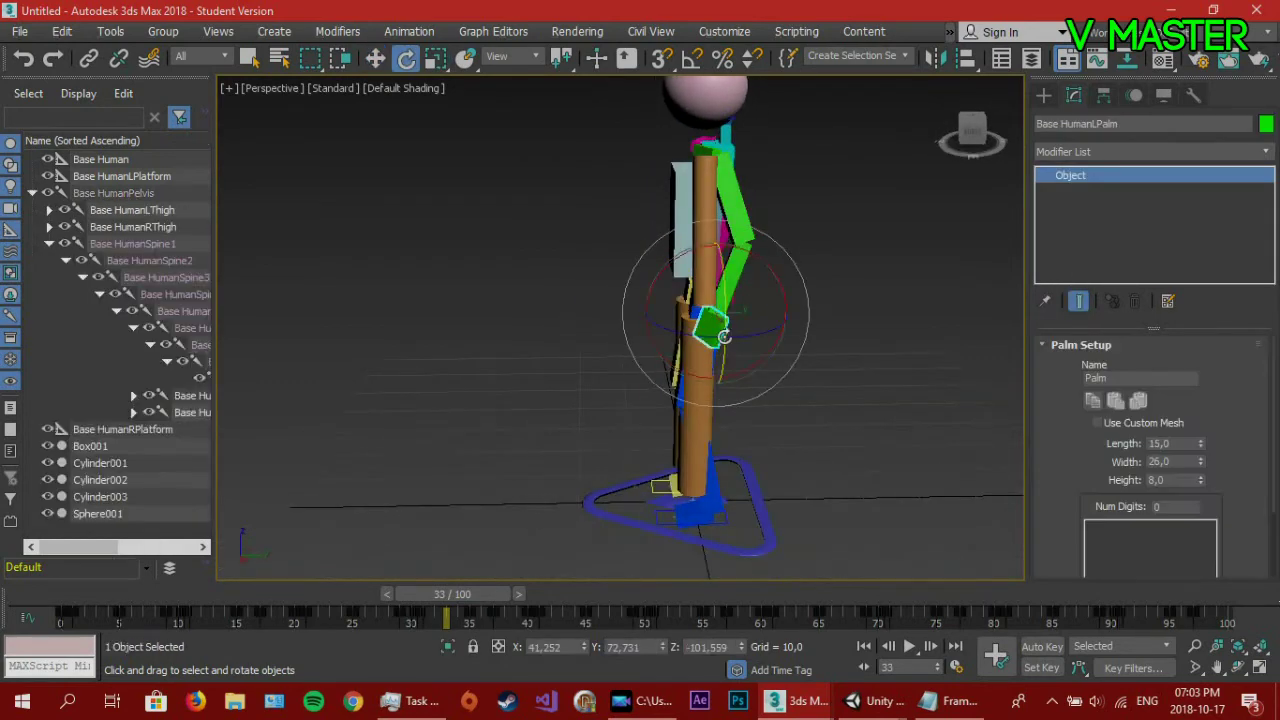
{"action": "key", "text": "w"}
{"action": "left_click_drag", "start_coordinate": [716, 277], "coordinate": [716, 297]}
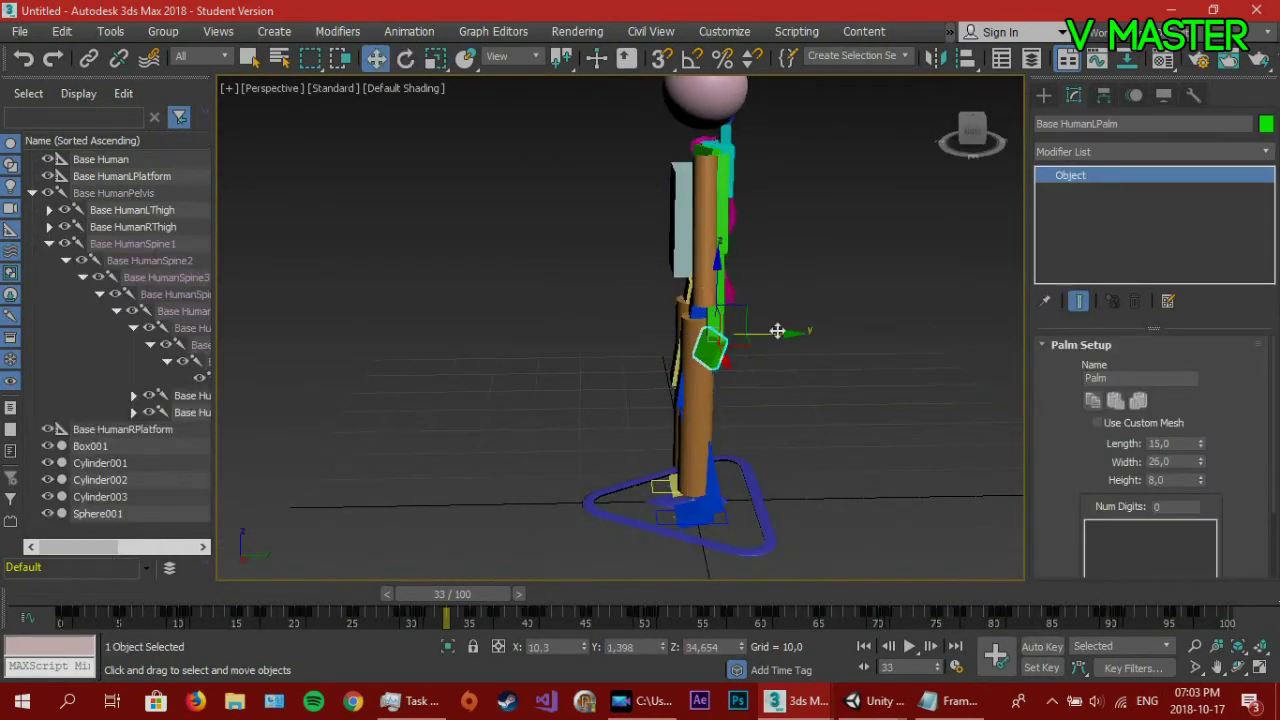
{"action": "middle_click_drag", "start_coordinate": [716, 297], "coordinate": [806, 322], "text": "alt"}
{"action": "left_click_drag", "start_coordinate": [766, 338], "coordinate": [777, 341]}
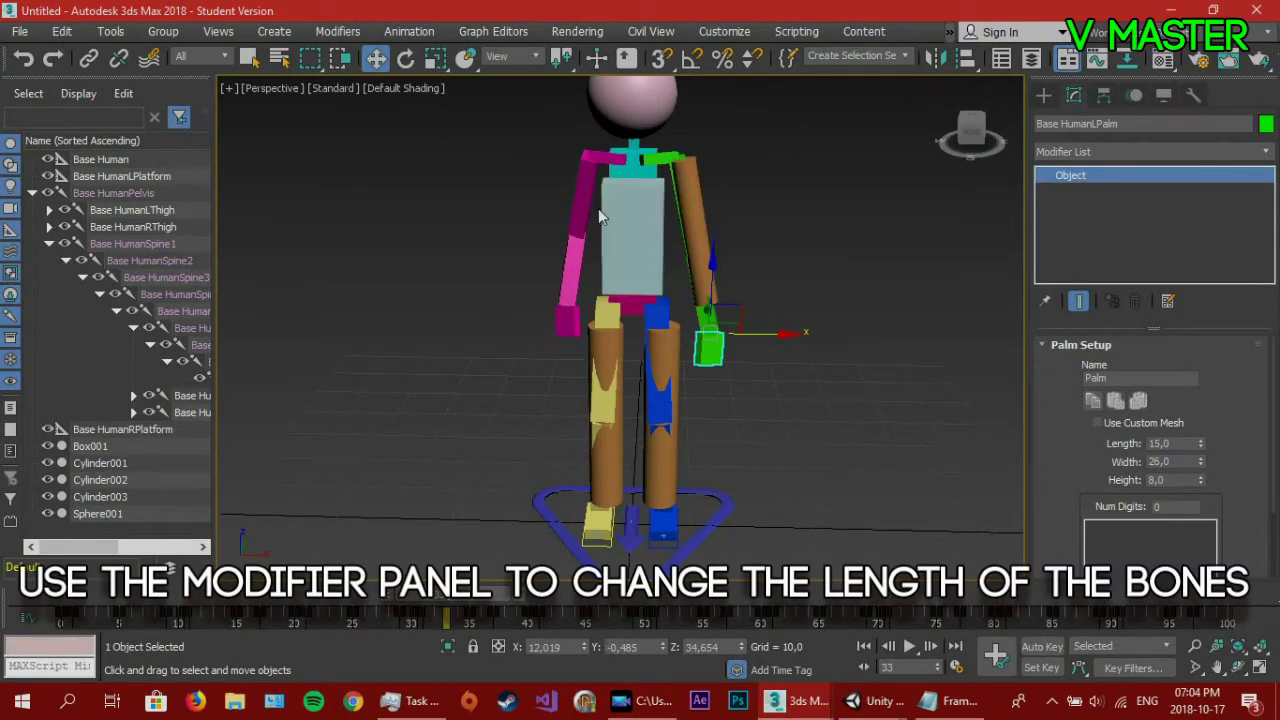
Place a copy of the arm cylinder over the pink arm and straighten that arm by moving its palm bone.
{"action": "left_click", "coordinate": [705, 210]}
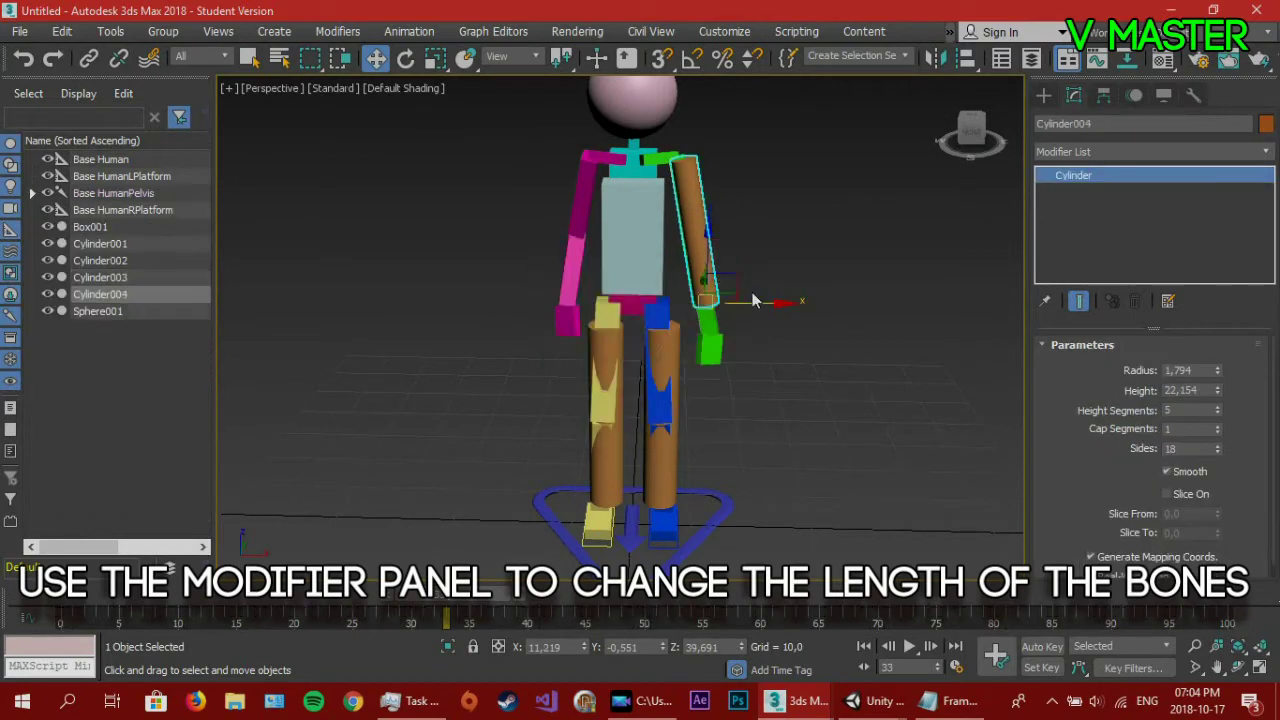
{"action": "left_click_drag", "start_coordinate": [757, 298], "coordinate": [621, 302], "text": "shift"}
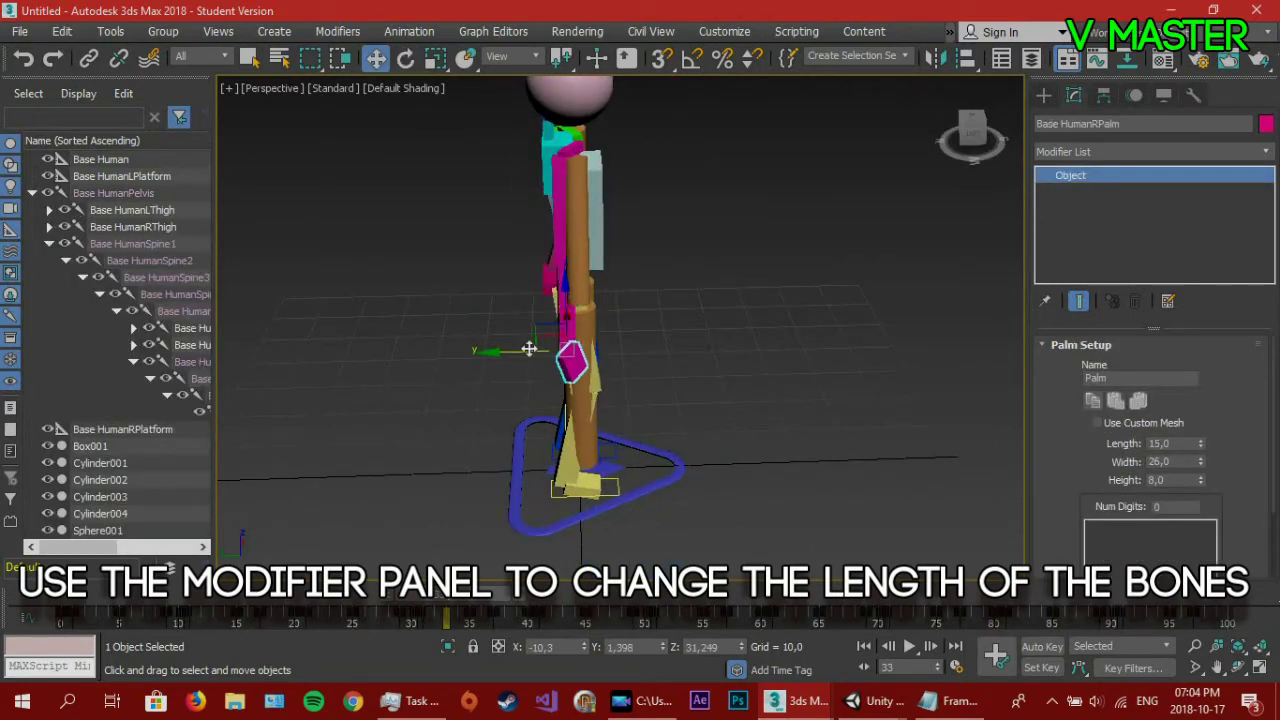
{"action": "middle_click_drag", "start_coordinate": [528, 349], "coordinate": [605, 300], "text": "alt"}
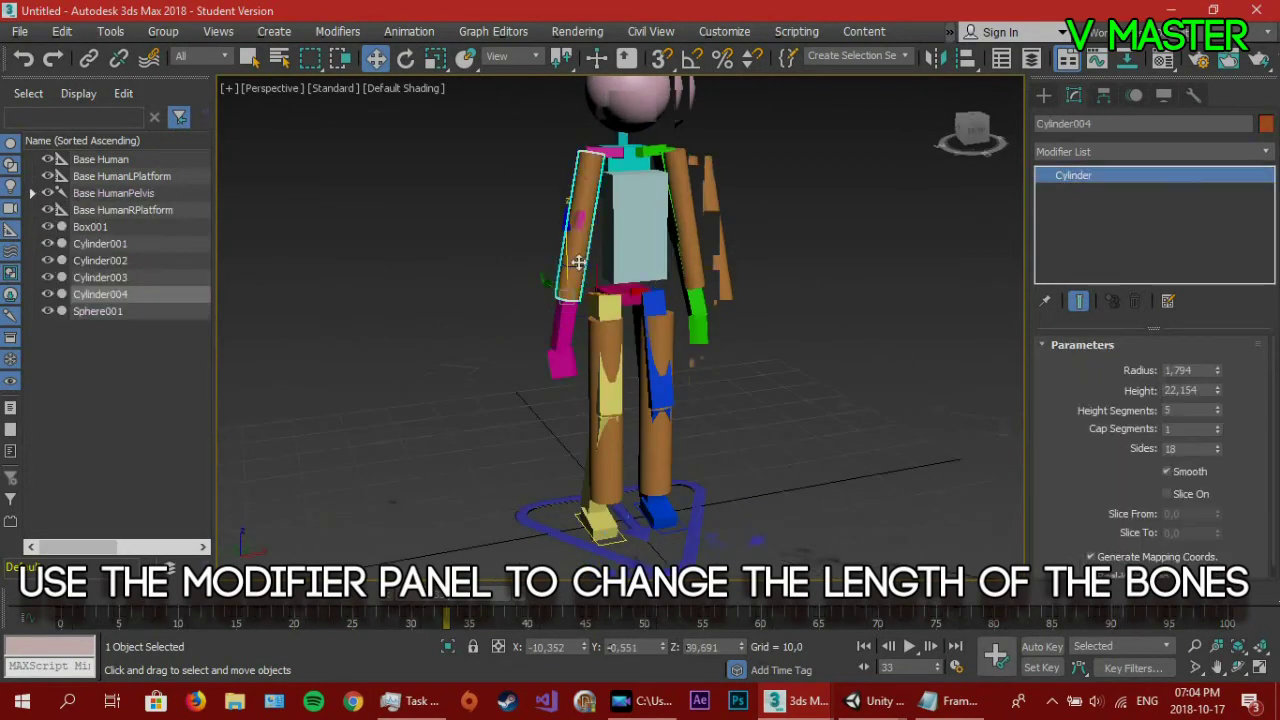
{"action": "left_click", "coordinate": [826, 358]}
{"action": "middle_click_drag", "start_coordinate": [826, 358], "coordinate": [754, 371], "text": "alt"}
{"action": "scroll", "coordinate": [651, 209], "scroll_direction": "down", "scroll_amount": 2}
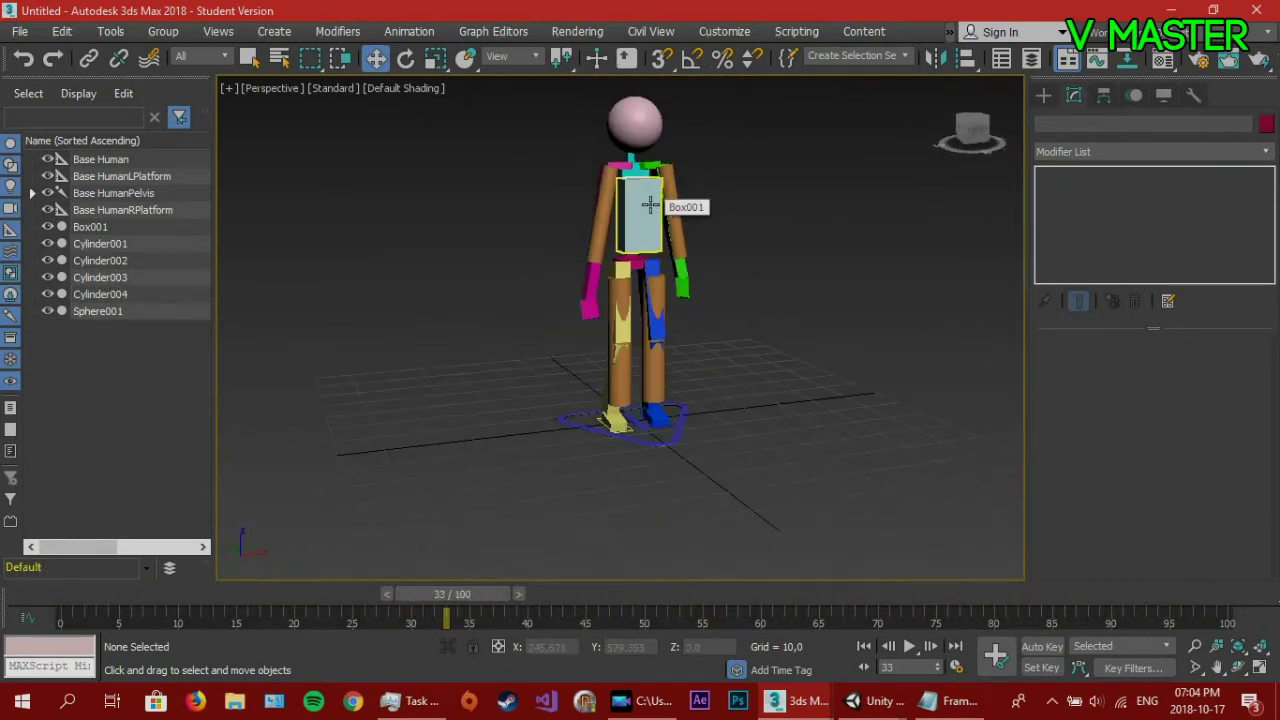
Rename the head sphere as BodyMesh and convert it to an editable poly.
{"action": "left_click", "coordinate": [646, 188]}
{"action": "left_click", "coordinate": [635, 122]}
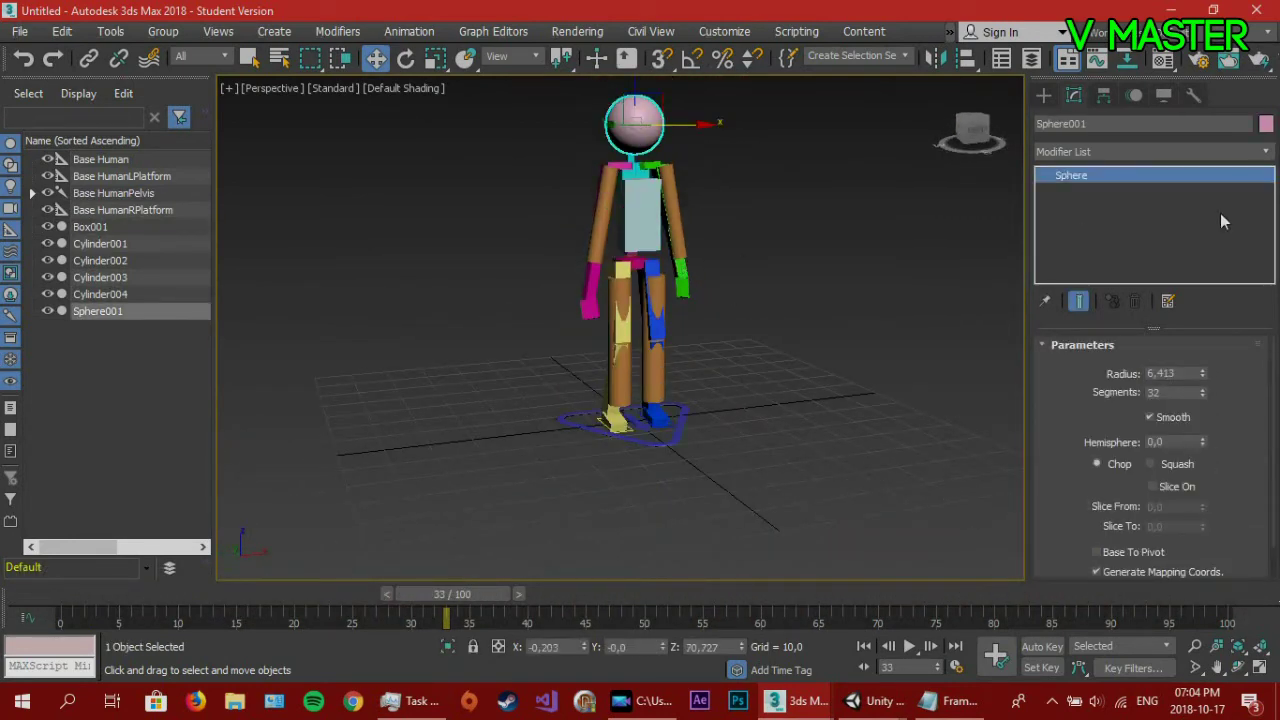
{"action": "left_click", "coordinate": [1113, 124]}
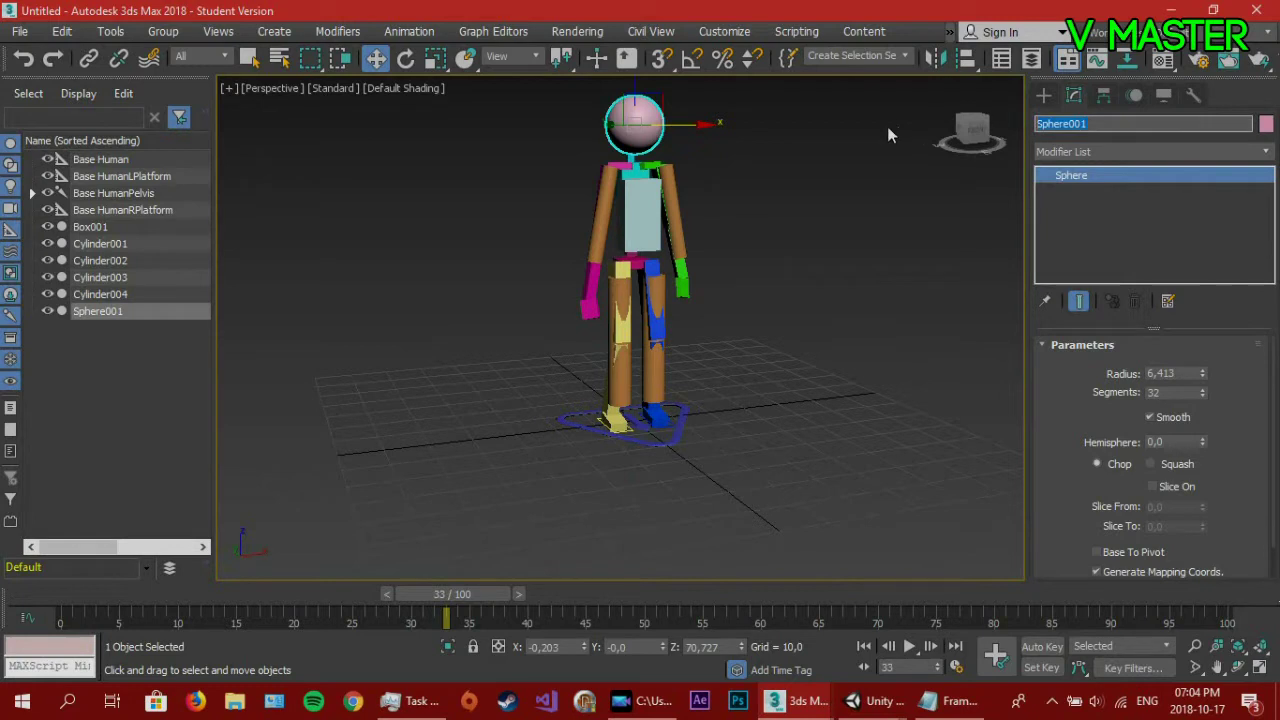
{"action": "type", "text": "BodyMesh"}
{"action": "key", "text": "Return"}
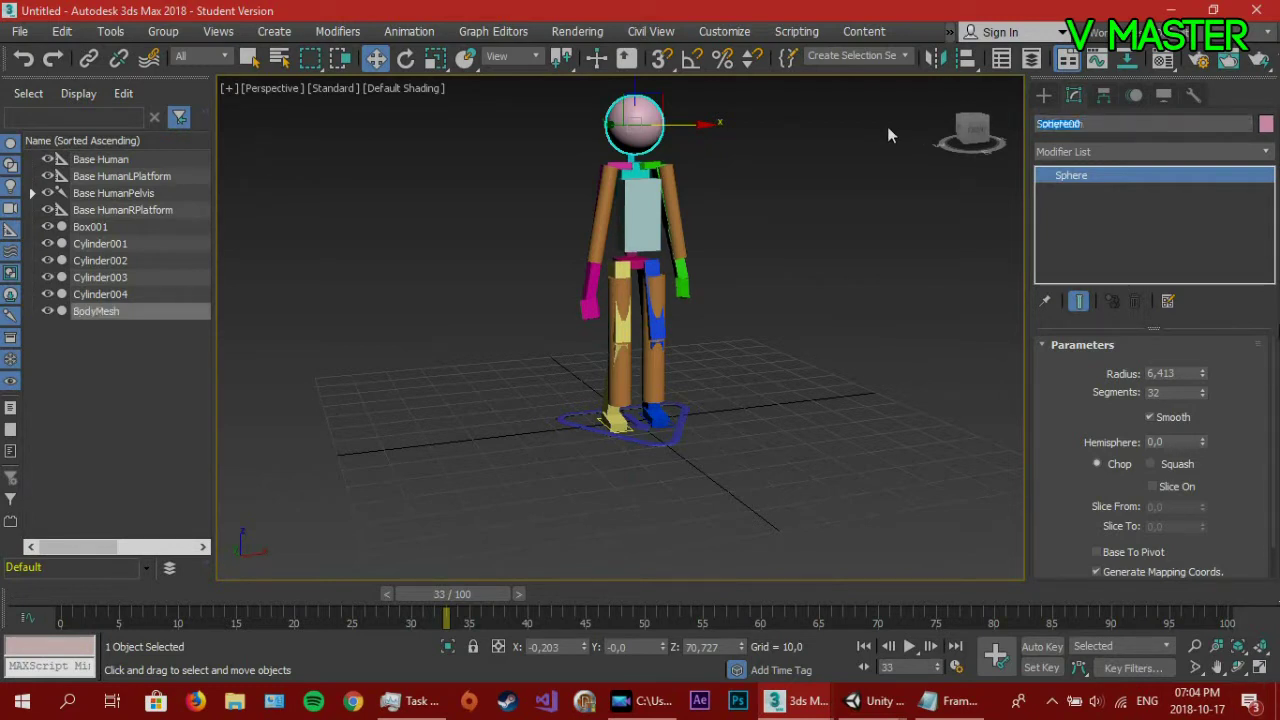
{"action": "scroll", "coordinate": [1220, 510], "scroll_direction": "down", "scroll_amount": 2}
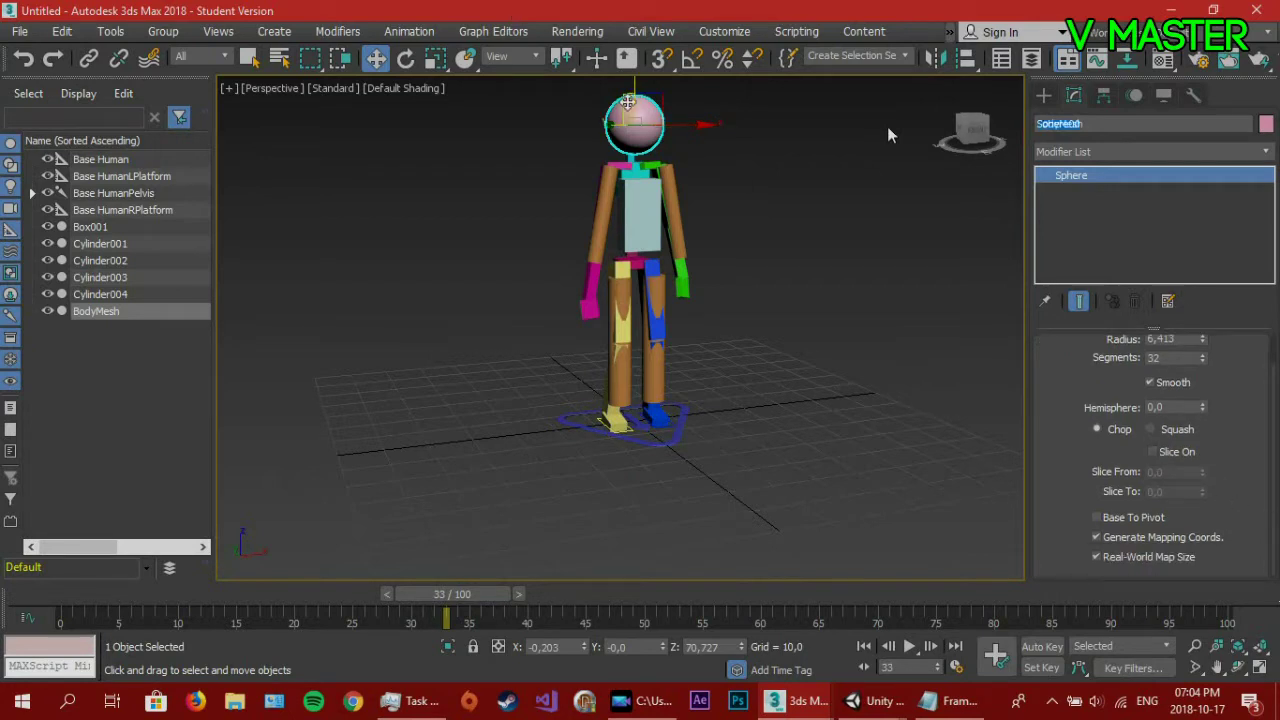
{"action": "right_click", "coordinate": [628, 101]}
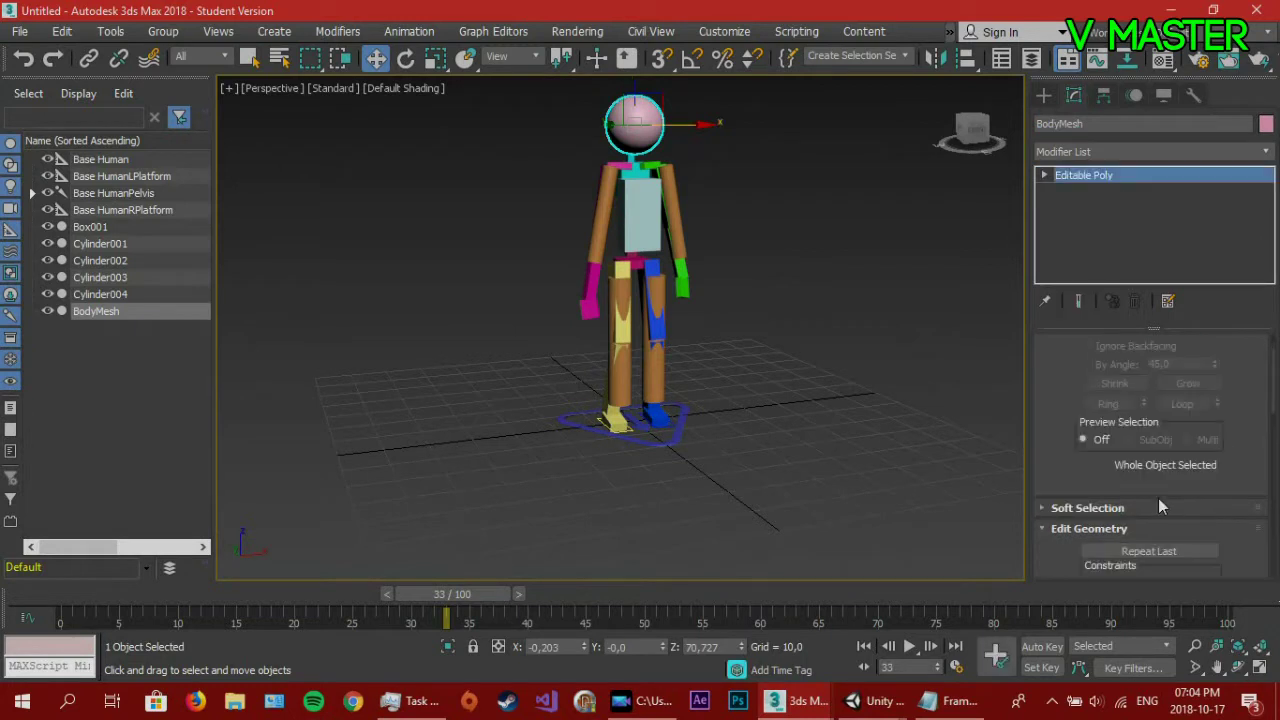
Attach the torso box and all four arm and leg cylinders to BodyMesh.
{"action": "scroll", "coordinate": [1218, 500], "scroll_direction": "down", "scroll_amount": 4}
{"action": "scroll", "coordinate": [1130, 428], "scroll_direction": "up", "scroll_amount": 2}
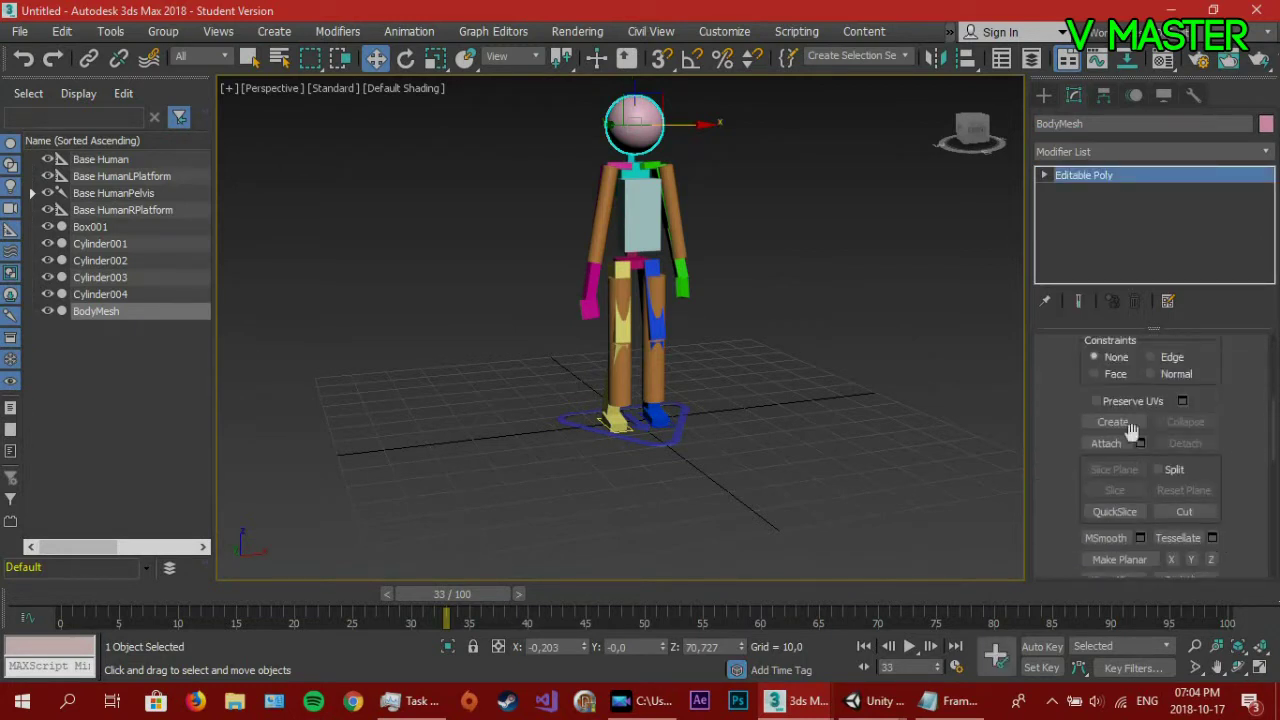
{"action": "left_click", "coordinate": [1088, 445]}
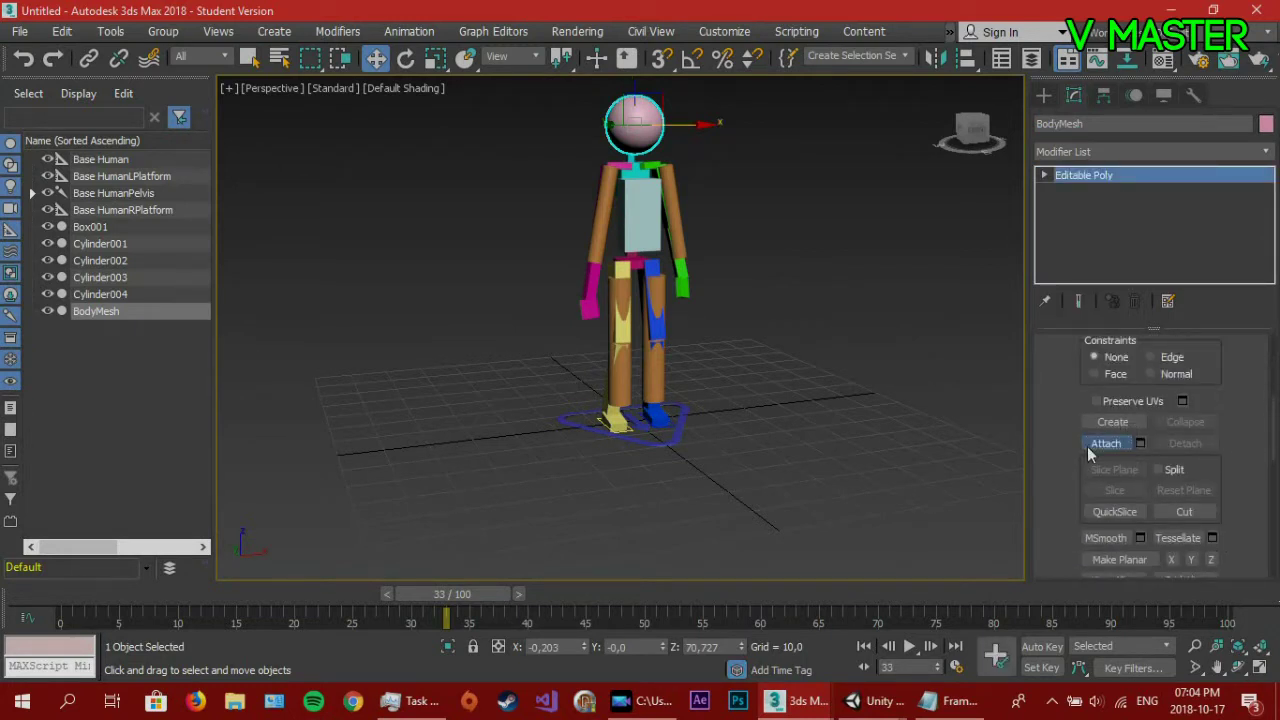
{"action": "left_click", "coordinate": [598, 212]}
{"action": "left_click", "coordinate": [640, 210]}
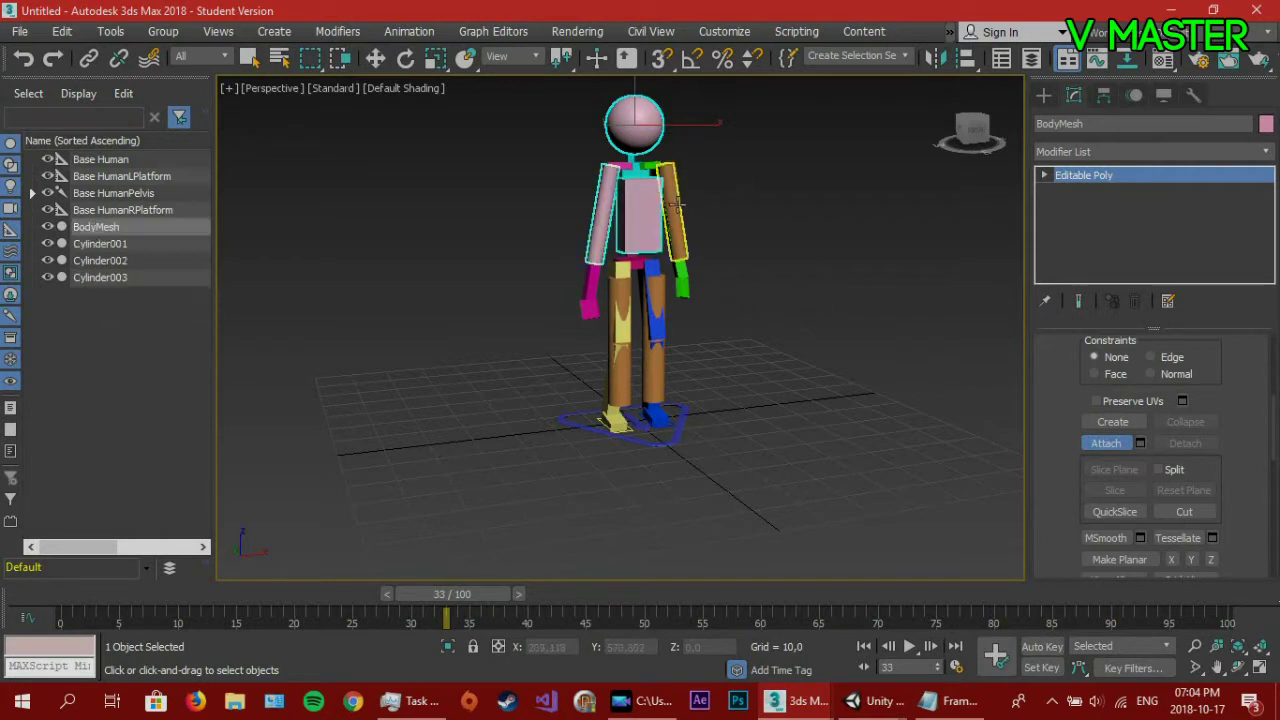
{"action": "left_click", "coordinate": [676, 205]}
{"action": "left_click", "coordinate": [625, 302]}
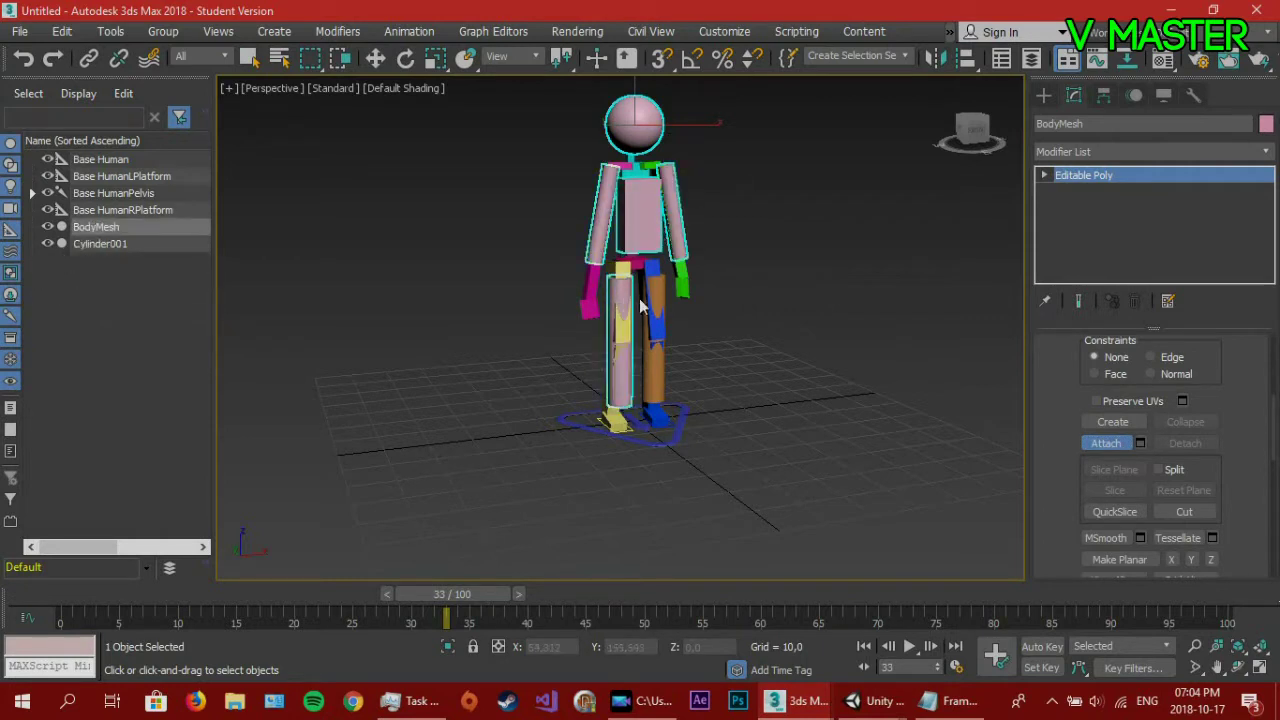
{"action": "left_click", "coordinate": [645, 310]}
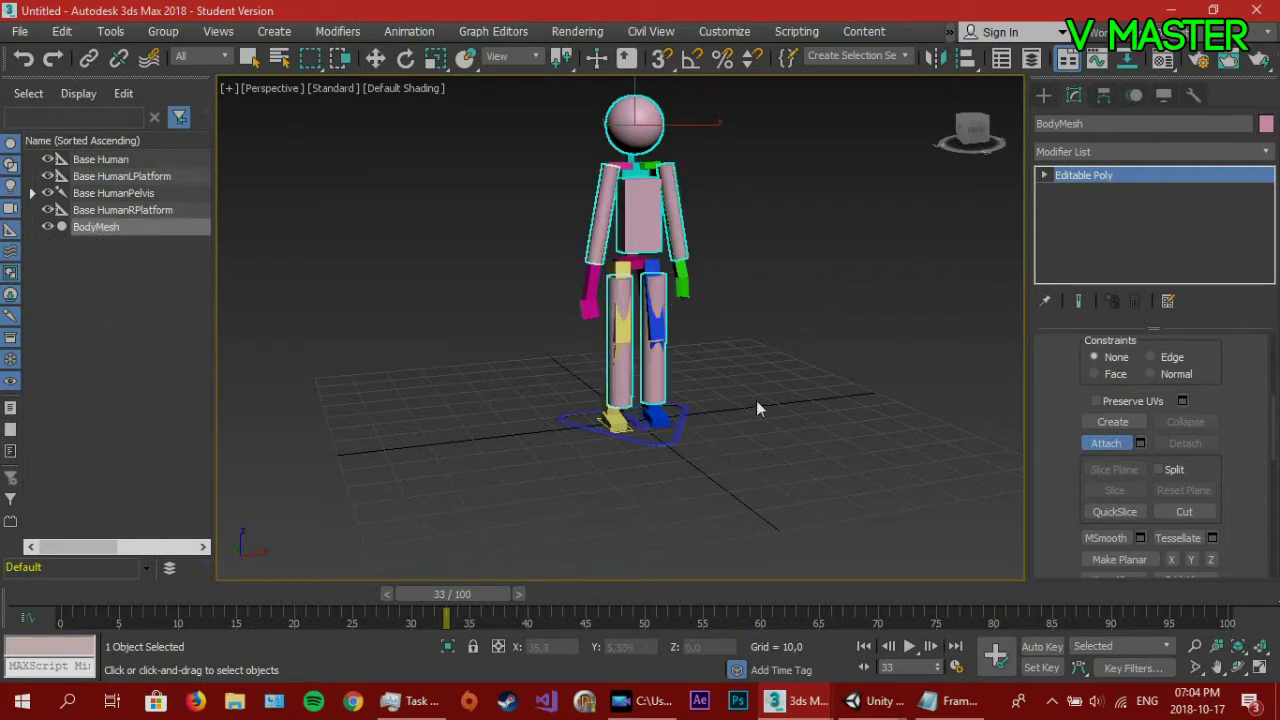
{"action": "key", "text": "w"}
Apply a Skin modifier to BodyMesh.
{"action": "scroll", "coordinate": [646, 190], "scroll_direction": "up", "scroll_amount": 3}
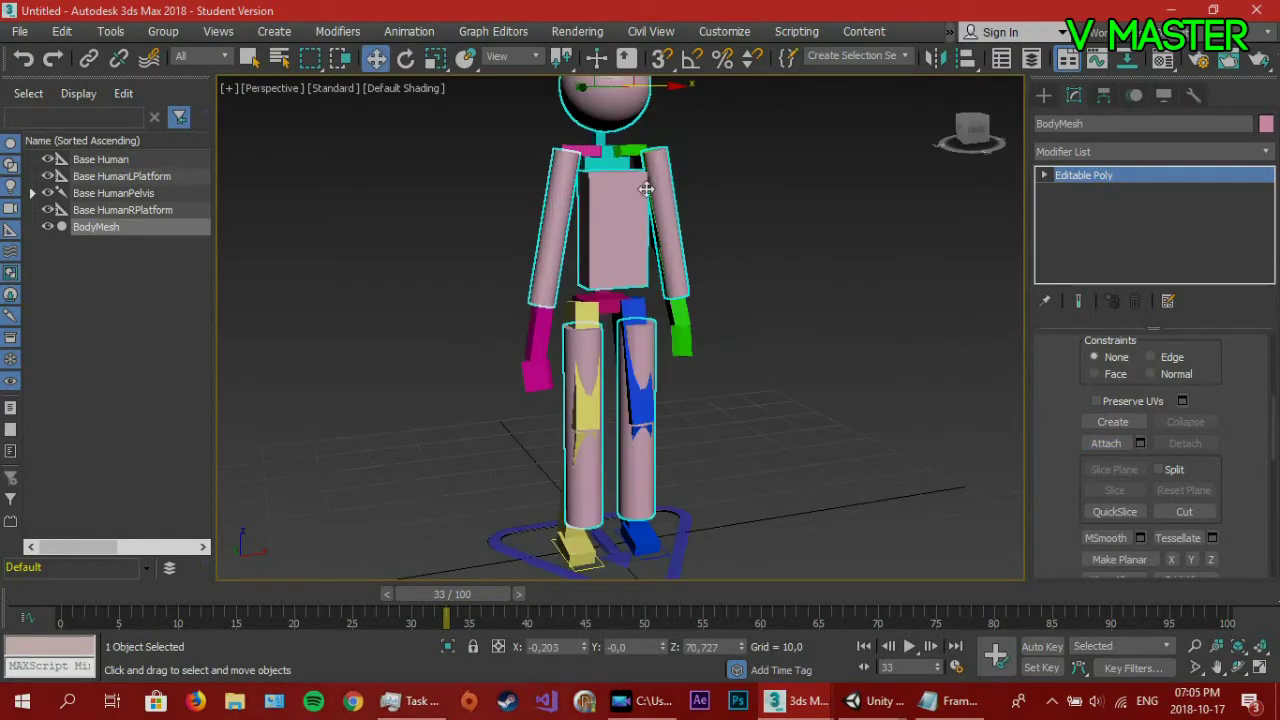
{"action": "middle_click_drag", "start_coordinate": [646, 190], "coordinate": [716, 289], "text": "alt"}
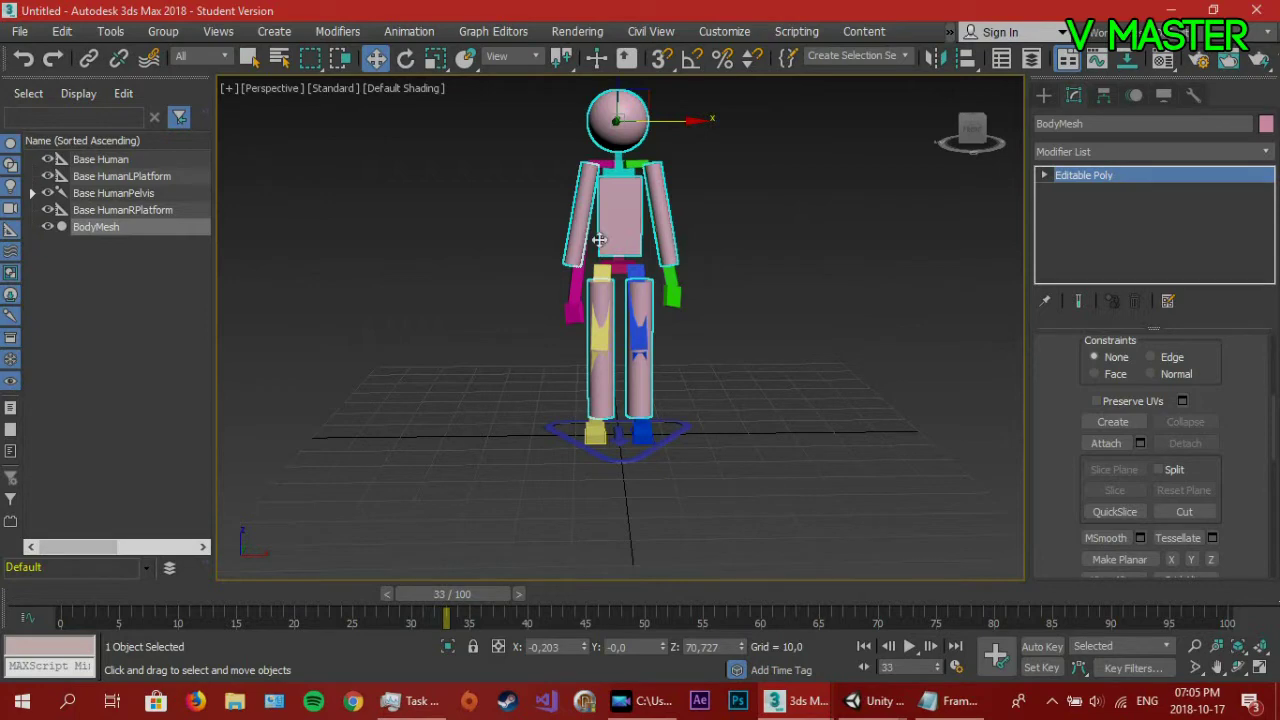
{"action": "middle_click_drag", "start_coordinate": [743, 182], "coordinate": [761, 362], "text": "alt"}
{"action": "scroll", "coordinate": [672, 300], "scroll_direction": "up", "scroll_amount": 3}
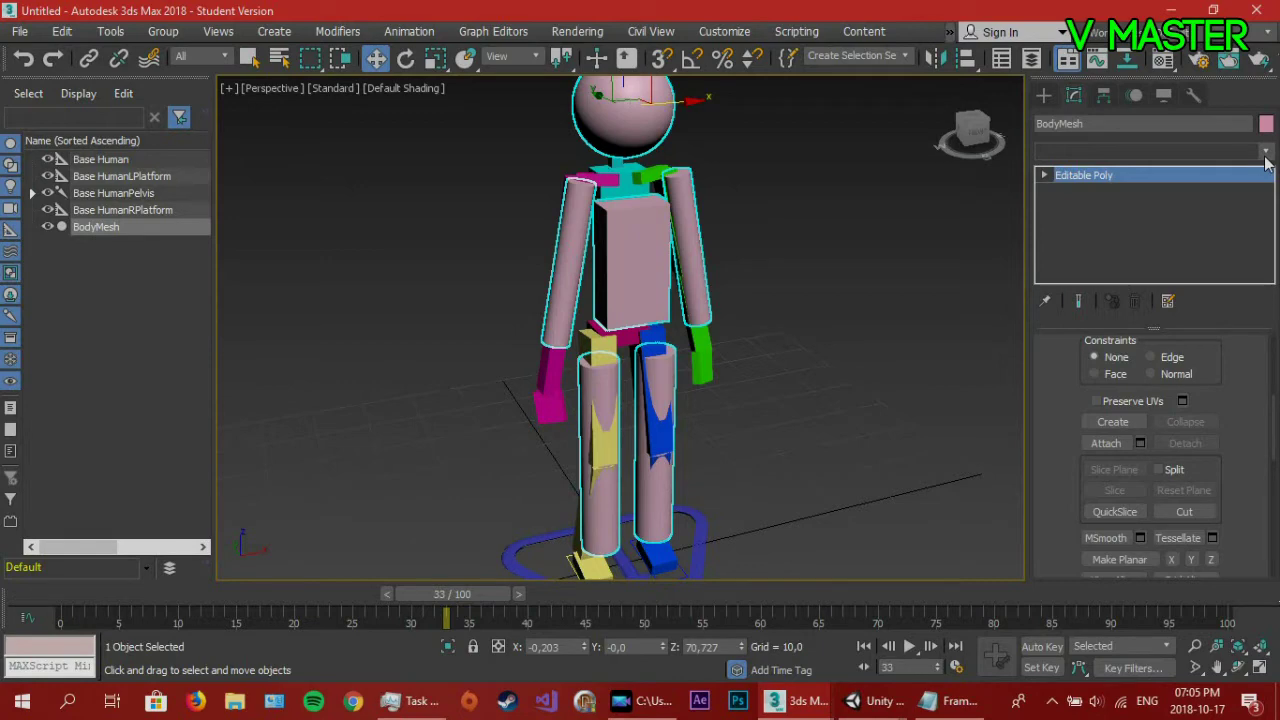
{"action": "left_click", "coordinate": [1264, 156]}
{"action": "scroll", "coordinate": [1150, 405], "scroll_direction": "down", "scroll_amount": 10}
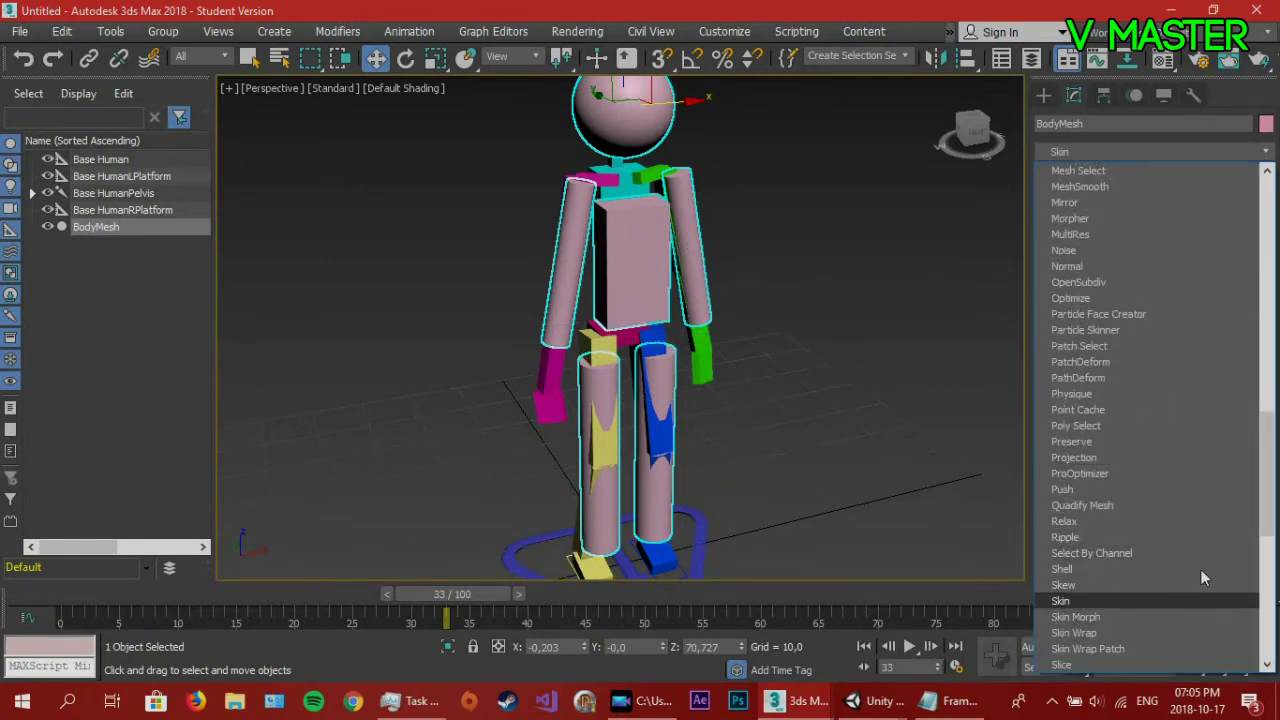
{"action": "key", "text": "Return"}
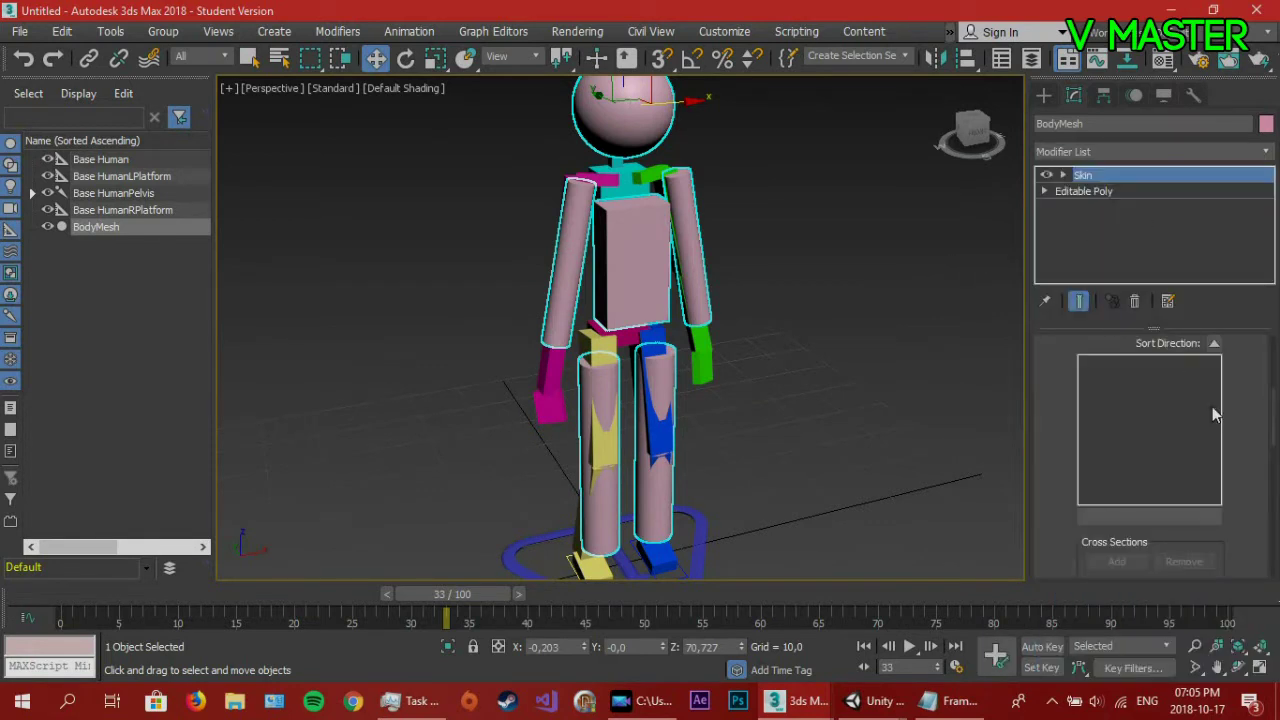
Add the entire Base HumanPelvis bone hierarchy to the Skin modifier, leaving out the platform and Base Human helpers.
{"action": "scroll", "coordinate": [1214, 414], "scroll_direction": "up", "scroll_amount": 5}
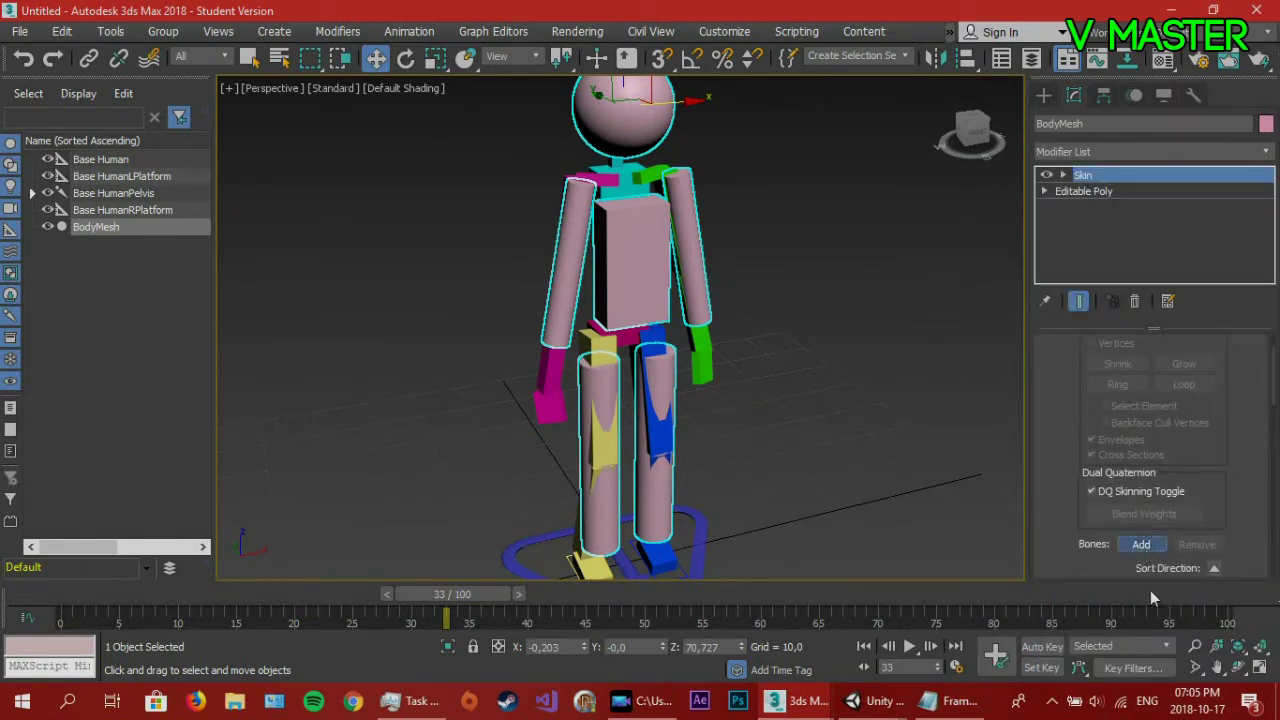
{"action": "left_click", "coordinate": [1141, 544]}
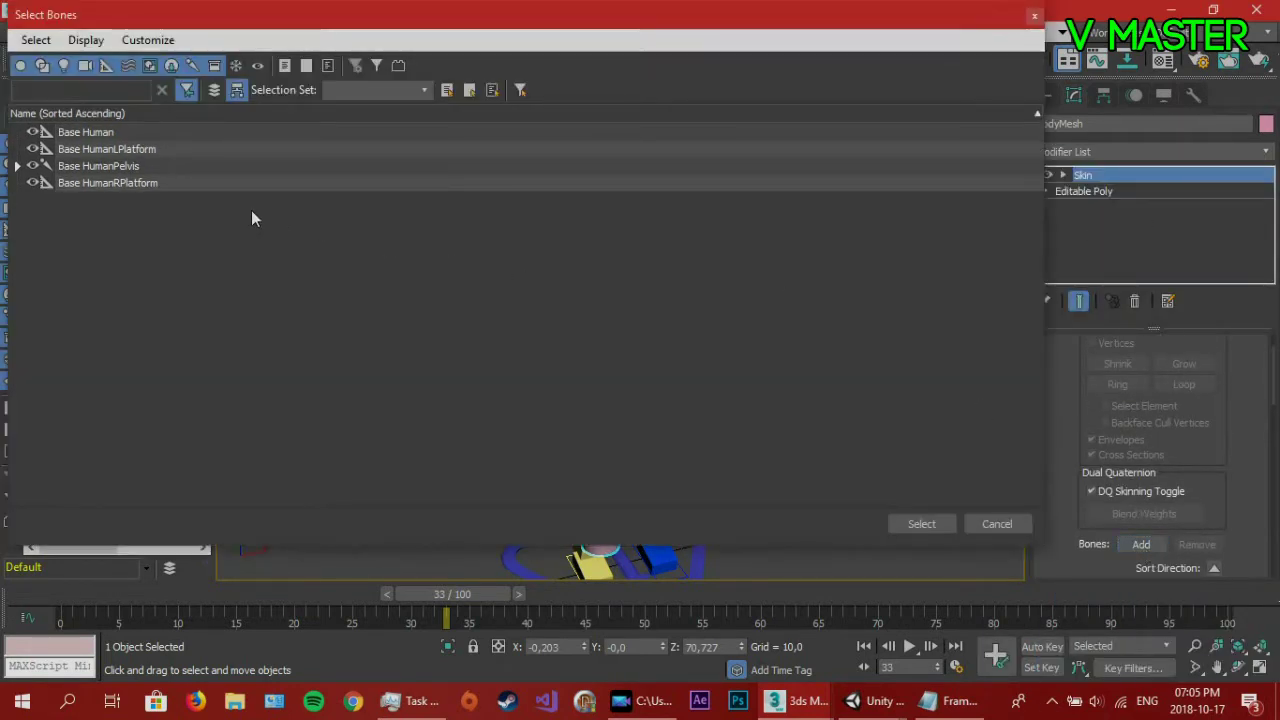
{"action": "left_click", "coordinate": [98, 166]}
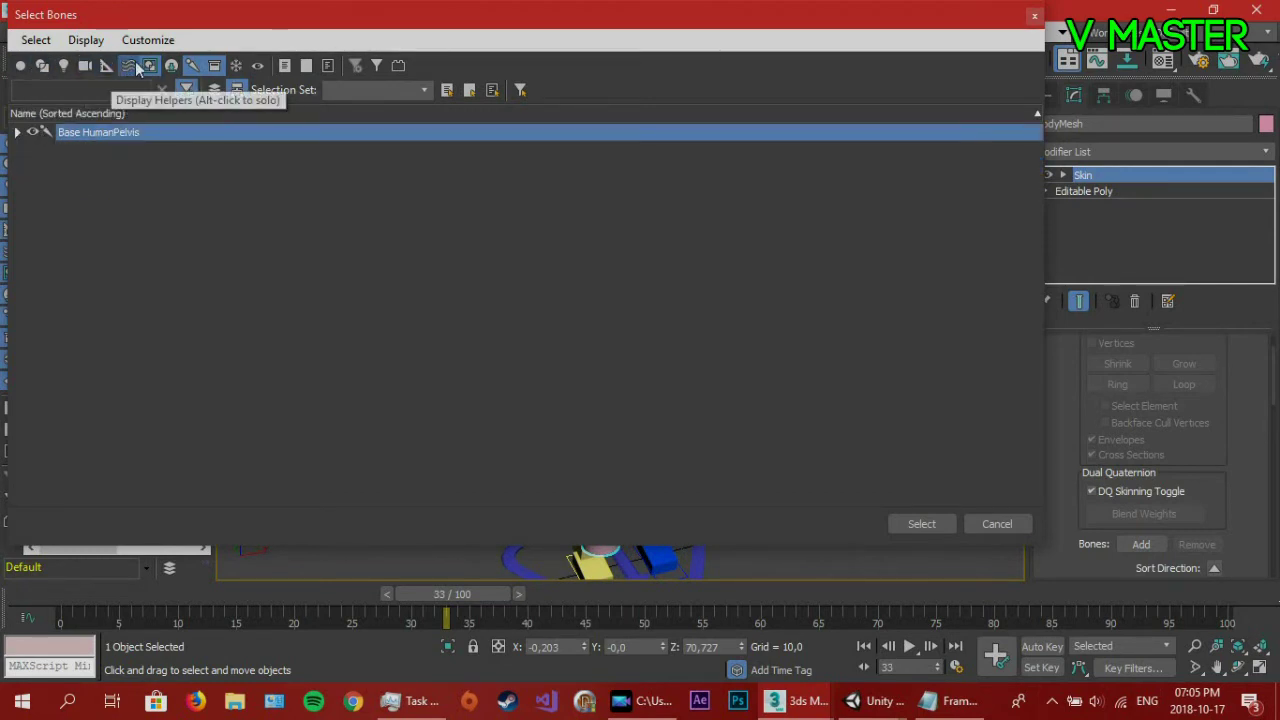
{"action": "left_click", "coordinate": [446, 90]}
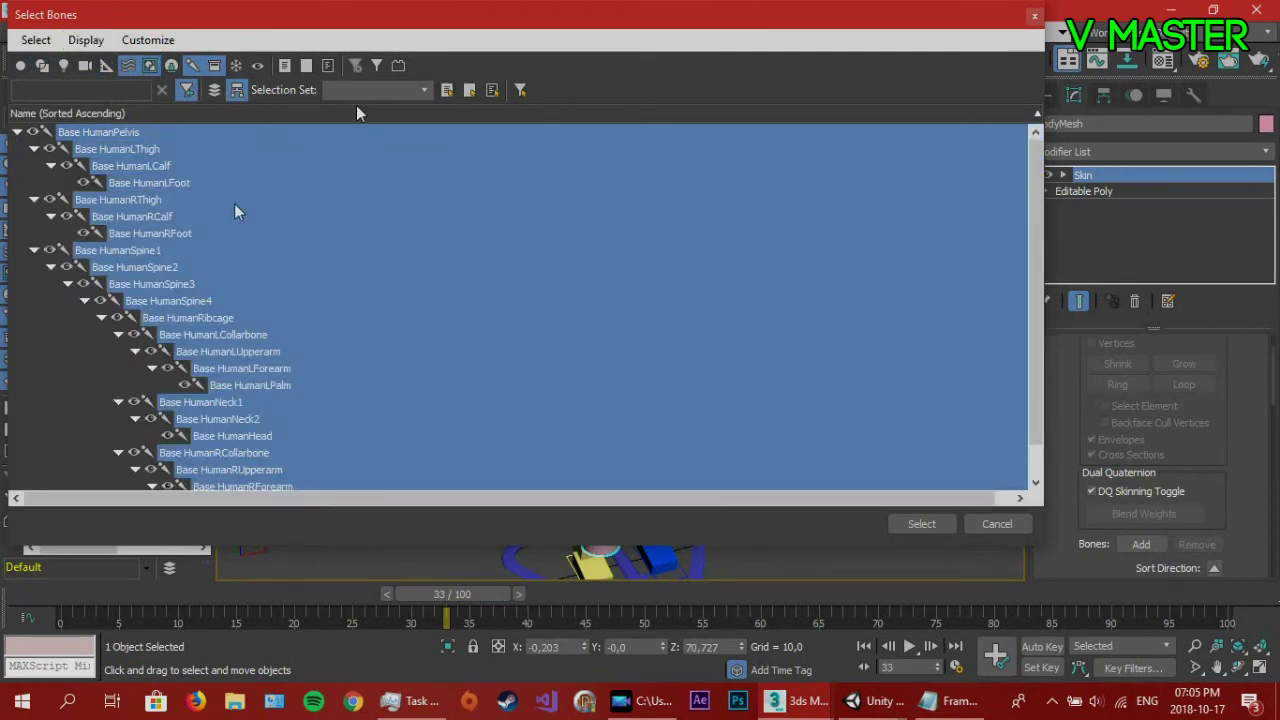
{"action": "scroll", "coordinate": [493, 192], "scroll_direction": "down", "scroll_amount": 1}
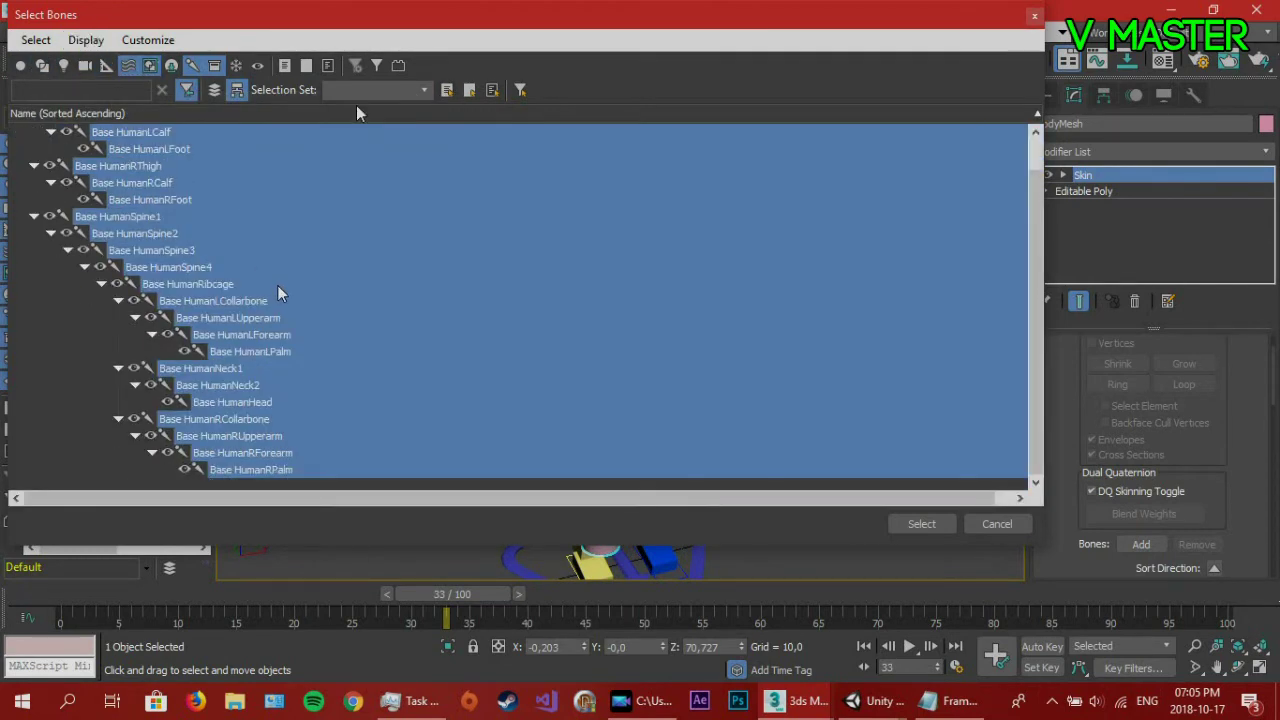
{"action": "left_click", "coordinate": [920, 524]}
{"action": "scroll", "coordinate": [600, 300], "scroll_direction": "down", "scroll_amount": 2}
{"action": "scroll", "coordinate": [713, 358], "scroll_direction": "up", "scroll_amount": 1}
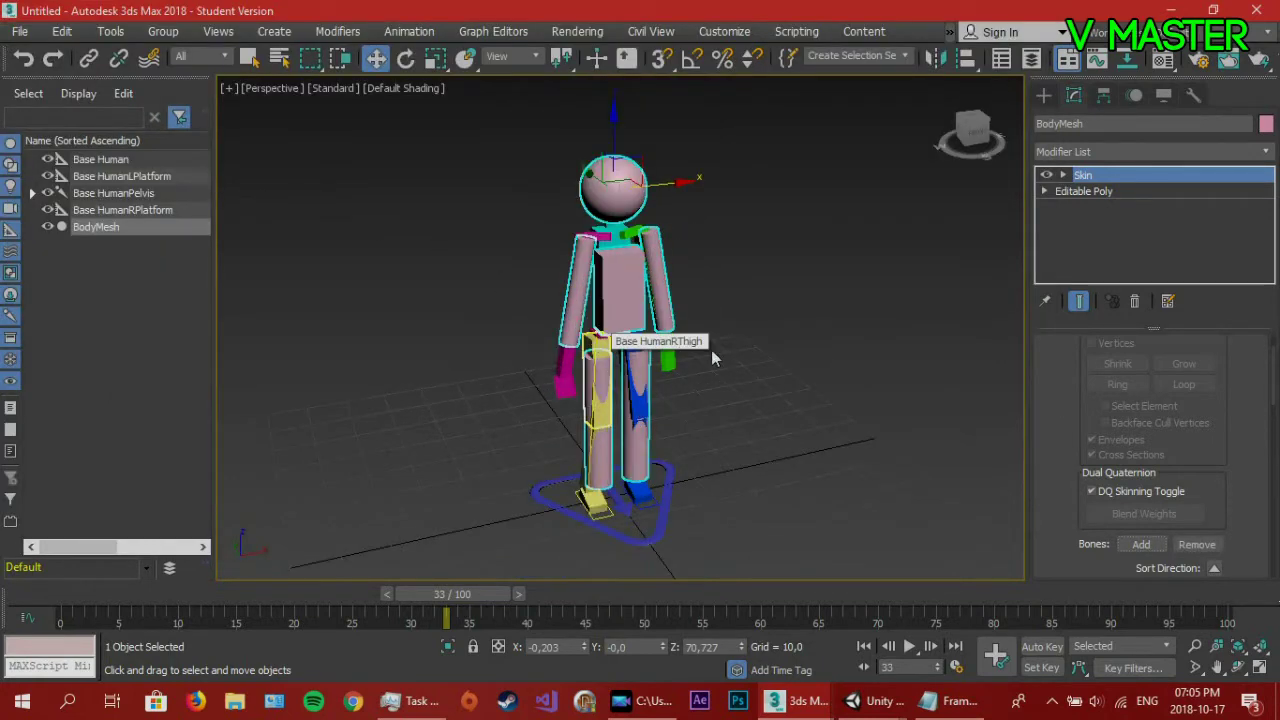
{"action": "middle_click_drag", "start_coordinate": [713, 358], "coordinate": [786, 308], "text": "alt"}
{"action": "scroll", "coordinate": [1258, 451], "scroll_direction": "up", "scroll_amount": 2}
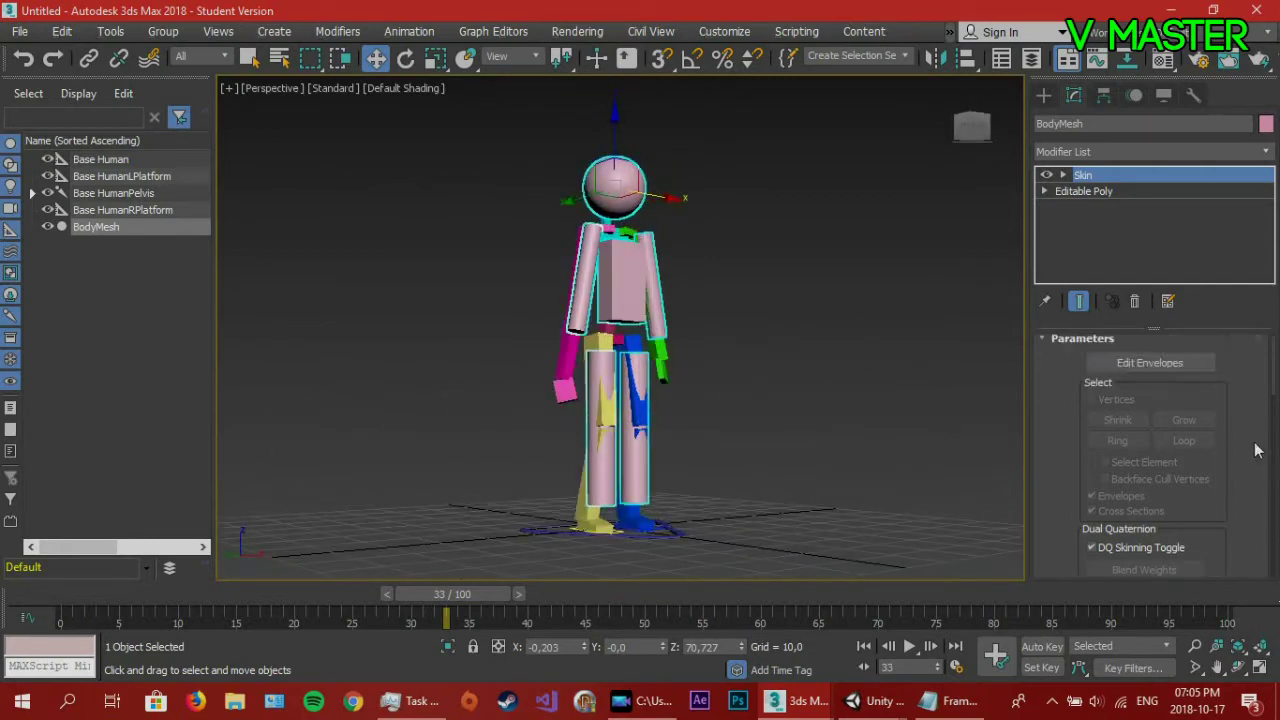
Examine the Skin envelopes and weights of BodyMesh's arm, spine and head bones in Edit Envelopes mode.
{"action": "scroll", "coordinate": [1255, 440], "scroll_direction": "down", "scroll_amount": 2}
{"action": "scroll", "coordinate": [1248, 430], "scroll_direction": "up", "scroll_amount": 2}
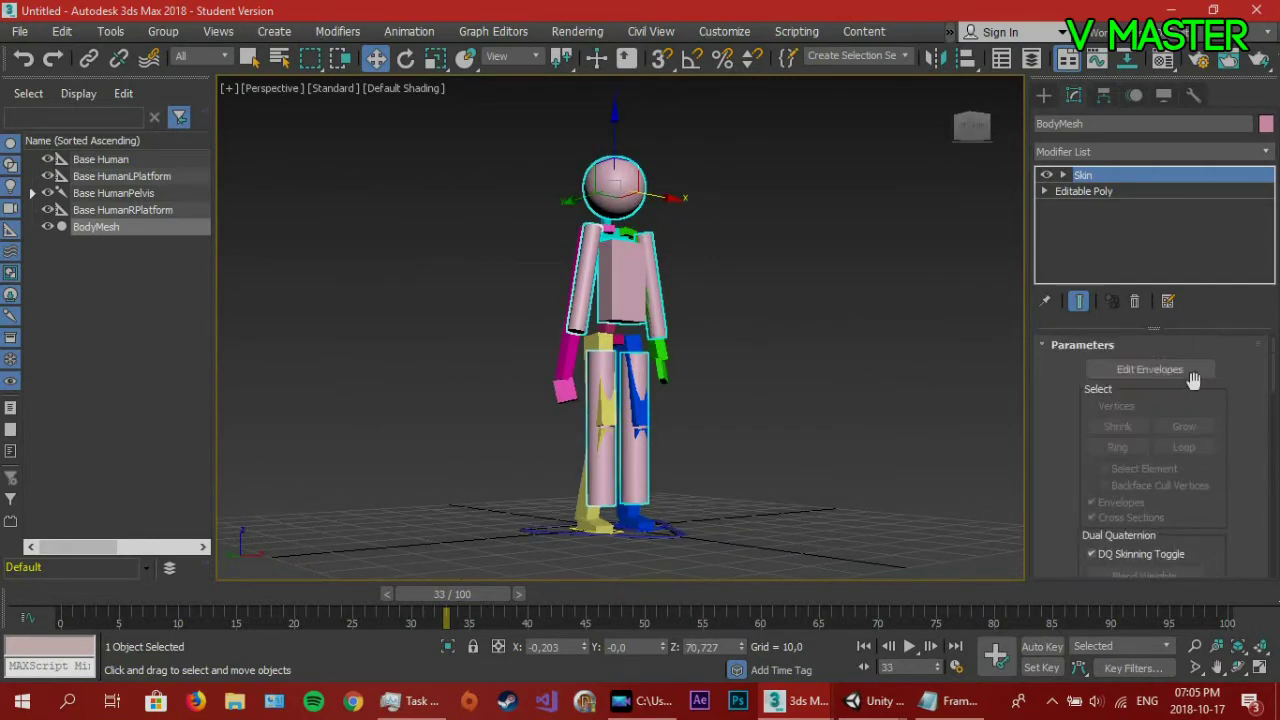
{"action": "left_click", "coordinate": [1150, 369]}
{"action": "scroll", "coordinate": [683, 367], "scroll_direction": "up", "scroll_amount": 3}
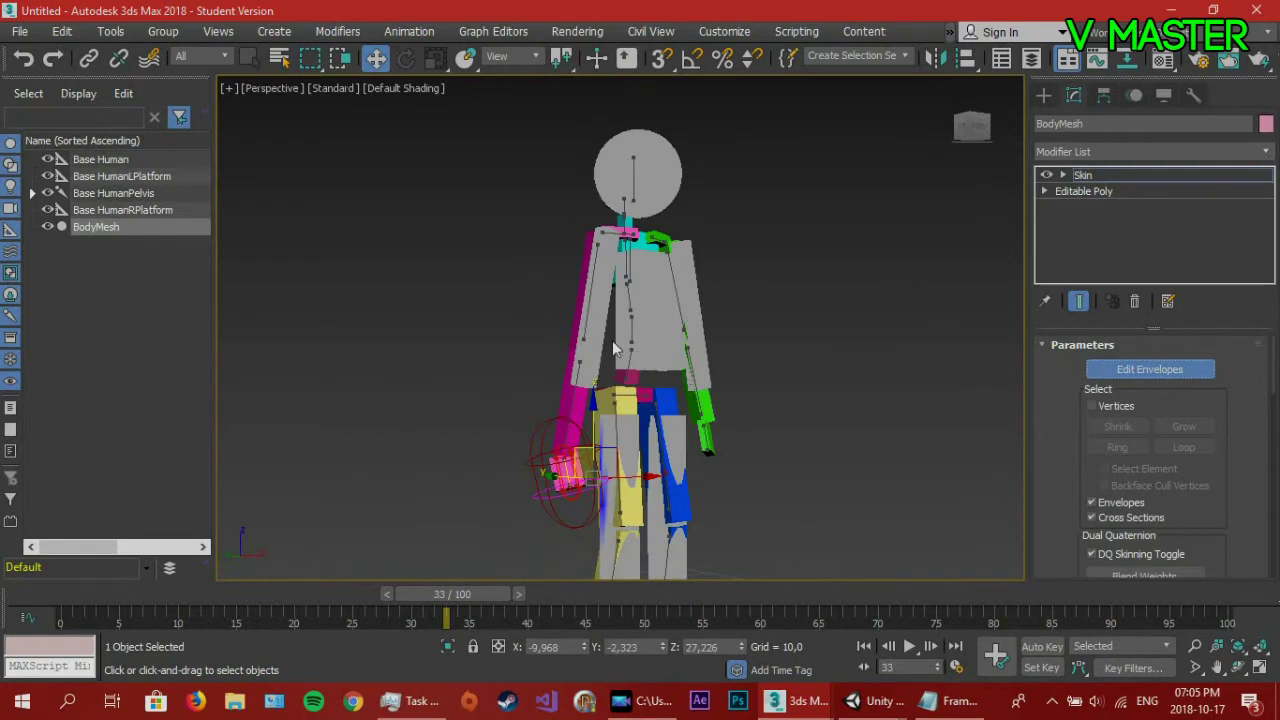
{"action": "left_click", "coordinate": [582, 335]}
{"action": "middle_click_drag", "start_coordinate": [662, 326], "coordinate": [700, 330], "text": "alt"}
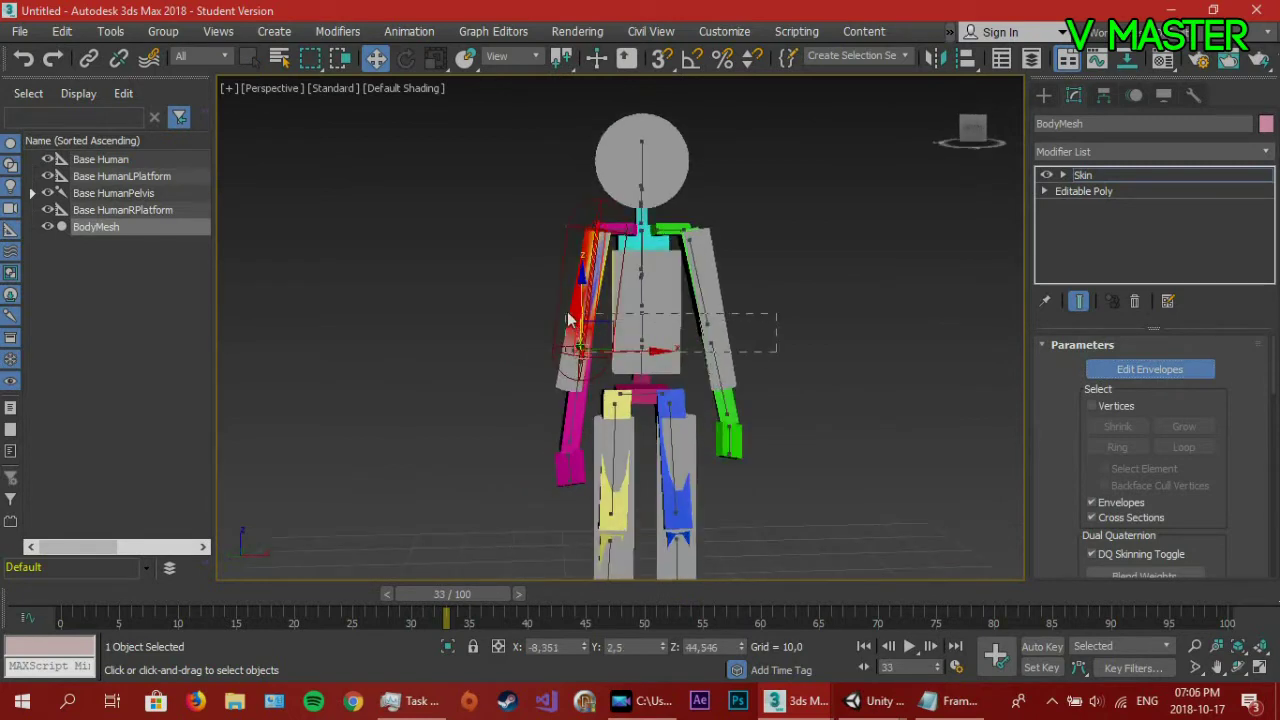
{"action": "scroll", "coordinate": [600, 220], "scroll_direction": "up", "scroll_amount": 2}
{"action": "left_click_drag", "start_coordinate": [780, 350], "coordinate": [900, 338]}
{"action": "left_click", "coordinate": [679, 216]}
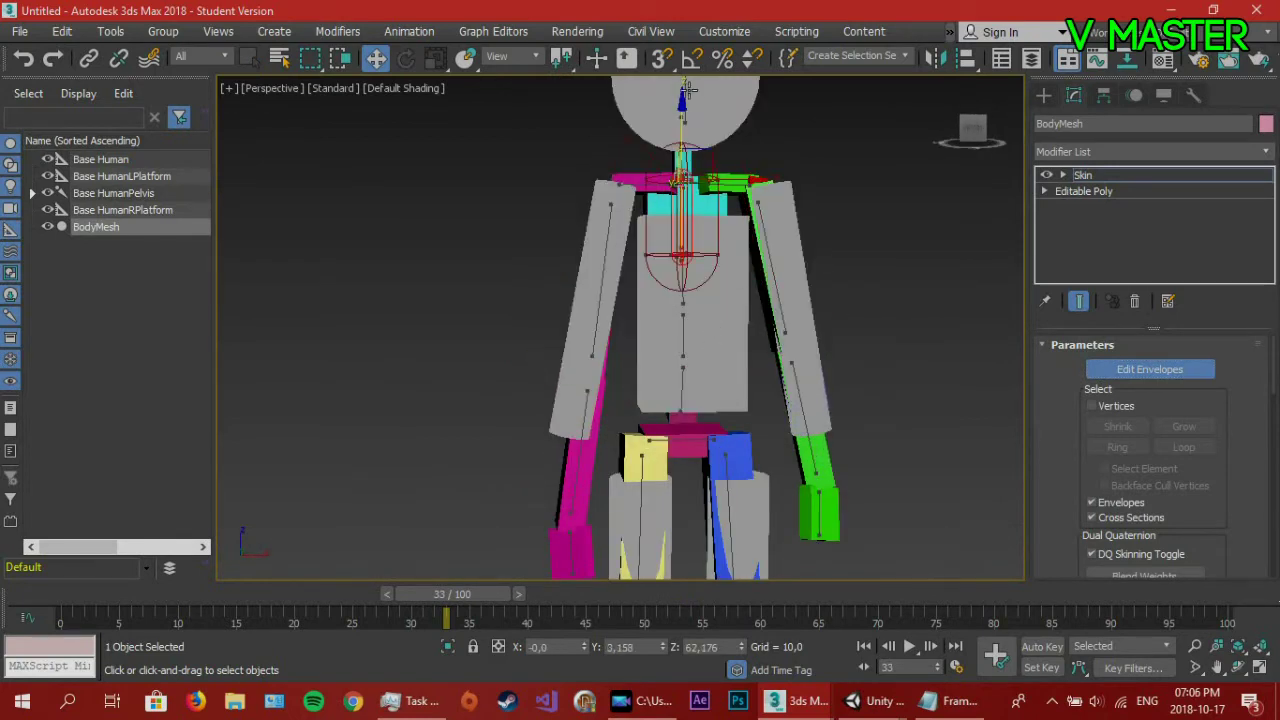
{"action": "left_click", "coordinate": [692, 108]}
{"action": "scroll", "coordinate": [805, 145], "scroll_direction": "down", "scroll_amount": 3}
{"action": "middle_click_drag", "start_coordinate": [808, 145], "coordinate": [790, 434], "text": "alt"}
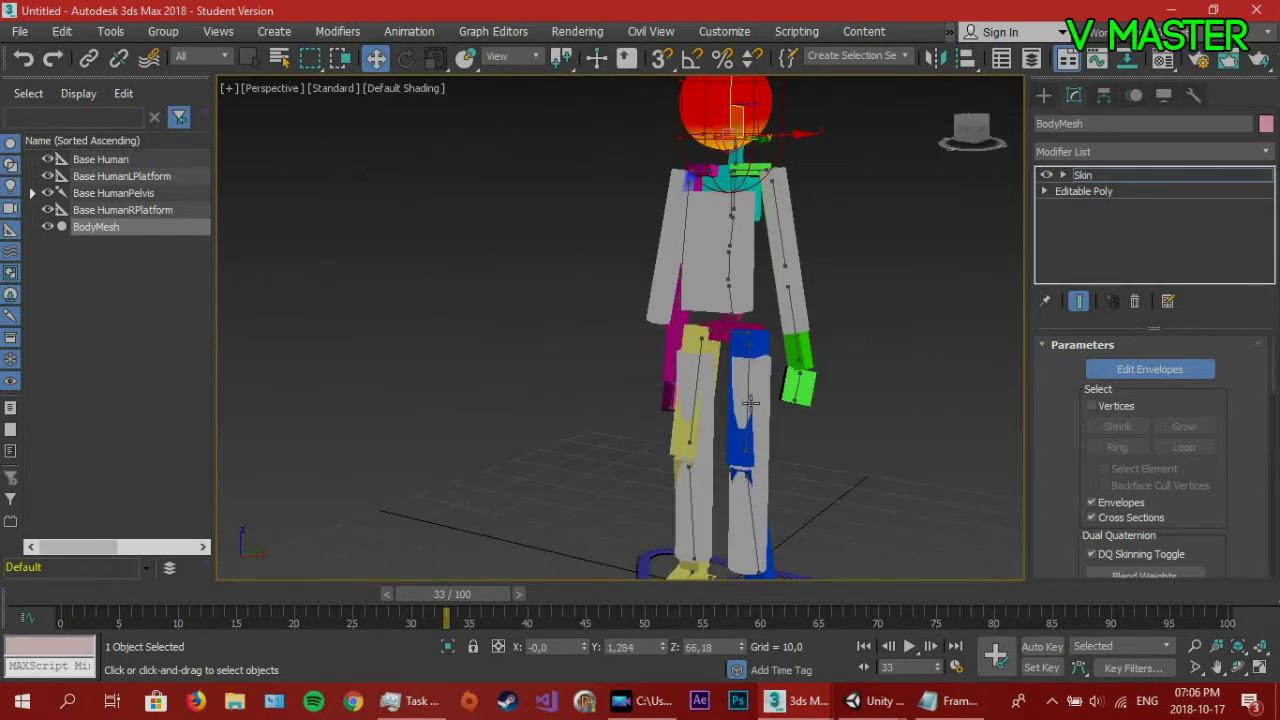
Check the envelopes of the blue leg's thigh and calf bones, and leave envelope editing.
{"action": "left_click", "coordinate": [750, 402]}
{"action": "left_click", "coordinate": [746, 470]}
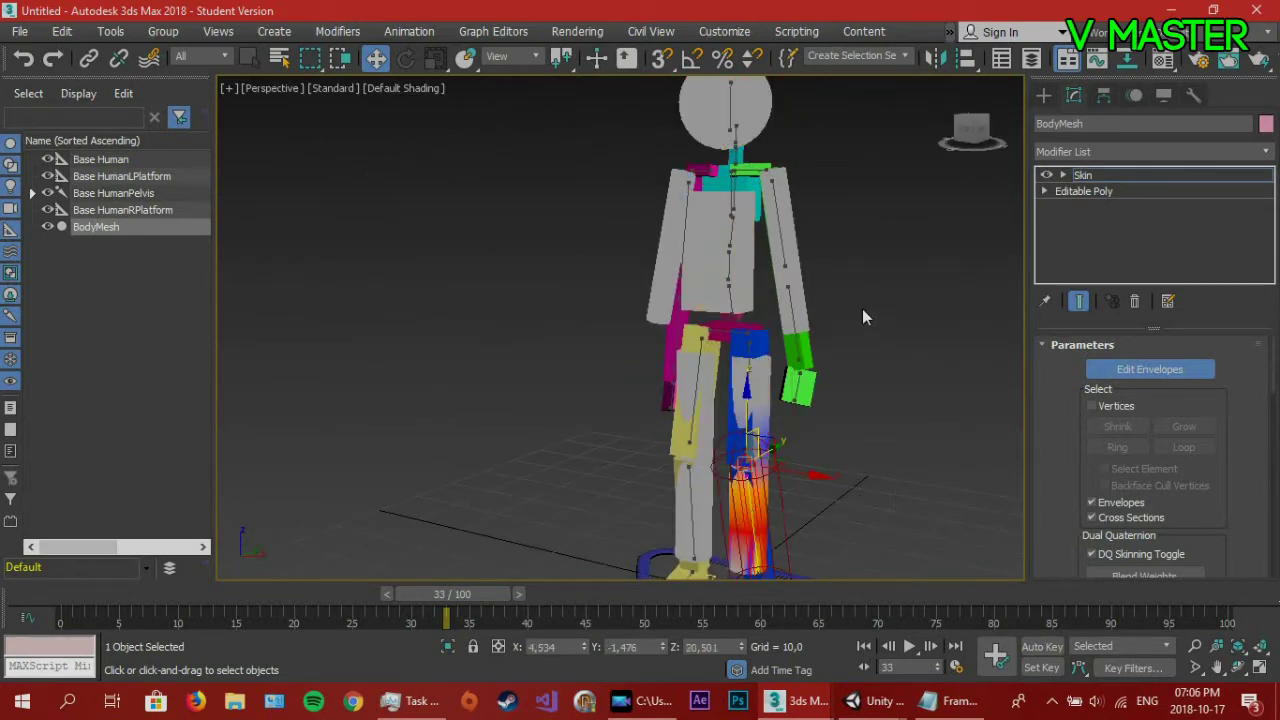
{"action": "left_click", "coordinate": [1128, 370]}
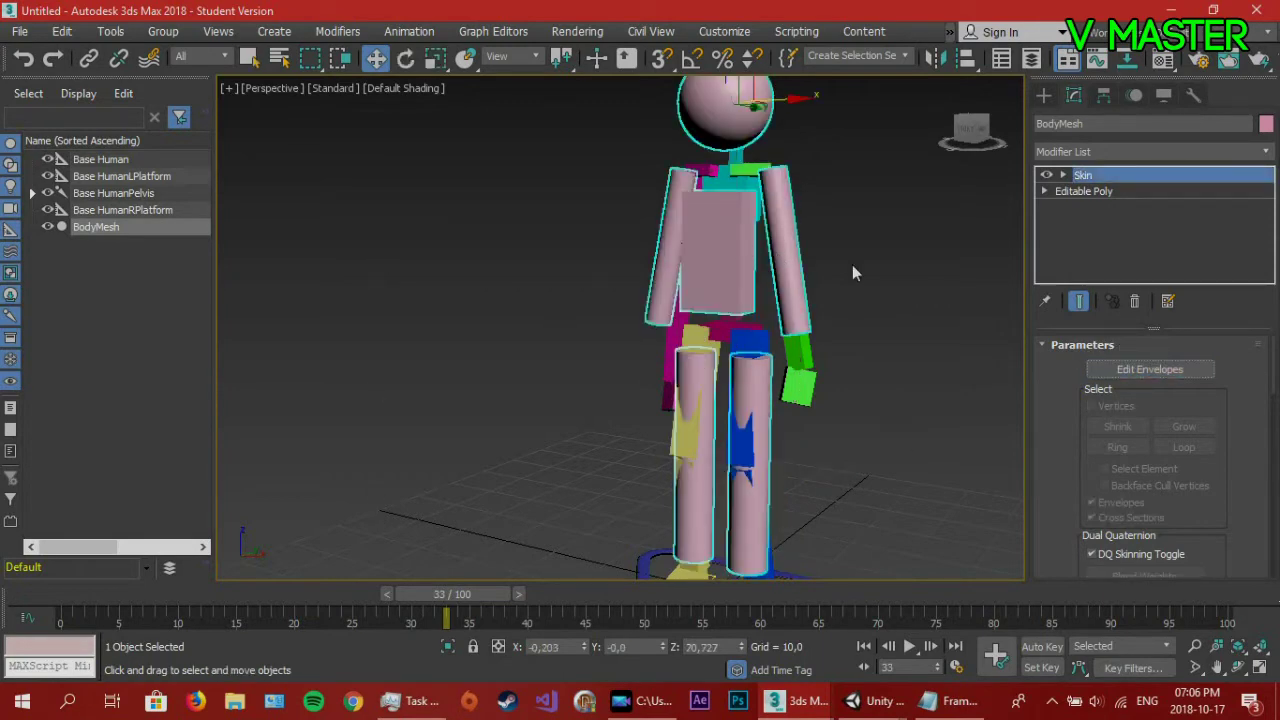
Show the CAT Layer Manager for the green palm bone and scrub through the CATMotion Layer animation.
{"action": "left_click", "coordinate": [1134, 95]}
{"action": "scroll", "coordinate": [826, 440], "scroll_direction": "down", "scroll_amount": 3}
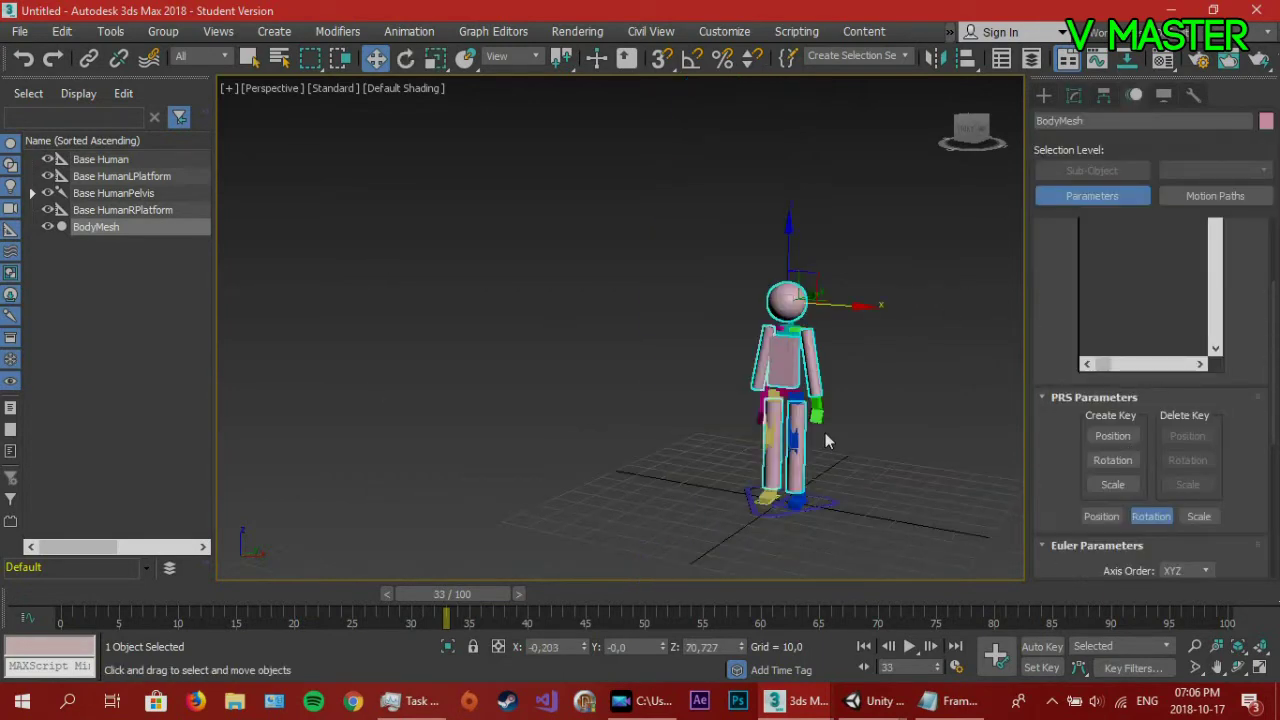
{"action": "middle_click_drag", "start_coordinate": [826, 440], "coordinate": [808, 434], "text": "alt"}
{"action": "scroll", "coordinate": [1265, 368], "scroll_direction": "up", "scroll_amount": 2}
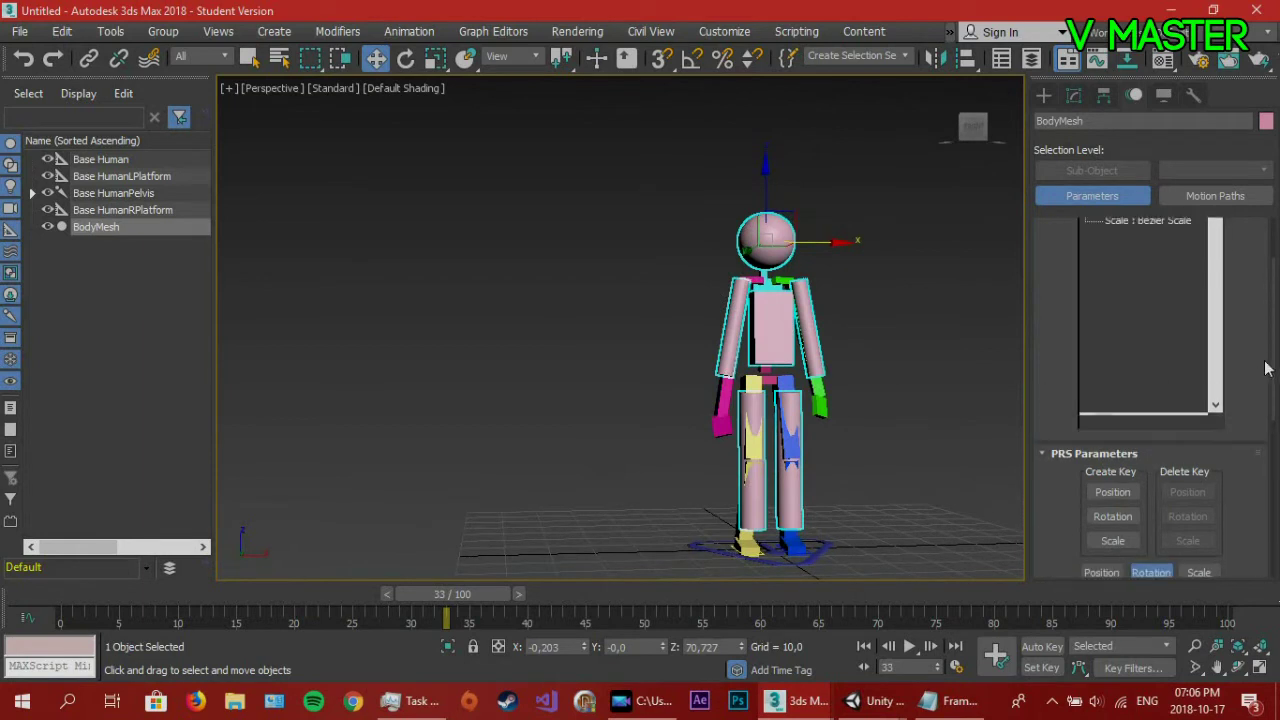
{"action": "scroll", "coordinate": [1265, 368], "scroll_direction": "up", "scroll_amount": 2}
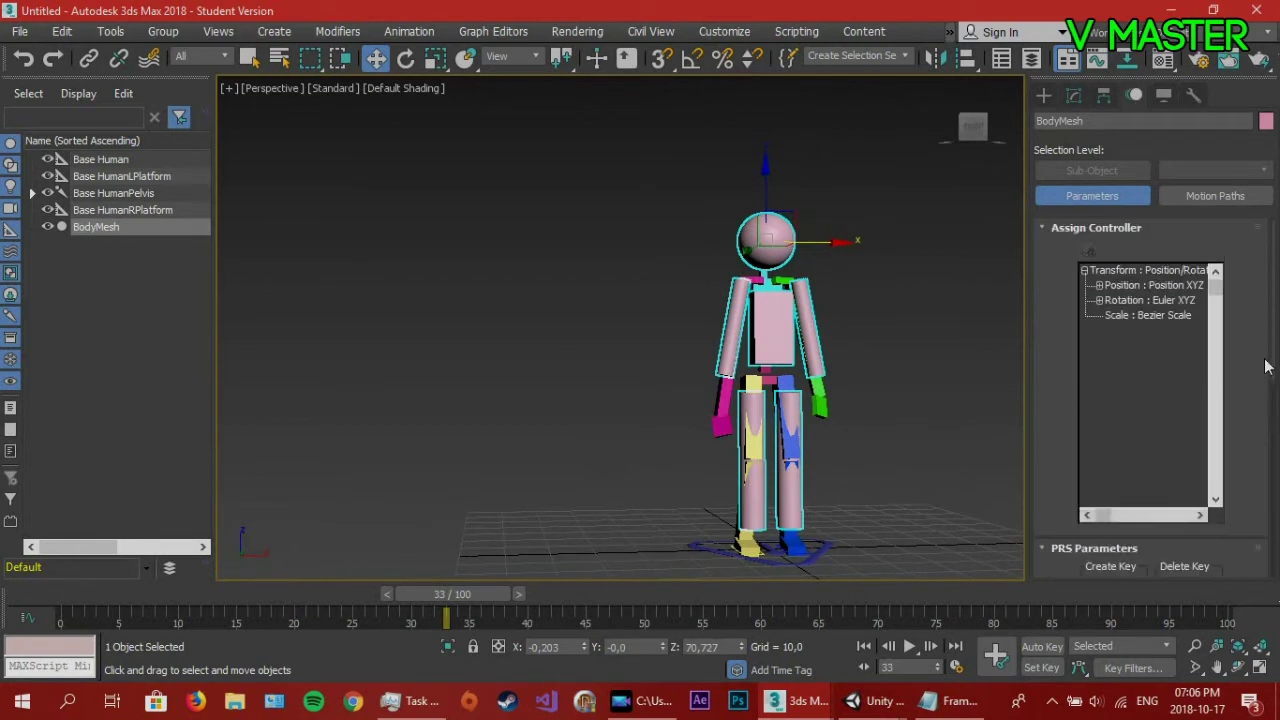
{"action": "left_click", "coordinate": [834, 414]}
{"action": "left_click", "coordinate": [818, 405]}
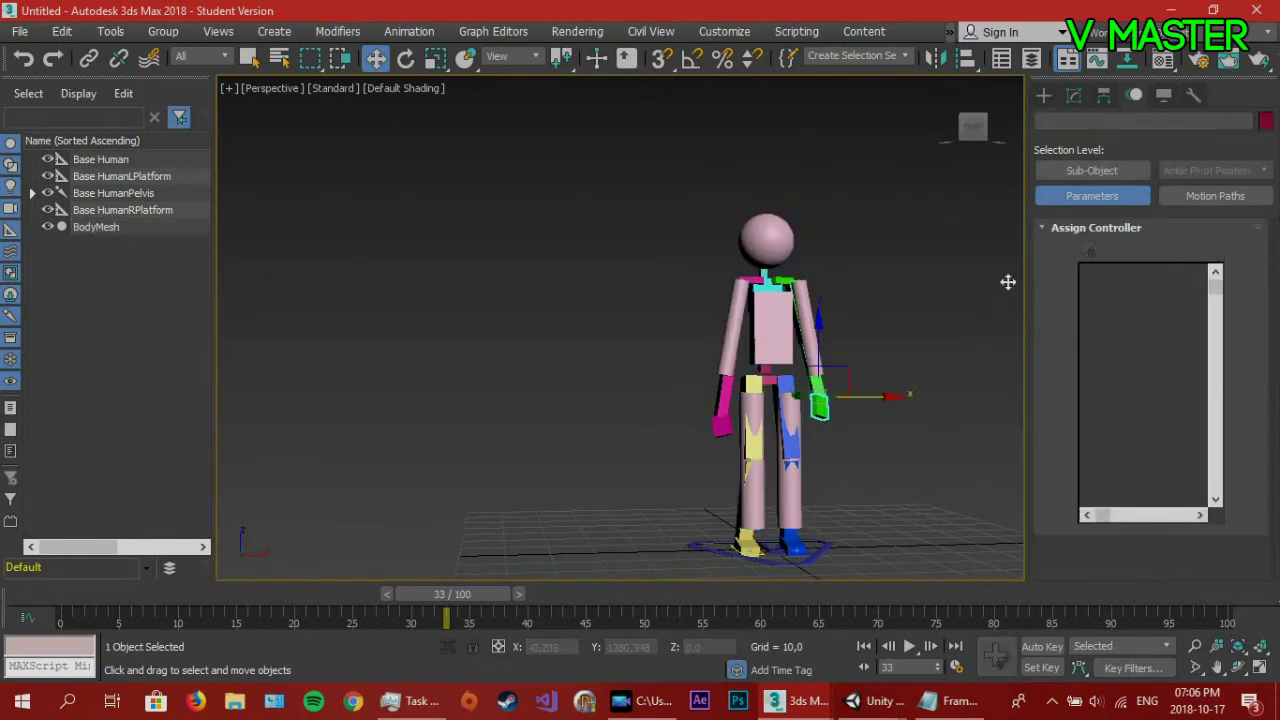
{"action": "left_click", "coordinate": [1058, 228]}
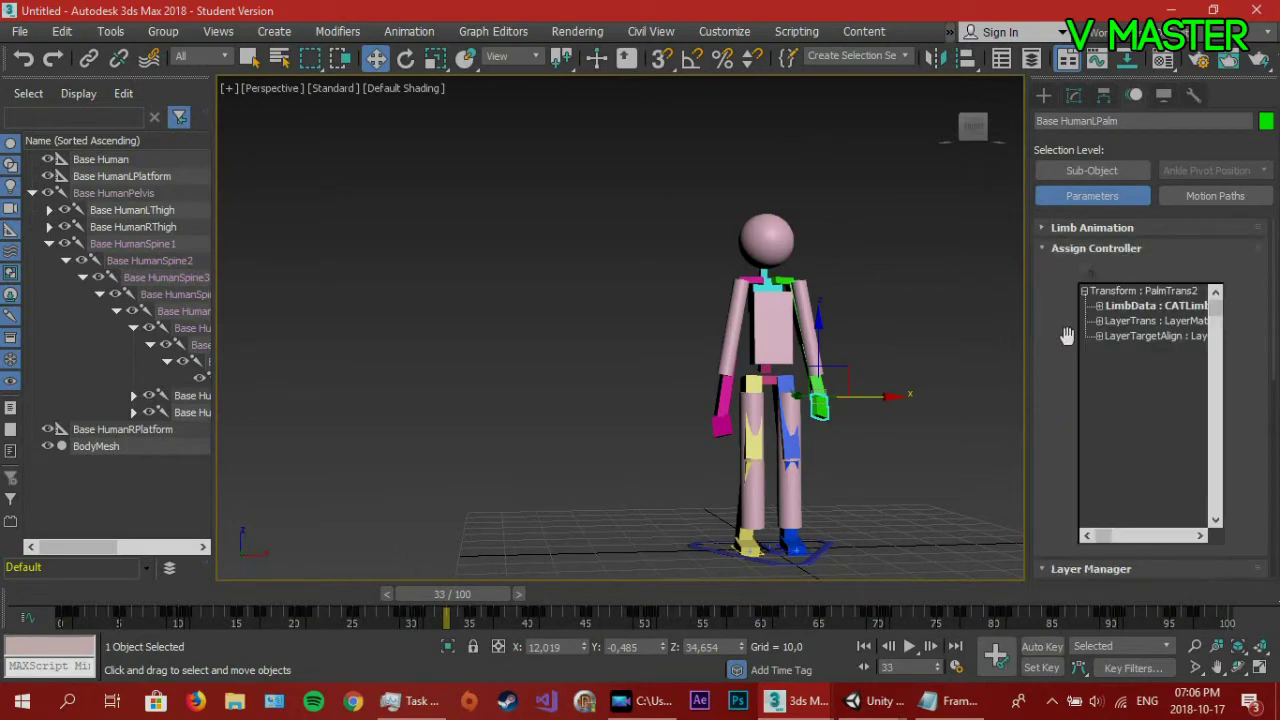
{"action": "left_click", "coordinate": [1054, 250]}
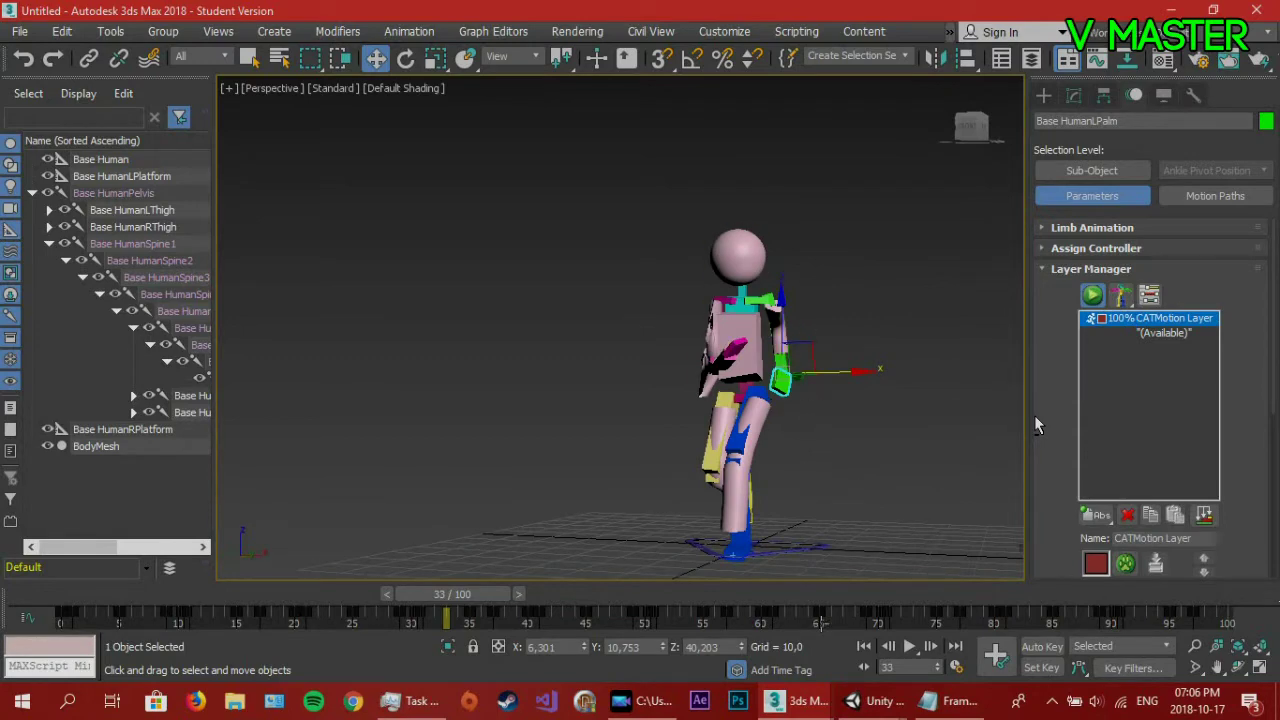
{"action": "left_click_drag", "start_coordinate": [525, 607], "coordinate": [380, 562]}
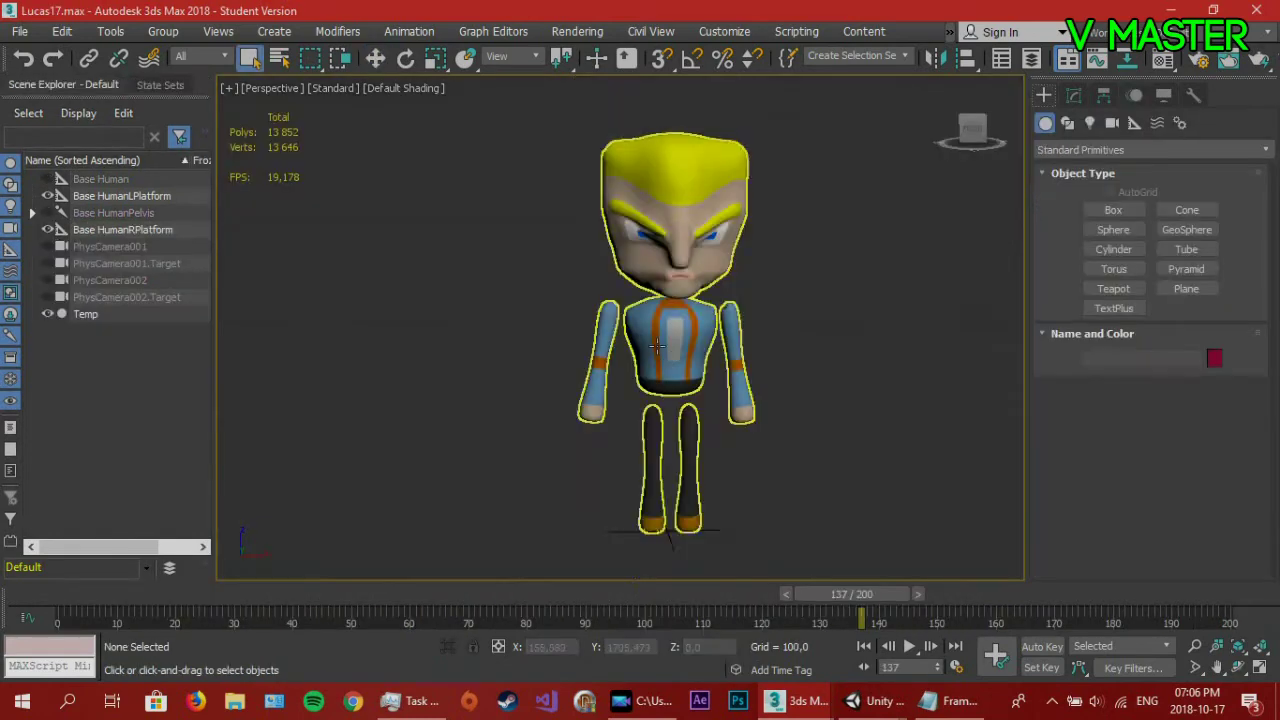
Inspect the Lucas17 character, rewind the scene to frame 0 and play its animation.
{"action": "scroll", "coordinate": [830, 392], "scroll_direction": "up", "scroll_amount": 3}
{"action": "scroll", "coordinate": [830, 392], "scroll_direction": "down", "scroll_amount": 4}
{"action": "mouse_move", "coordinate": [848, 409]}
{"action": "middle_mouse_down", "text": "alt"}
{"action": "mouse_move", "coordinate": [527, 420]}
{"action": "mouse_move", "coordinate": [828, 414]}
{"action": "middle_mouse_up", "text": "alt"}
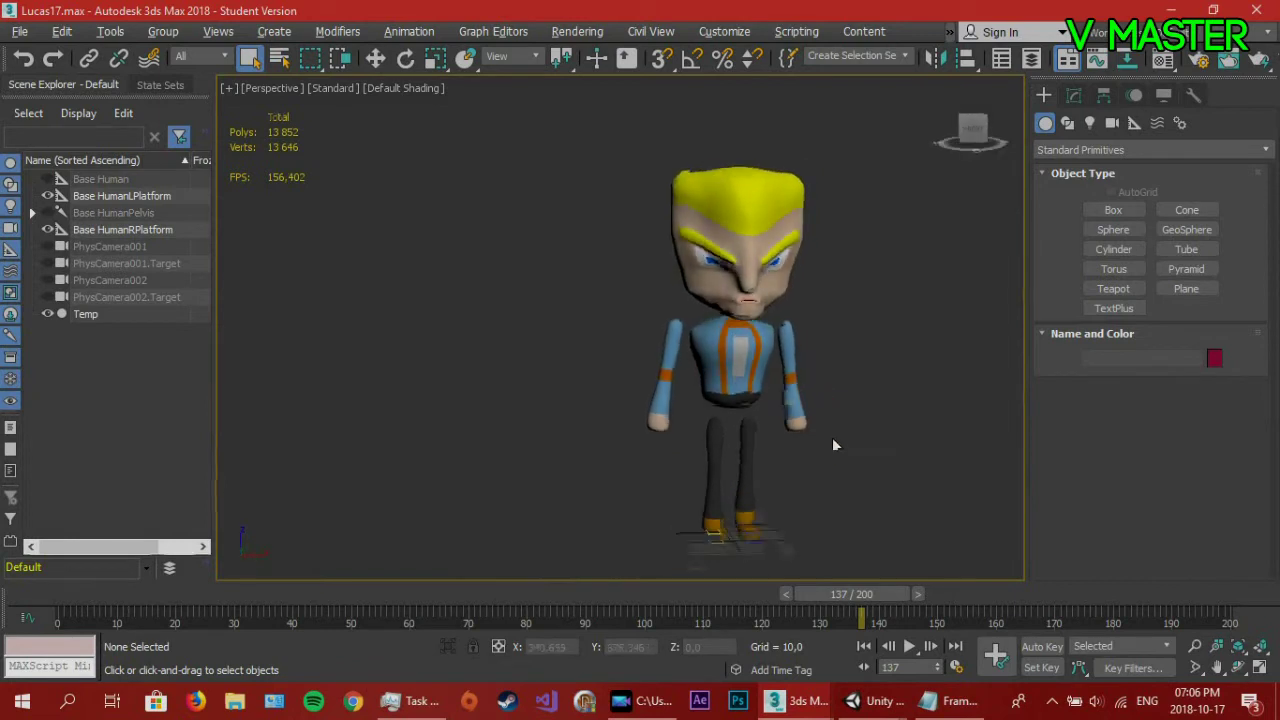
{"action": "left_click_drag", "start_coordinate": [851, 594], "coordinate": [45, 612]}
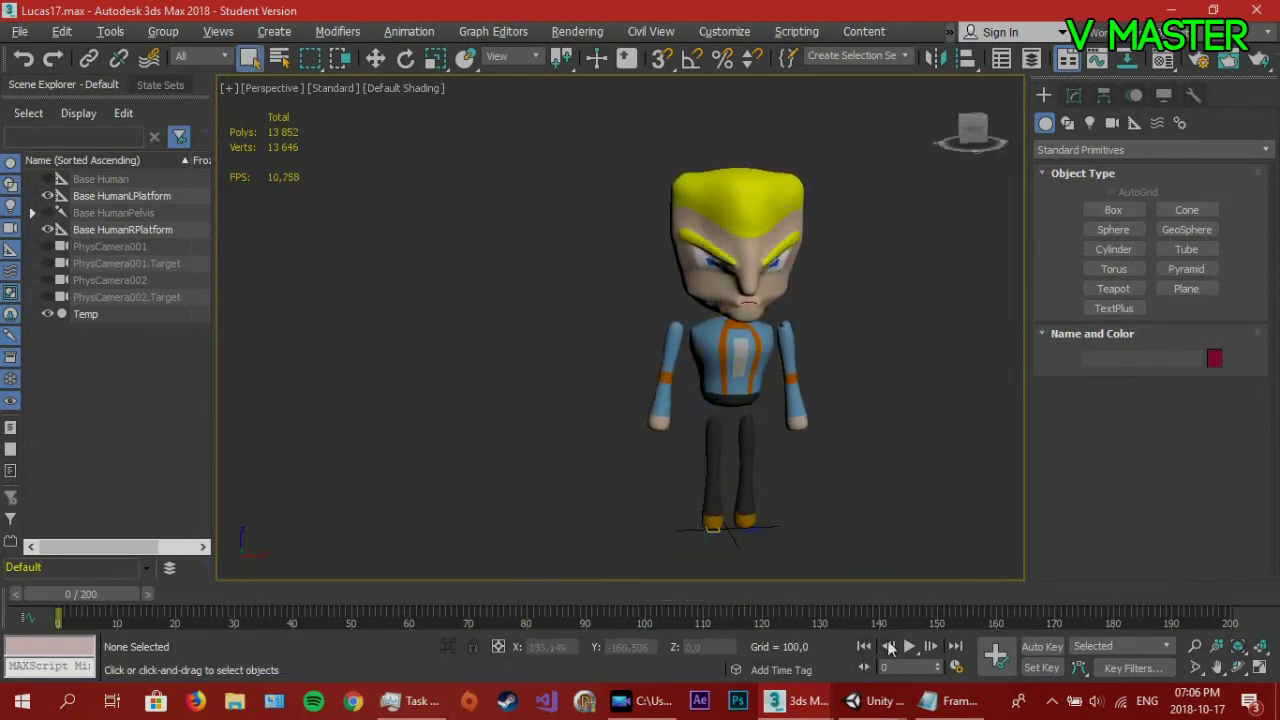
{"action": "left_click", "coordinate": [907, 647]}
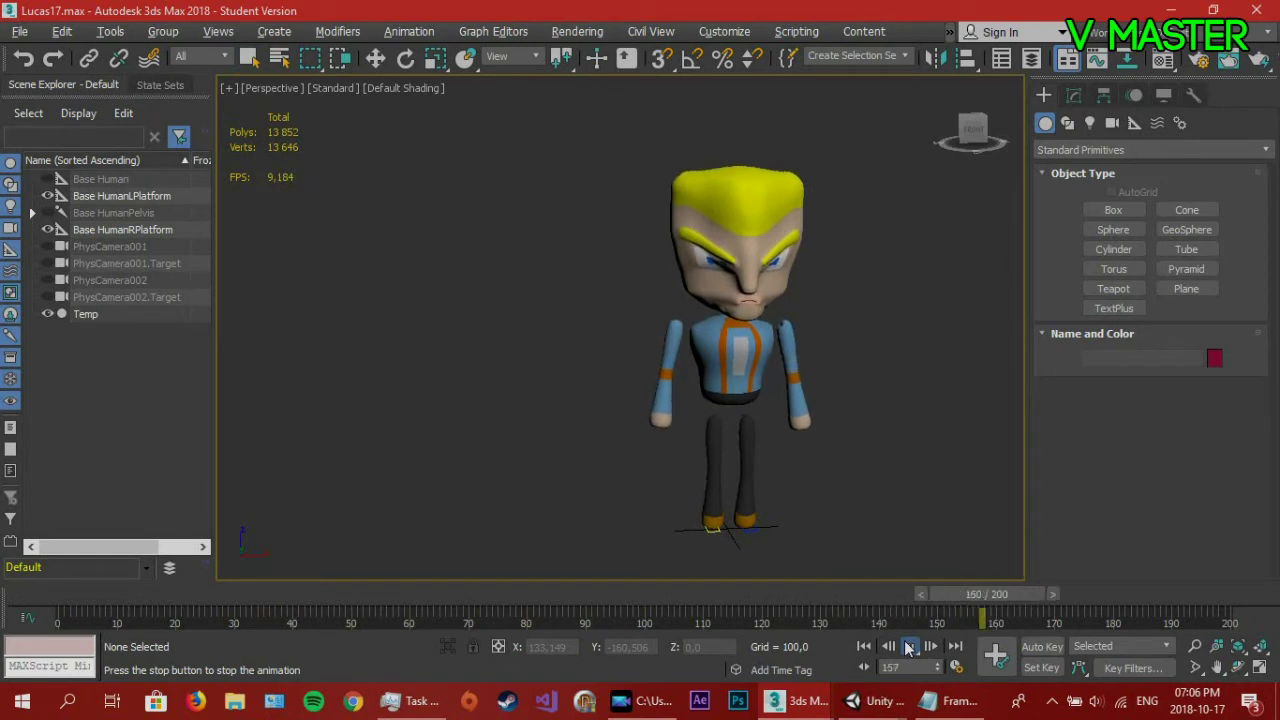
{"action": "left_click", "coordinate": [909, 647]}
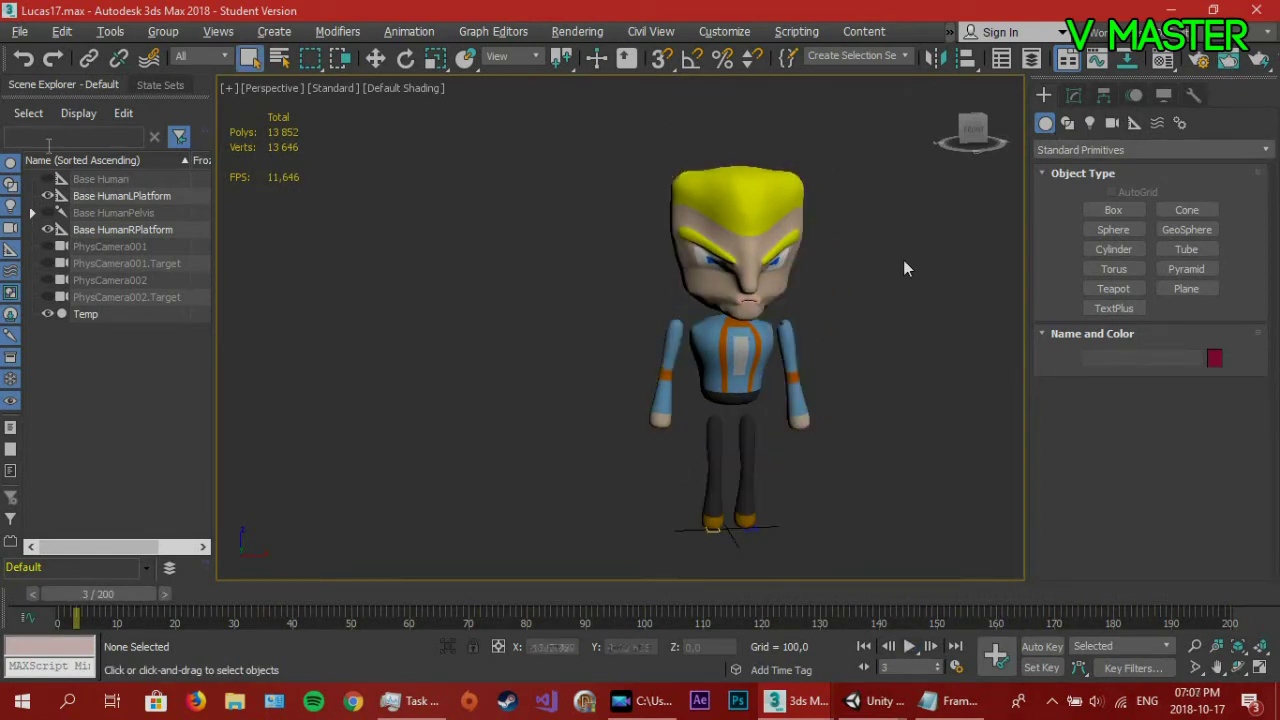
Select Base HumanPelvis and open the CATMotion editor for the Crouch layer.
{"action": "left_click", "coordinate": [110, 212]}
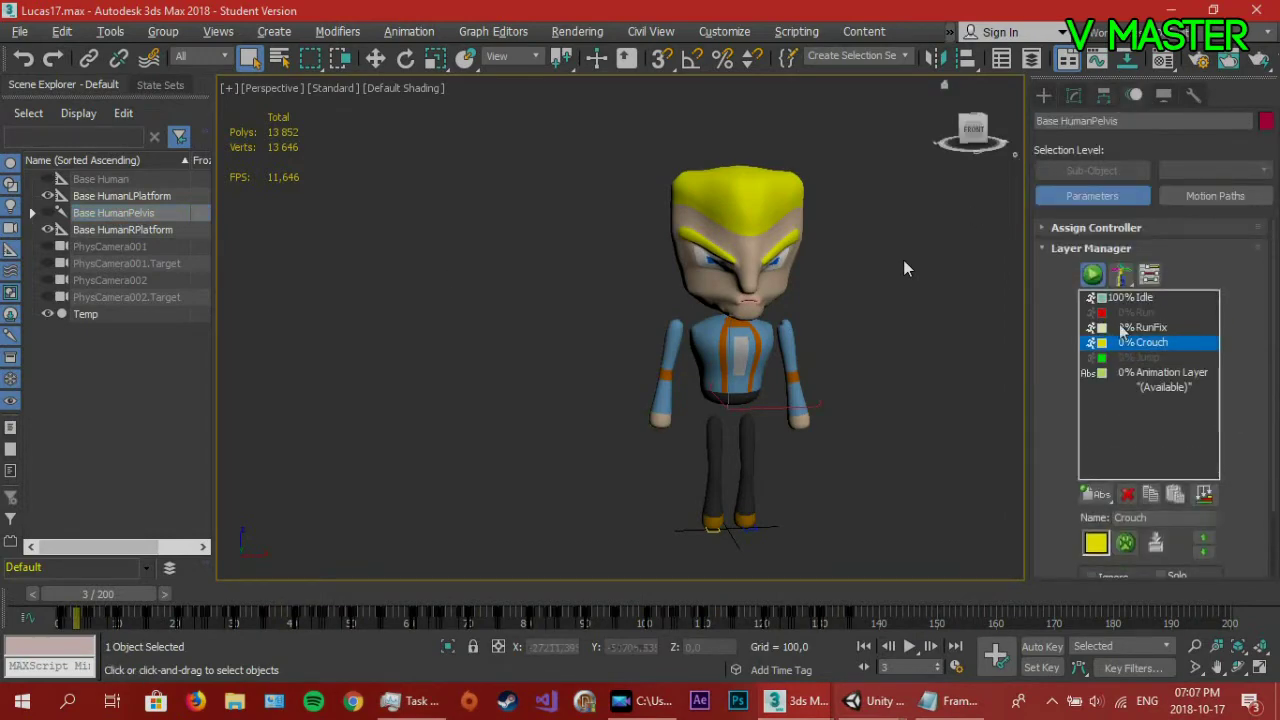
{"action": "left_click", "coordinate": [1152, 344]}
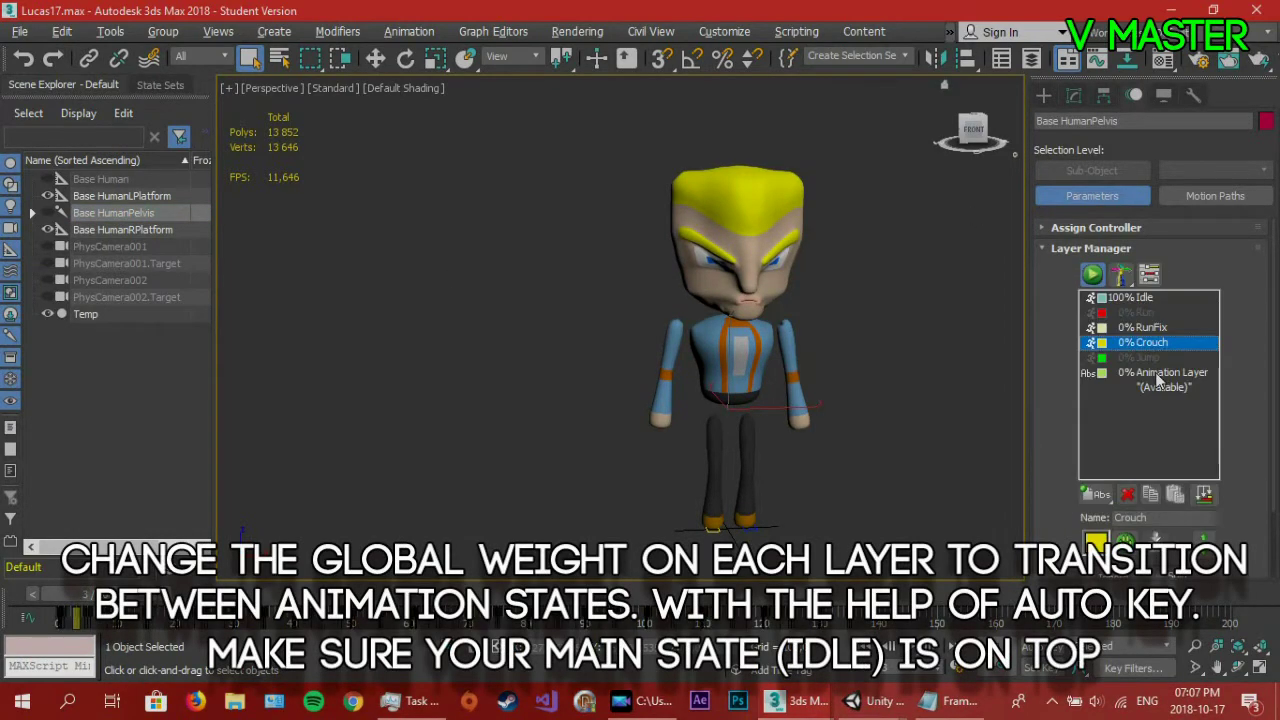
{"action": "double_click", "coordinate": [1100, 342]}
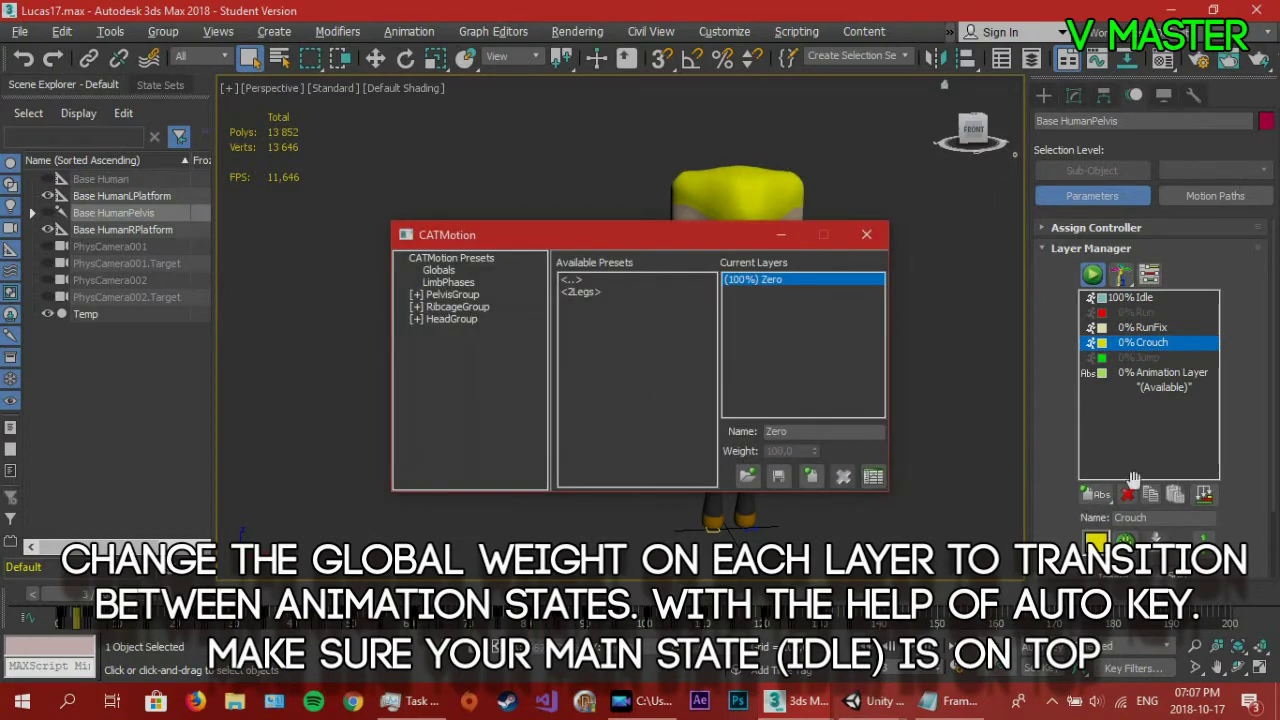
{"action": "left_click", "coordinate": [1097, 494]}
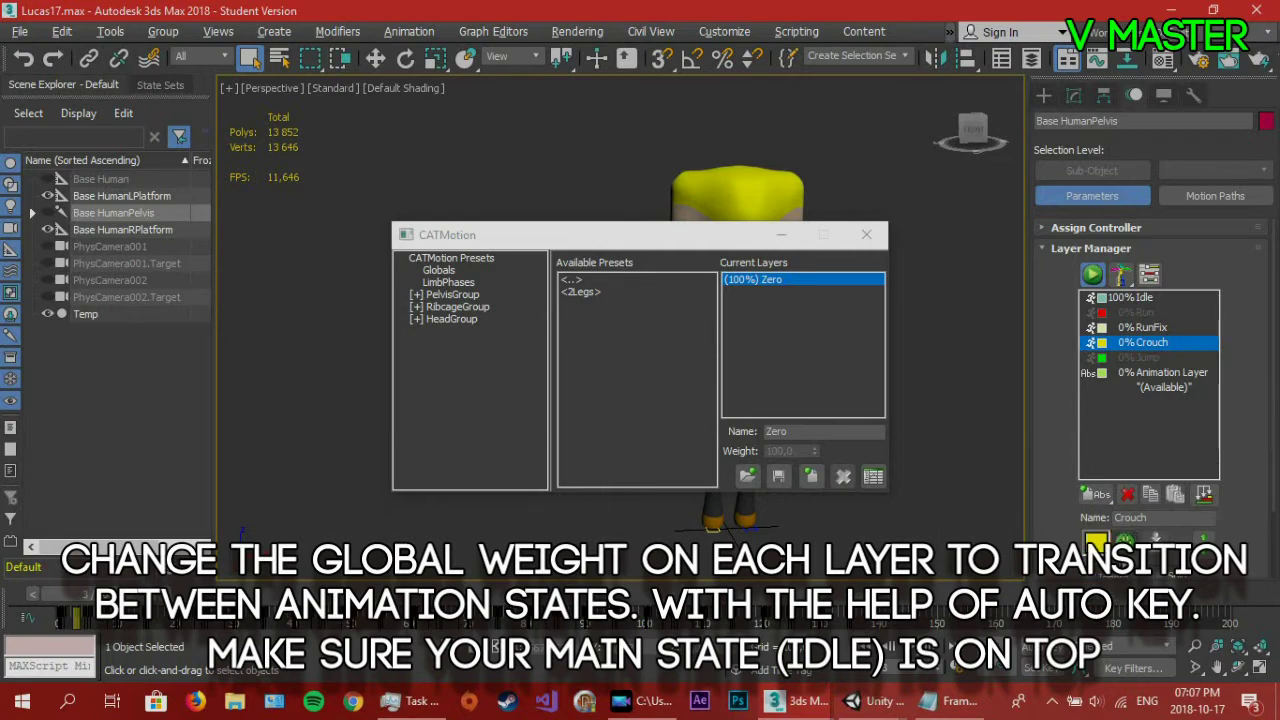
Examine the Crouch layer's CATMotion settings for the pelvis, legs and ribcage, and close the editor.
{"action": "left_click", "coordinate": [416, 295]}
{"action": "left_click", "coordinate": [455, 331]}
{"action": "left_click", "coordinate": [428, 318]}
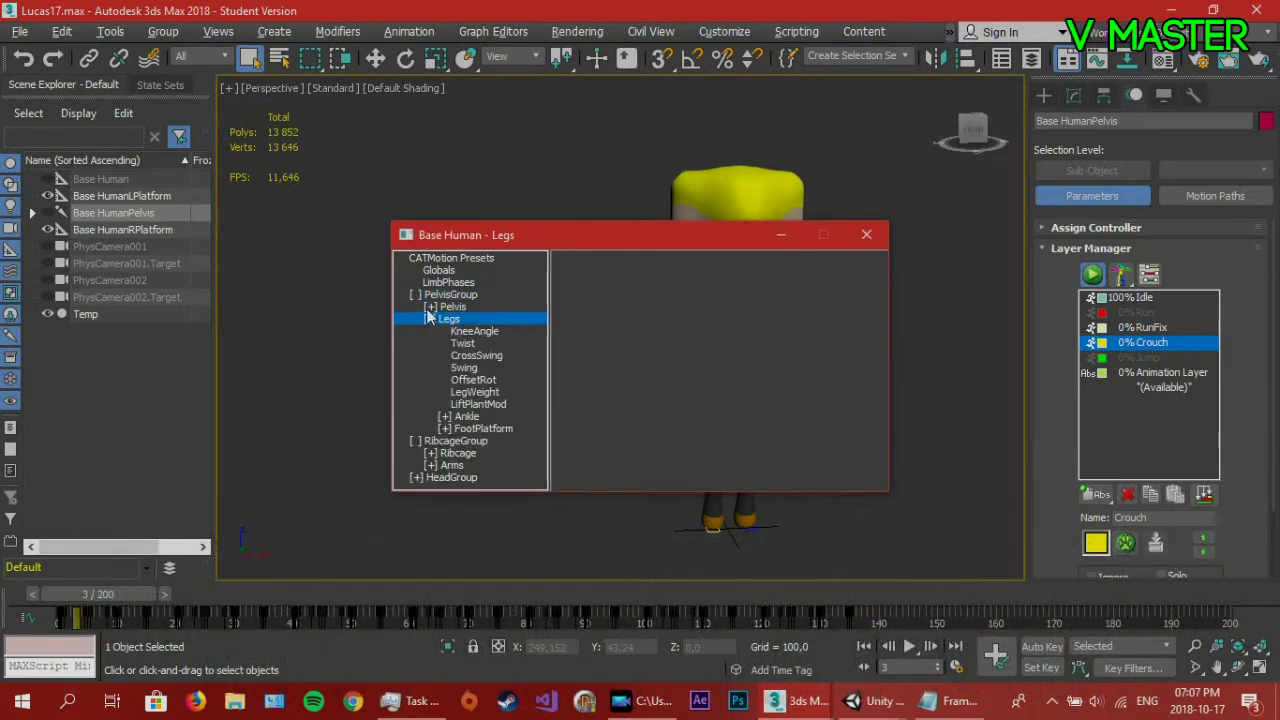
{"action": "left_click", "coordinate": [430, 306]}
{"action": "left_click", "coordinate": [494, 345]}
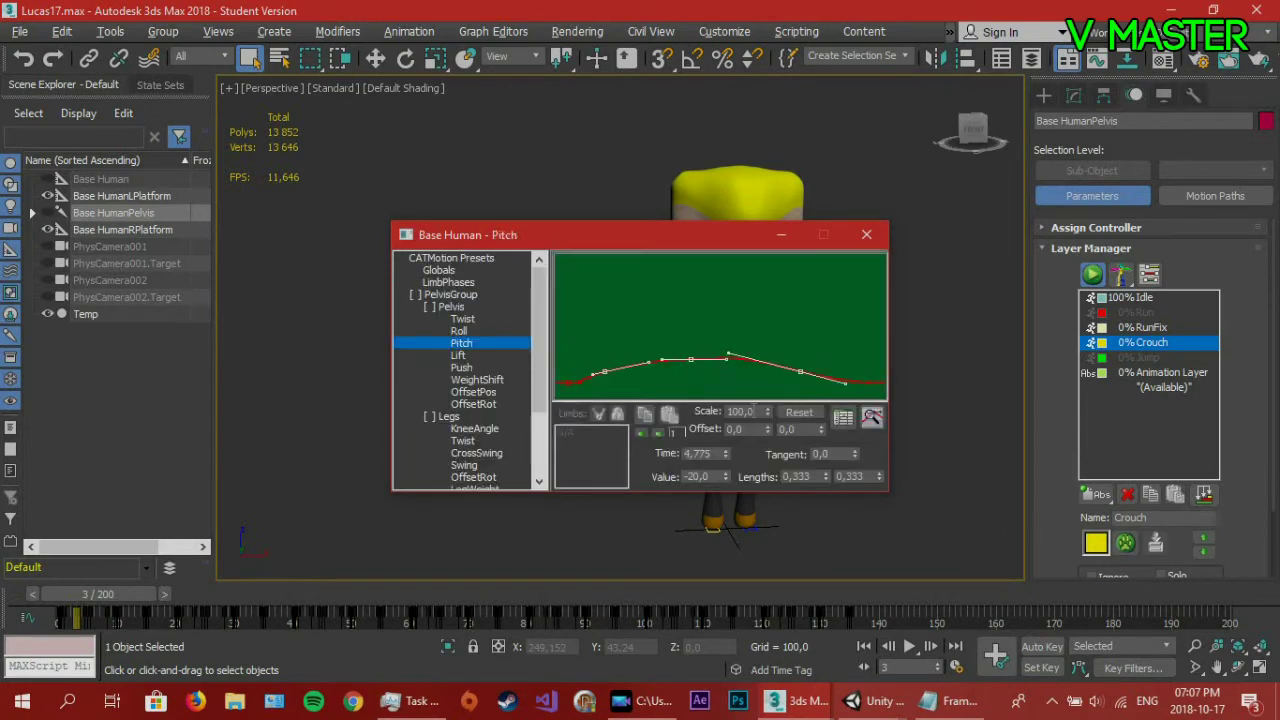
{"action": "left_click", "coordinate": [484, 331]}
{"action": "left_click", "coordinate": [482, 392]}
{"action": "double_click", "coordinate": [482, 415]}
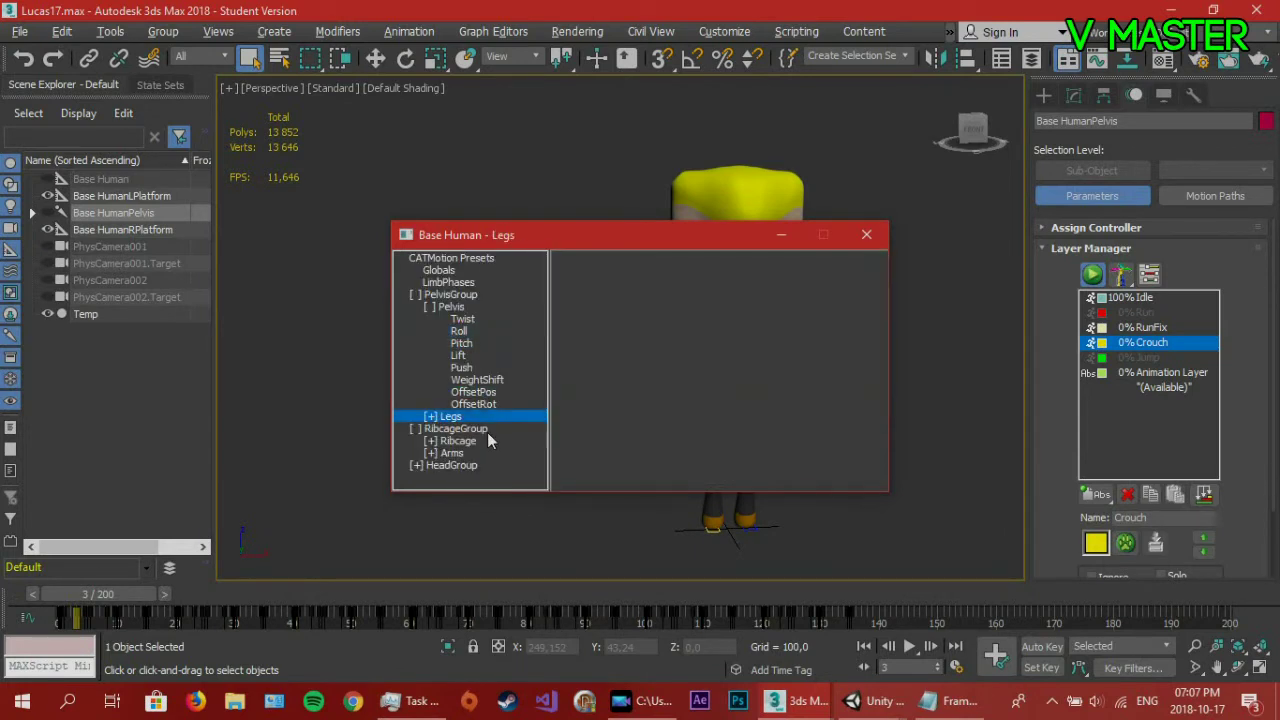
{"action": "left_click", "coordinate": [432, 441]}
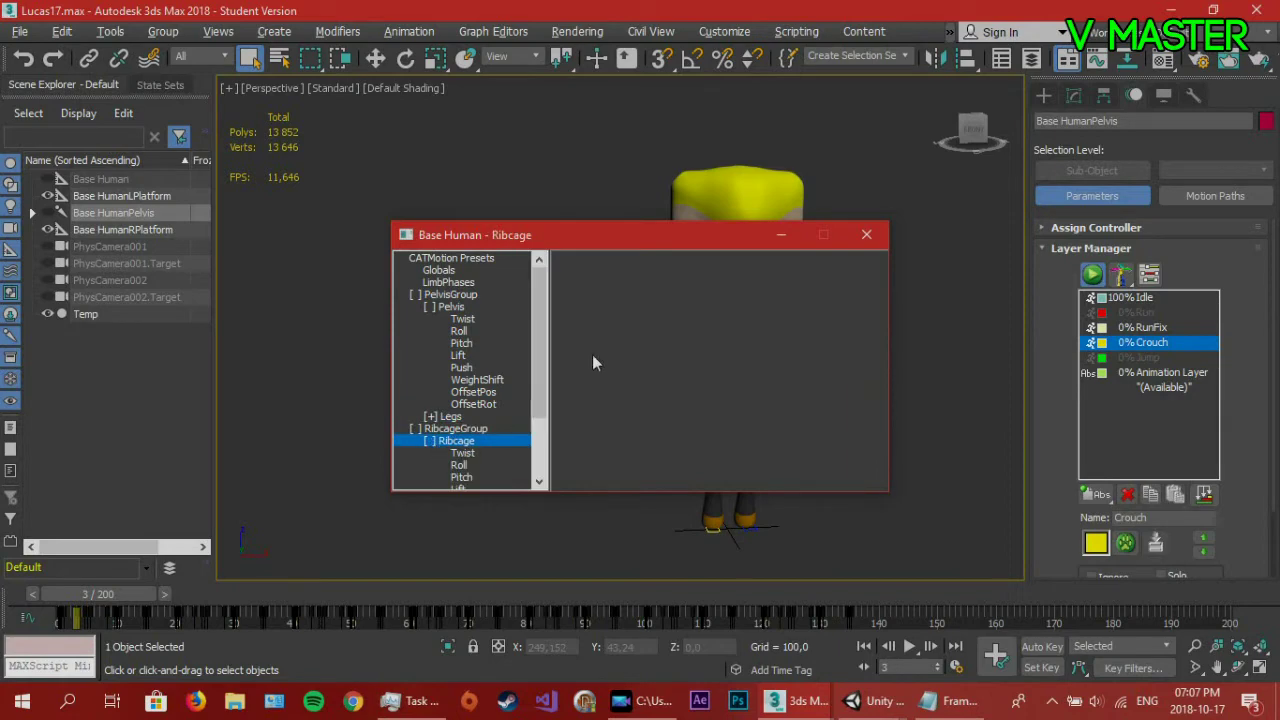
{"action": "left_click", "coordinate": [866, 235]}
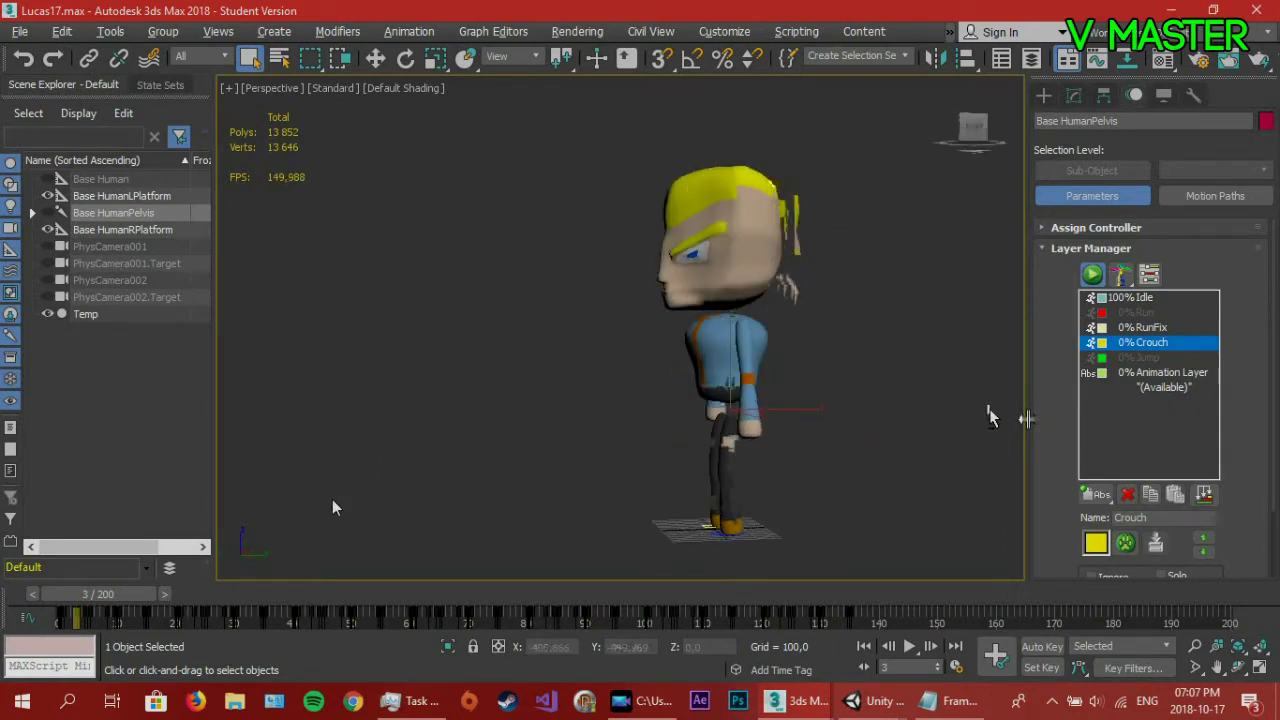
Scrub the animation to frame 5, clear the selection and inspect the character's face and body.
{"action": "mouse_move", "coordinate": [113, 606]}
{"action": "left_mouse_down"}
{"action": "mouse_move", "coordinate": [558, 606]}
{"action": "mouse_move", "coordinate": [719, 660]}
{"action": "mouse_move", "coordinate": [815, 665]}
{"action": "mouse_move", "coordinate": [1012, 710]}
{"action": "mouse_move", "coordinate": [1260, 685]}
{"action": "mouse_move", "coordinate": [876, 675]}
{"action": "mouse_move", "coordinate": [598, 643]}
{"action": "mouse_move", "coordinate": [122, 638]}
{"action": "mouse_move", "coordinate": [322, 650]}
{"action": "mouse_move", "coordinate": [1145, 642]}
{"action": "mouse_move", "coordinate": [130, 625]}
{"action": "left_mouse_up"}
{"action": "left_click", "coordinate": [780, 508]}
{"action": "middle_click_drag", "start_coordinate": [780, 508], "coordinate": [774, 403], "text": "alt"}
{"action": "scroll", "coordinate": [740, 395], "scroll_direction": "up", "scroll_amount": 4}
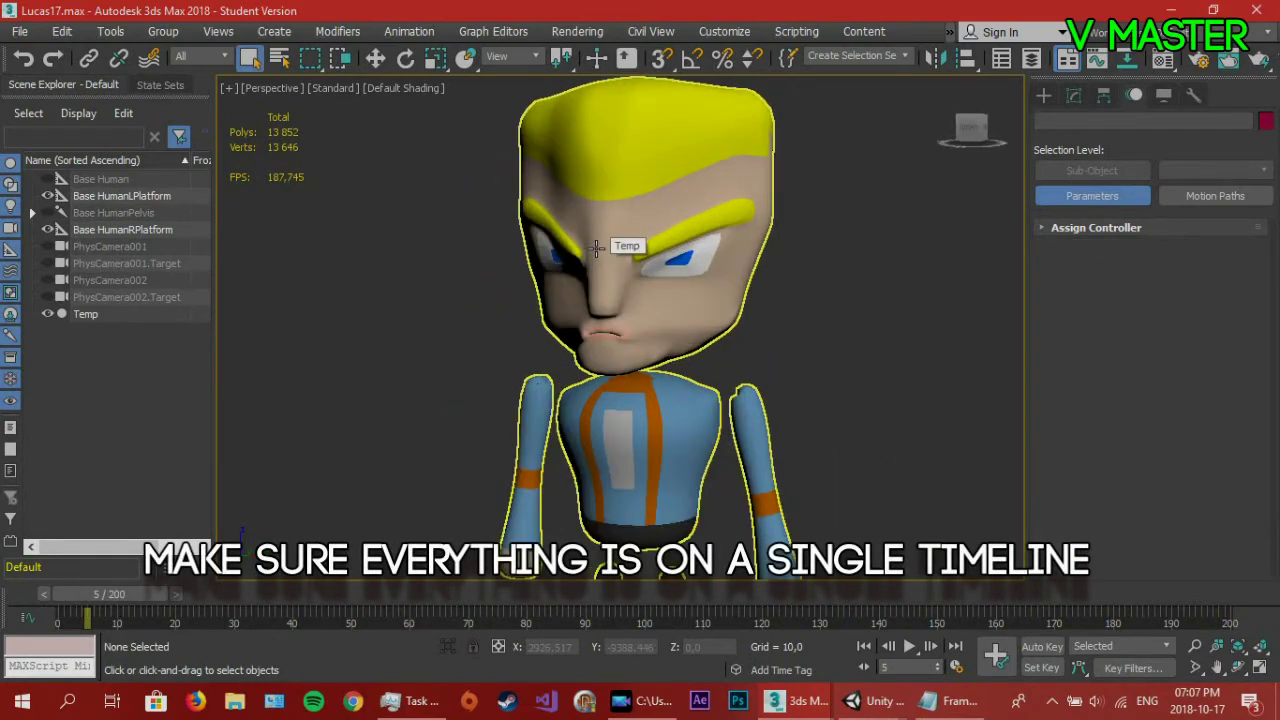
{"action": "scroll", "coordinate": [668, 380], "scroll_direction": "down", "scroll_amount": 4}
{"action": "middle_click_drag", "start_coordinate": [668, 380], "coordinate": [751, 387], "text": "alt"}
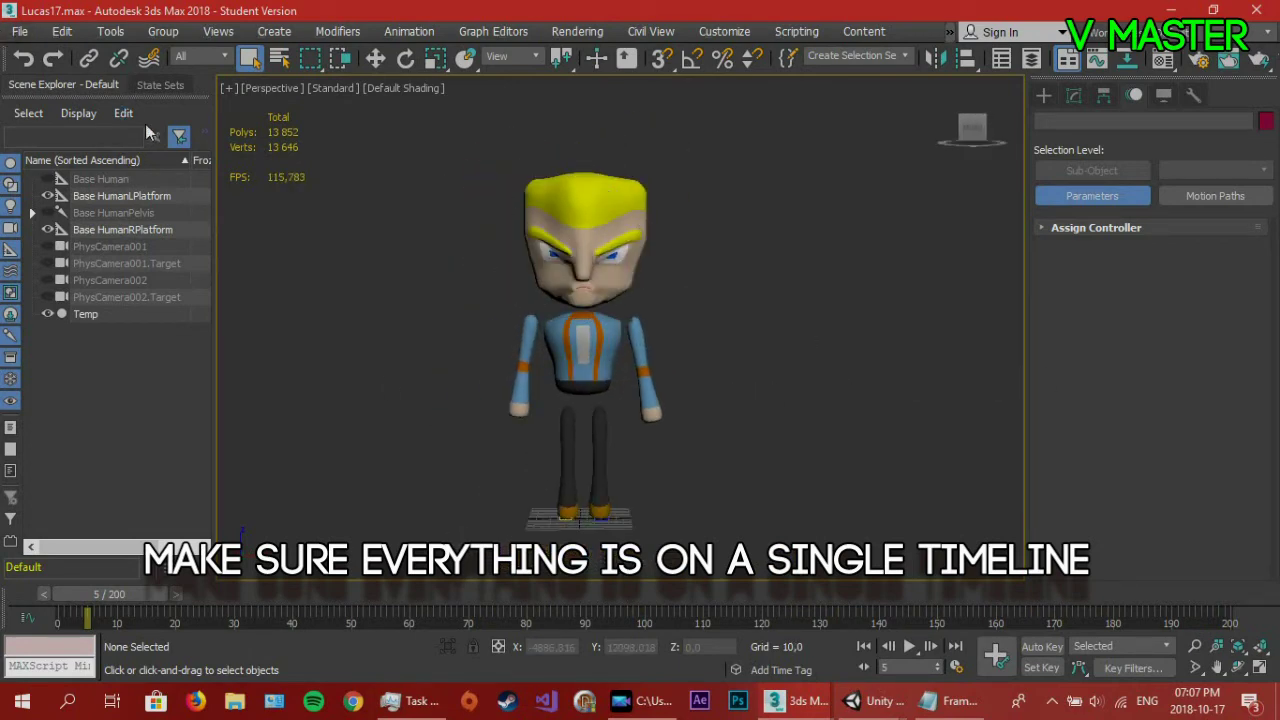
Export the scene in FBX format to the FBX Exports folder inside the Unity_CAT RIG Tutorial project's Assets folder.
{"action": "left_click", "coordinate": [33, 33]}
{"action": "mouse_move", "coordinate": [82, 307]}
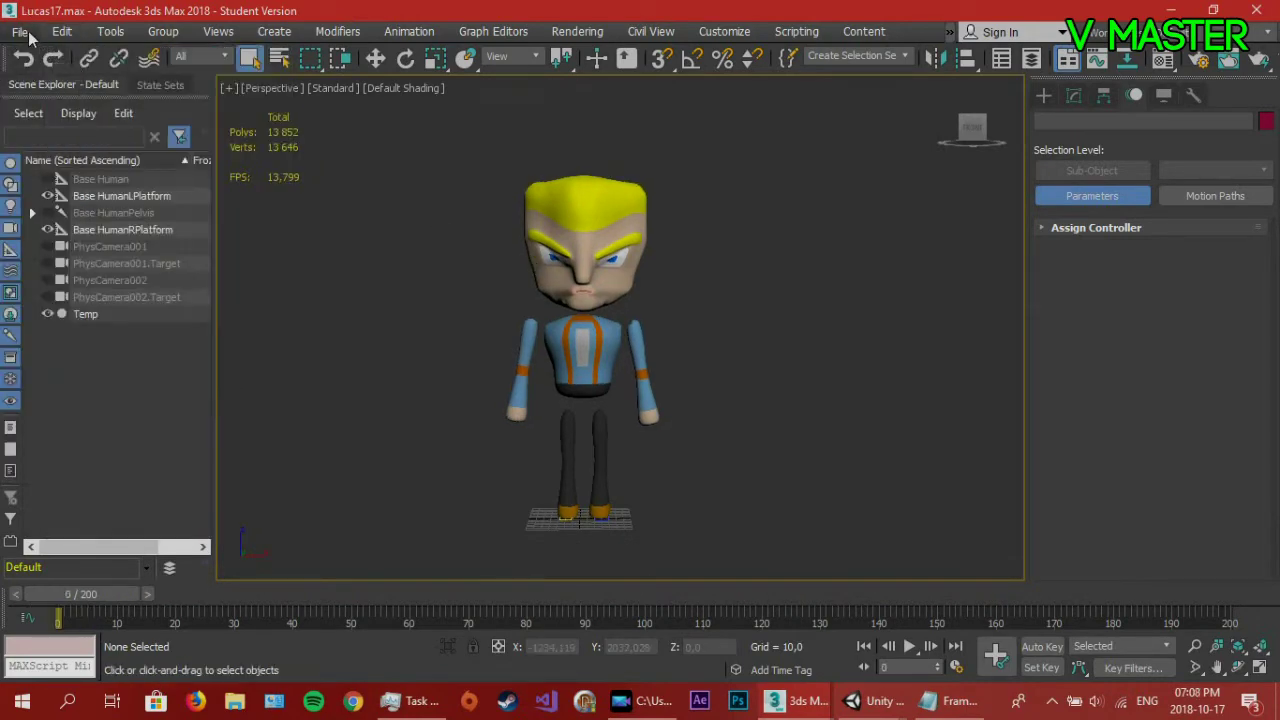
{"action": "left_click", "coordinate": [20, 31]}
{"action": "mouse_move", "coordinate": [74, 310]}
{"action": "left_click", "coordinate": [240, 323]}
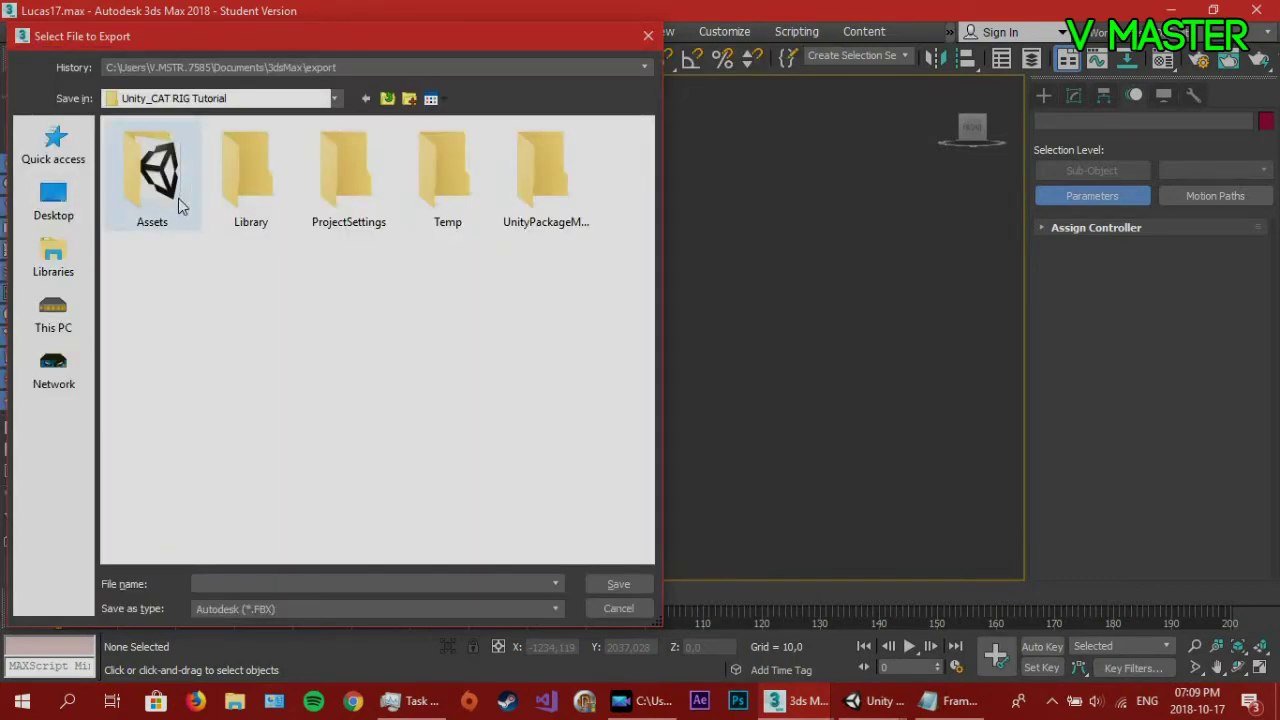
{"action": "double_click", "coordinate": [177, 191]}
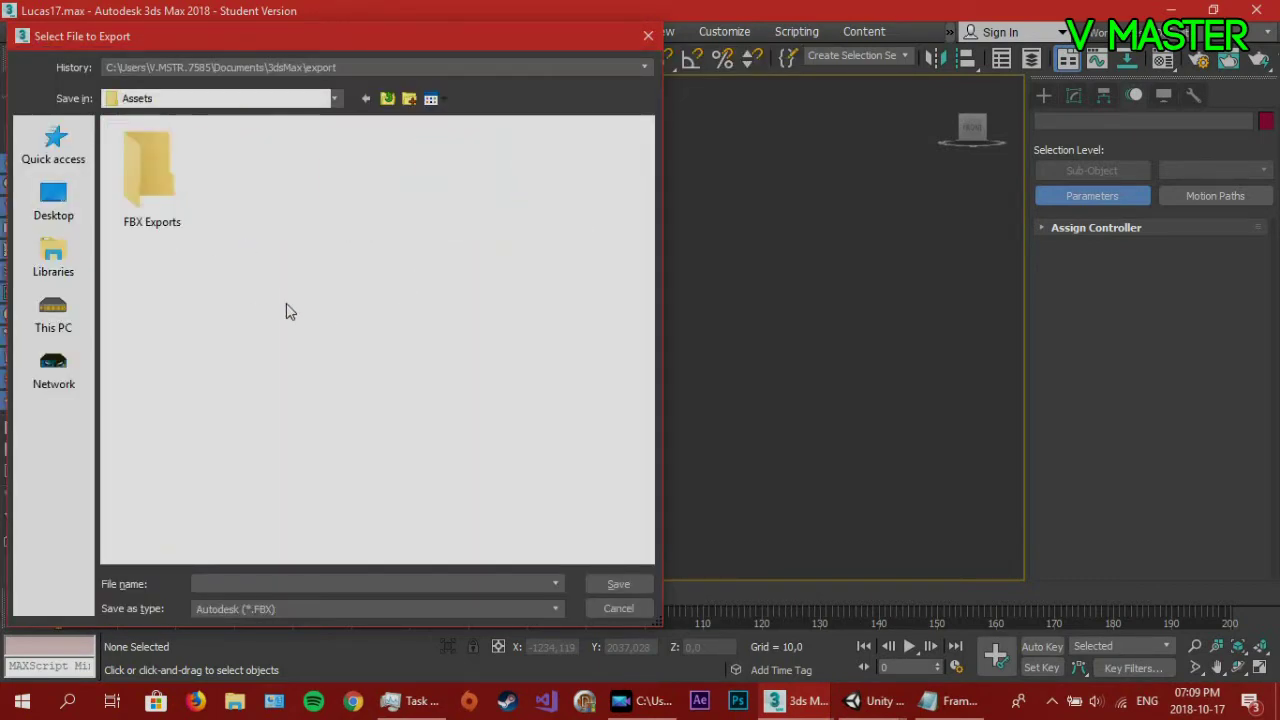
{"action": "double_click", "coordinate": [150, 205]}
{"action": "left_click", "coordinate": [215, 584]}
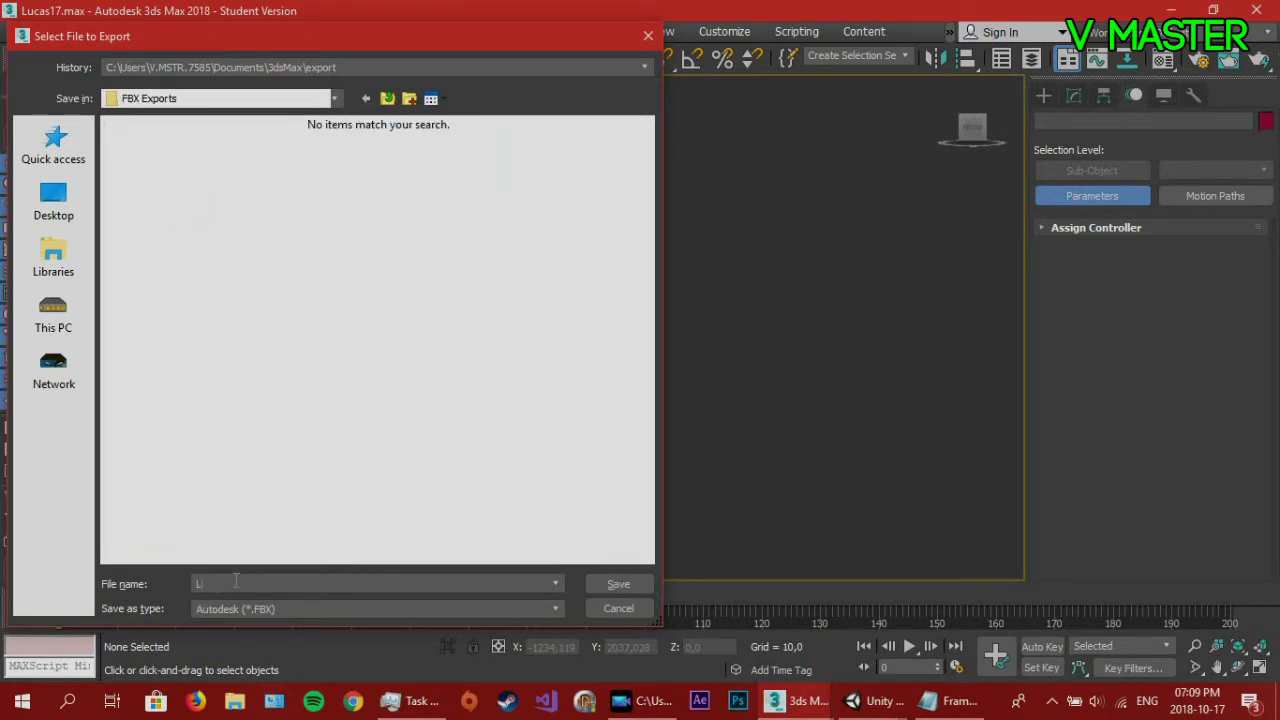
{"action": "key", "text": "Return"}
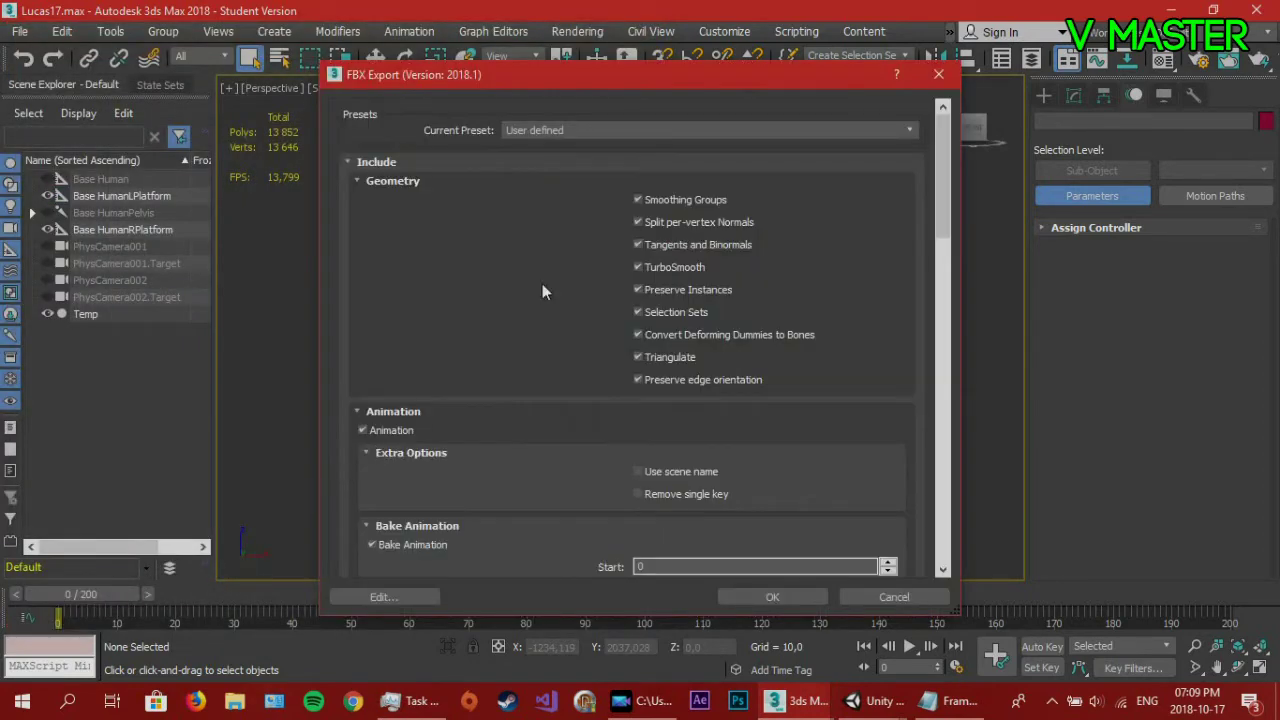
Review the FBX export's geometry, bake animation and deformation options, and consult the clip frame ranges in Frame Times.txt.
{"action": "scroll", "coordinate": [567, 386], "scroll_direction": "down", "scroll_amount": 5}
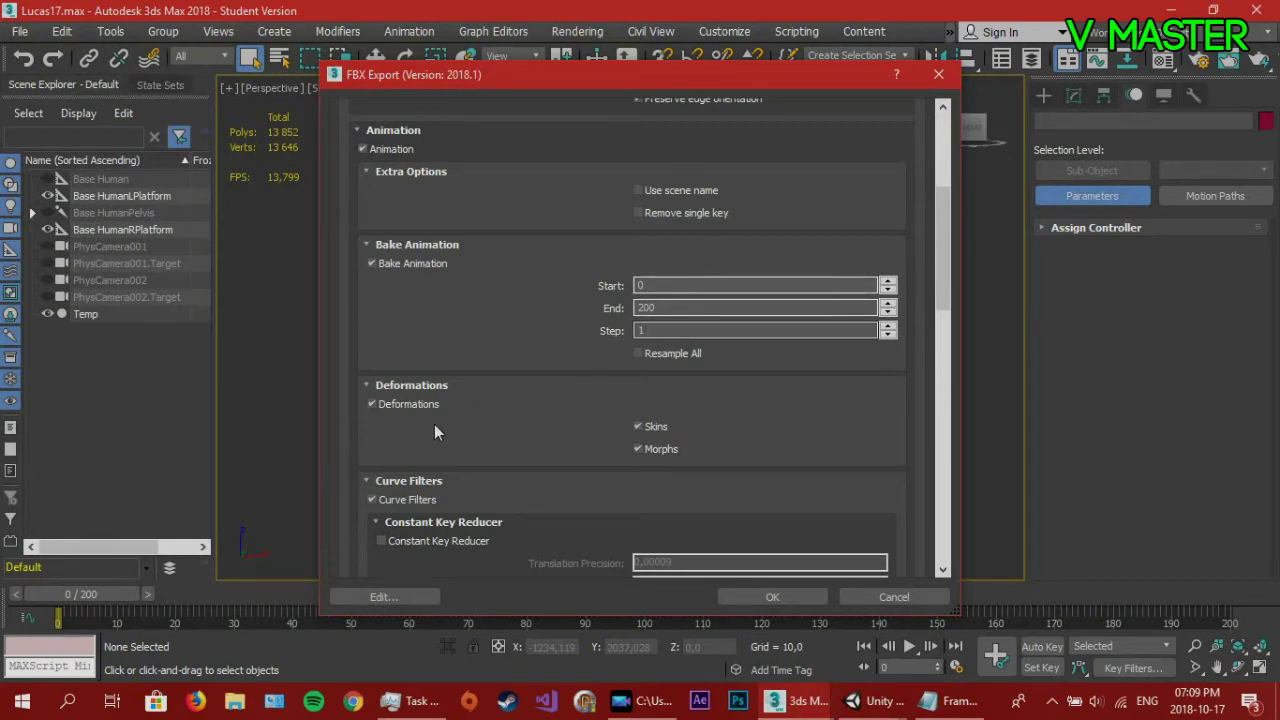
{"action": "scroll", "coordinate": [474, 408], "scroll_direction": "down", "scroll_amount": 3}
{"action": "scroll", "coordinate": [474, 408], "scroll_direction": "up", "scroll_amount": 3}
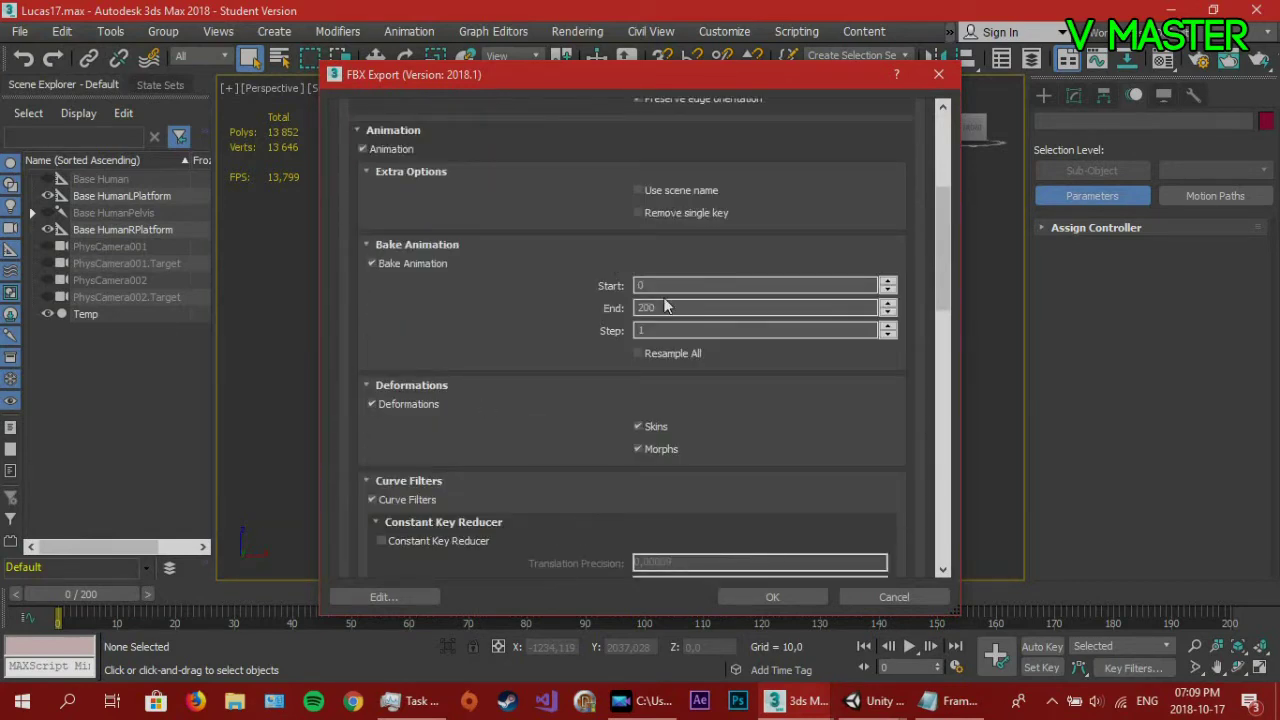
{"action": "scroll", "coordinate": [610, 287], "scroll_direction": "down", "scroll_amount": 3}
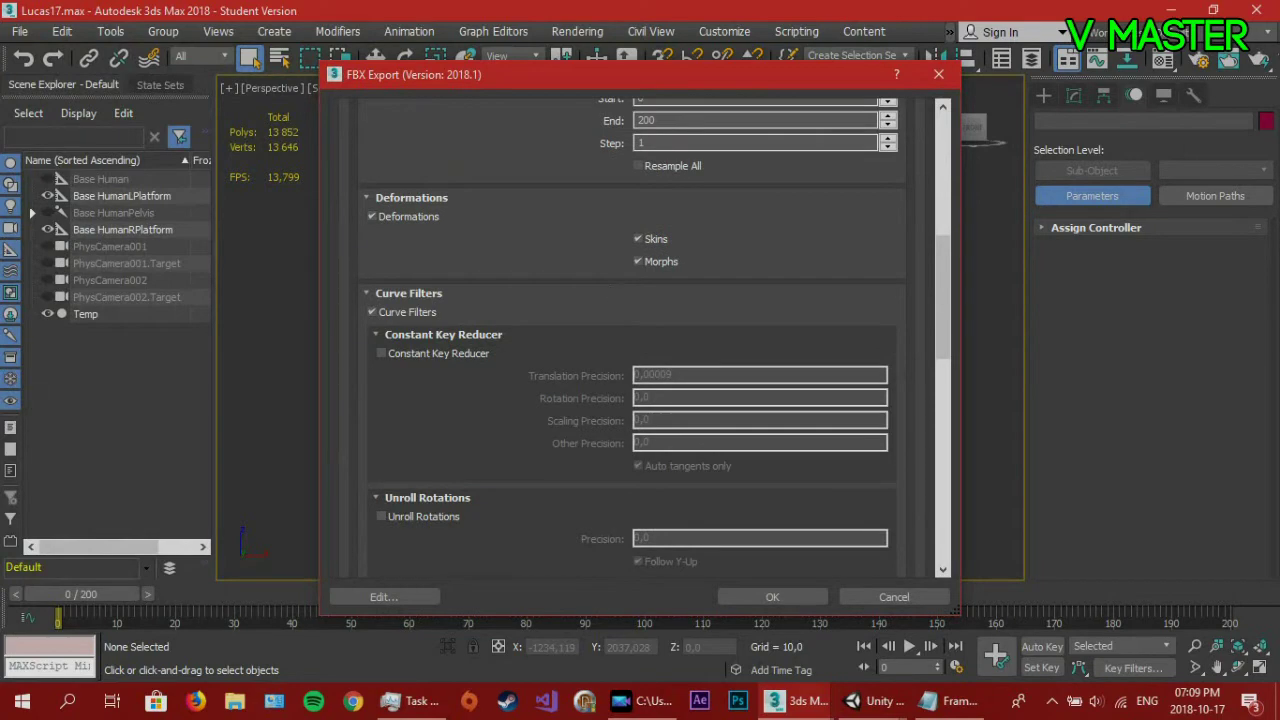
{"action": "left_click", "coordinate": [950, 700]}
{"action": "left_click_drag", "start_coordinate": [336, 28], "coordinate": [294, 63]}
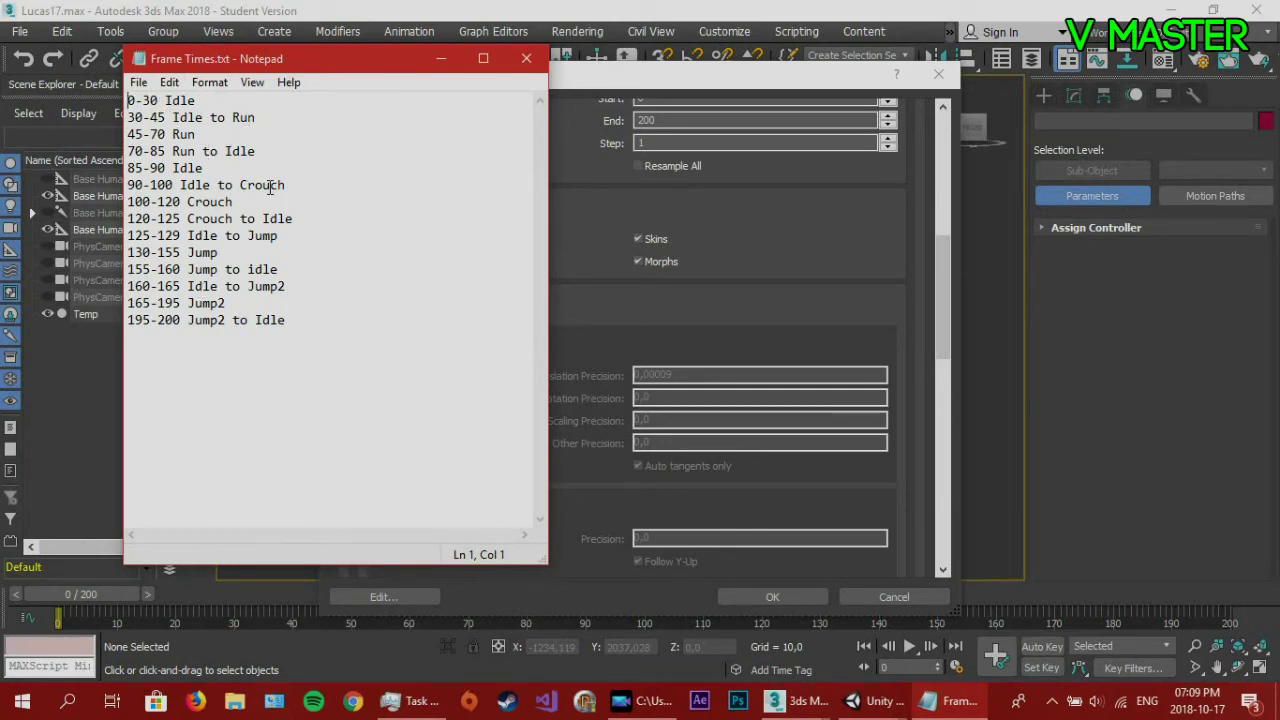
{"action": "left_click_drag", "start_coordinate": [332, 62], "coordinate": [222, 38]}
{"action": "left_click", "coordinate": [332, 35]}
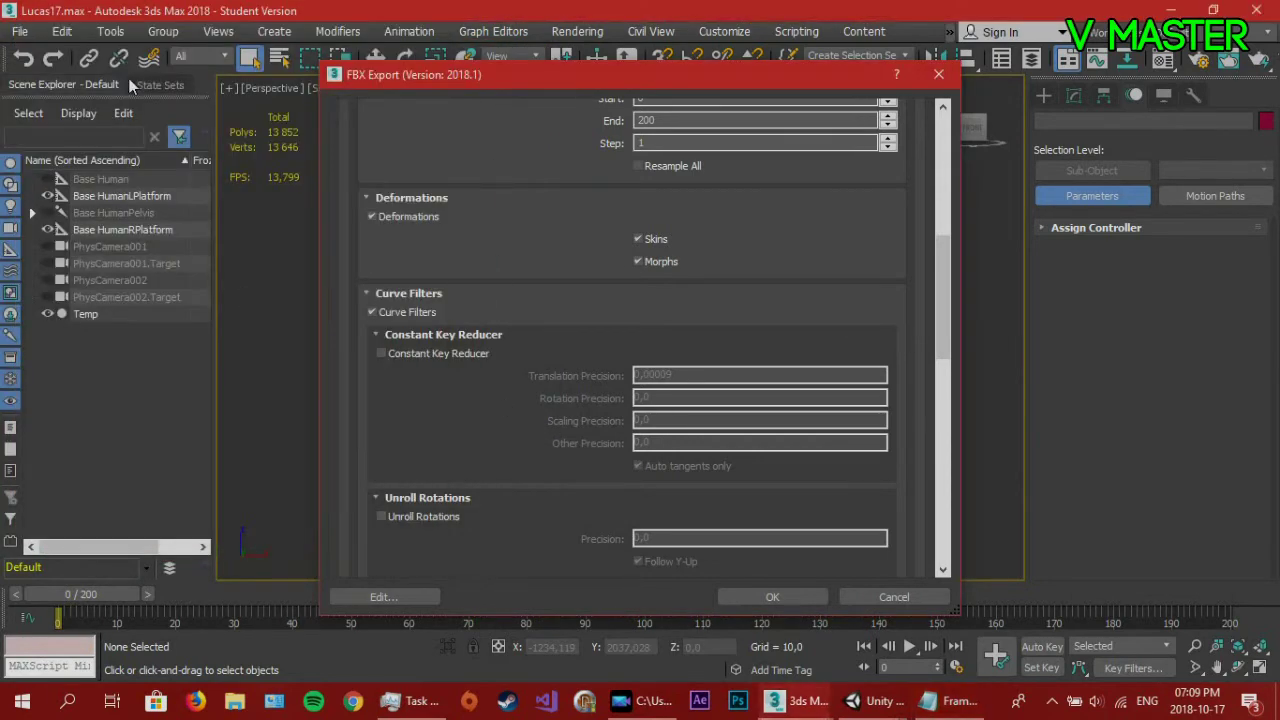
Check the remaining FBX export options, run the export with the current settings and dismiss the warnings report.
{"action": "scroll", "coordinate": [668, 445], "scroll_direction": "down", "scroll_amount": 15}
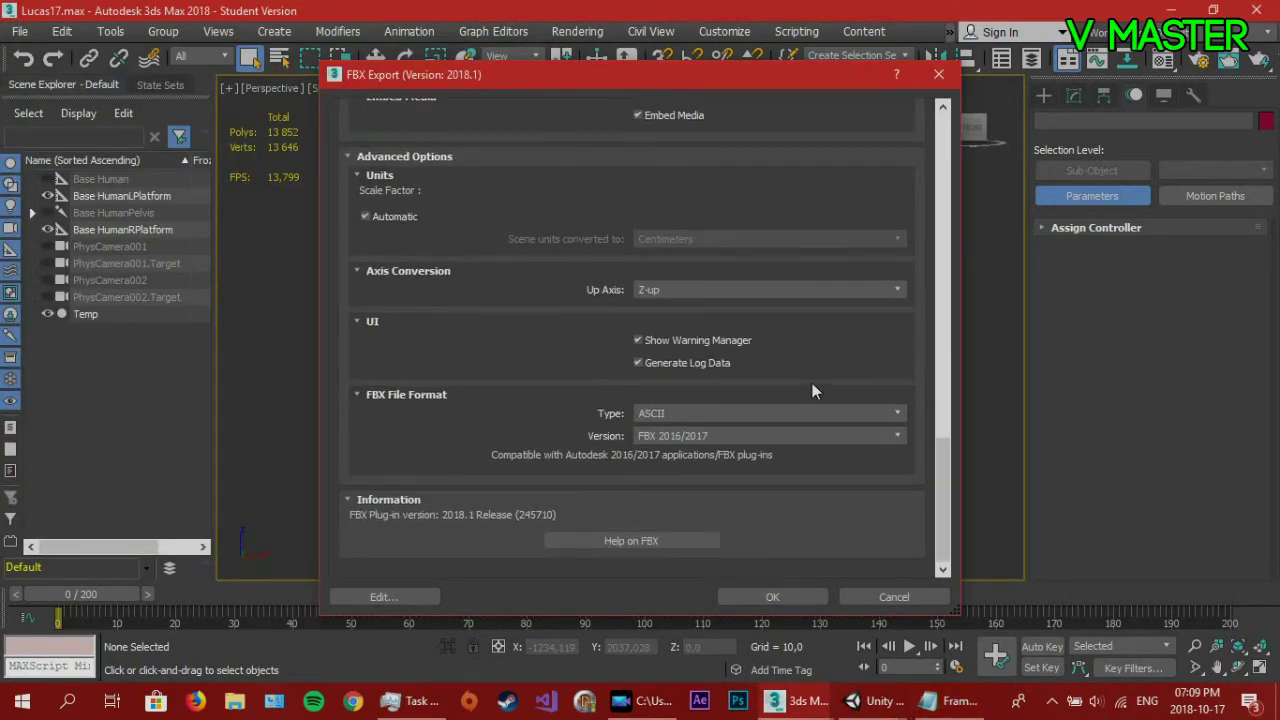
{"action": "left_click", "coordinate": [771, 597]}
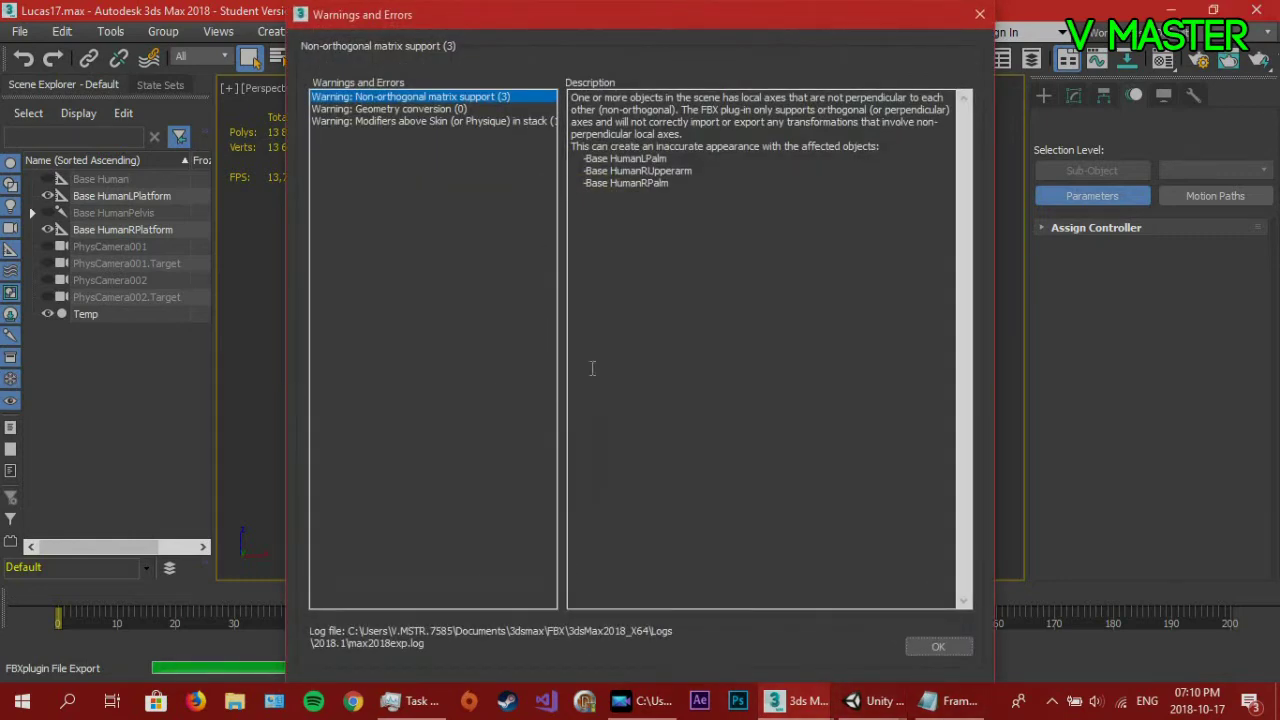
{"action": "left_click", "coordinate": [962, 645]}
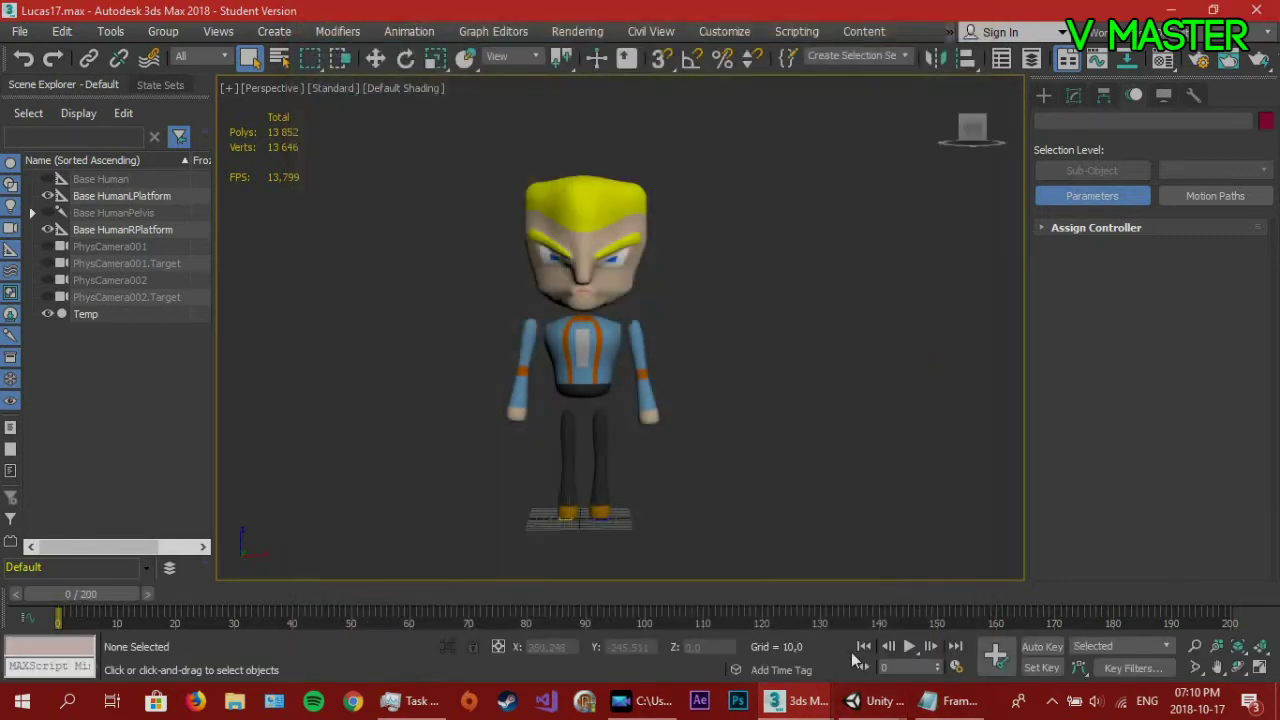
Switch to the Unity project, open the FBX Exports folder and expand the Lucas model's contents.
{"action": "key", "text": "alt+Tab"}
{"action": "key", "text": "alt+Tab"}
{"action": "key", "text": "alt+Tab"}
{"action": "key", "text": "alt+Tab"}
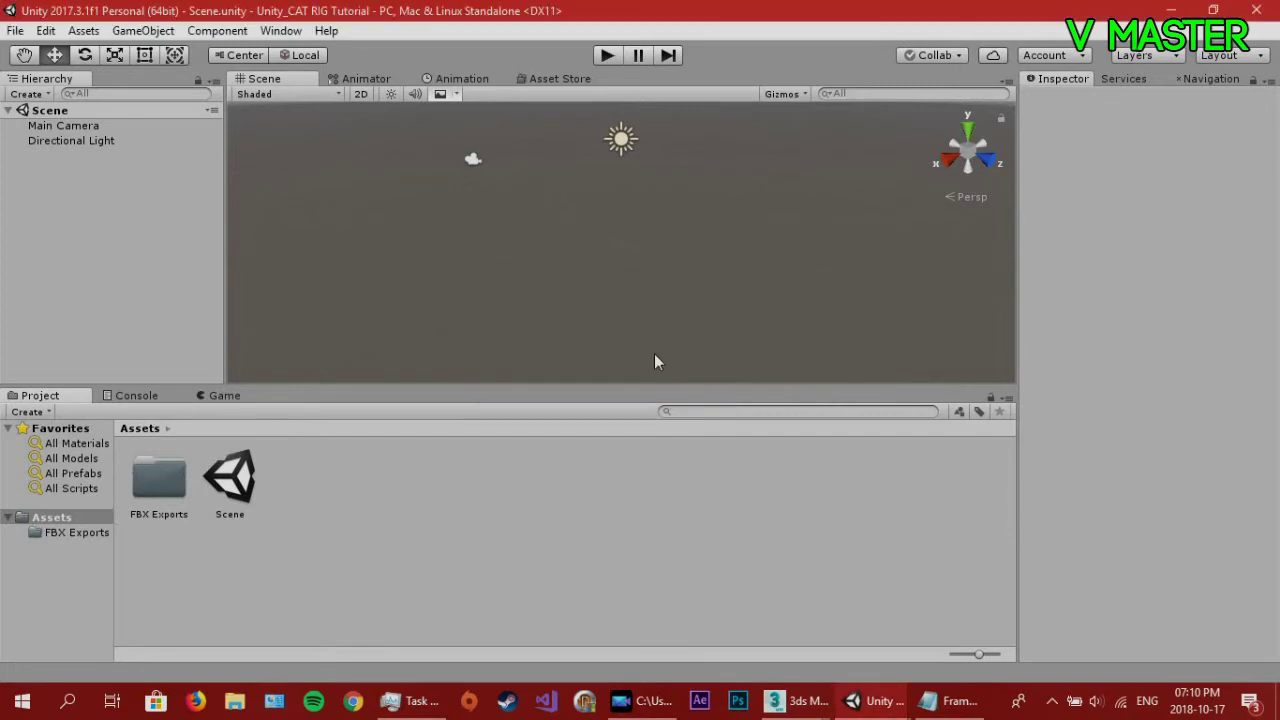
{"action": "double_click", "coordinate": [147, 482]}
{"action": "left_click", "coordinate": [188, 479]}
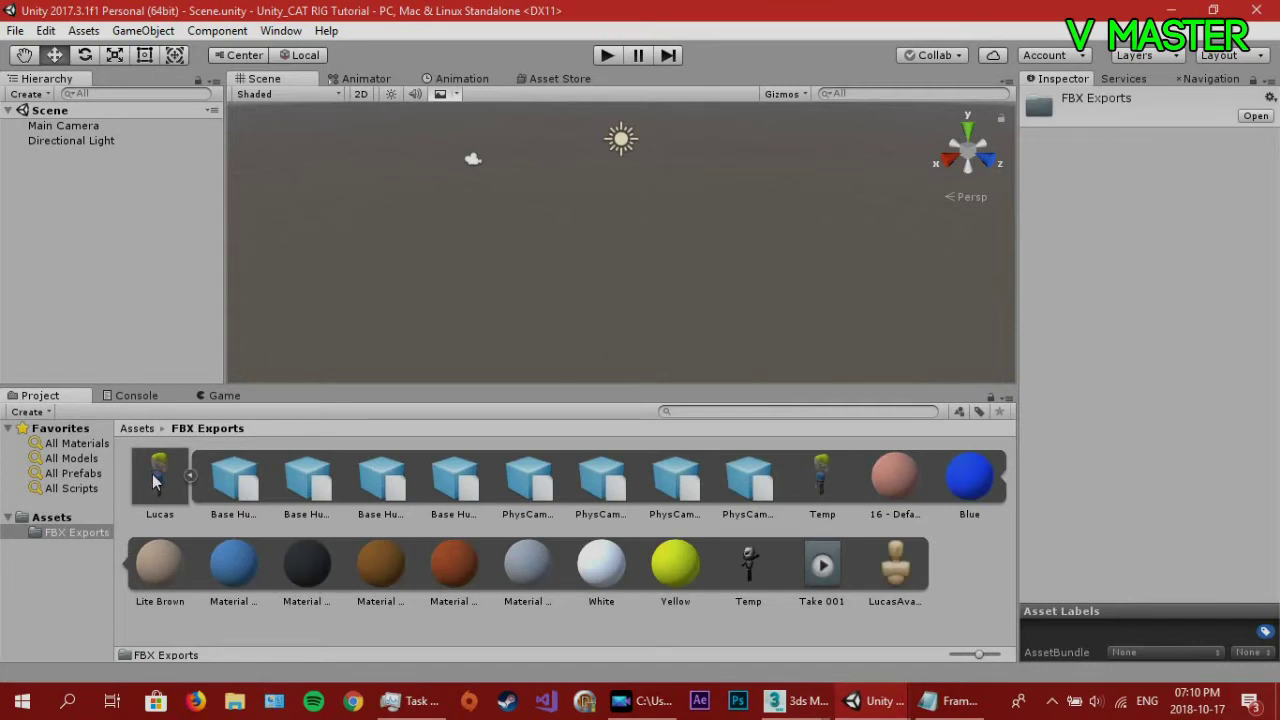
Open the Take 001 clip for editing in the Lucas import settings and play its animation preview.
{"action": "left_click", "coordinate": [833, 566]}
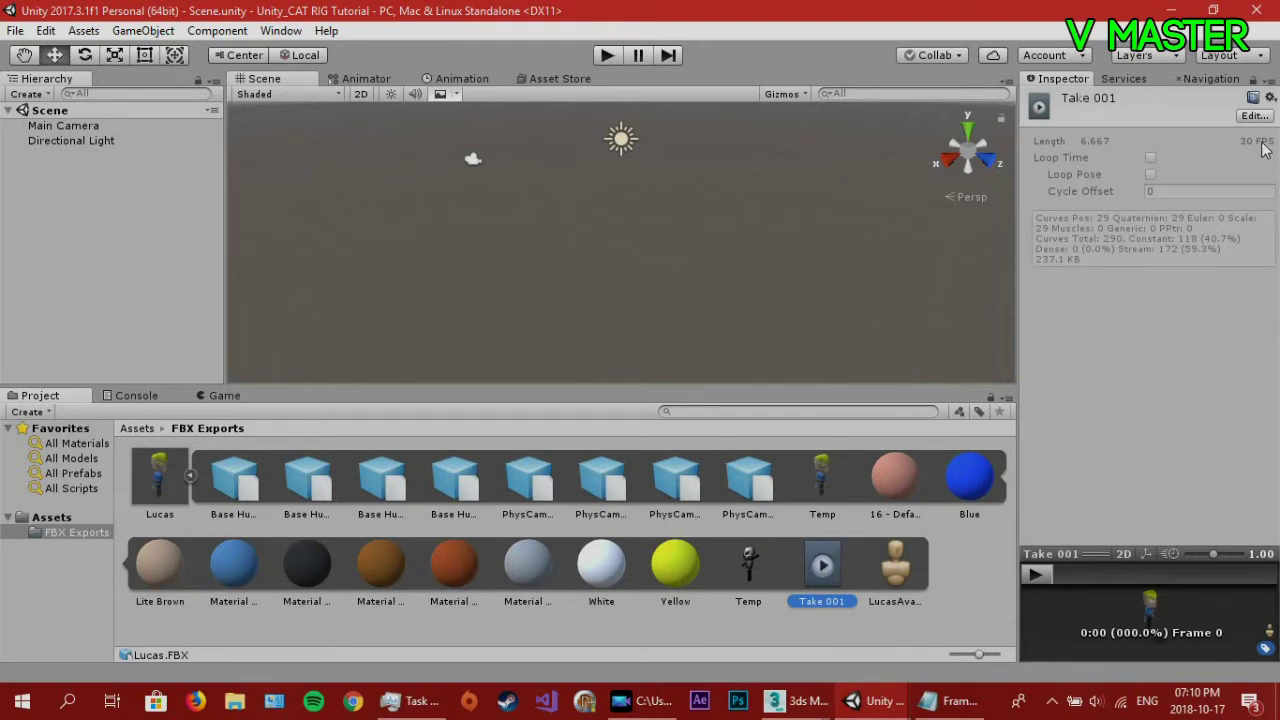
{"action": "left_click", "coordinate": [1237, 372]}
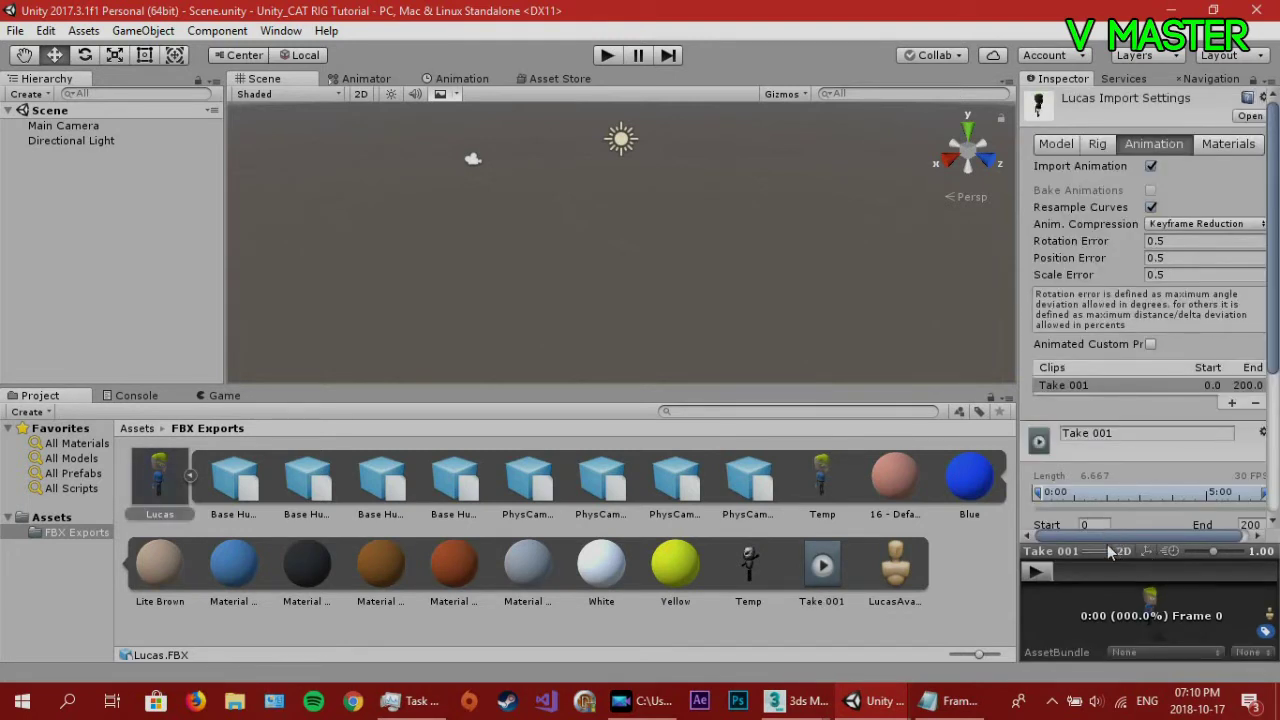
{"action": "left_click_drag", "start_coordinate": [1065, 558], "coordinate": [1065, 466]}
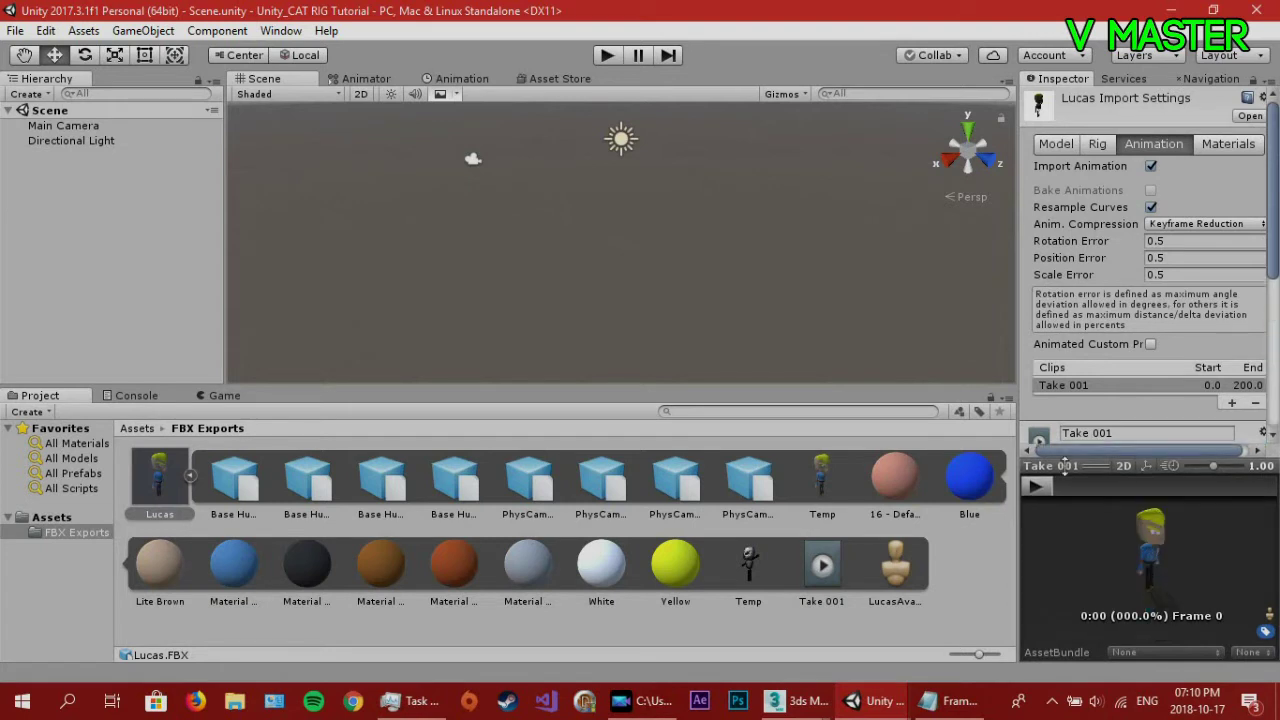
{"action": "left_click", "coordinate": [1043, 485]}
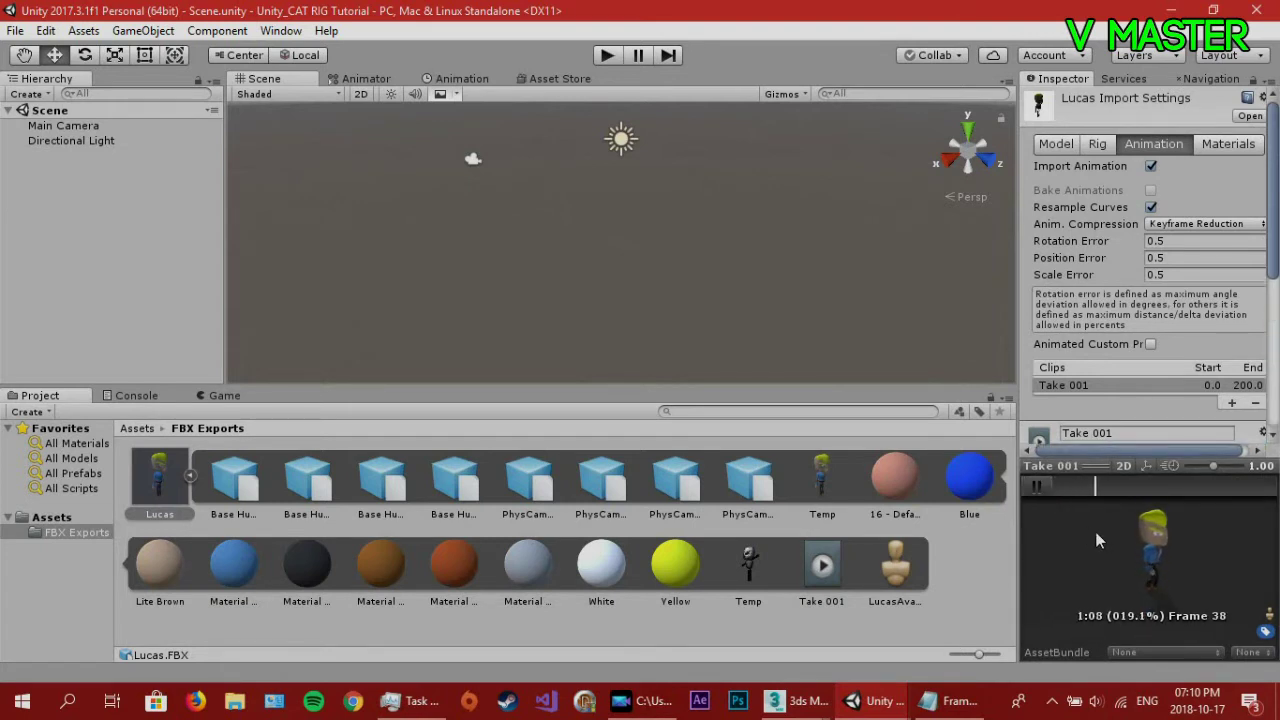
{"action": "left_click", "coordinate": [1035, 488]}
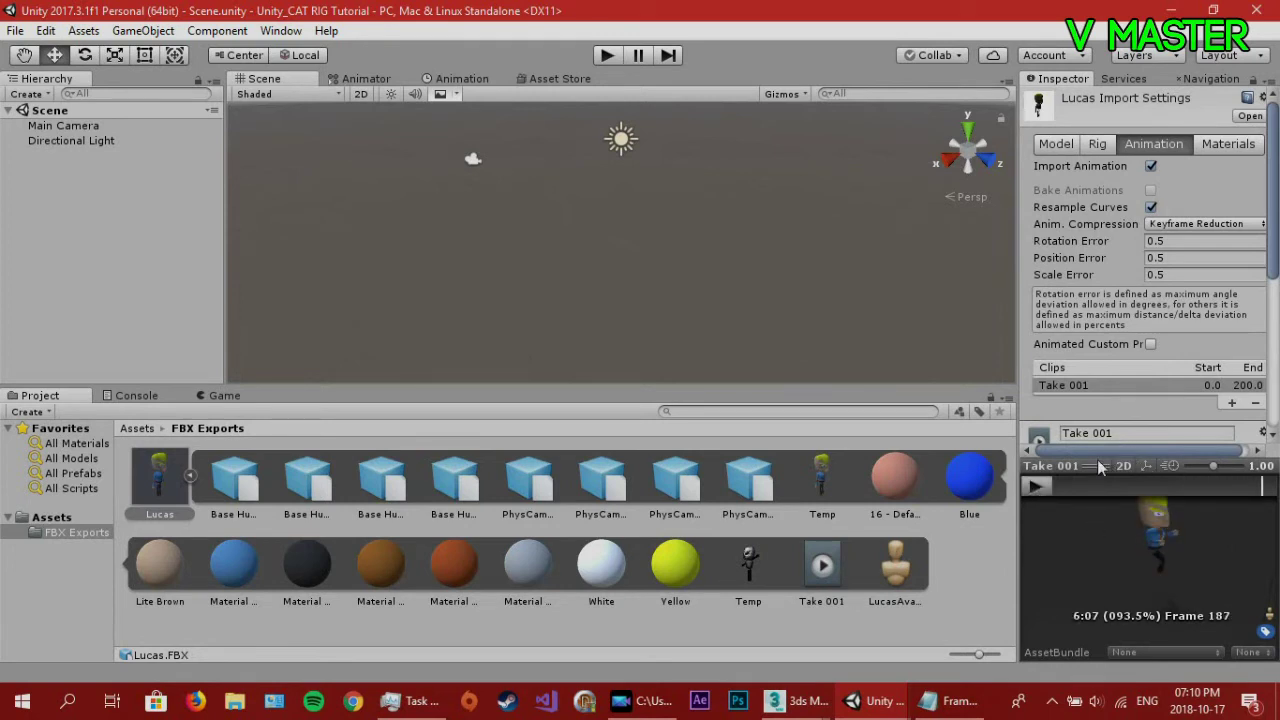
{"action": "left_click_drag", "start_coordinate": [1103, 466], "coordinate": [1106, 538]}
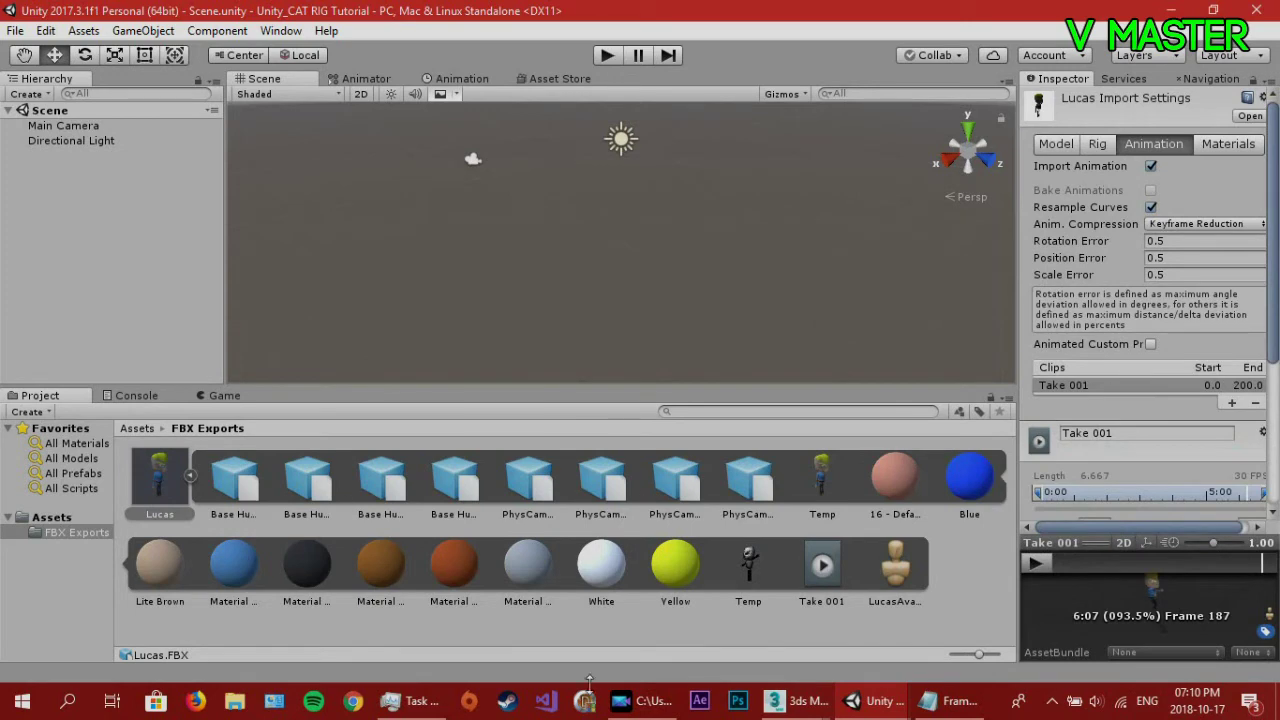
Consult the Frame Times.txt notes, rename the Take 001 clip as Idle and set its end frame to 30.
{"action": "left_click", "coordinate": [957, 705]}
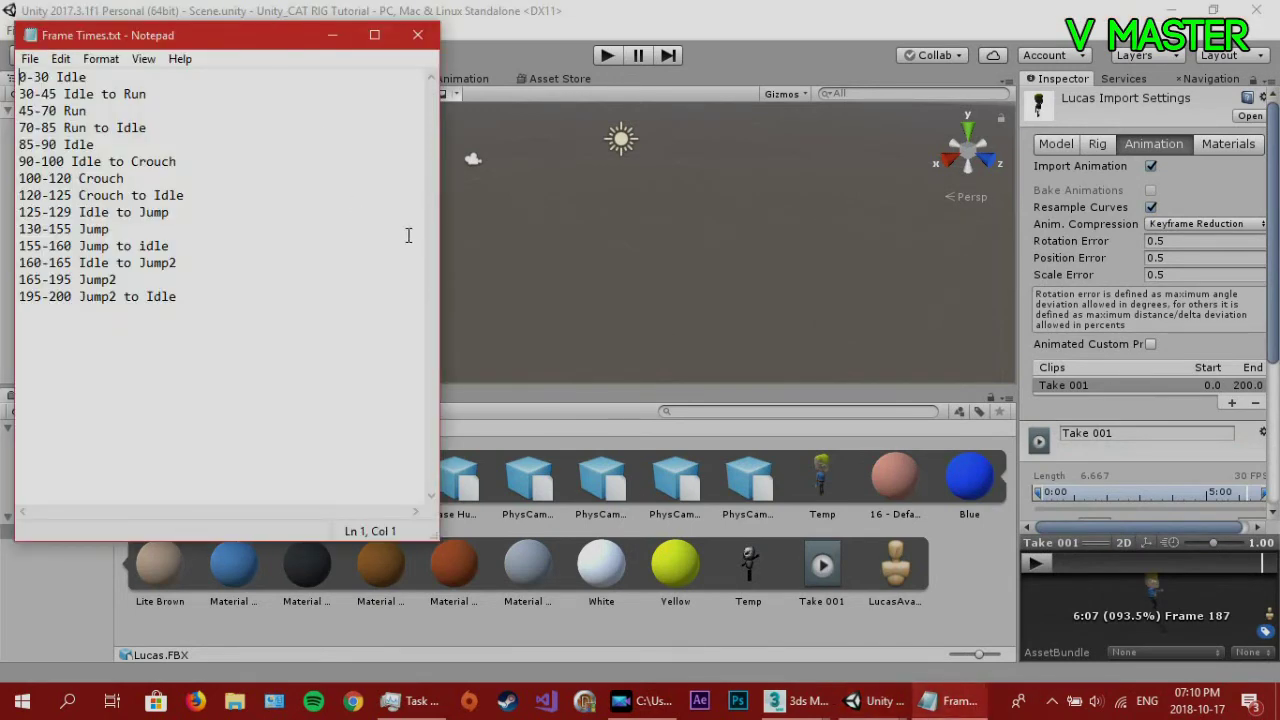
{"action": "left_click_drag", "start_coordinate": [250, 50], "coordinate": [0, 40]}
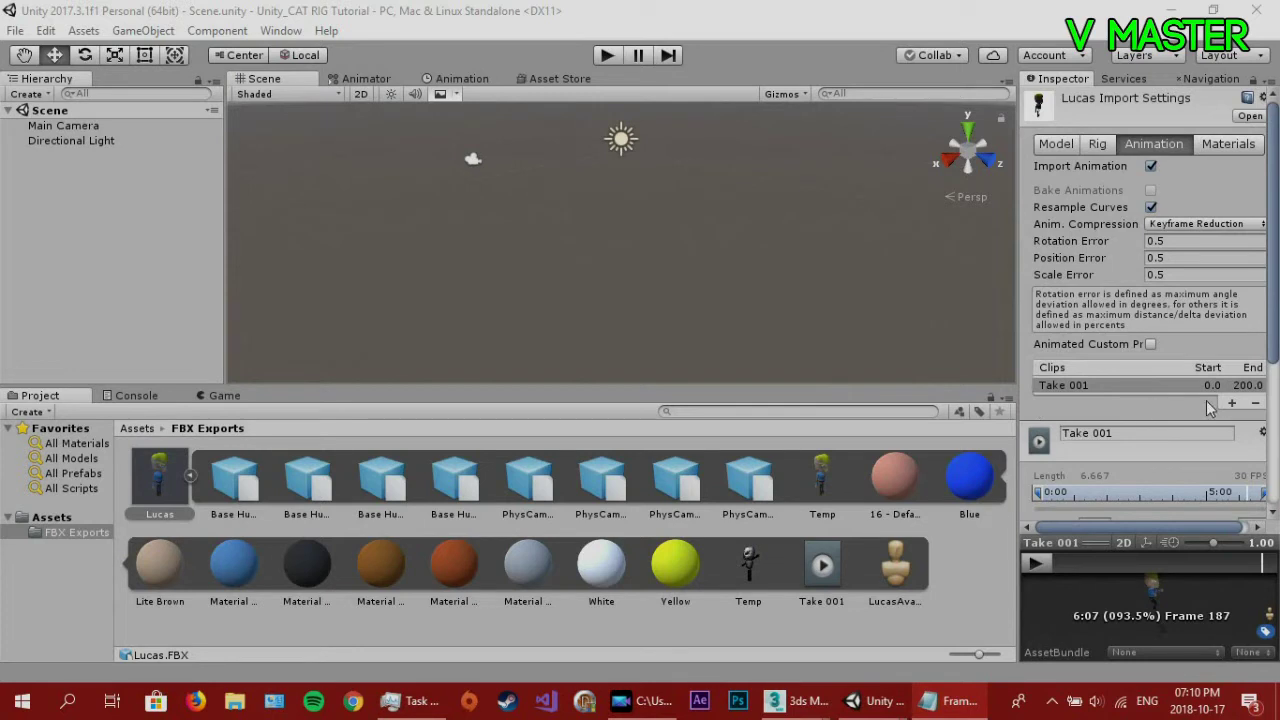
{"action": "left_click", "coordinate": [1135, 438]}
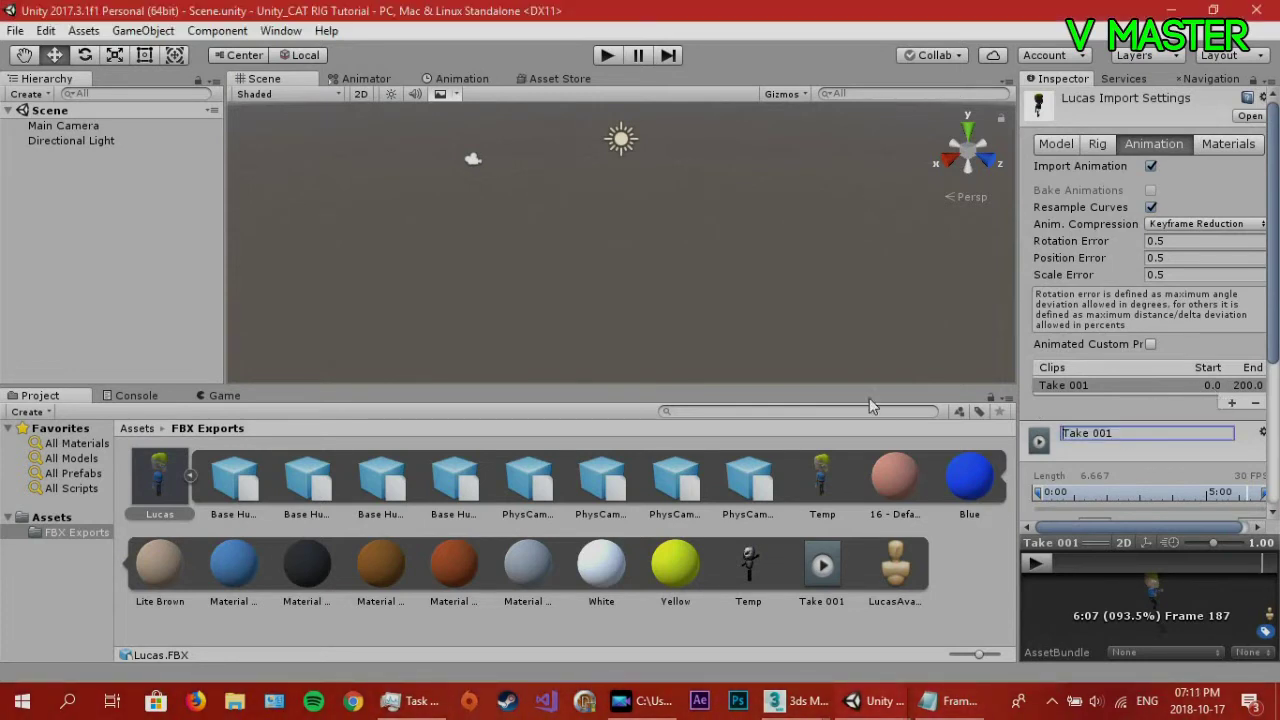
{"action": "key", "text": "Delete"}
{"action": "key", "text": "Delete"}
{"action": "key", "text": "Delete"}
{"action": "key", "text": "Delete"}
{"action": "key", "text": "Delete"}
{"action": "scroll", "coordinate": [1277, 458], "scroll_direction": "down", "scroll_amount": 5}
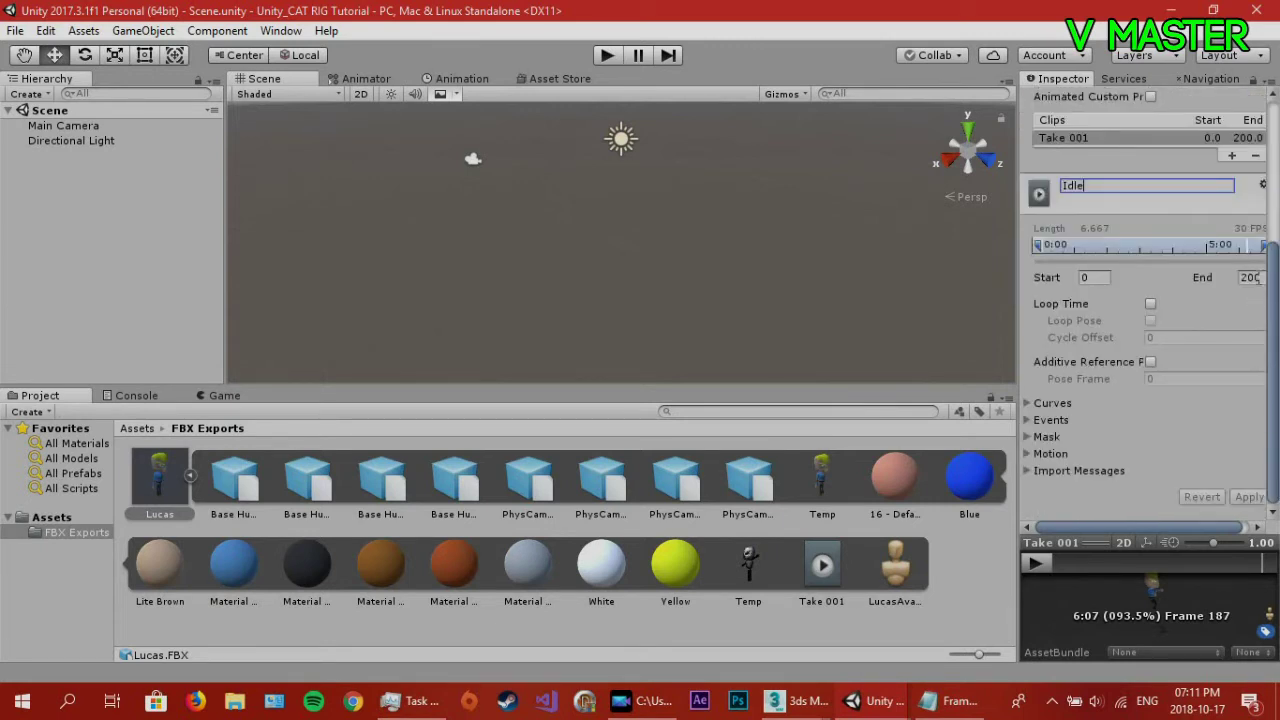
{"action": "left_click", "coordinate": [1252, 277]}
{"action": "type", "text": "30"}
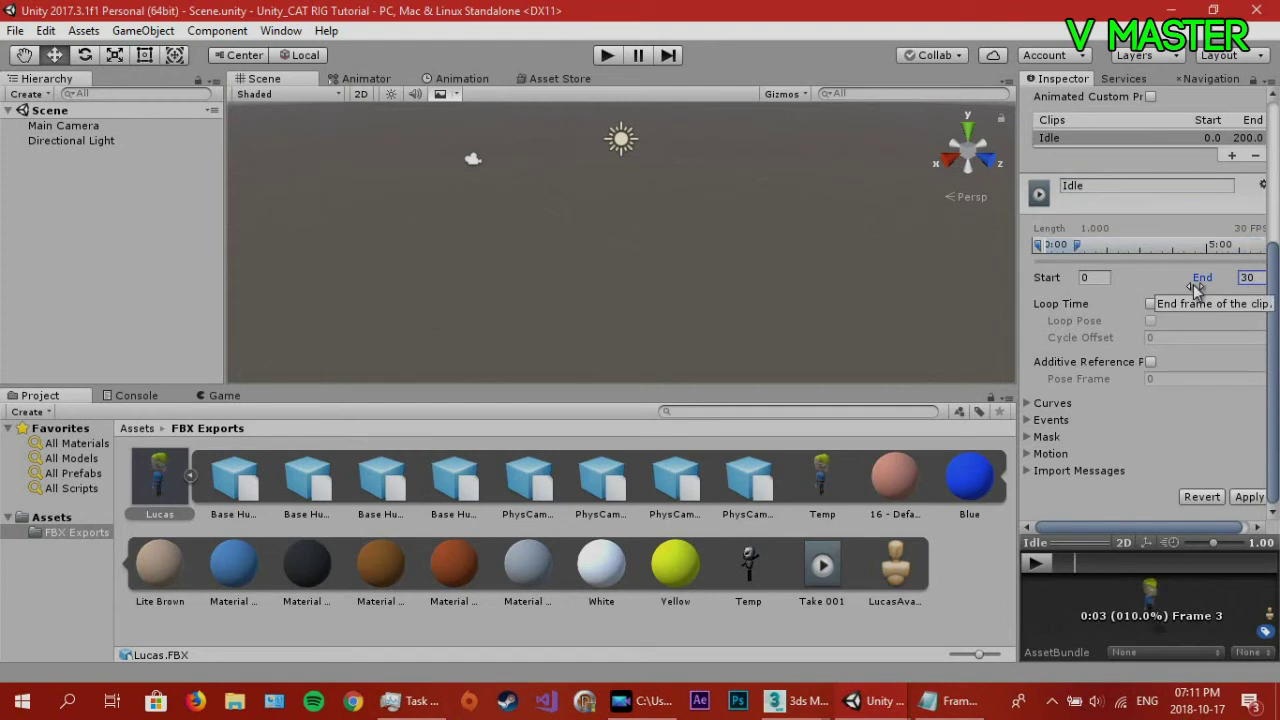
Add a clip named Run to the Lucas import settings, starting at frame 45 and ending at frame 70.
{"action": "left_click", "coordinate": [1231, 156]}
{"action": "left_click", "coordinate": [1138, 200]}
{"action": "key", "text": "BackSpace"}
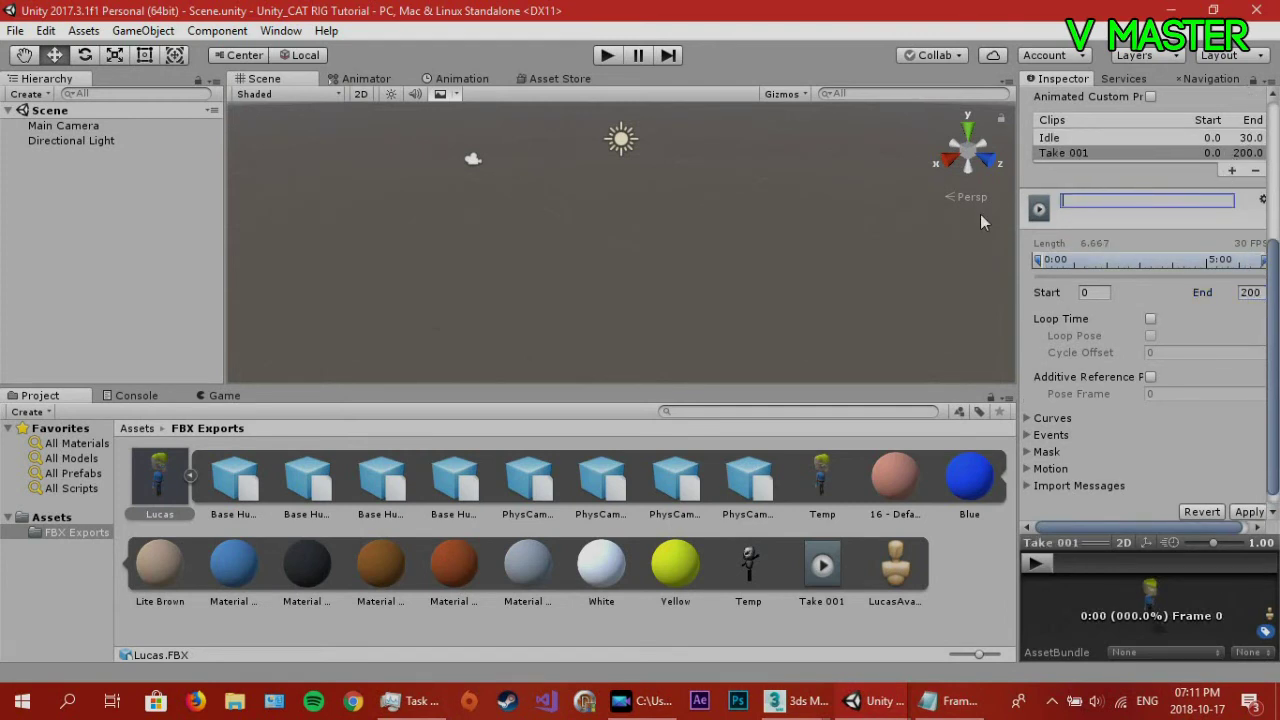
{"action": "type", "text": "Run"}
{"action": "left_click", "coordinate": [1094, 291]}
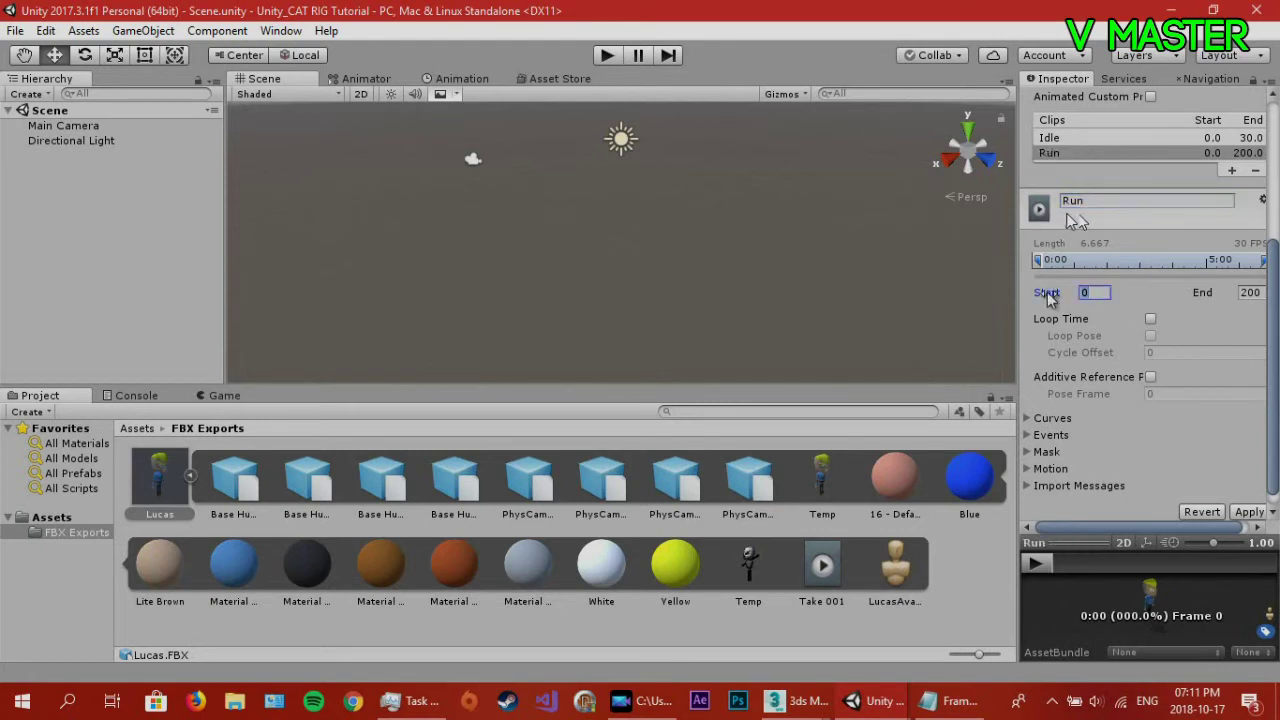
{"action": "type", "text": "45"}
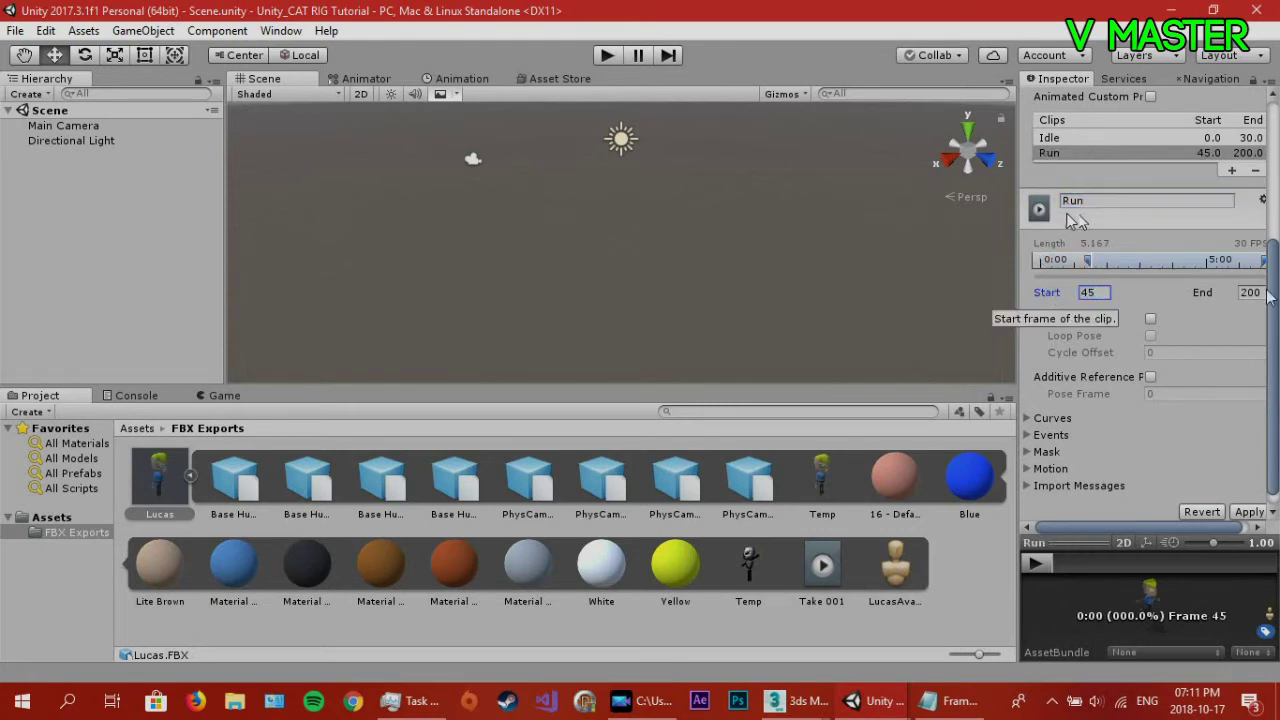
{"action": "key", "text": "Tab"}
{"action": "type", "text": "70"}
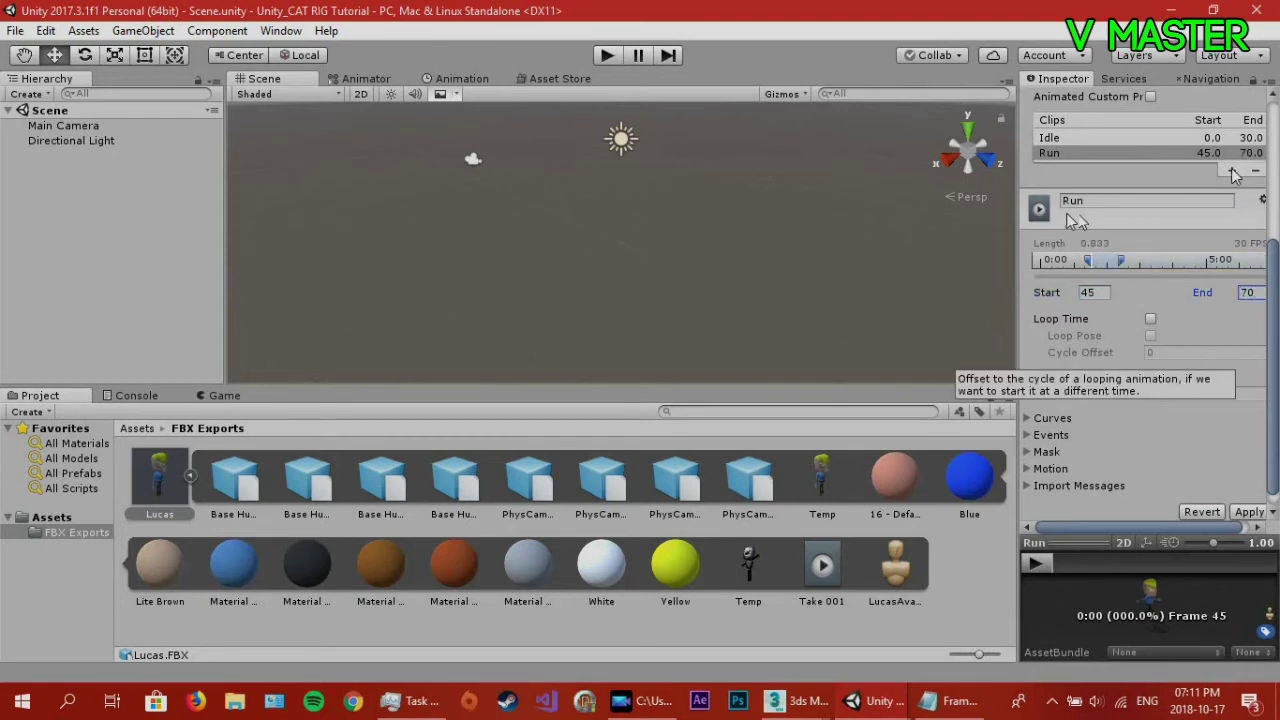
Add a clip named Crouch, starting at frame 100 and ending at frame 120.
{"action": "left_click", "coordinate": [1232, 170]}
{"action": "left_click", "coordinate": [1110, 216]}
{"action": "key", "text": "BackSpace"}
{"action": "type", "text": "Crouch"}
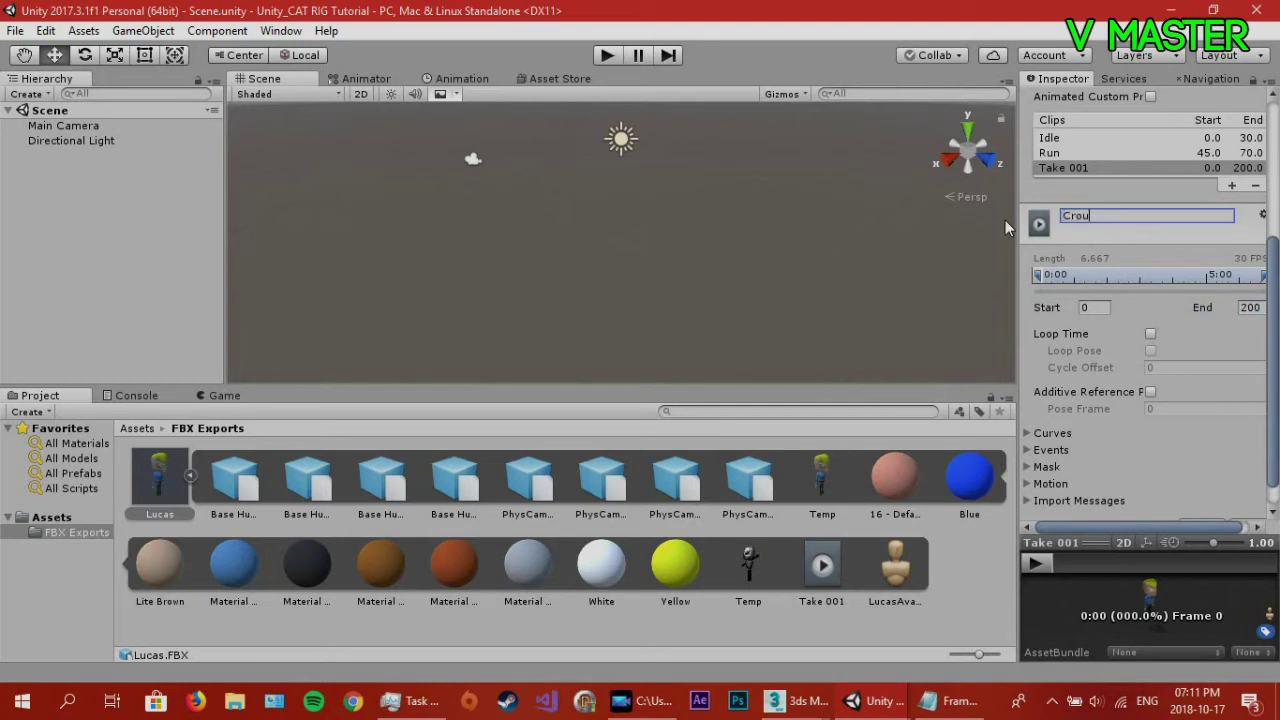
{"action": "left_click", "coordinate": [1082, 310]}
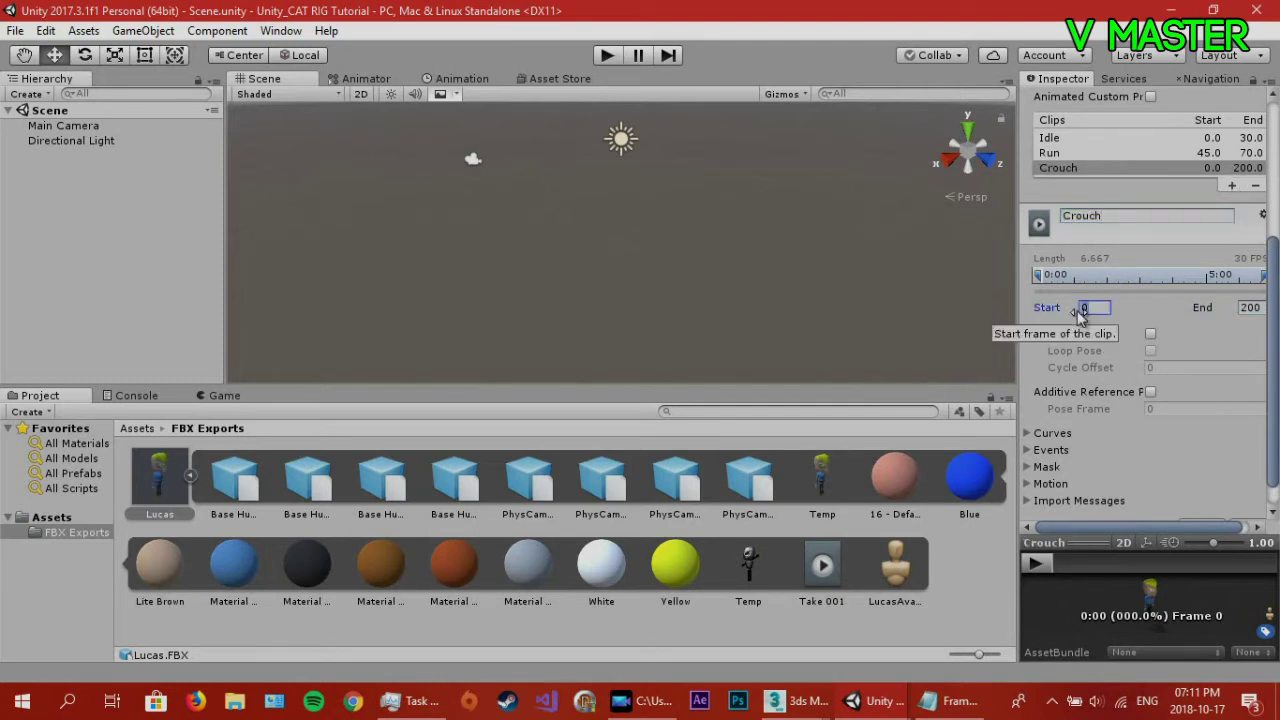
{"action": "type", "text": "100"}
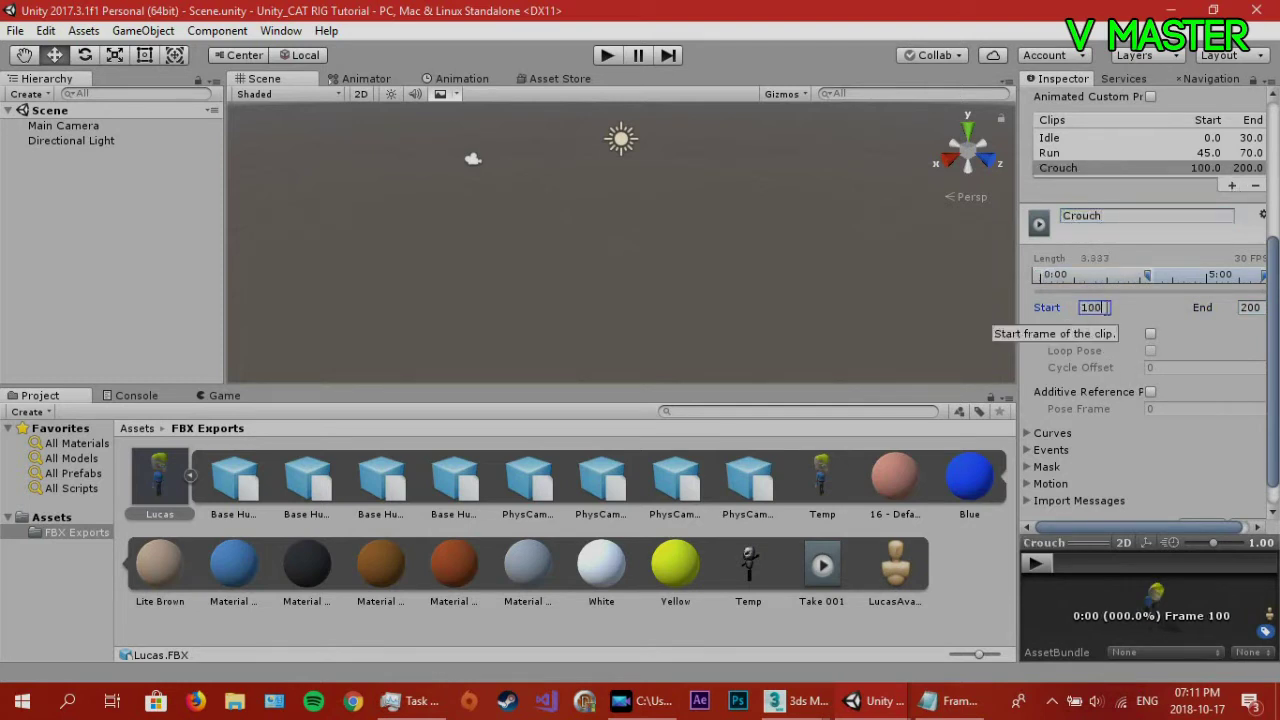
{"action": "key", "text": "Tab"}
{"action": "type", "text": "120"}
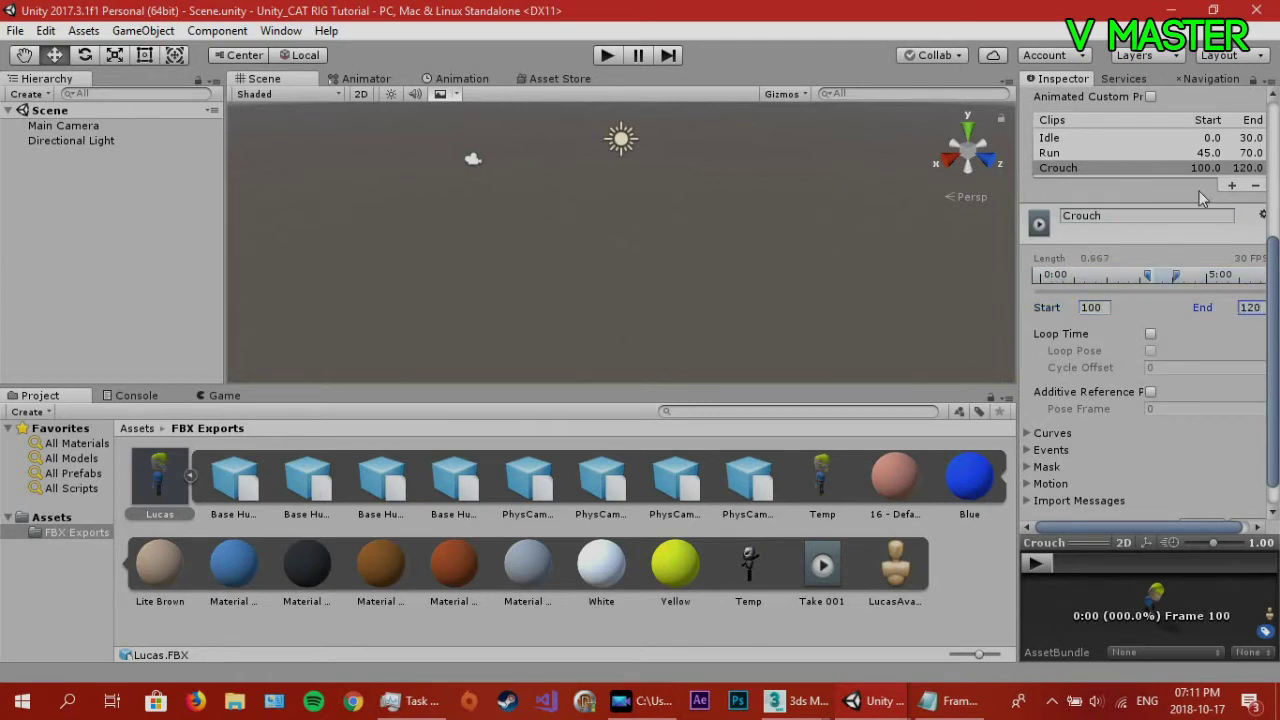
Add a clip named Jump, starting at frame 165 and ending at frame 195.
{"action": "left_click", "coordinate": [1232, 187]}
{"action": "left_click", "coordinate": [1121, 231]}
{"action": "key", "text": "BackSpace"}
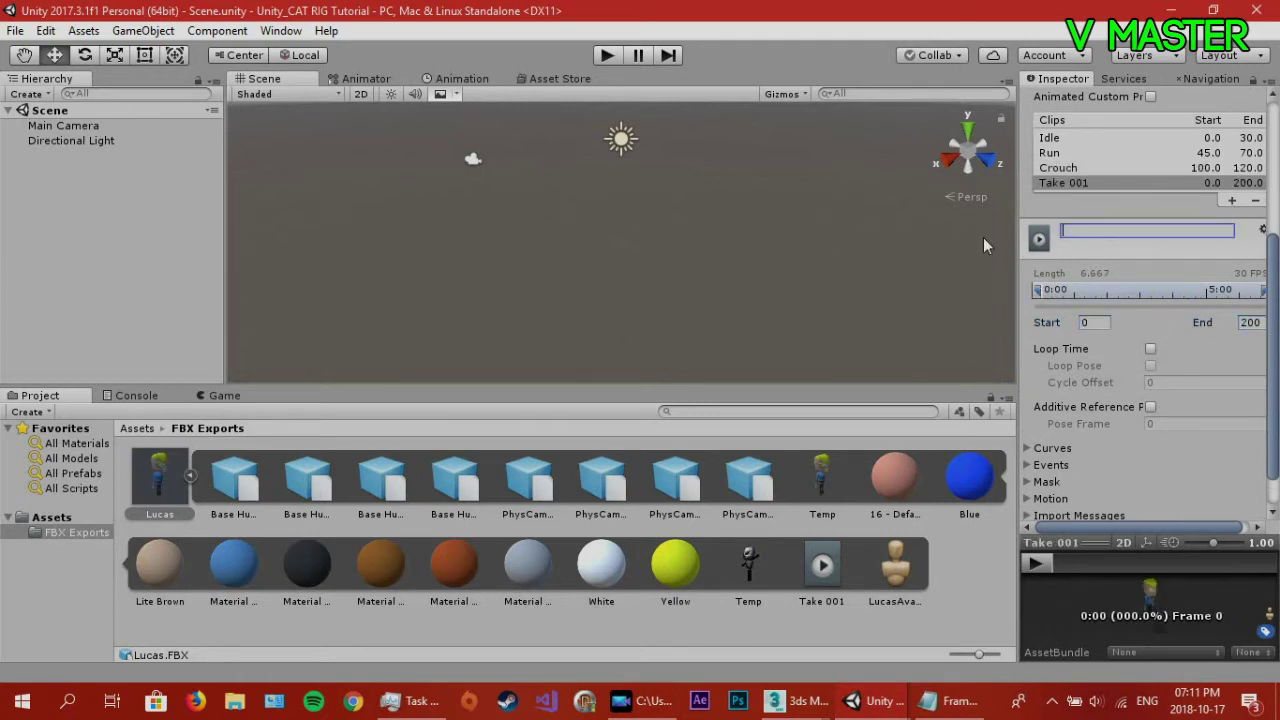
{"action": "type", "text": "Jump"}
{"action": "left_click", "coordinate": [1095, 322]}
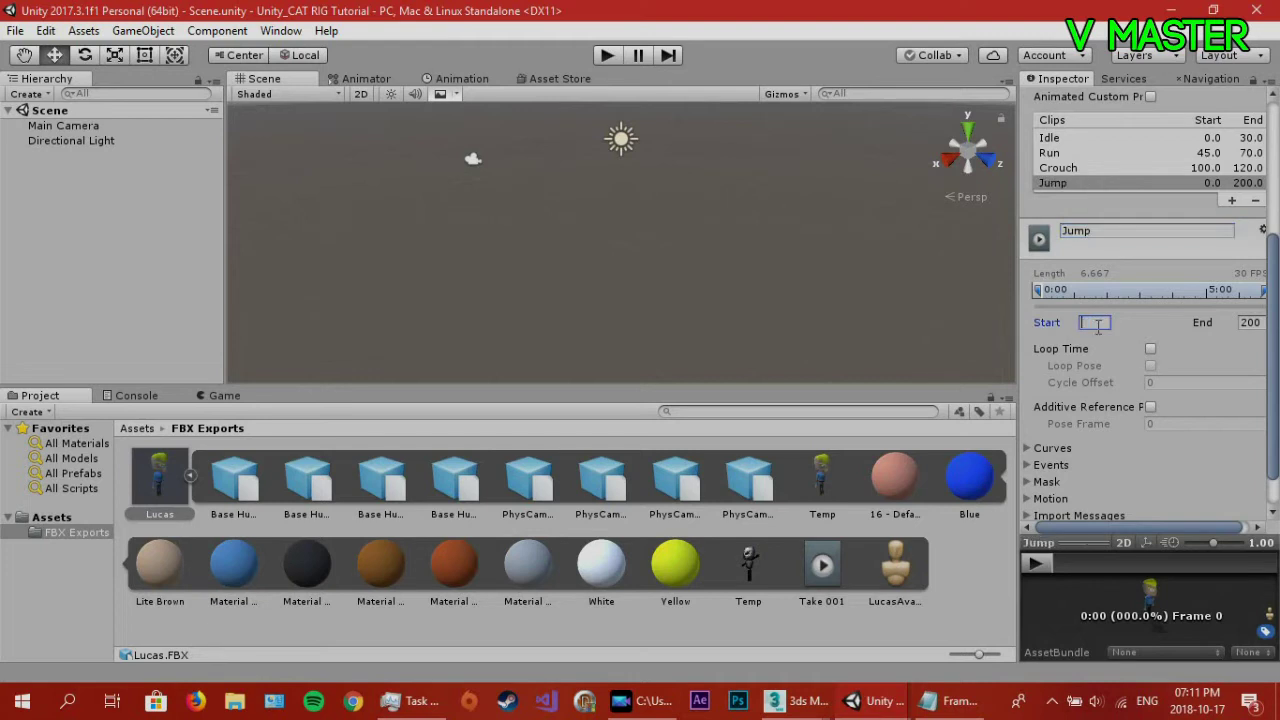
{"action": "type", "text": "165"}
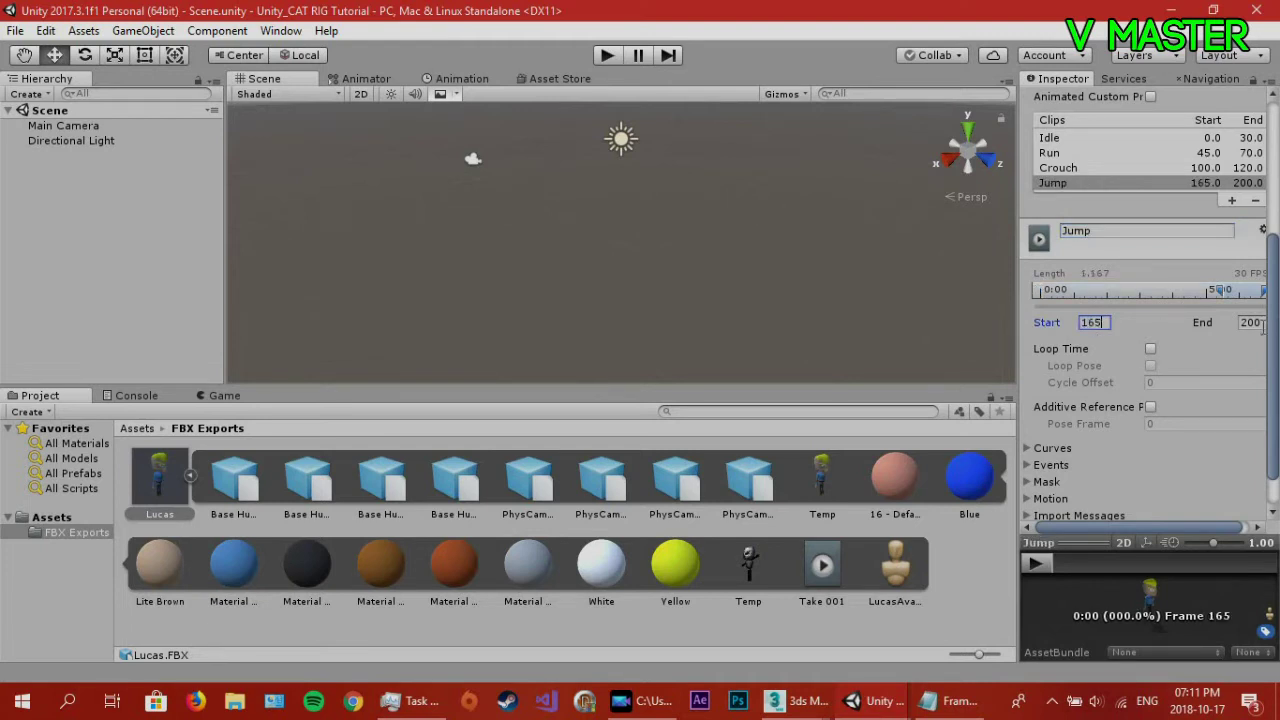
{"action": "left_click", "coordinate": [1252, 322]}
{"action": "type", "text": "195"}
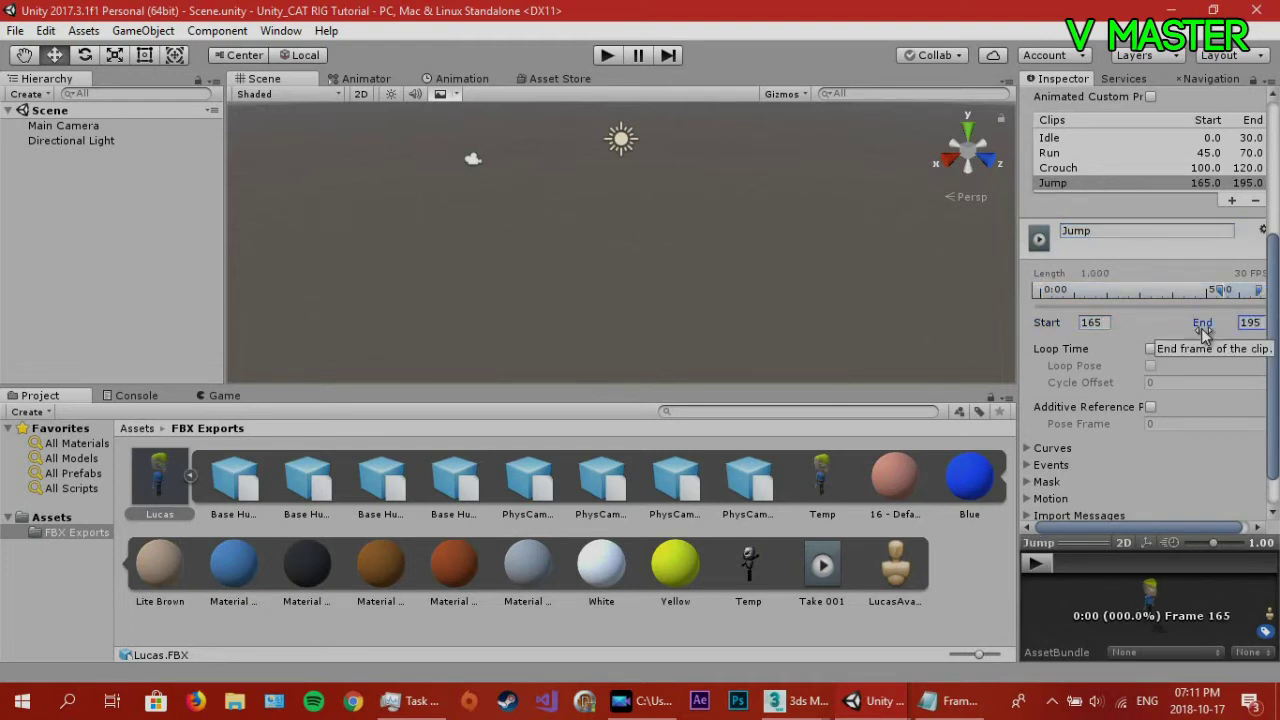
Turn on Loop Time for the Jump clip in the Lucas import settings.
{"action": "scroll", "coordinate": [1193, 421], "scroll_direction": "down", "scroll_amount": 1}
{"action": "scroll", "coordinate": [1193, 421], "scroll_direction": "up", "scroll_amount": 5}
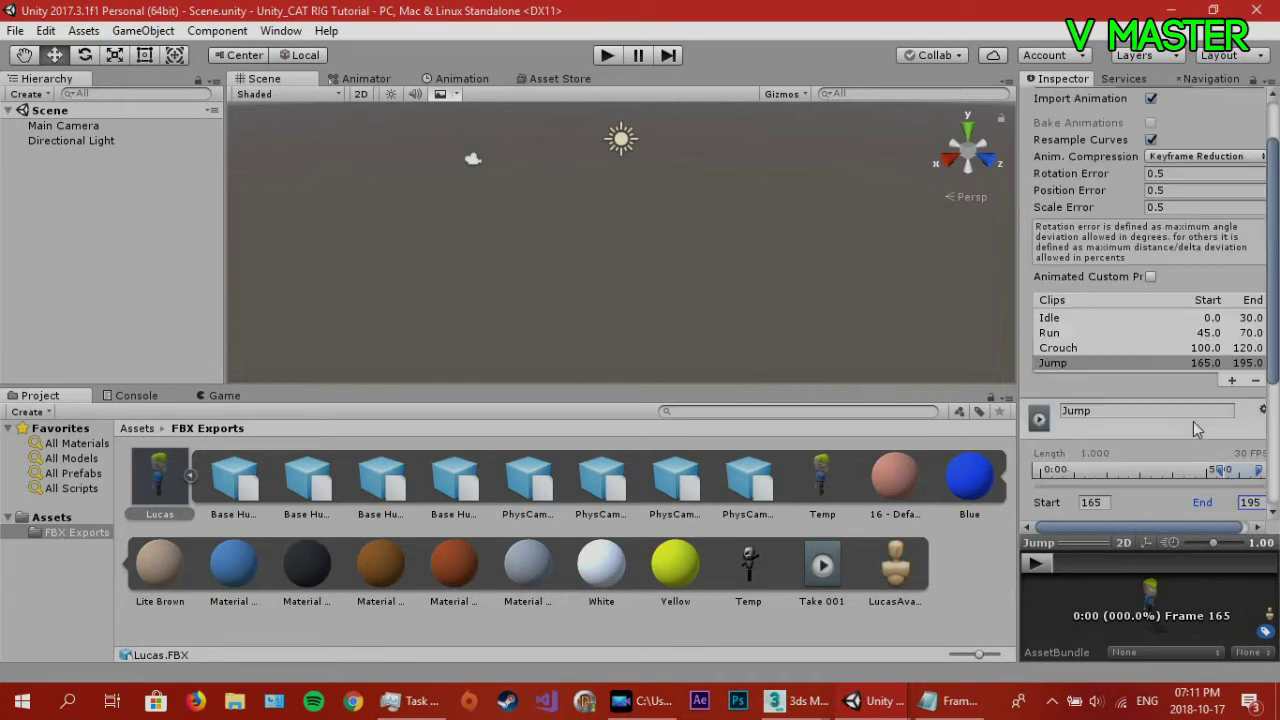
{"action": "left_click", "coordinate": [1163, 331]}
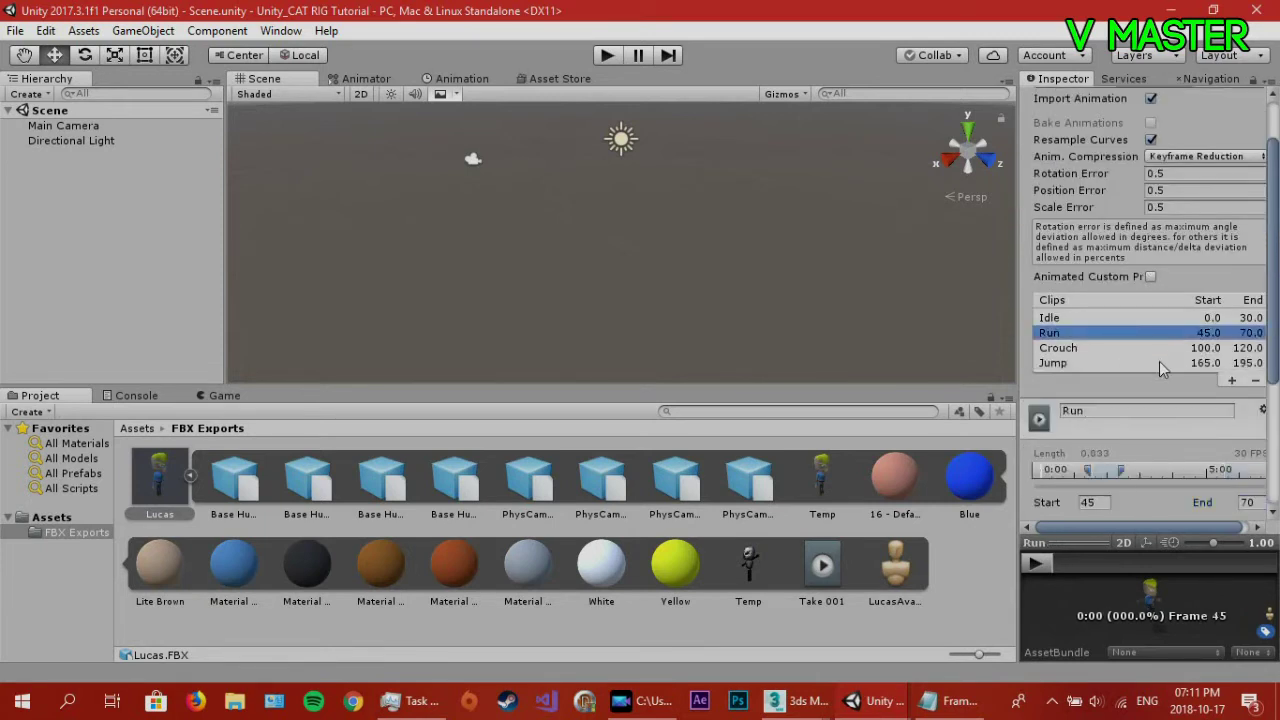
{"action": "left_click", "coordinate": [1159, 361]}
{"action": "scroll", "coordinate": [1166, 410], "scroll_direction": "down", "scroll_amount": 2}
{"action": "scroll", "coordinate": [1166, 409], "scroll_direction": "down", "scroll_amount": 2}
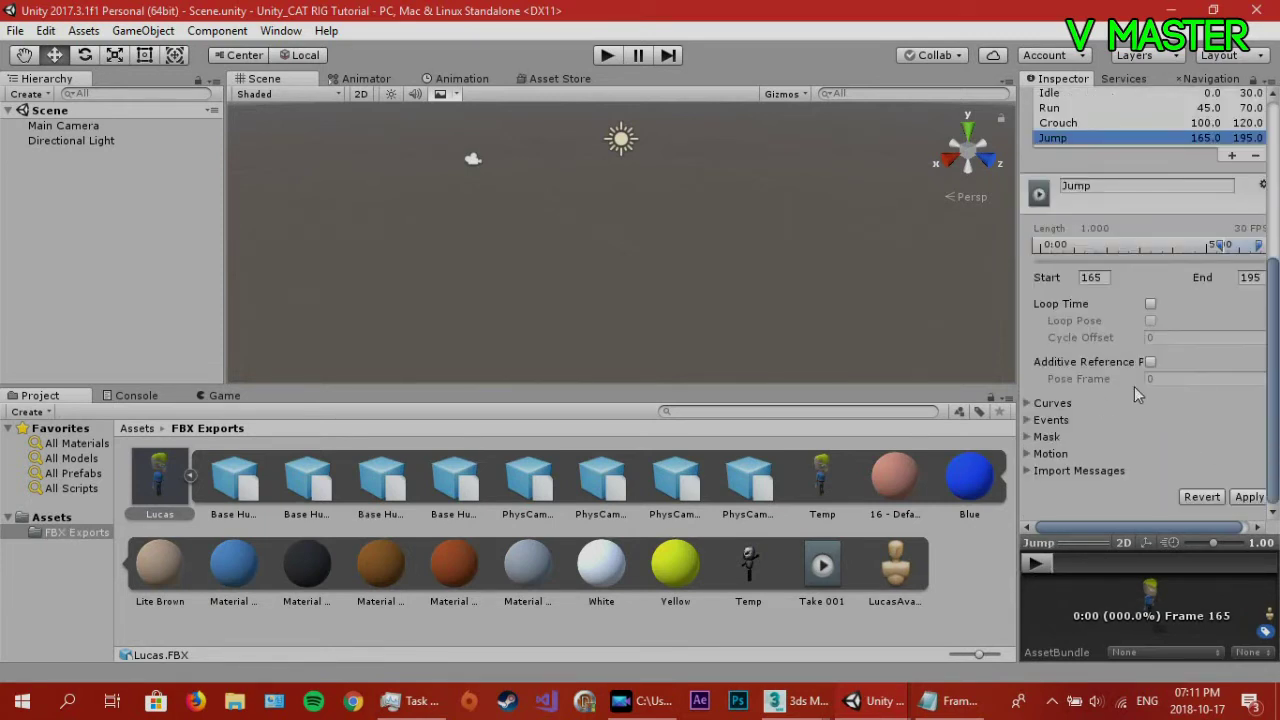
{"action": "left_click", "coordinate": [1150, 304]}
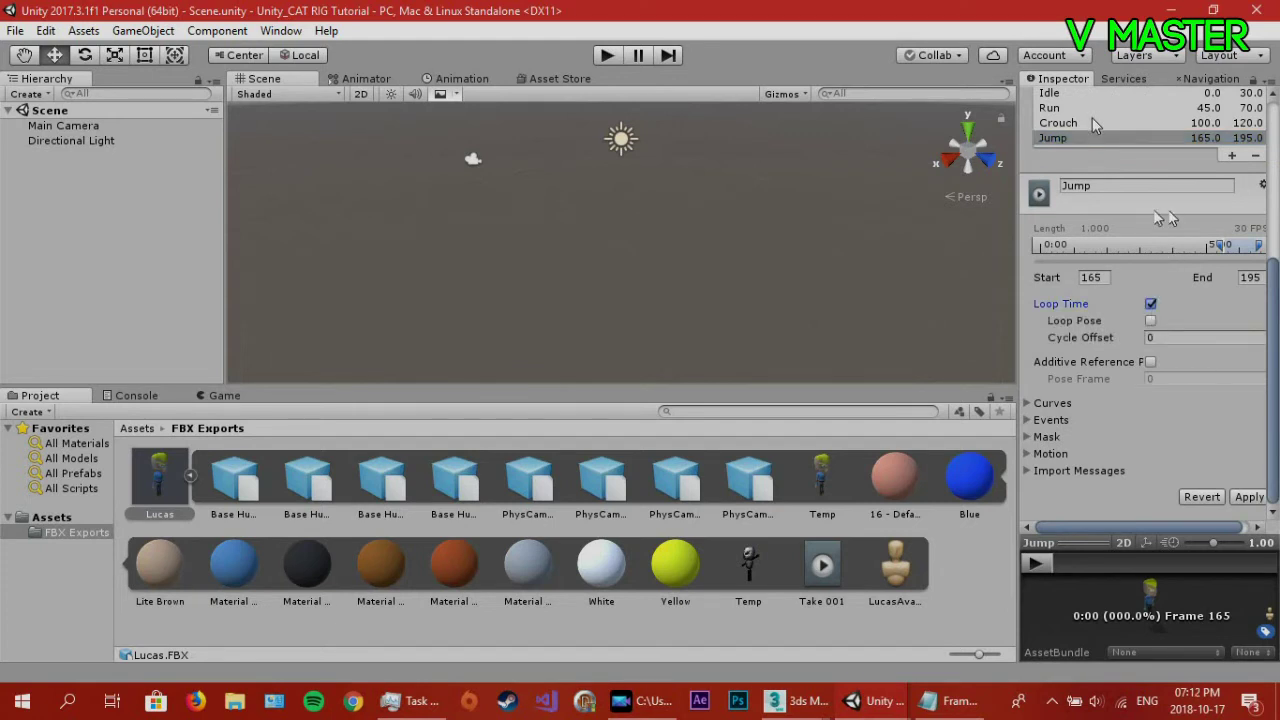
Enable Loop Time on the Idle, Run and Crouch clips and apply the Lucas import settings.
{"action": "scroll", "coordinate": [1090, 125], "scroll_direction": "up", "scroll_amount": 3}
{"action": "scroll", "coordinate": [1090, 128], "scroll_direction": "down", "scroll_amount": 3}
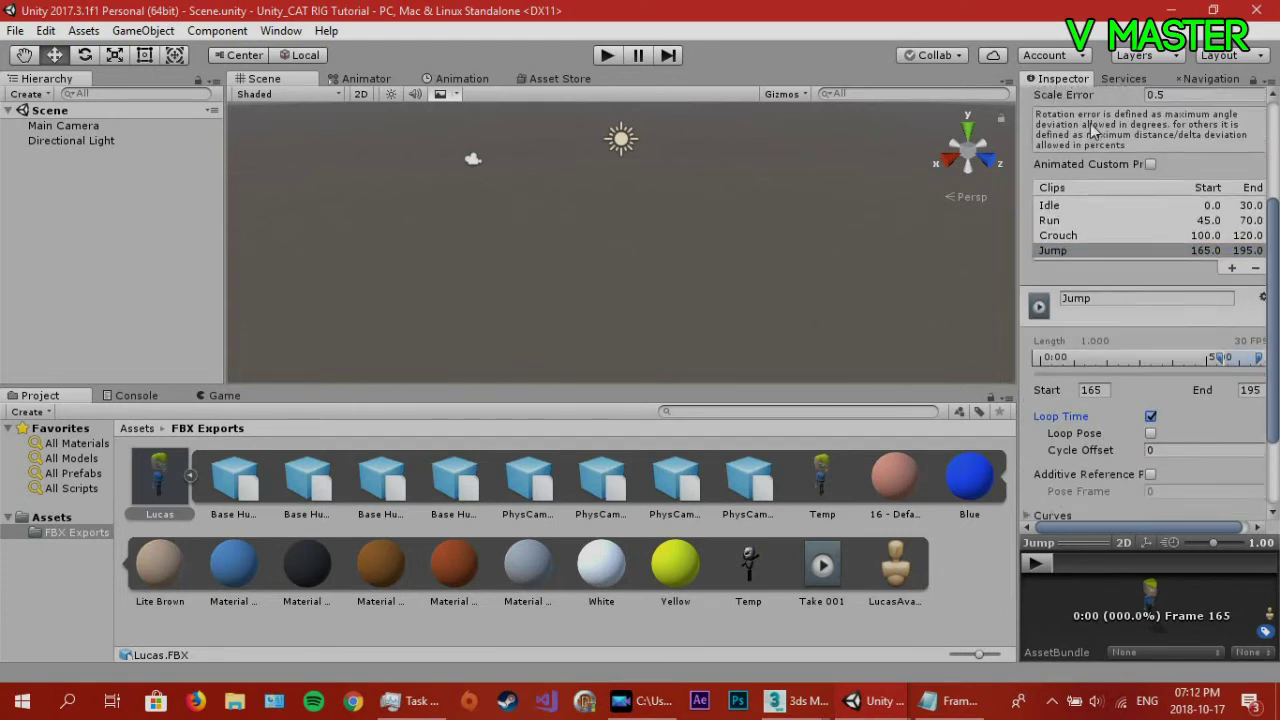
{"action": "left_click", "coordinate": [1078, 123]}
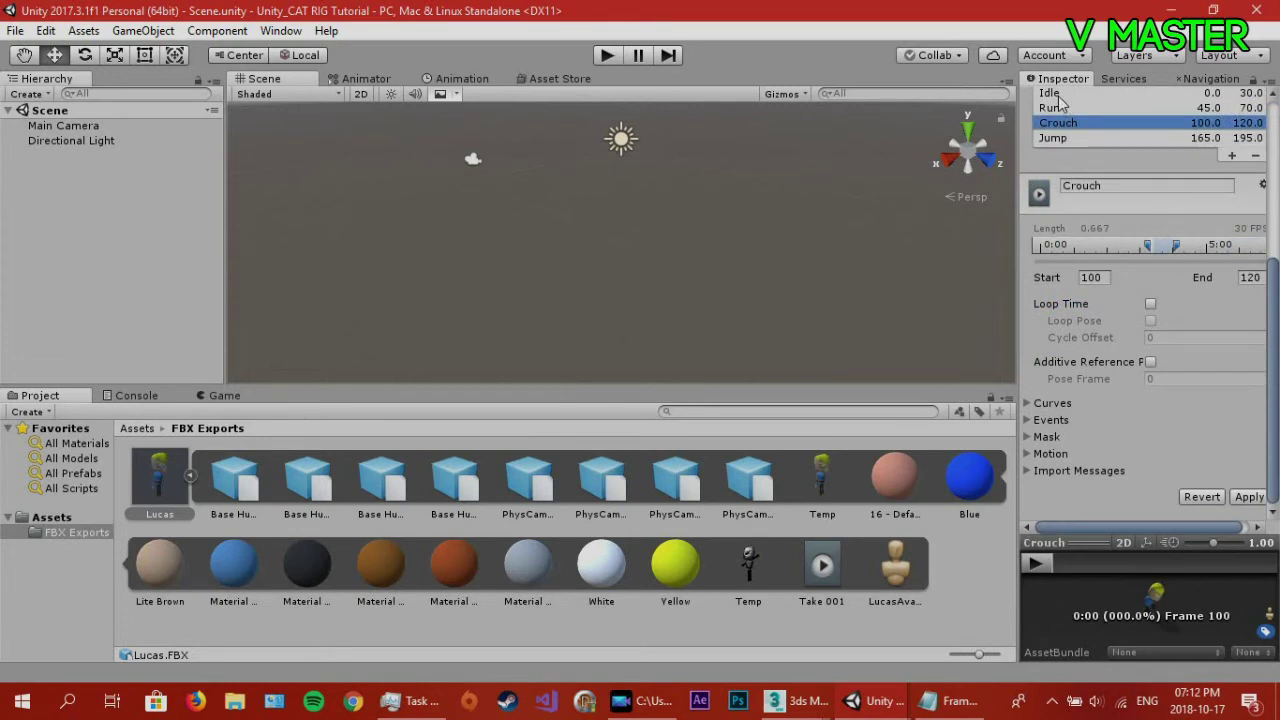
{"action": "left_click", "coordinate": [1057, 96]}
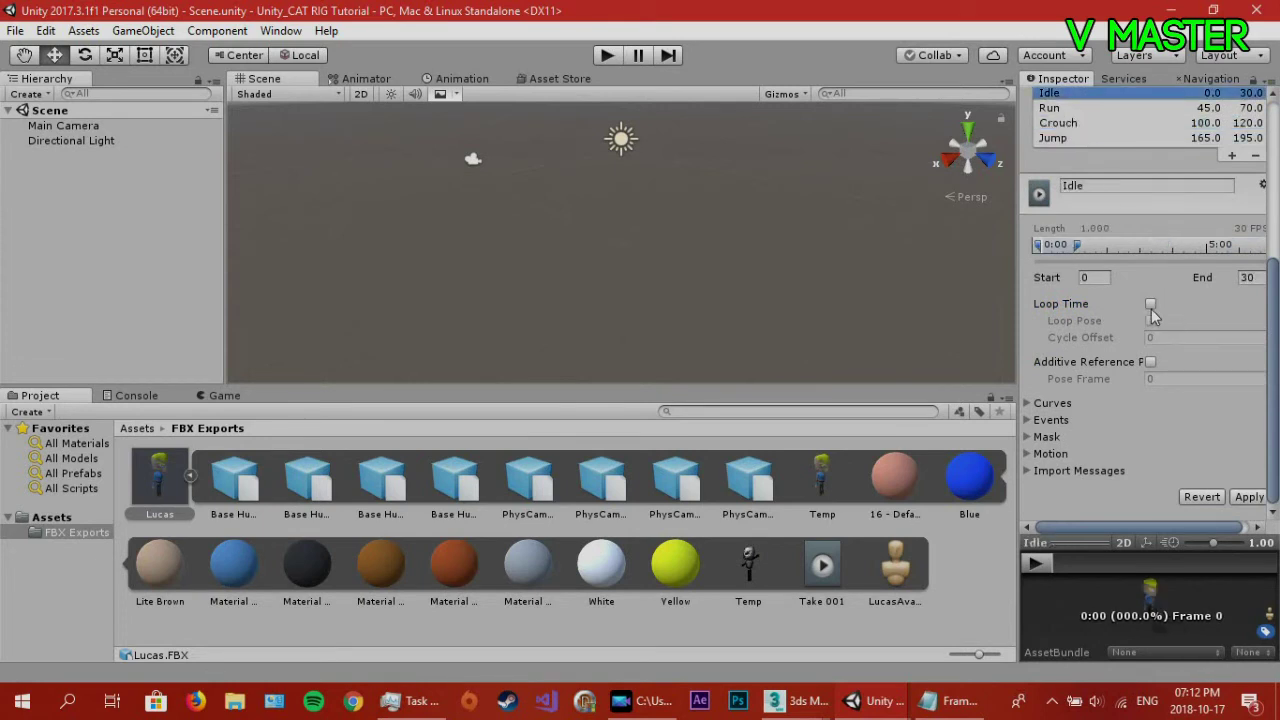
{"action": "left_click", "coordinate": [1150, 304]}
{"action": "left_click", "coordinate": [1084, 110]}
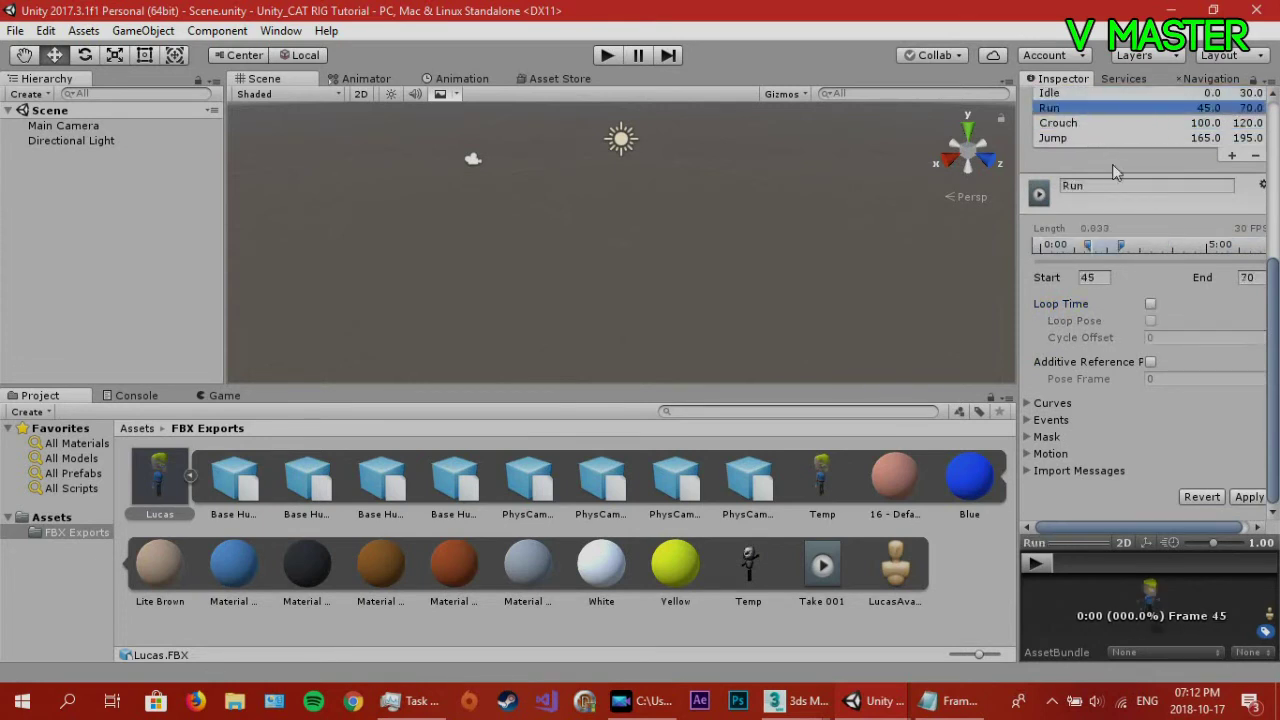
{"action": "left_click", "coordinate": [1150, 304]}
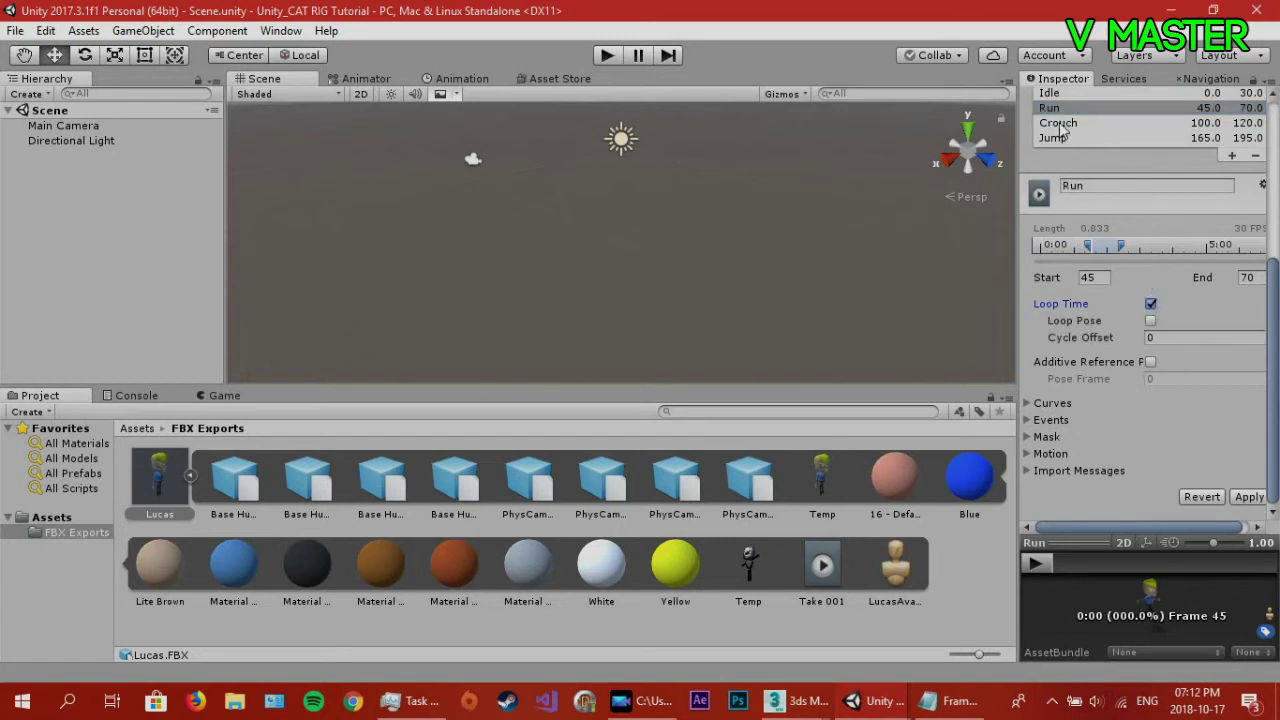
{"action": "left_click", "coordinate": [1062, 124]}
{"action": "left_click", "coordinate": [1150, 305]}
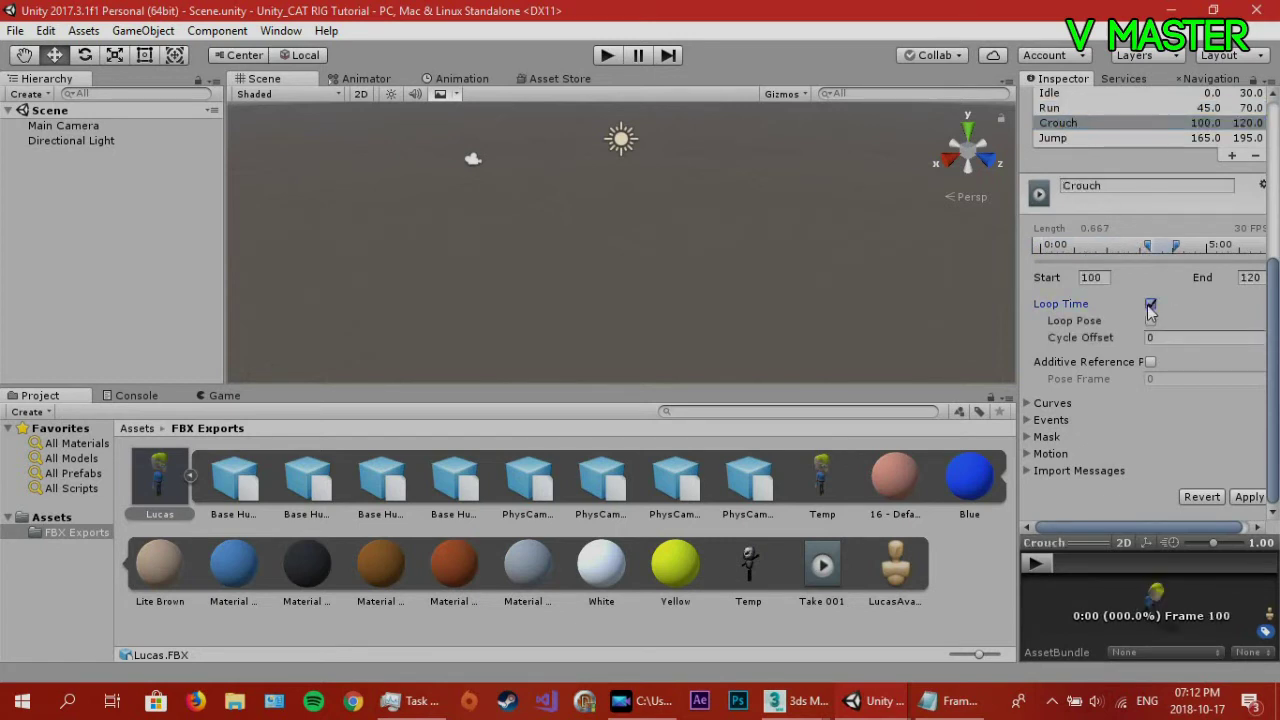
{"action": "left_click", "coordinate": [1249, 497]}
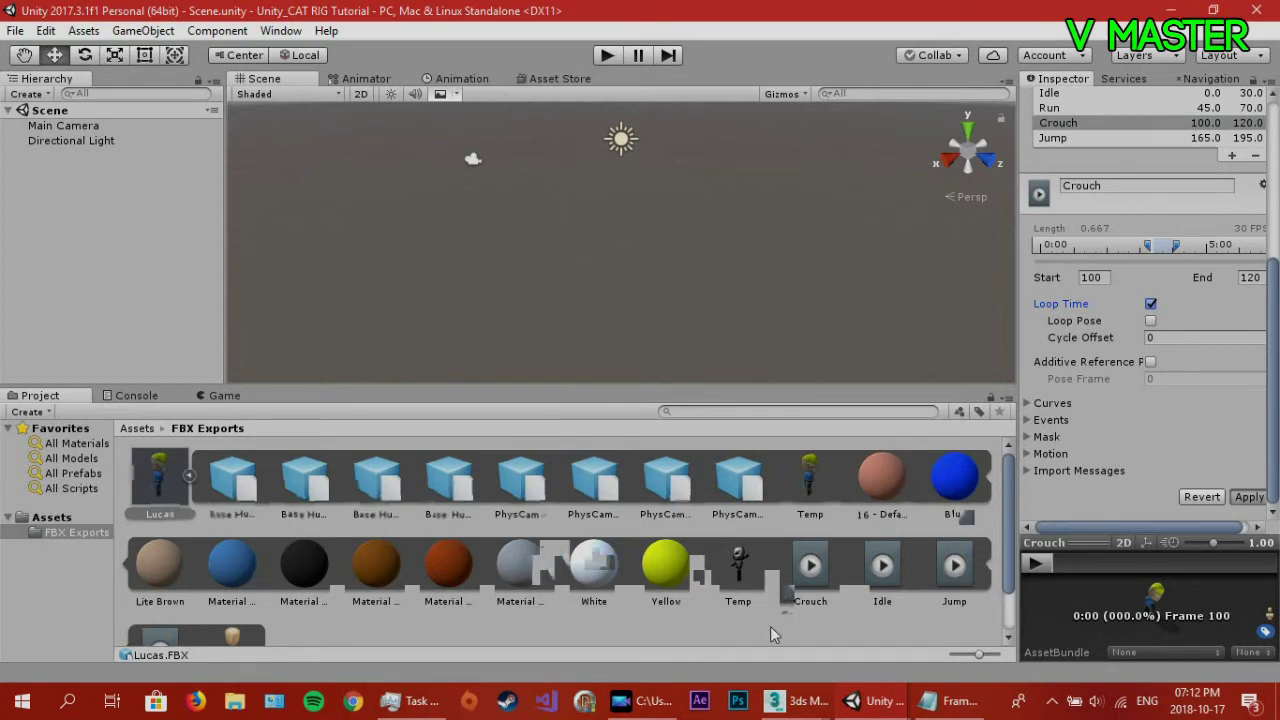
Inspect the imported Crouch and Idle animation clips inside the Lucas asset.
{"action": "scroll", "coordinate": [875, 538], "scroll_direction": "down", "scroll_amount": 2}
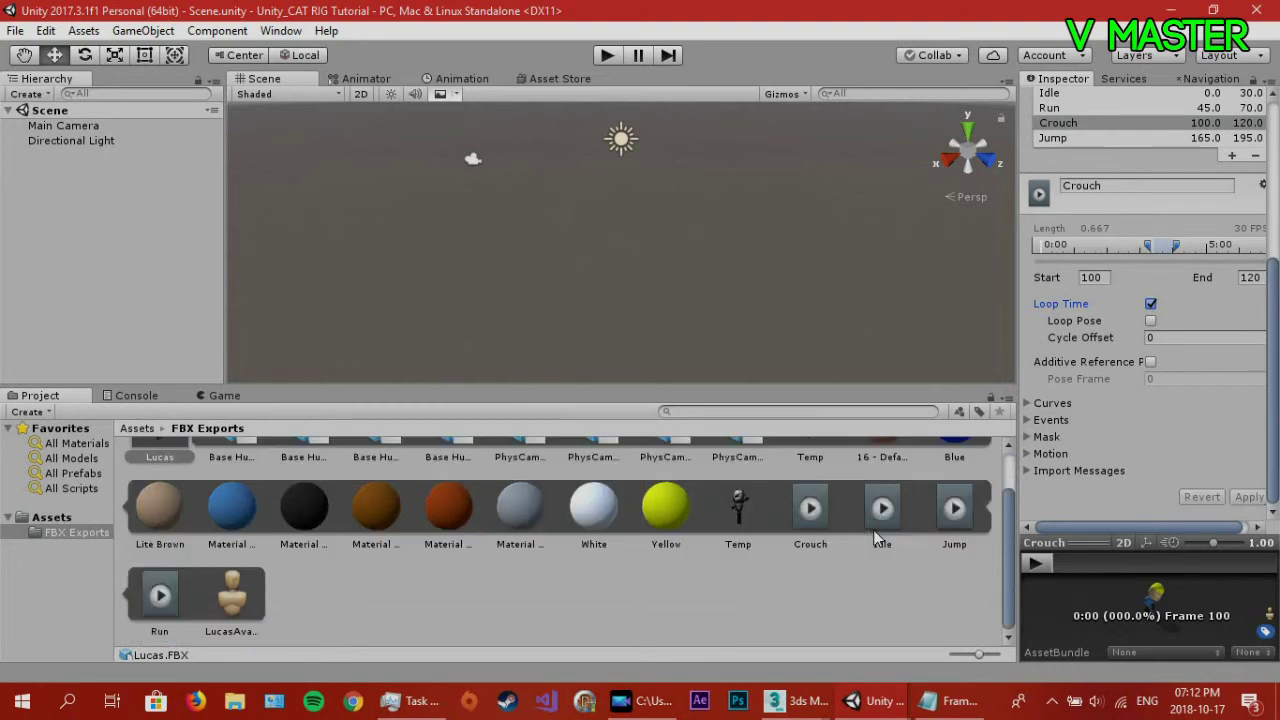
{"action": "left_click", "coordinate": [812, 510]}
{"action": "left_click", "coordinate": [878, 512]}
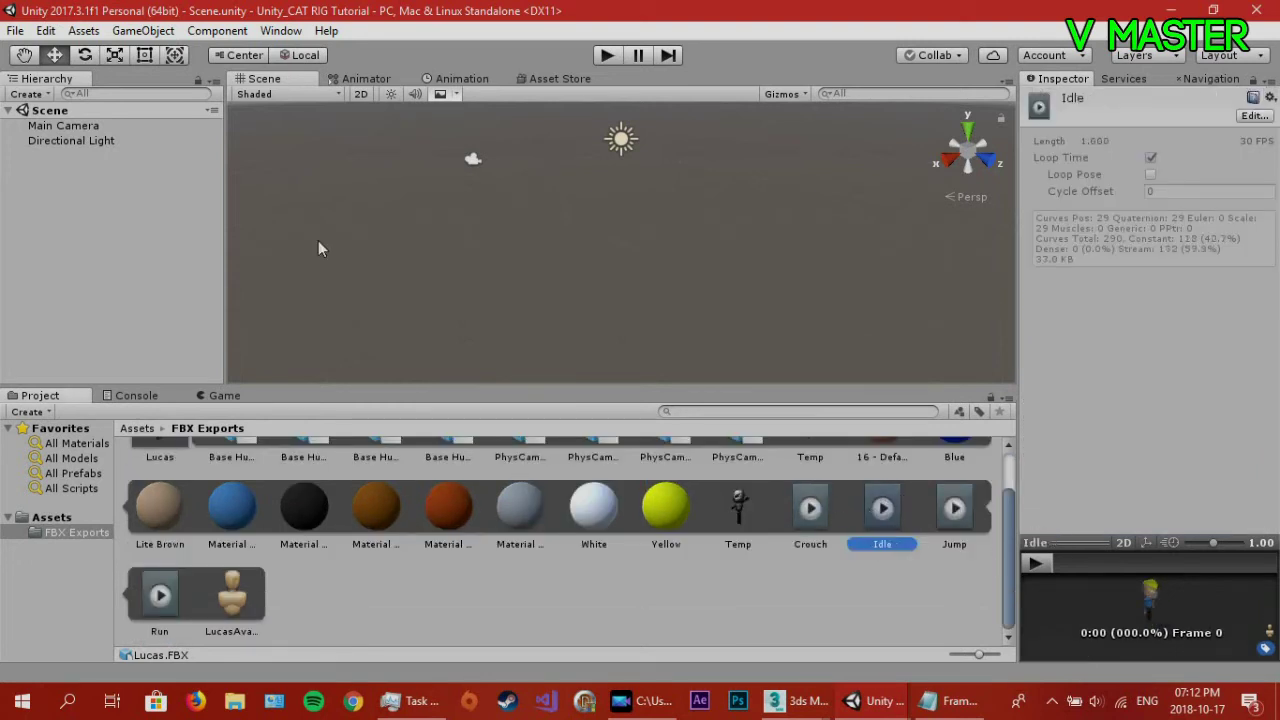
Place the Lucas model from the FBX Exports folder into the scene.
{"action": "scroll", "coordinate": [478, 562], "scroll_direction": "up", "scroll_amount": 2}
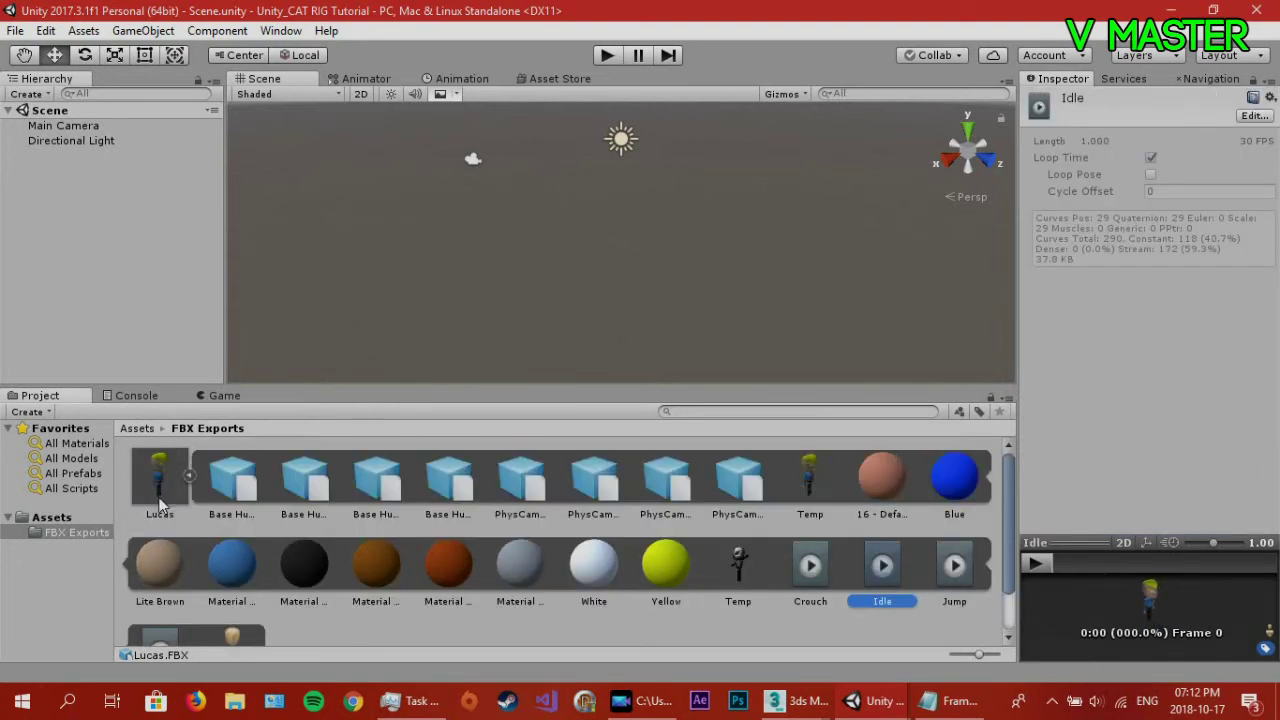
{"action": "left_click_drag", "start_coordinate": [157, 505], "coordinate": [626, 270]}
{"action": "left_click", "coordinate": [556, 190]}
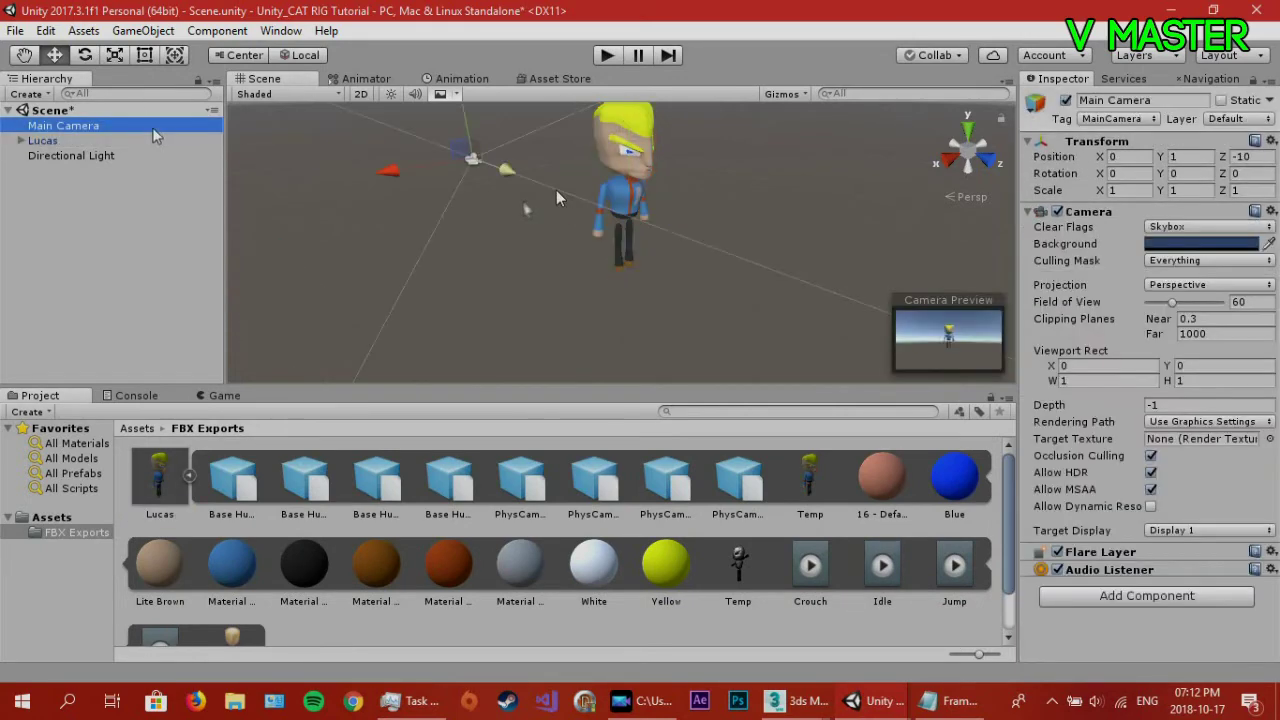
Frame Lucas from the front and align the Main Camera with the scene view.
{"action": "left_click_drag", "start_coordinate": [556, 190], "coordinate": [147, 122], "text": "alt"}
{"action": "left_click", "coordinate": [147, 125]}
{"action": "left_click", "coordinate": [143, 30]}
{"action": "left_click", "coordinate": [170, 463]}
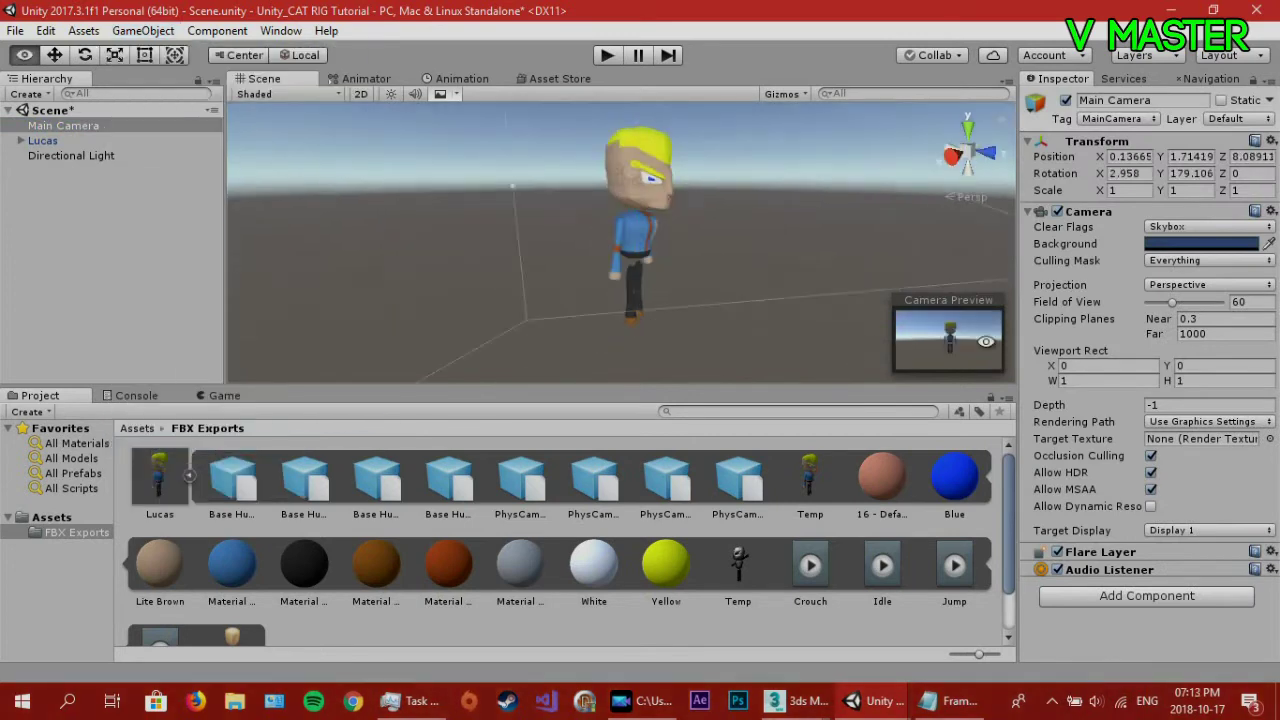
Show the game view and give the Main Camera a Solid Color clear flag with a red background.
{"action": "left_click", "coordinate": [71, 155]}
{"action": "left_click", "coordinate": [224, 395]}
{"action": "left_click", "coordinate": [63, 125]}
{"action": "left_click", "coordinate": [1200, 243]}
{"action": "left_click", "coordinate": [366, 137]}
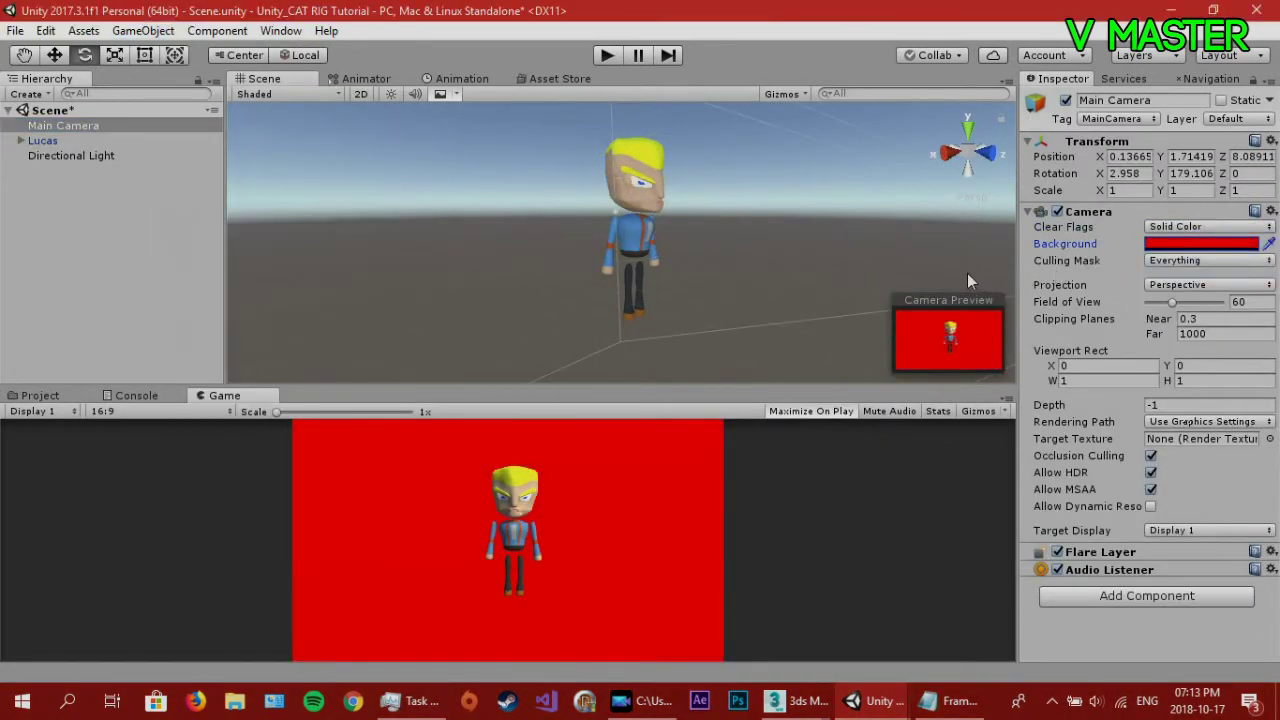
Bring up the Animator view and select the Lucas character in the scene hierarchy.
{"action": "left_click", "coordinate": [366, 78]}
{"action": "left_click", "coordinate": [32, 129]}
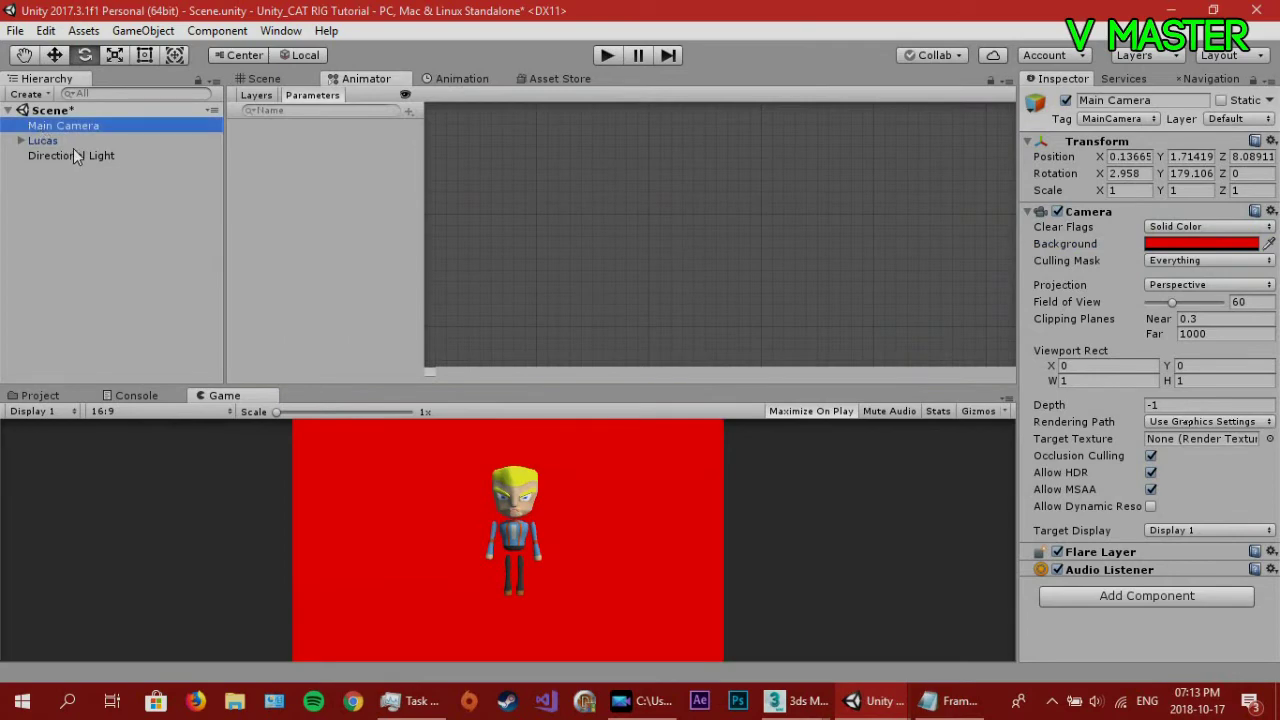
{"action": "left_click", "coordinate": [70, 146]}
{"action": "left_click", "coordinate": [281, 30]}
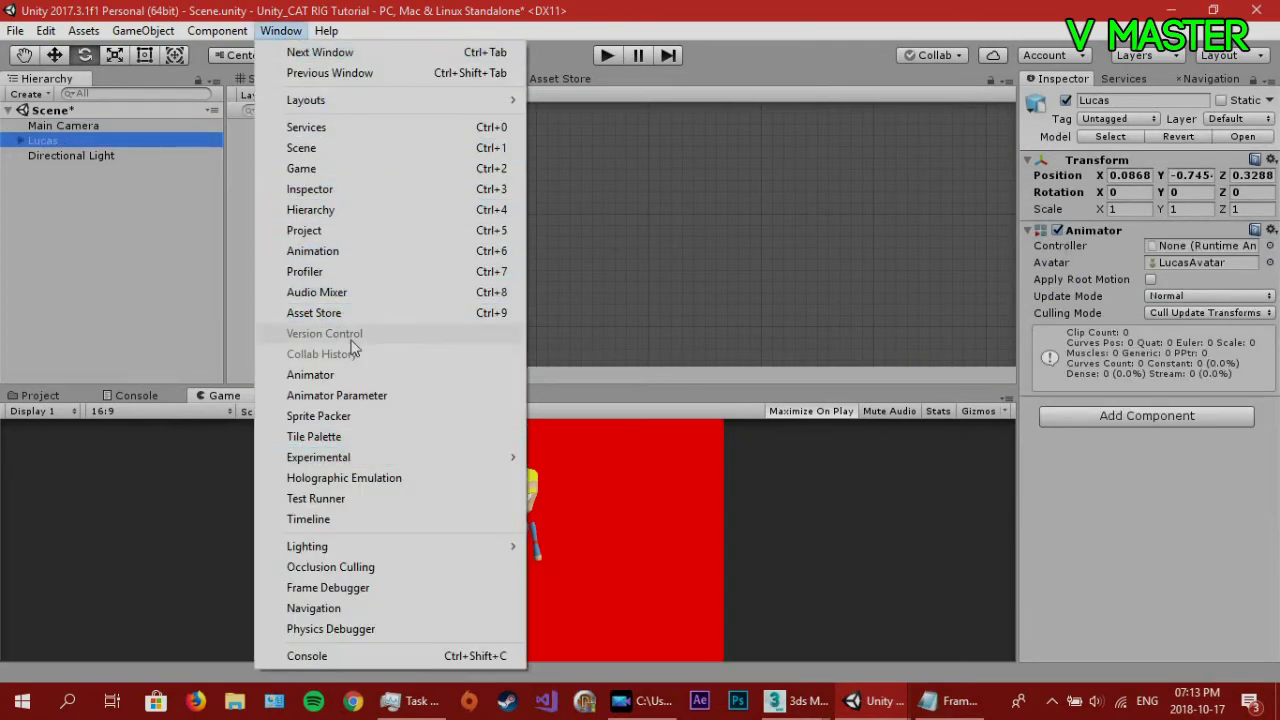
{"action": "left_click", "coordinate": [677, 347]}
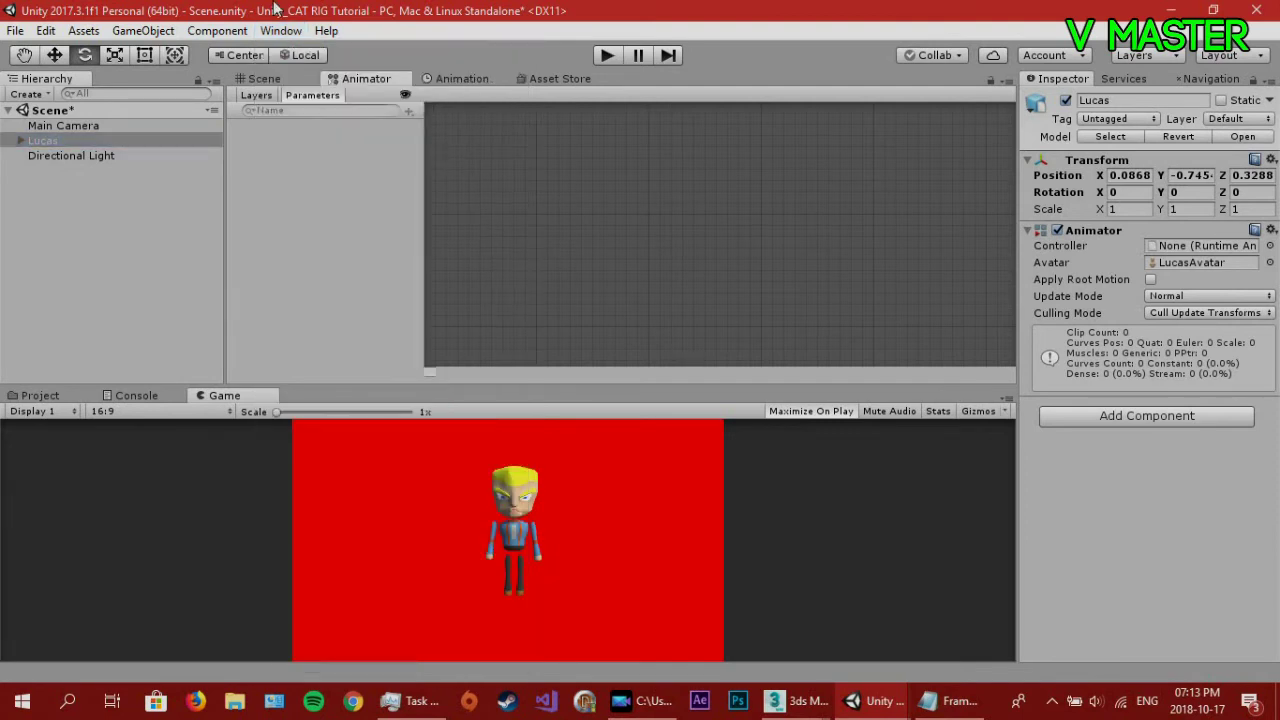
Assign the Idle clip from the FBX Exports folder to the Lucas object so it gets an animator controller.
{"action": "left_click", "coordinate": [75, 397]}
{"action": "scroll", "coordinate": [536, 626], "scroll_direction": "down", "scroll_amount": 2}
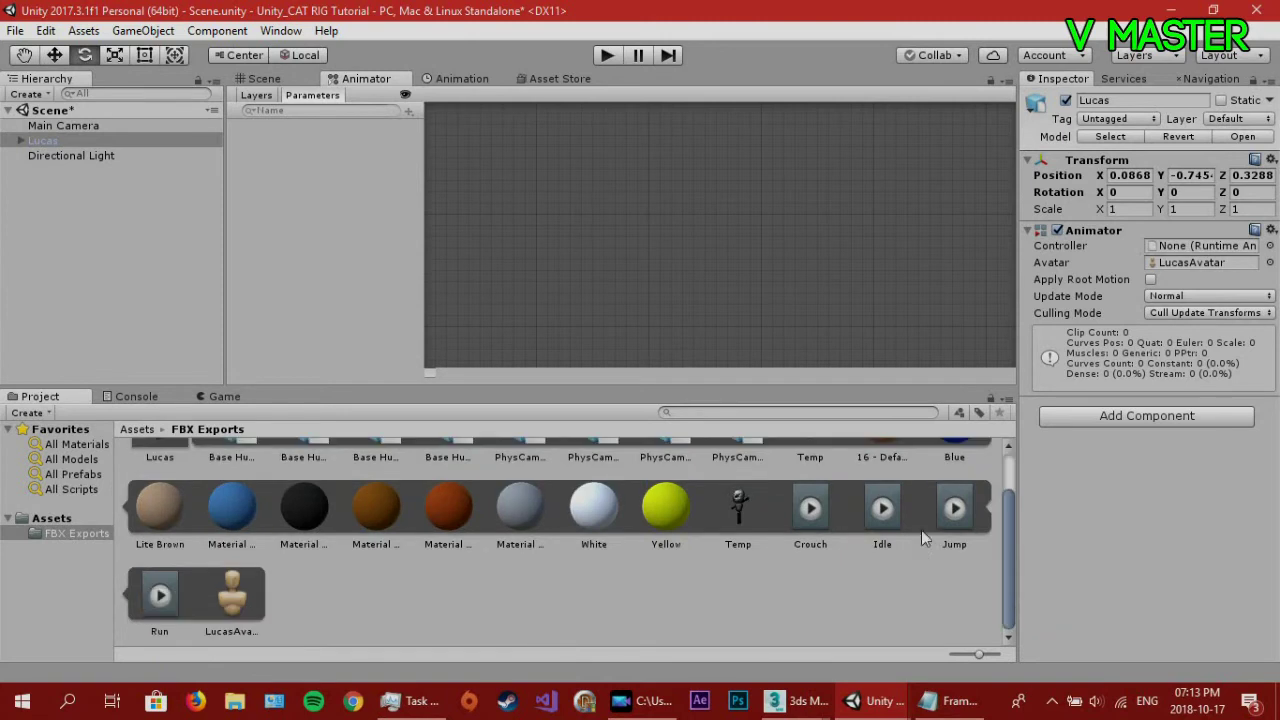
{"action": "left_click_drag", "start_coordinate": [867, 508], "coordinate": [777, 376]}
{"action": "left_click_drag", "start_coordinate": [902, 510], "coordinate": [98, 148]}
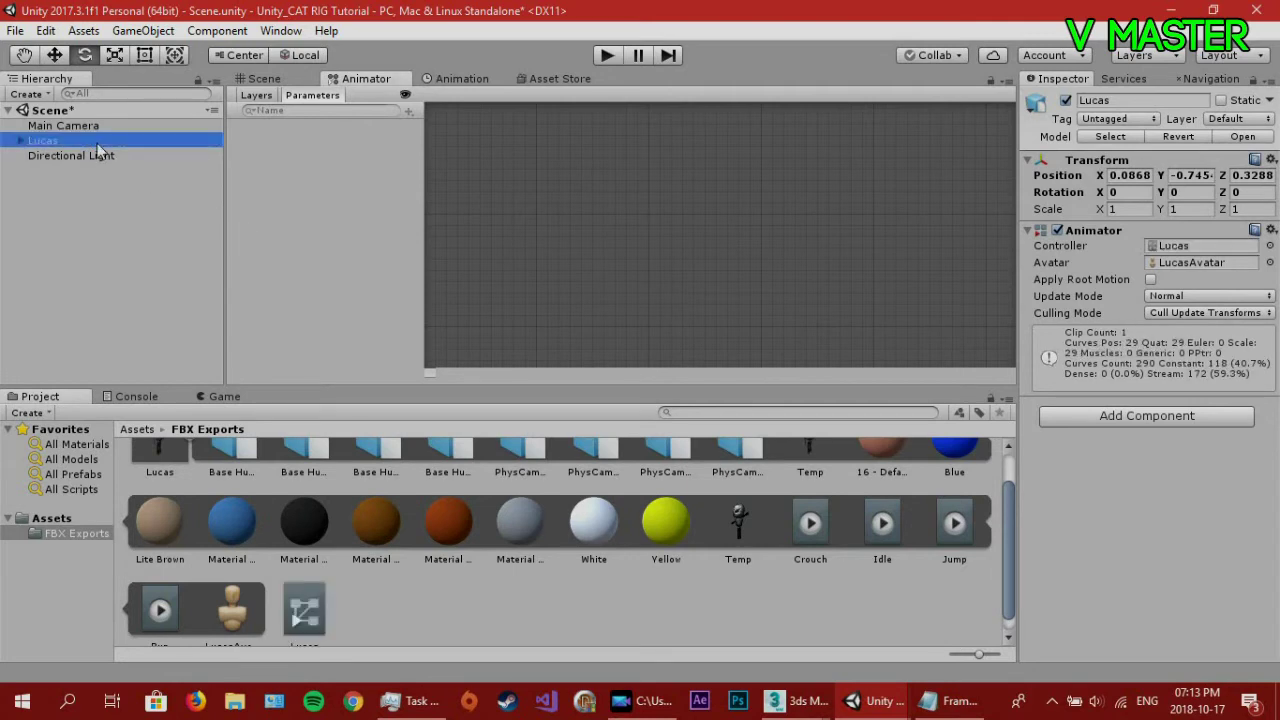
Reposition the Idle state in Lucas's animator graph and run the scene briefly to test the idle animation.
{"action": "left_click", "coordinate": [265, 80]}
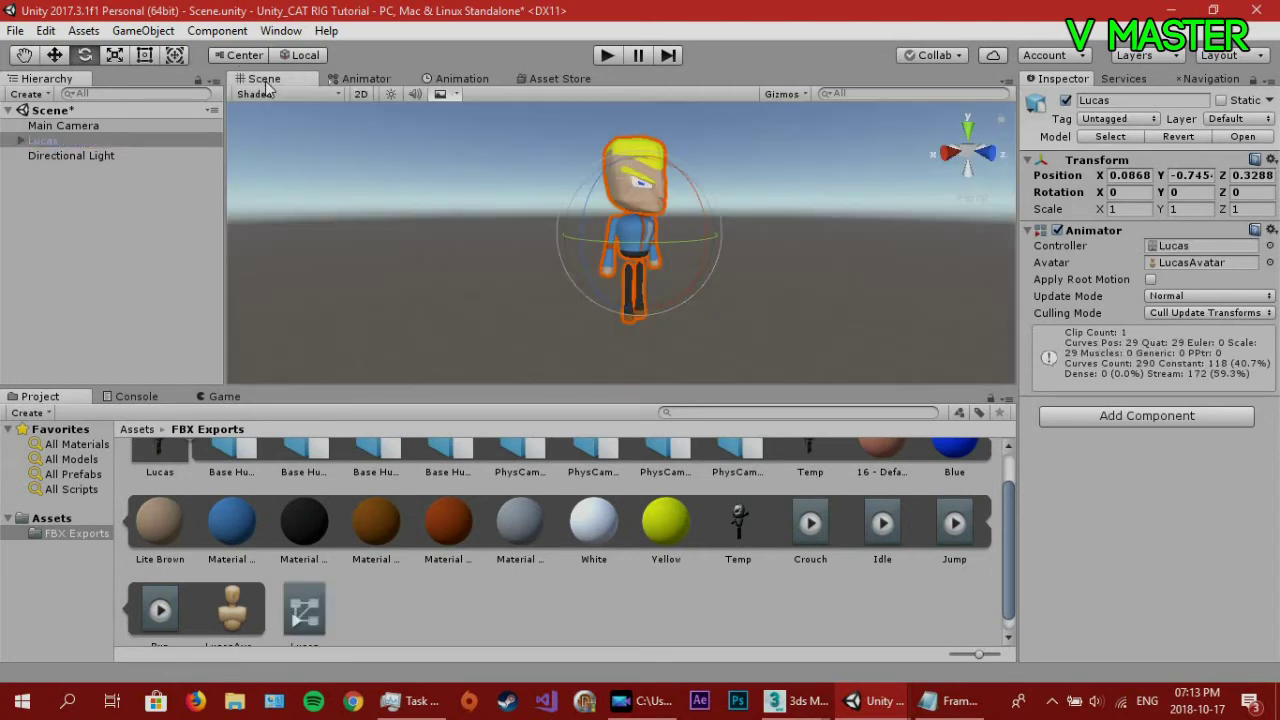
{"action": "left_click", "coordinate": [366, 84]}
{"action": "left_click_drag", "start_coordinate": [590, 198], "coordinate": [614, 170]}
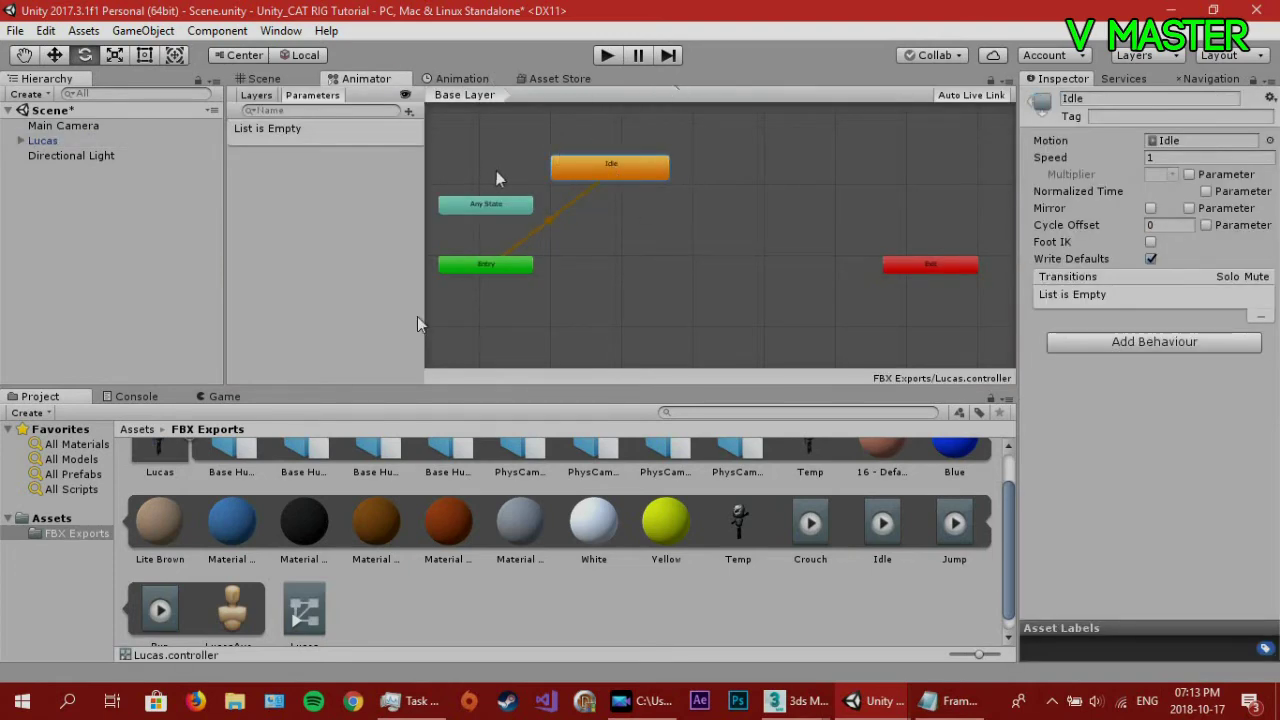
{"action": "left_click", "coordinate": [607, 55]}
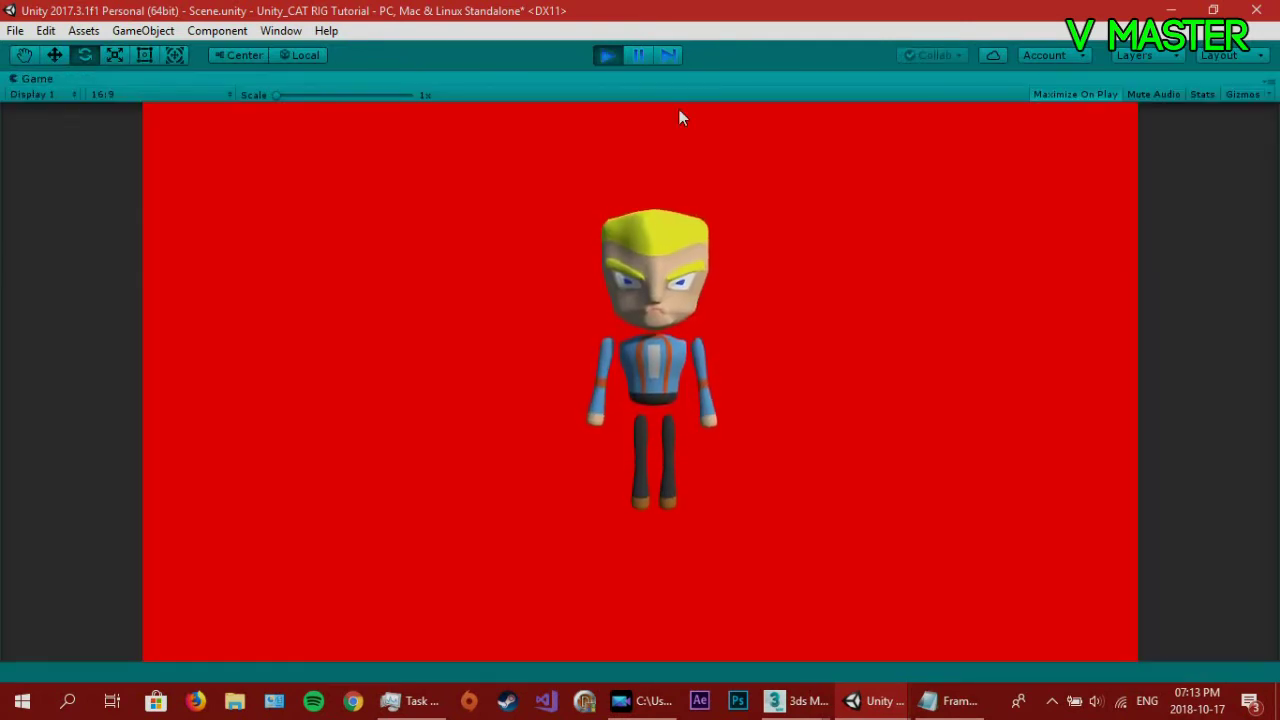
{"action": "left_click", "coordinate": [612, 58]}
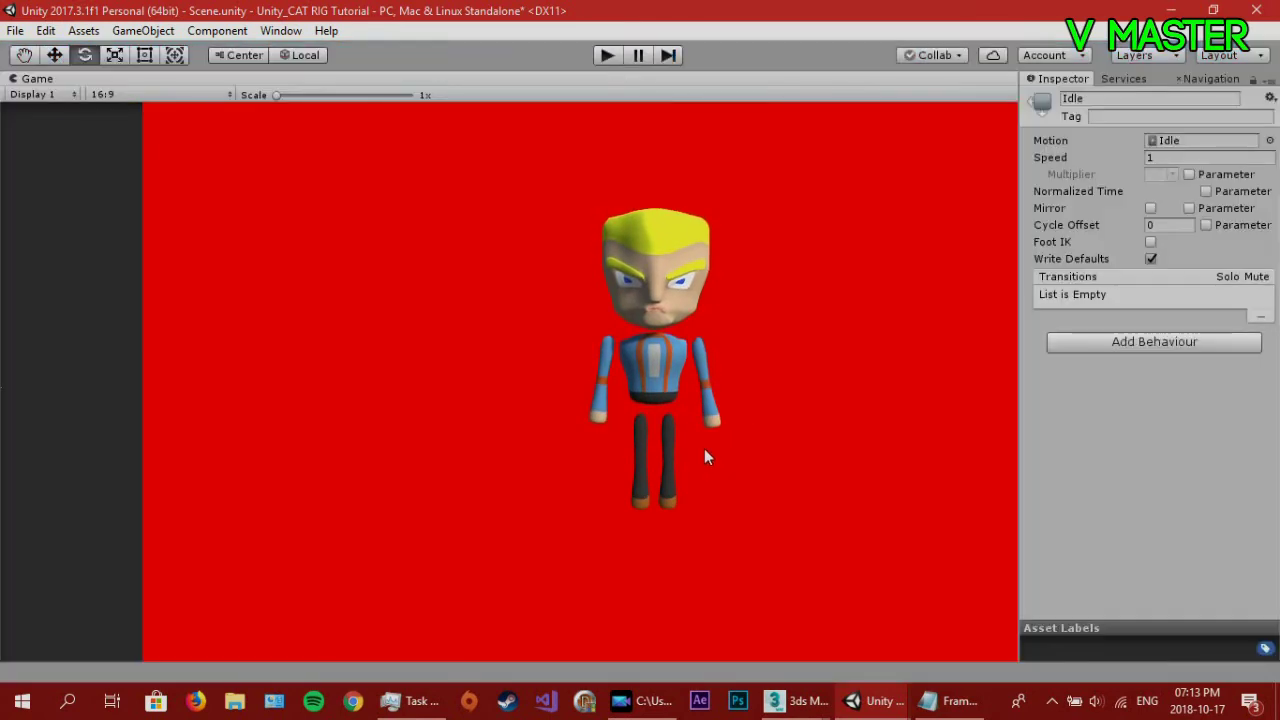
Add the Crouch, Jump and Run clips as states to Lucas's animator graph.
{"action": "scroll", "coordinate": [698, 472], "scroll_direction": "down", "scroll_amount": 3}
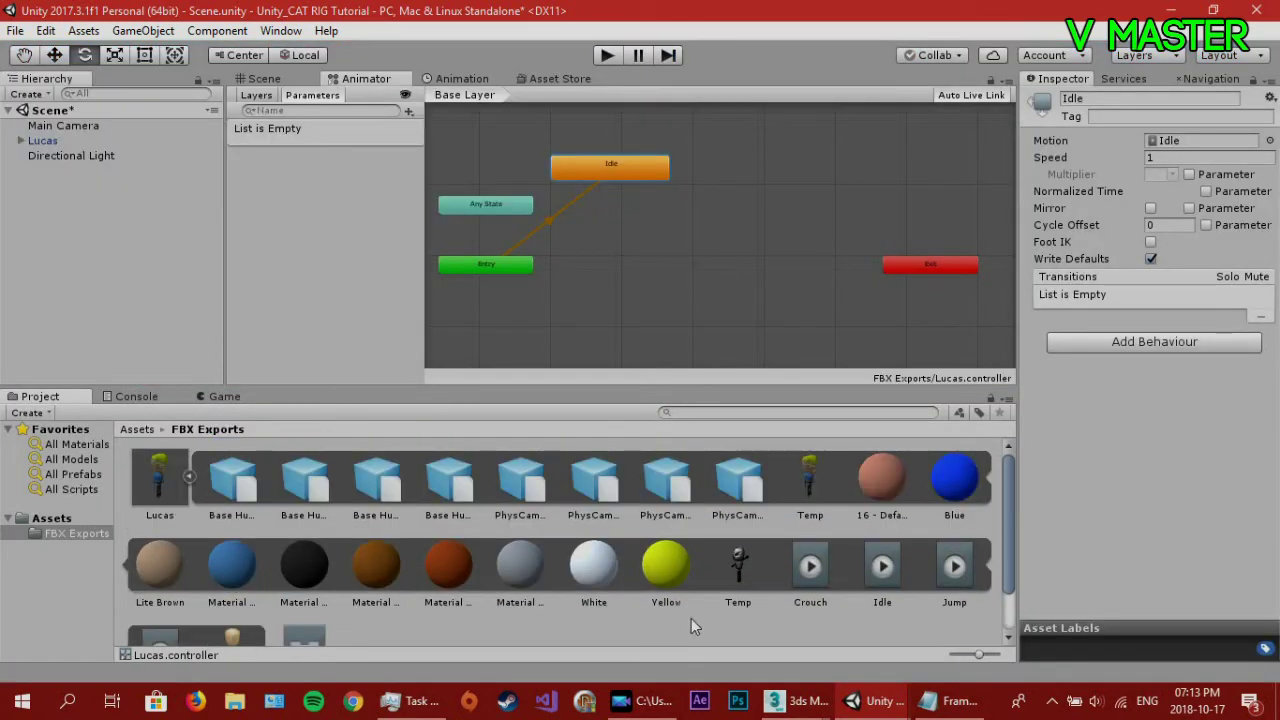
{"action": "left_click_drag", "start_coordinate": [810, 139], "coordinate": [784, 232]}
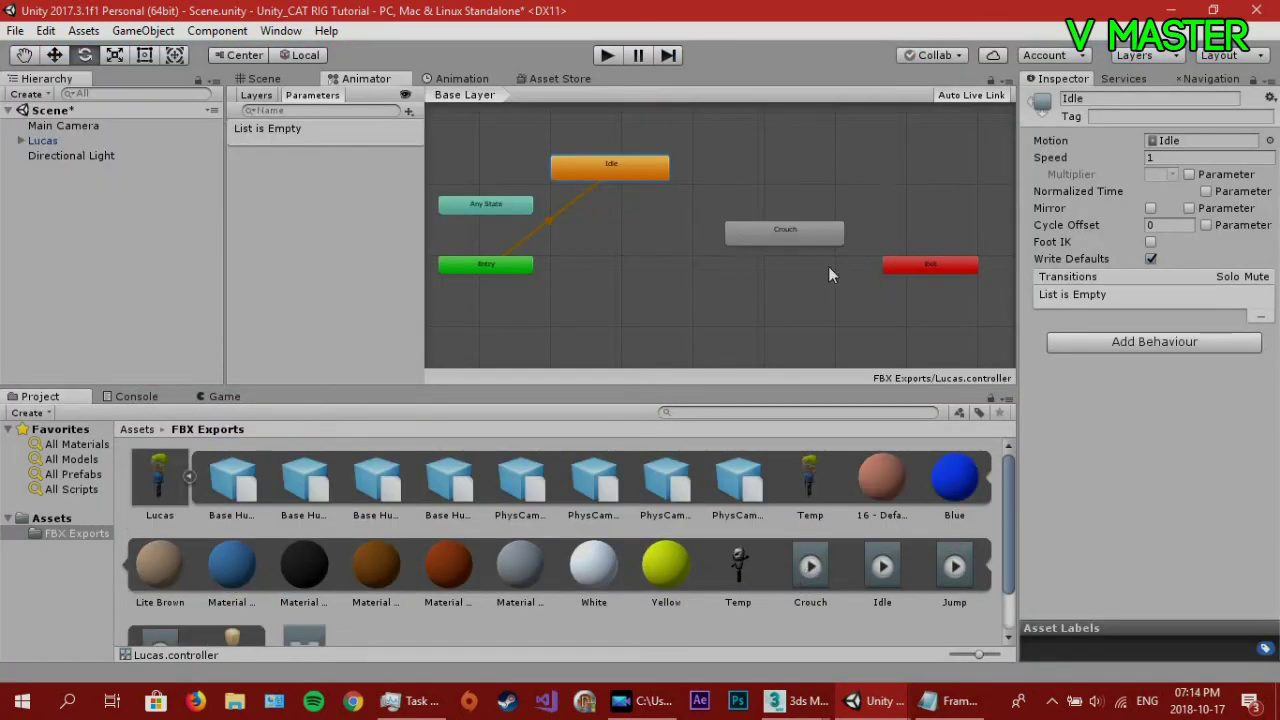
{"action": "left_click_drag", "start_coordinate": [870, 187], "coordinate": [868, 180]}
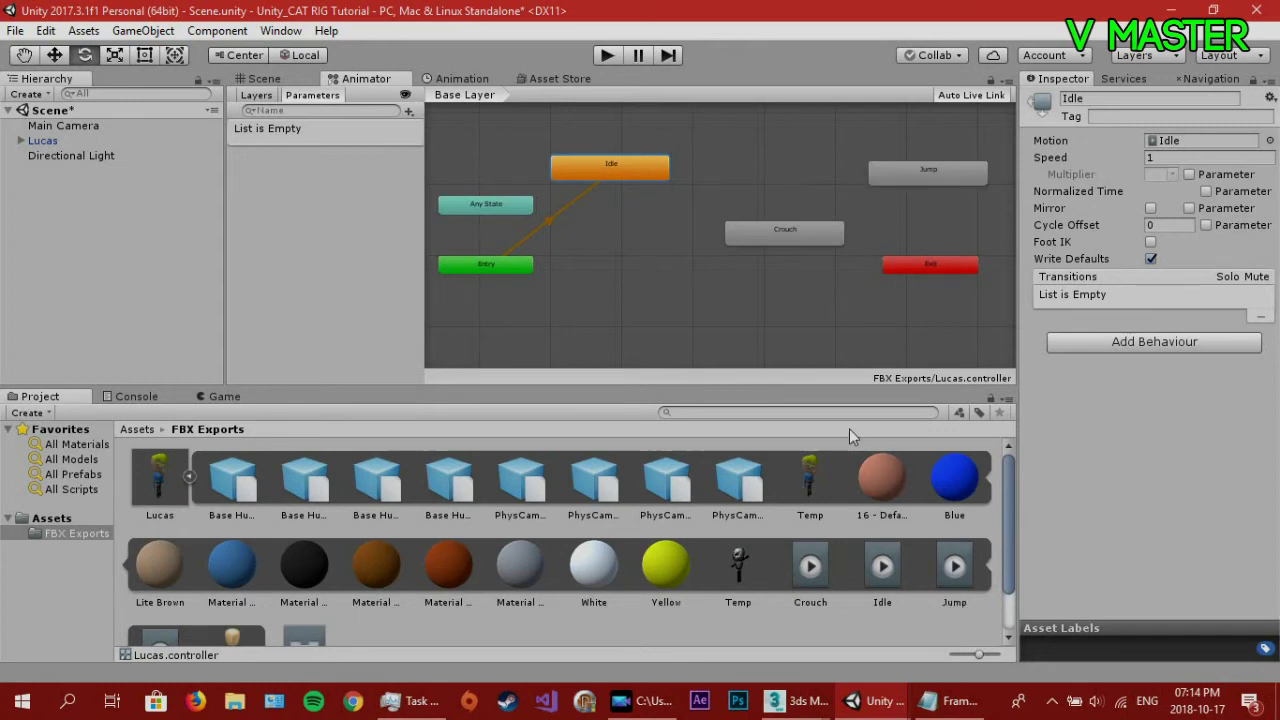
{"action": "scroll", "coordinate": [509, 581], "scroll_direction": "down", "scroll_amount": 2}
{"action": "left_click_drag", "start_coordinate": [435, 326], "coordinate": [762, 135]}
Create a transition from the Idle state to the Run state.
{"action": "left_click", "coordinate": [666, 172]}
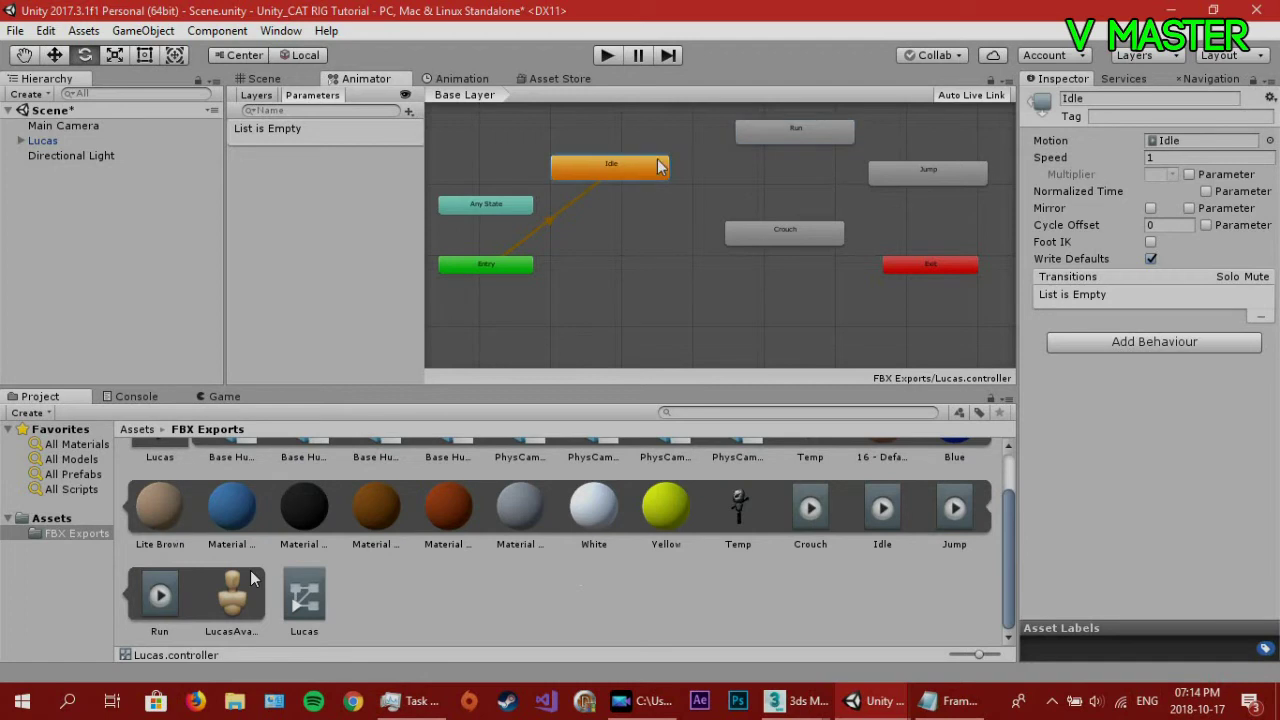
{"action": "right_click", "coordinate": [666, 170]}
{"action": "left_click", "coordinate": [690, 169]}
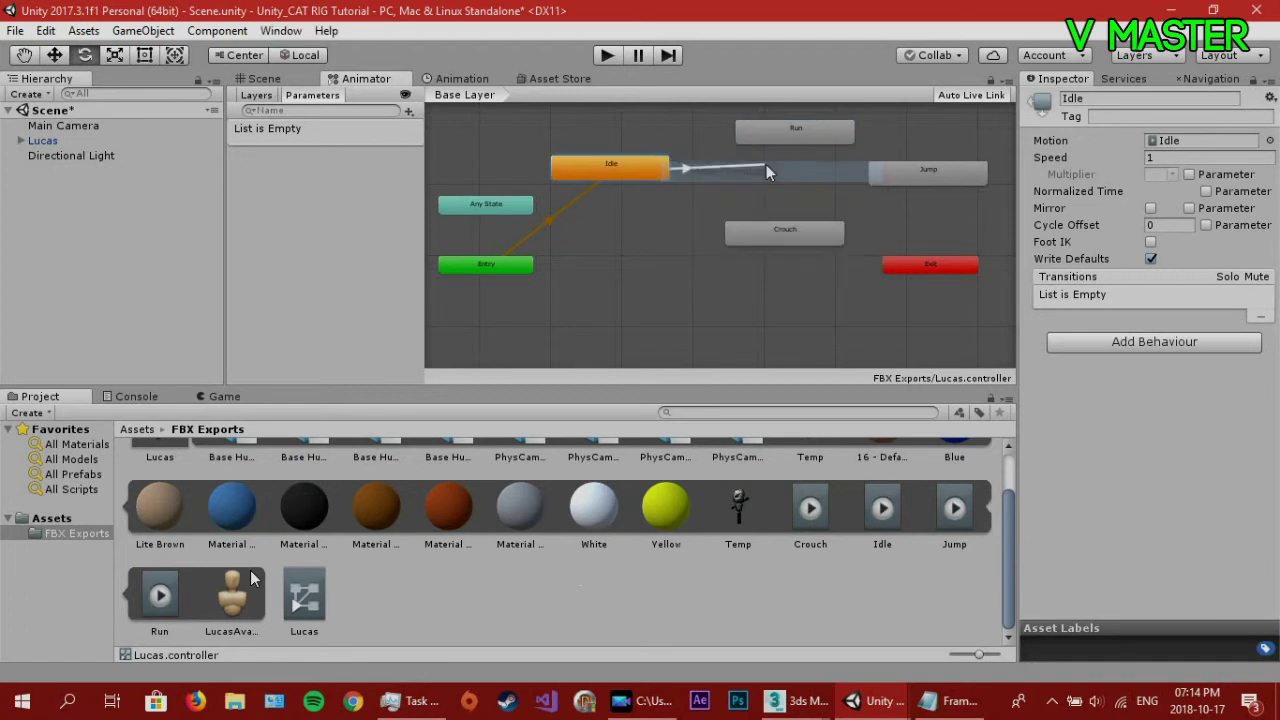
{"action": "right_click", "coordinate": [637, 160]}
{"action": "left_click", "coordinate": [645, 171]}
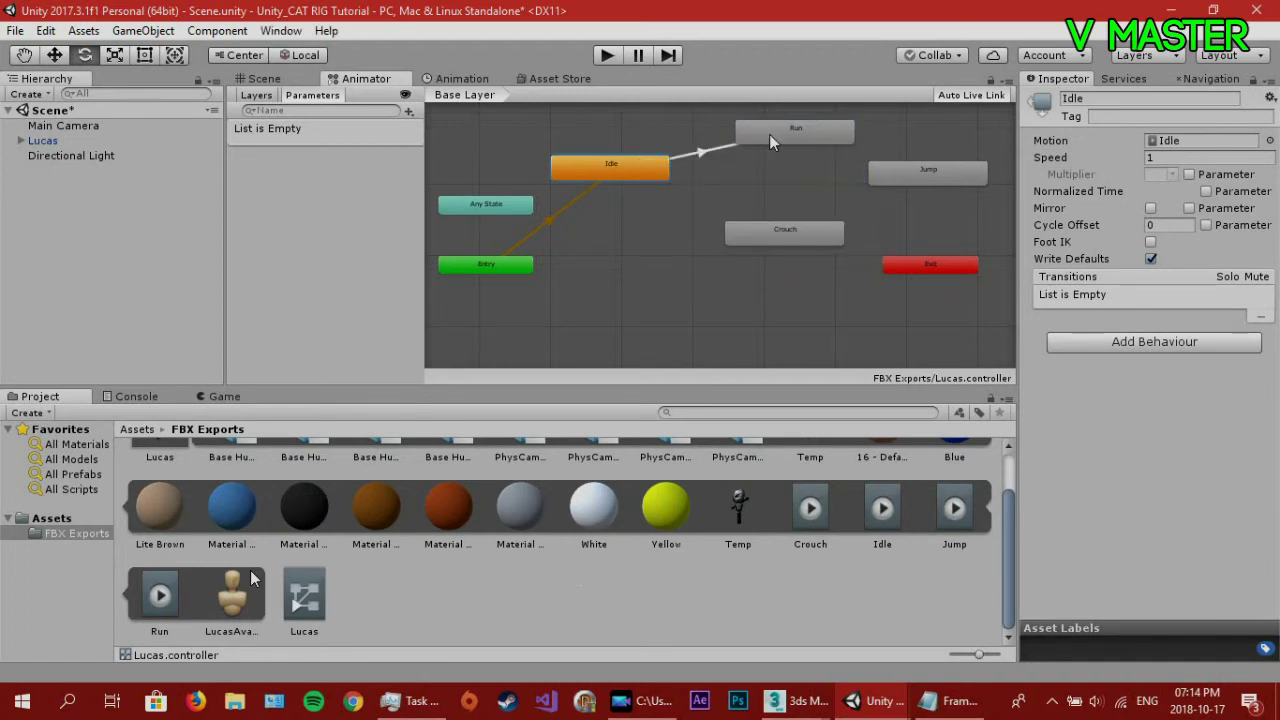
{"action": "left_click", "coordinate": [769, 134]}
Create transitions from the Run state to Jump and from Jump to Crouch.
{"action": "right_click", "coordinate": [789, 135]}
{"action": "left_click", "coordinate": [822, 148]}
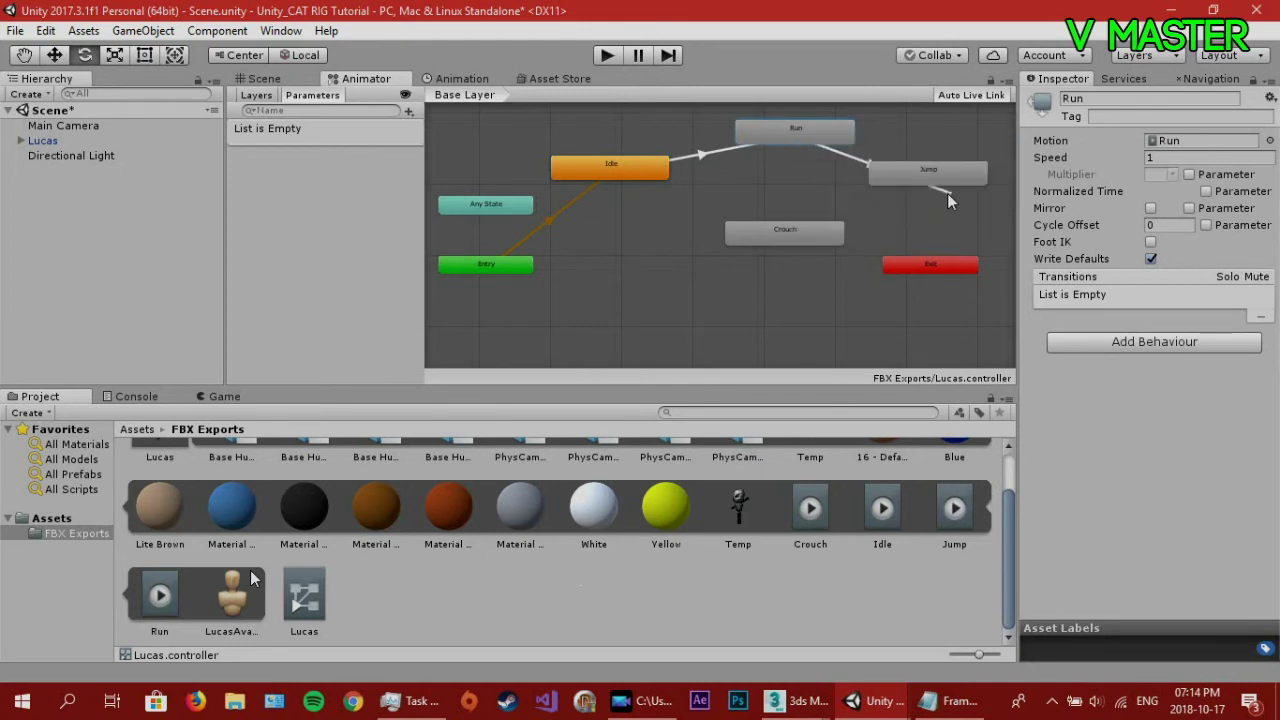
{"action": "left_click", "coordinate": [918, 170]}
{"action": "right_click", "coordinate": [920, 169]}
{"action": "left_click", "coordinate": [942, 182]}
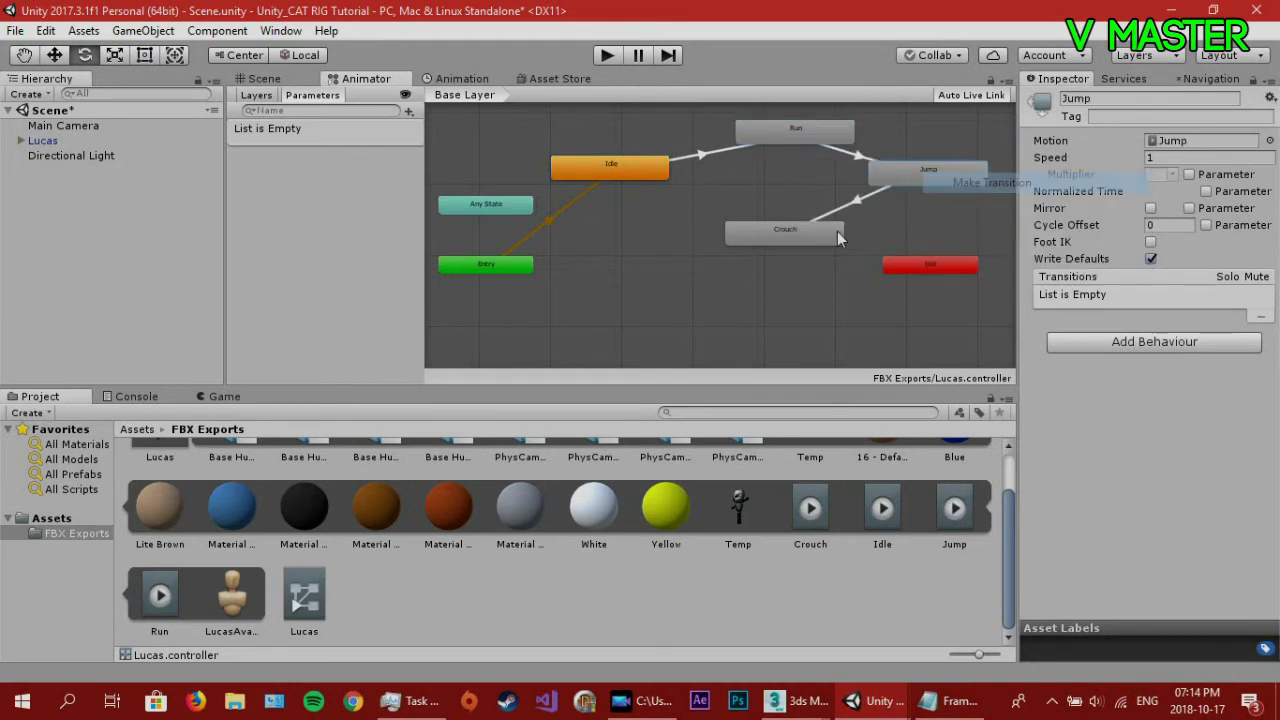
{"action": "left_click", "coordinate": [812, 235]}
{"action": "right_click", "coordinate": [770, 238]}
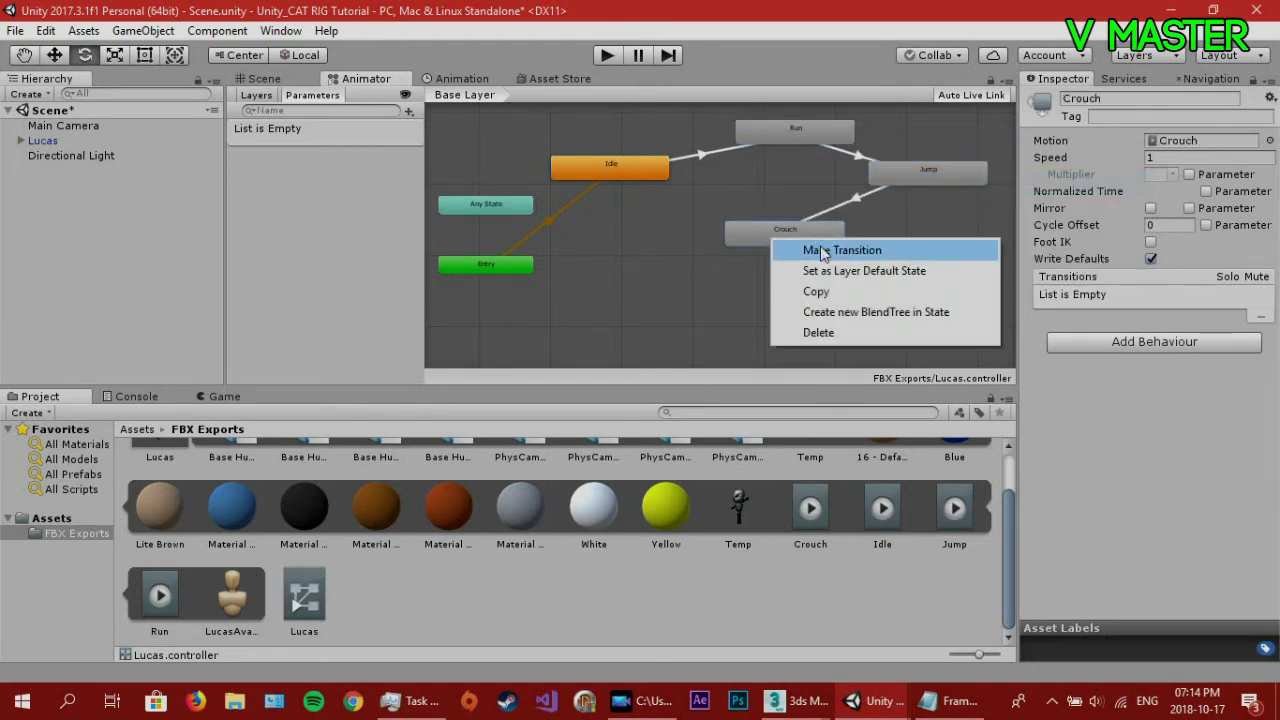
{"action": "left_click", "coordinate": [822, 251]}
{"action": "right_click", "coordinate": [820, 246]}
{"action": "right_click", "coordinate": [763, 233]}
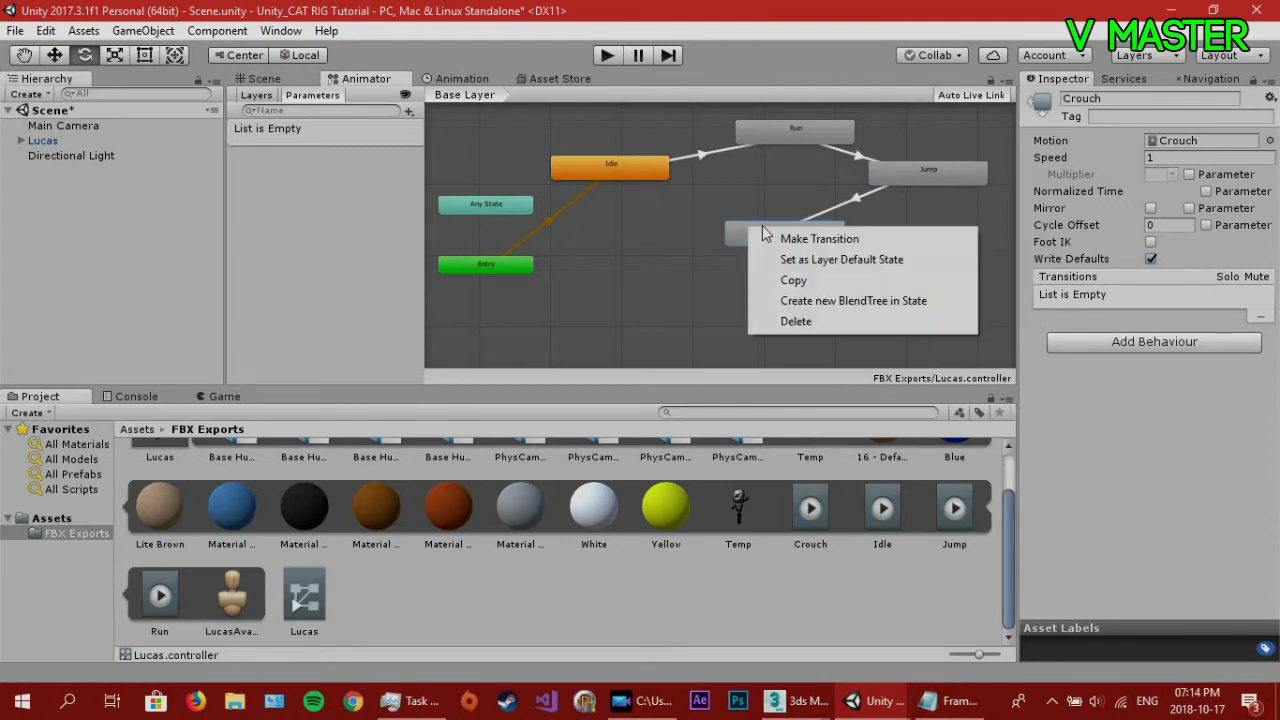
Run the scene to test the chained animations, and stop playback.
{"action": "key", "text": "ctrl+p"}
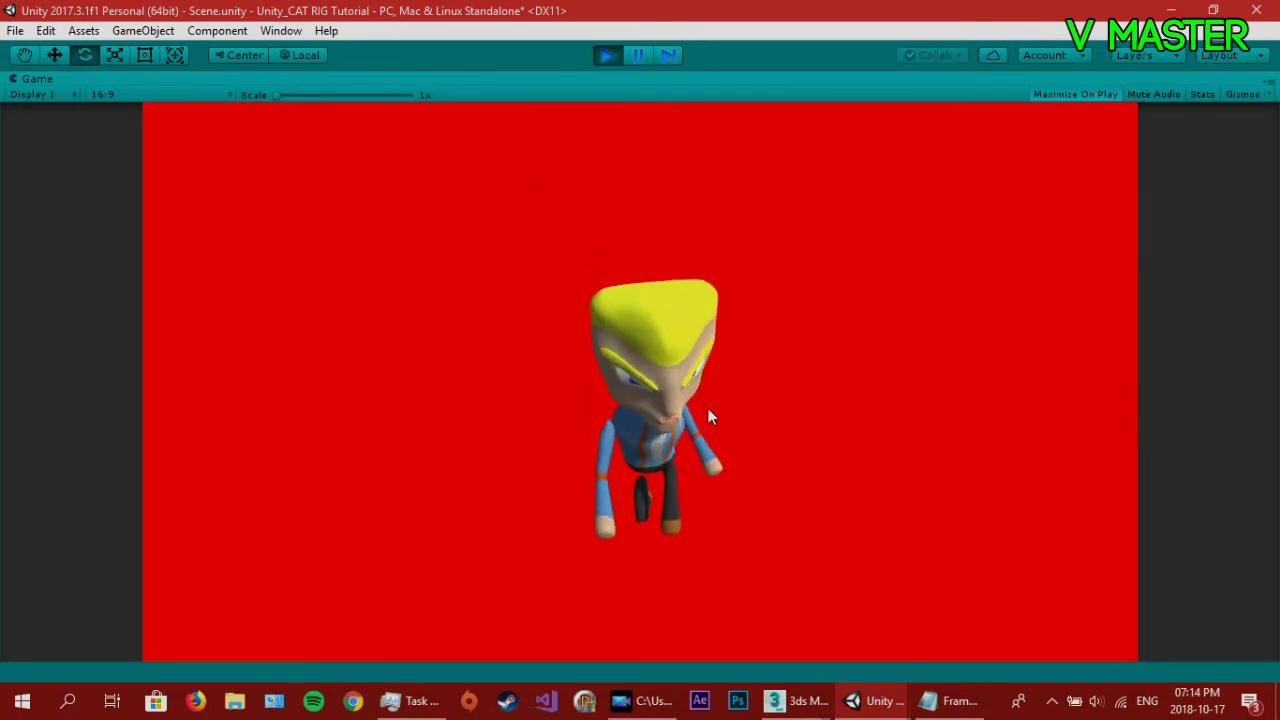
{"action": "left_click", "coordinate": [607, 62]}
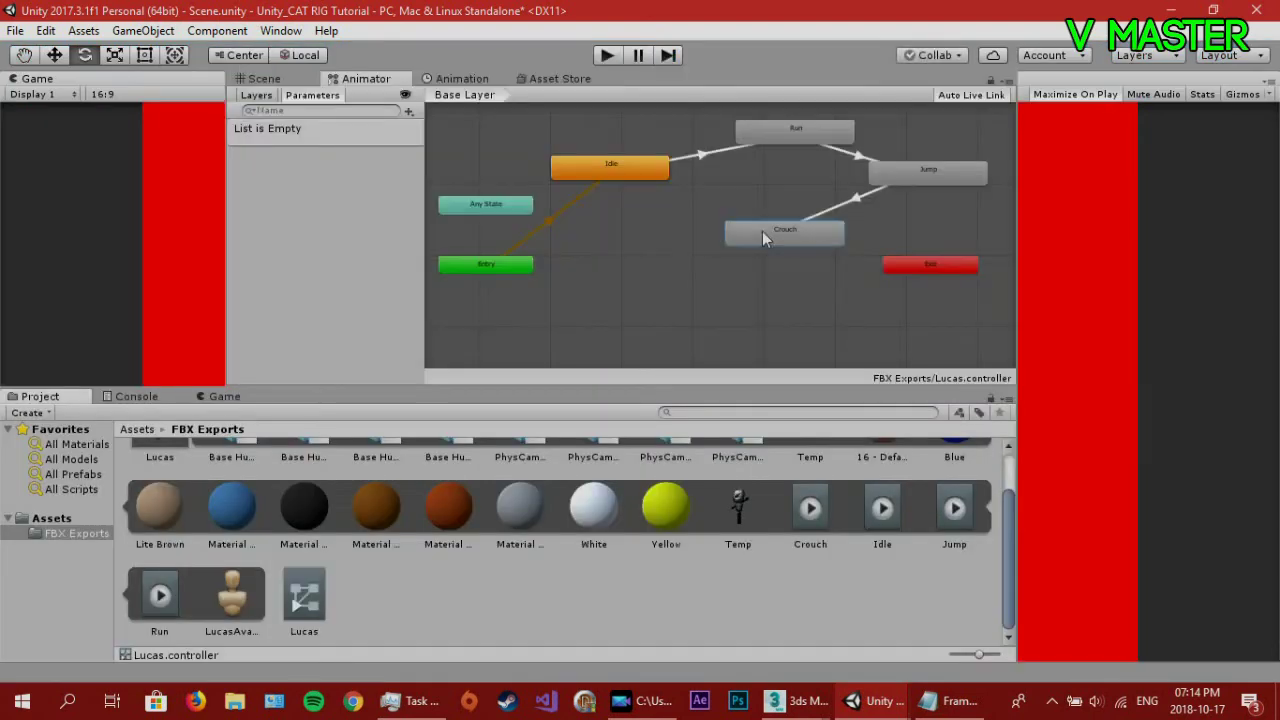
Add a Bool parameter named Run and set Run true as the condition of the Idle to Run transition.
{"action": "left_click", "coordinate": [684, 157]}
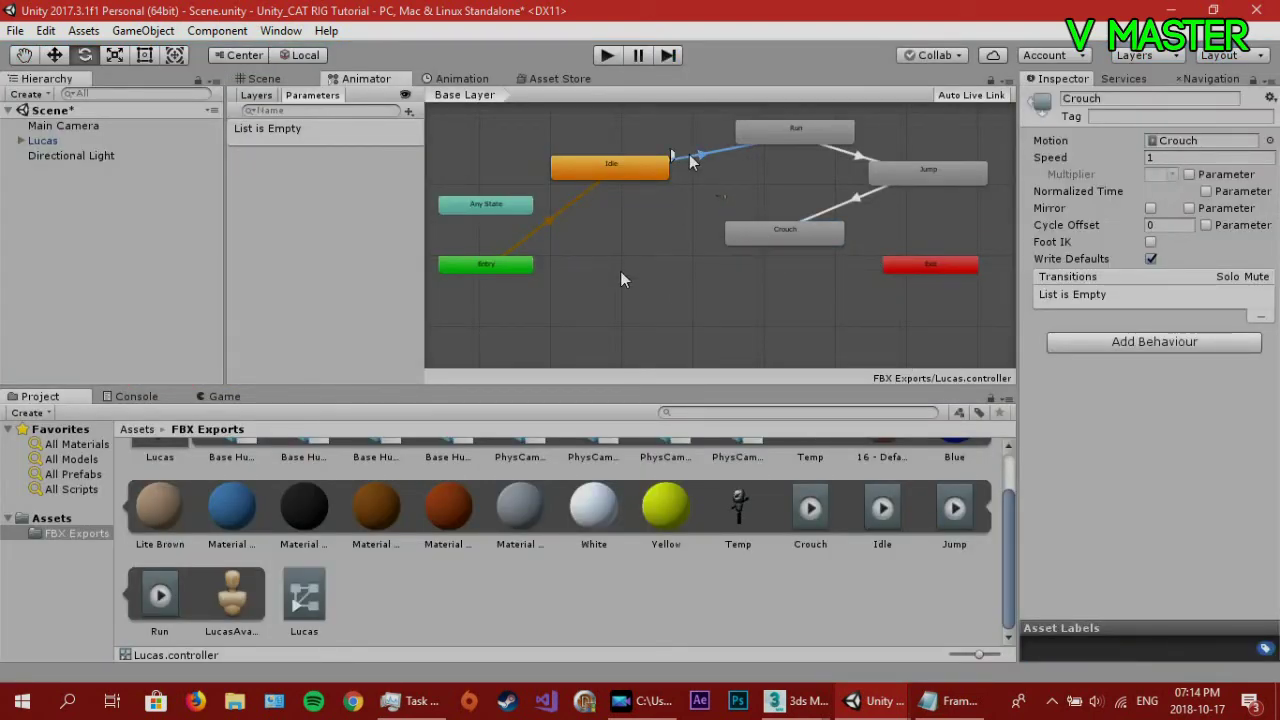
{"action": "left_click", "coordinate": [408, 111]}
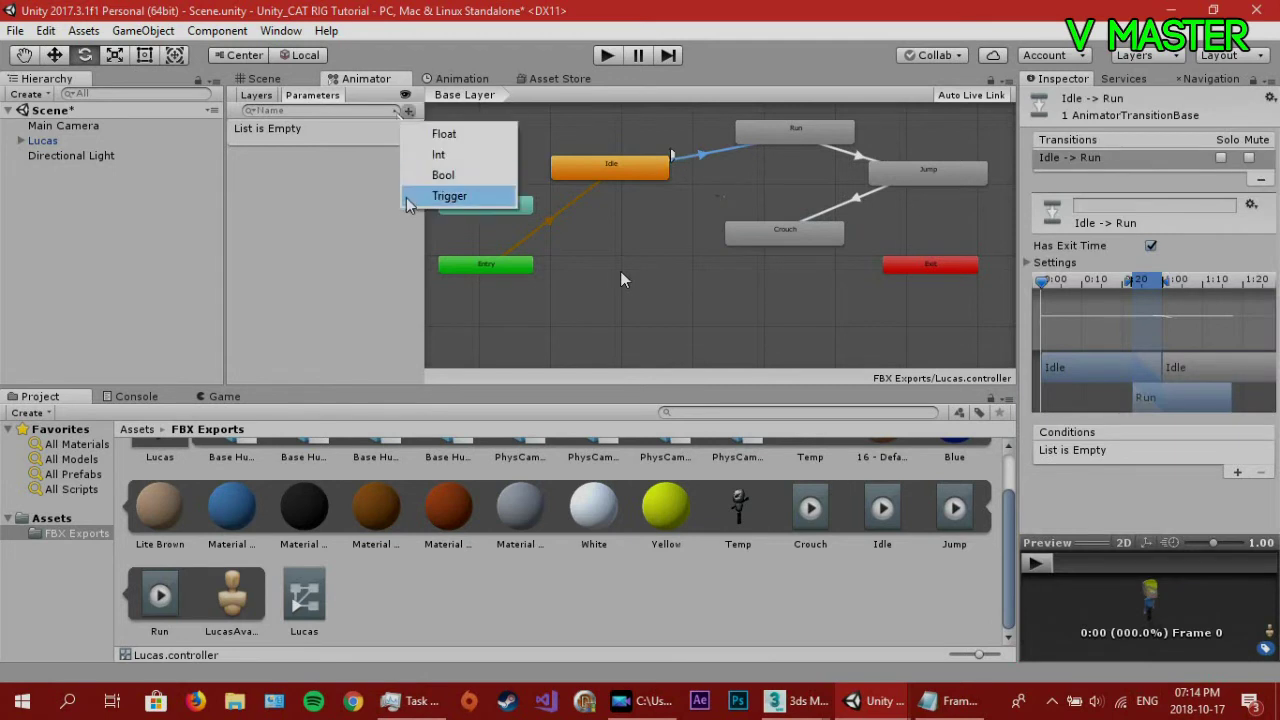
{"action": "left_click", "coordinate": [465, 175]}
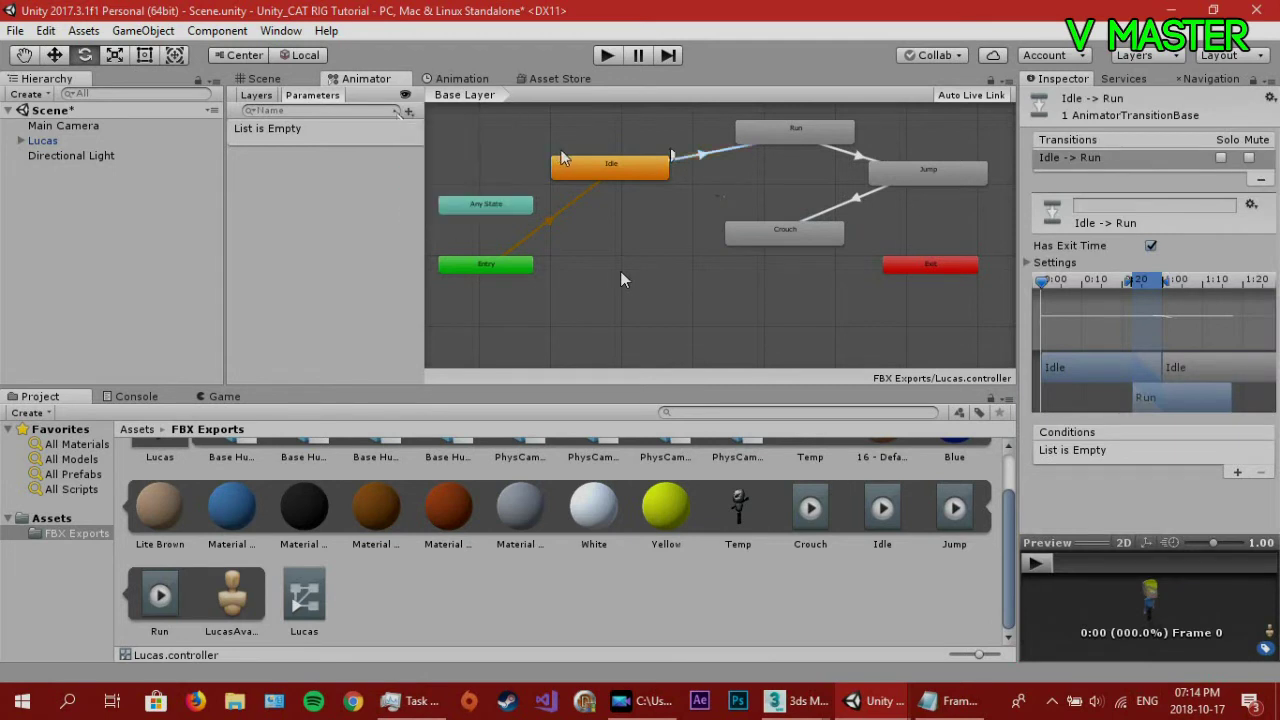
{"action": "left_click", "coordinate": [410, 112]}
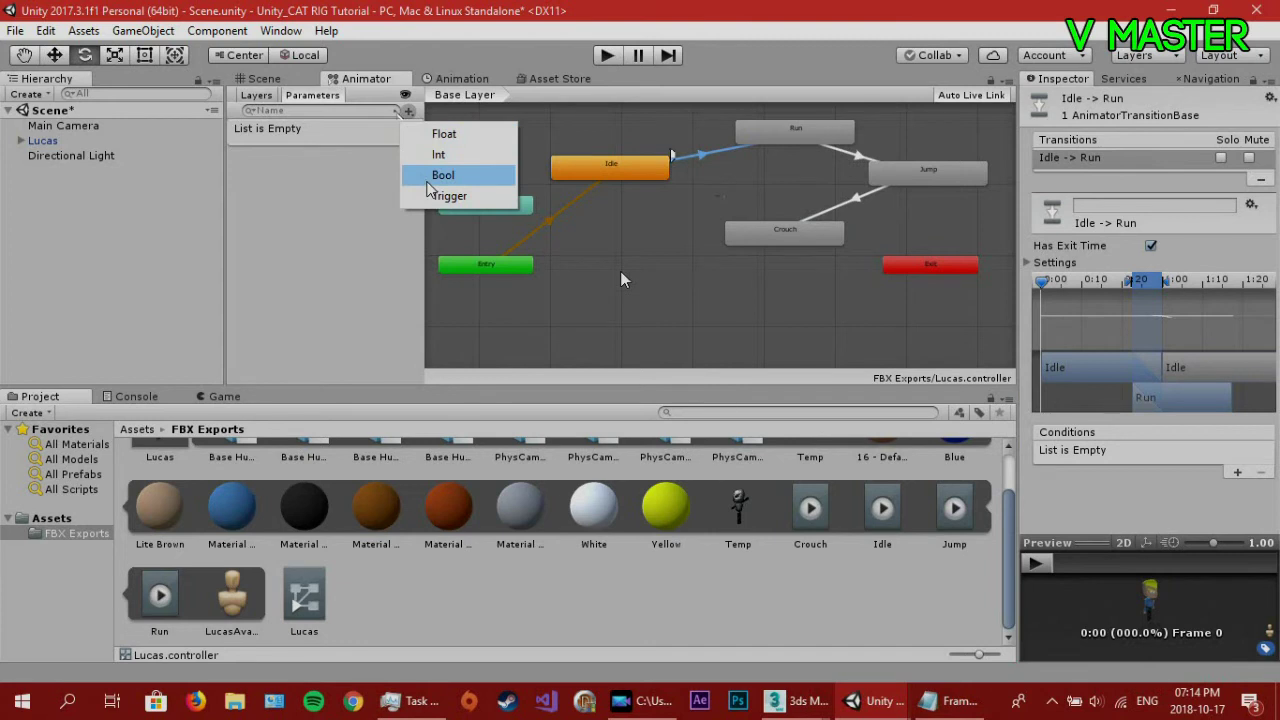
{"action": "left_click", "coordinate": [427, 183]}
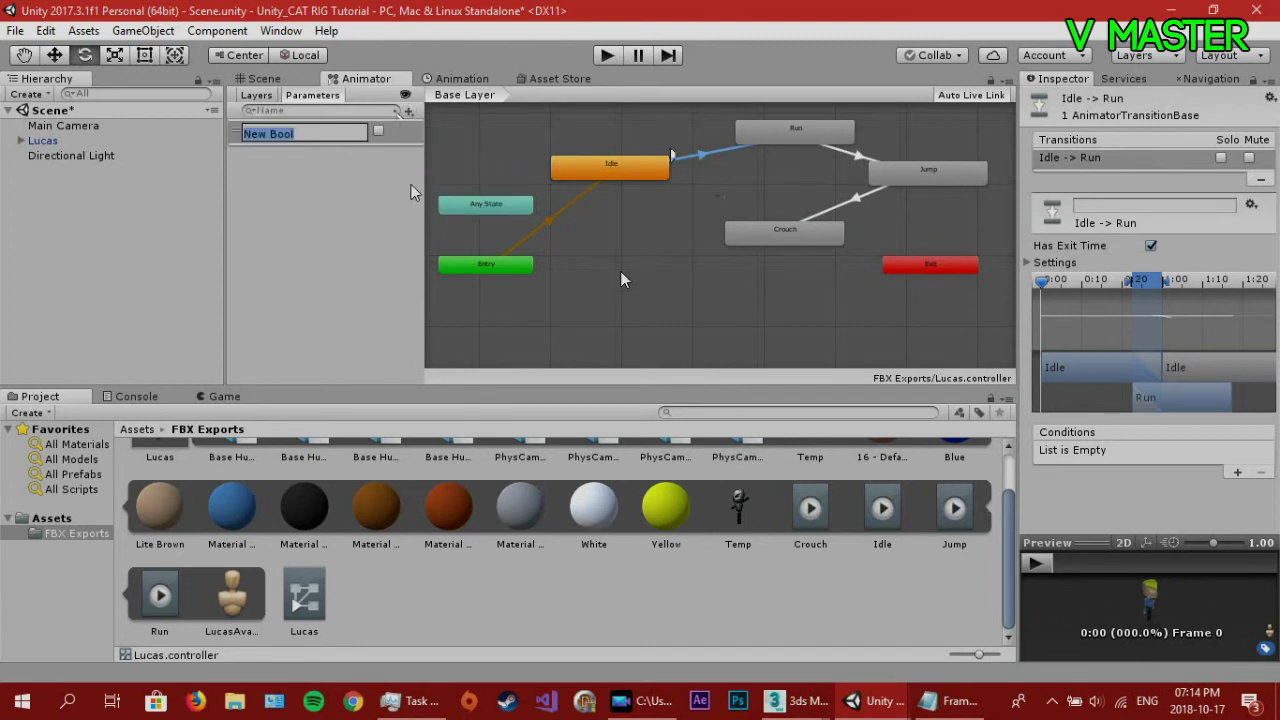
{"action": "type", "text": "Run"}
{"action": "key", "text": "Return"}
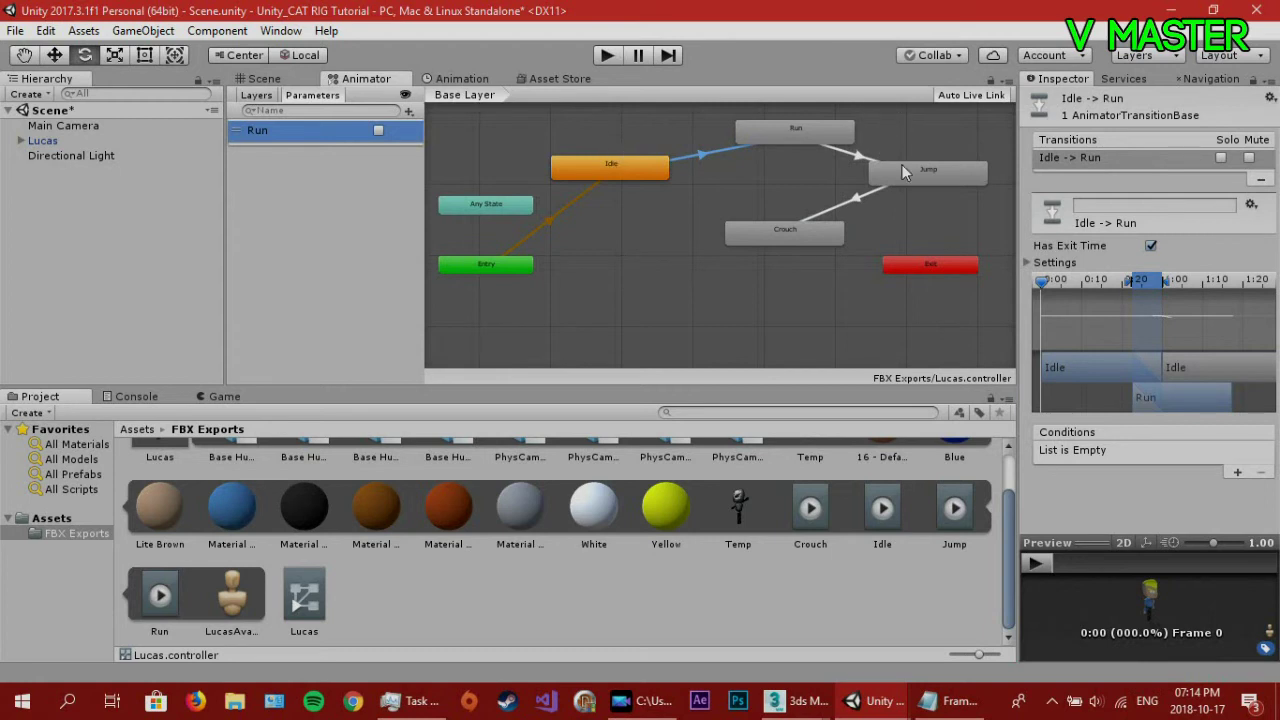
{"action": "left_click", "coordinate": [1238, 473]}
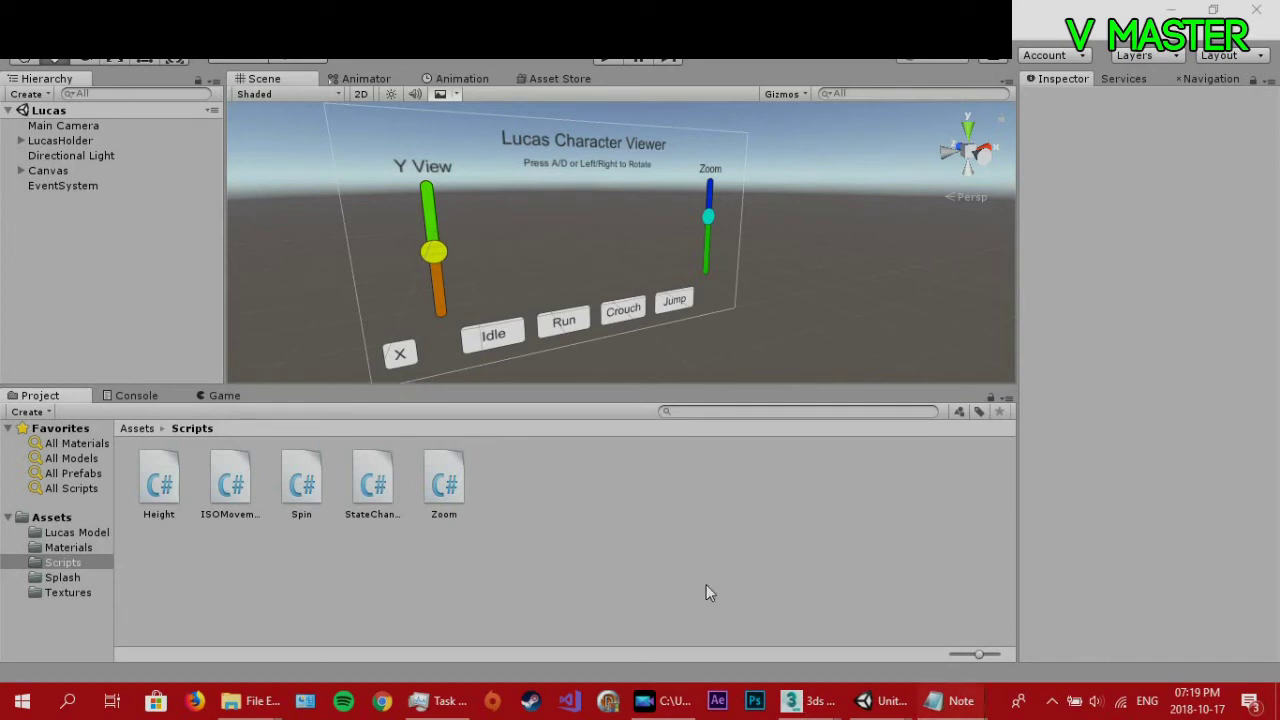
Bring up StateChanger.cs in Notepad, reposition its window, and switch back to the Unity project with Lucas's controller.
{"action": "left_click", "coordinate": [950, 700]}
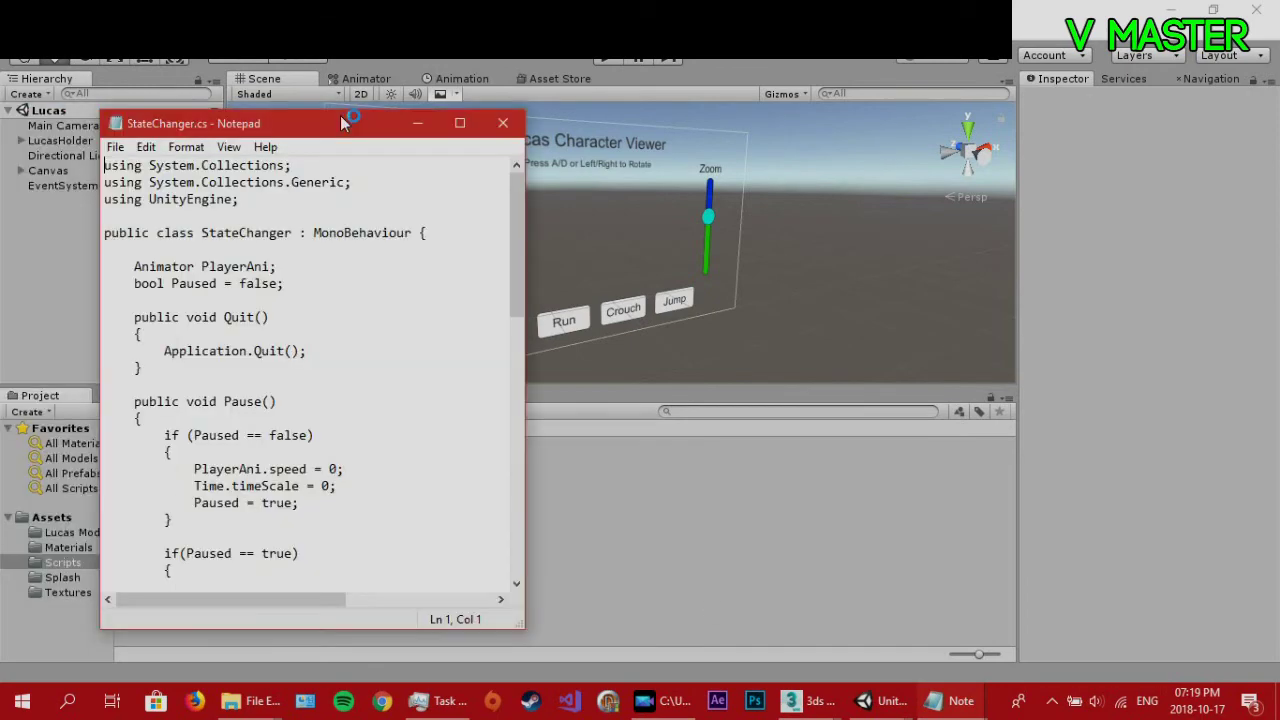
{"action": "left_click_drag", "start_coordinate": [340, 115], "coordinate": [390, 107]}
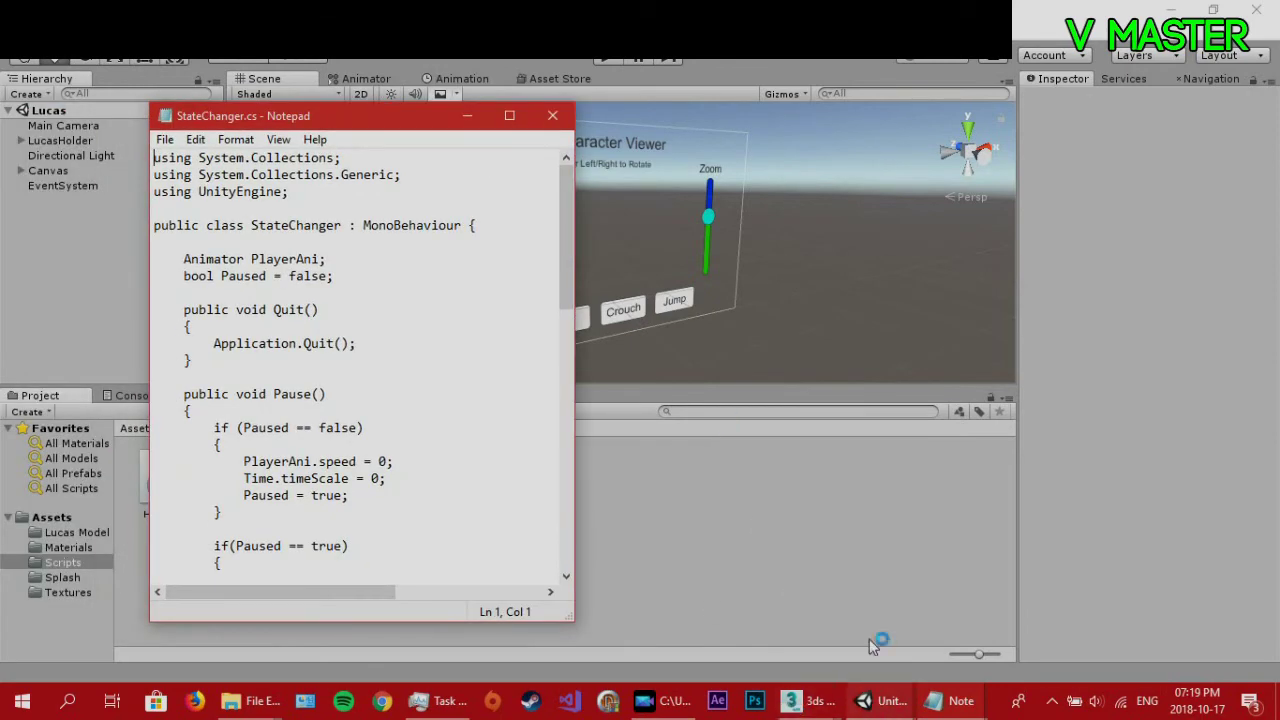
{"action": "mouse_move", "coordinate": [880, 700]}
{"action": "left_click", "coordinate": [788, 582]}
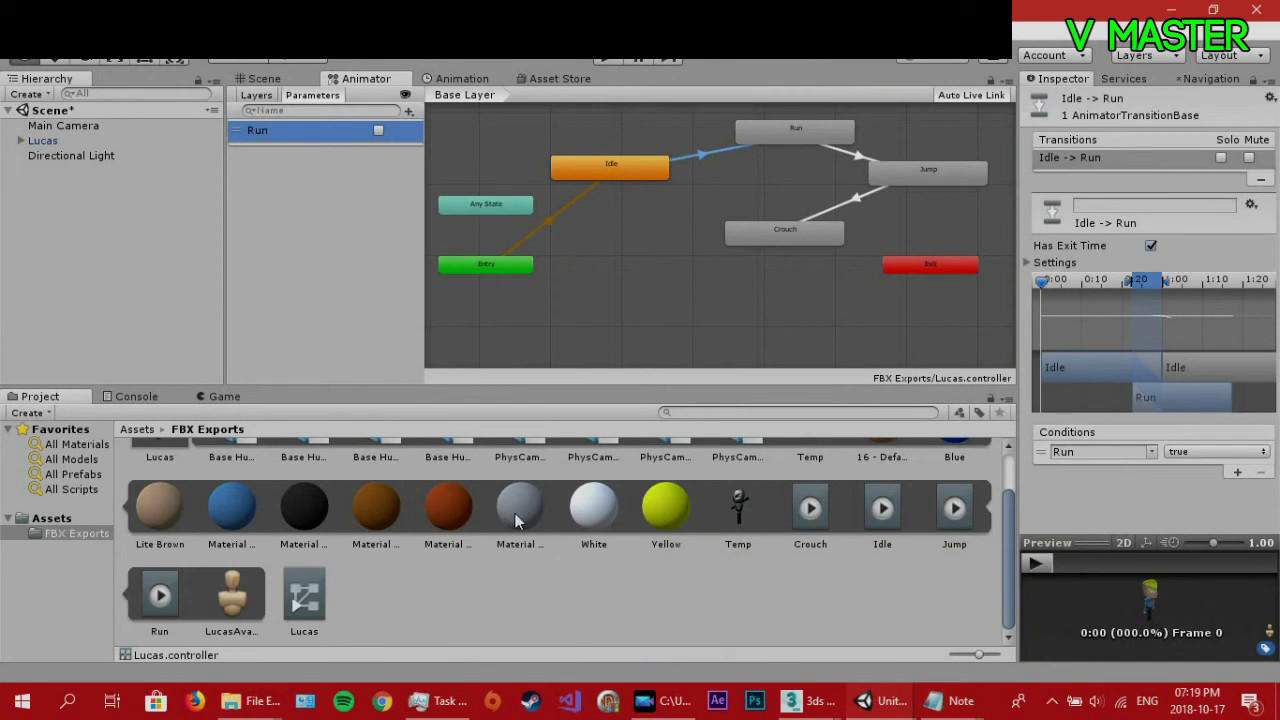
Add two more Bool parameters named Idle and Jump to Lucas's animator controller.
{"action": "scroll", "coordinate": [517, 520], "scroll_direction": "up", "scroll_amount": 1}
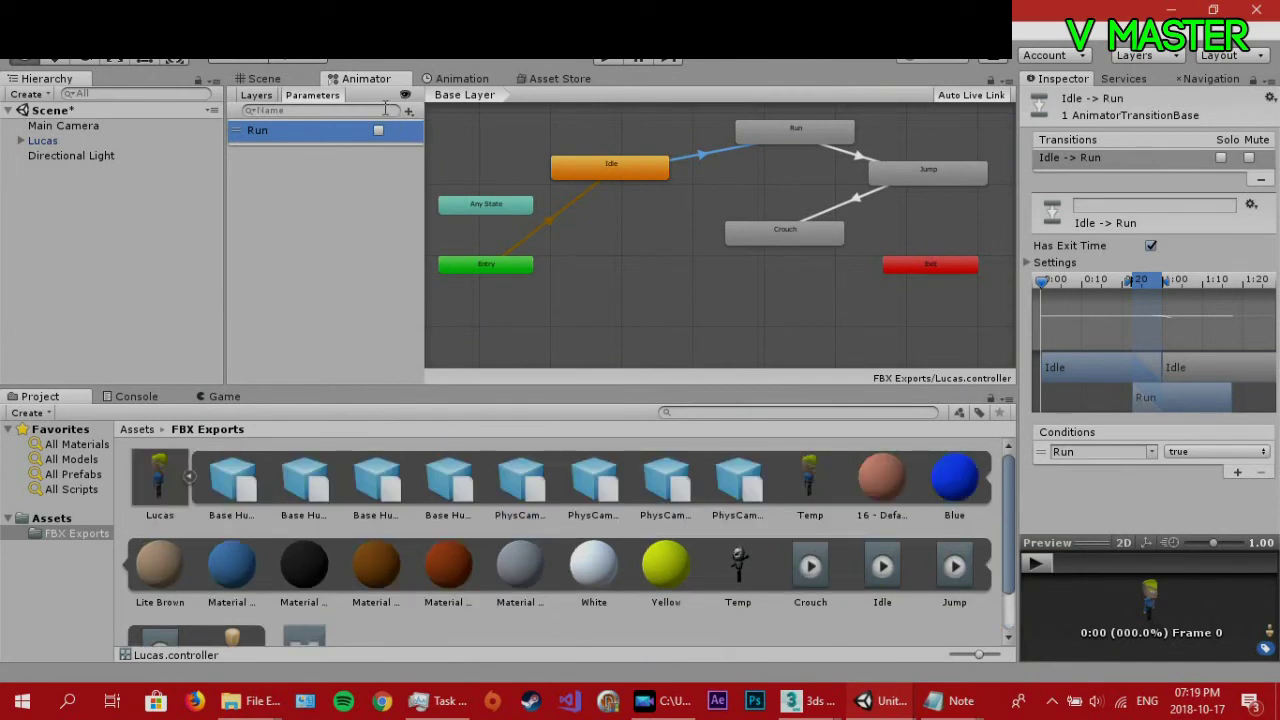
{"action": "left_click", "coordinate": [409, 111]}
{"action": "left_click", "coordinate": [438, 175]}
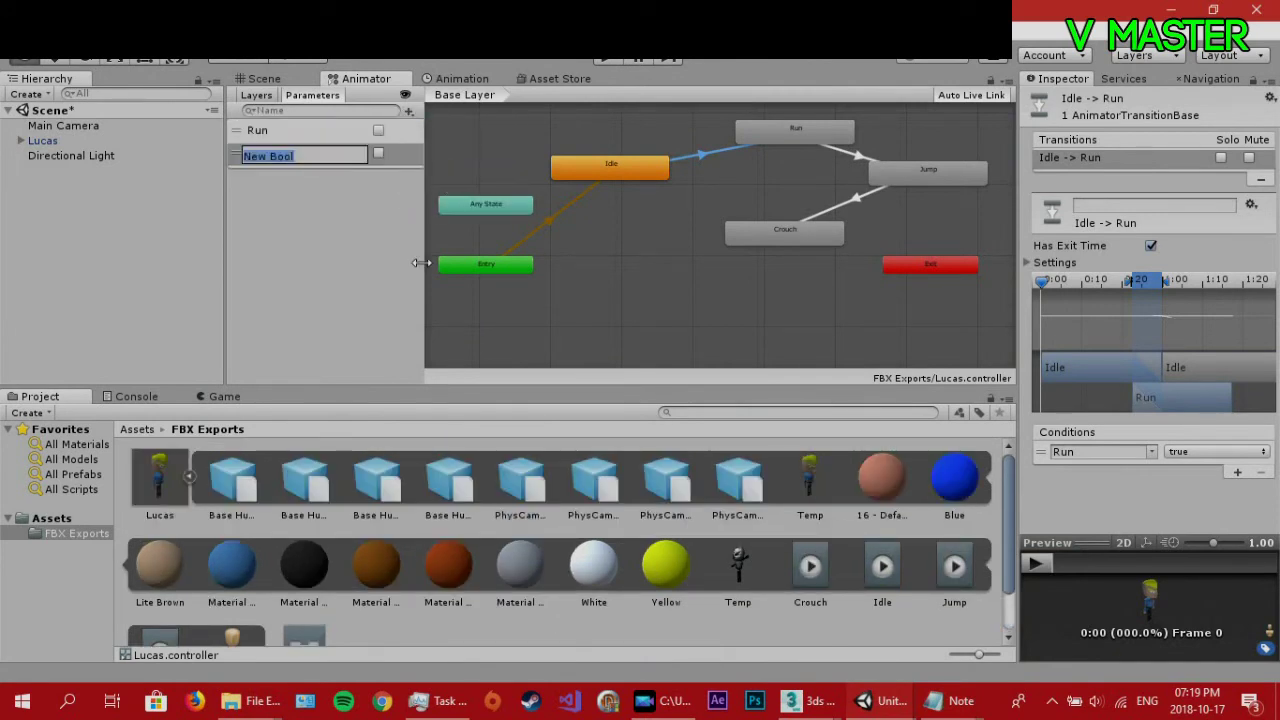
{"action": "type", "text": "Idle"}
{"action": "key", "text": "Return"}
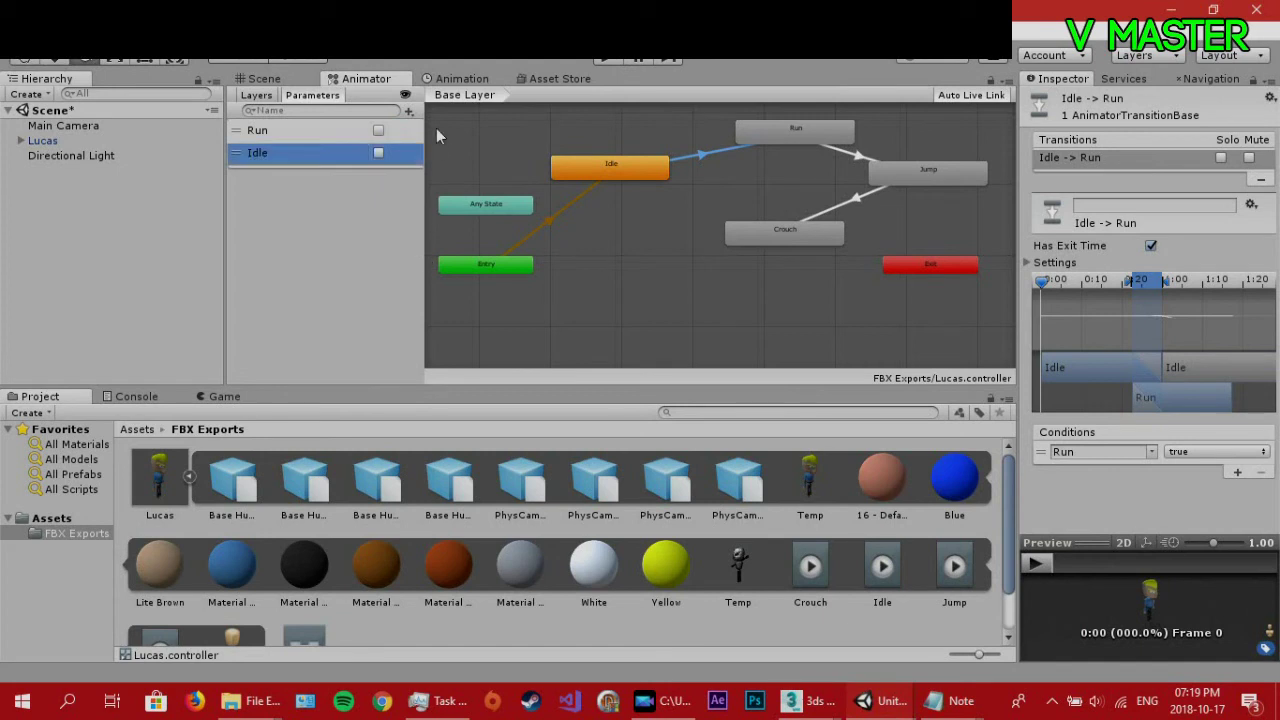
{"action": "left_click", "coordinate": [409, 111]}
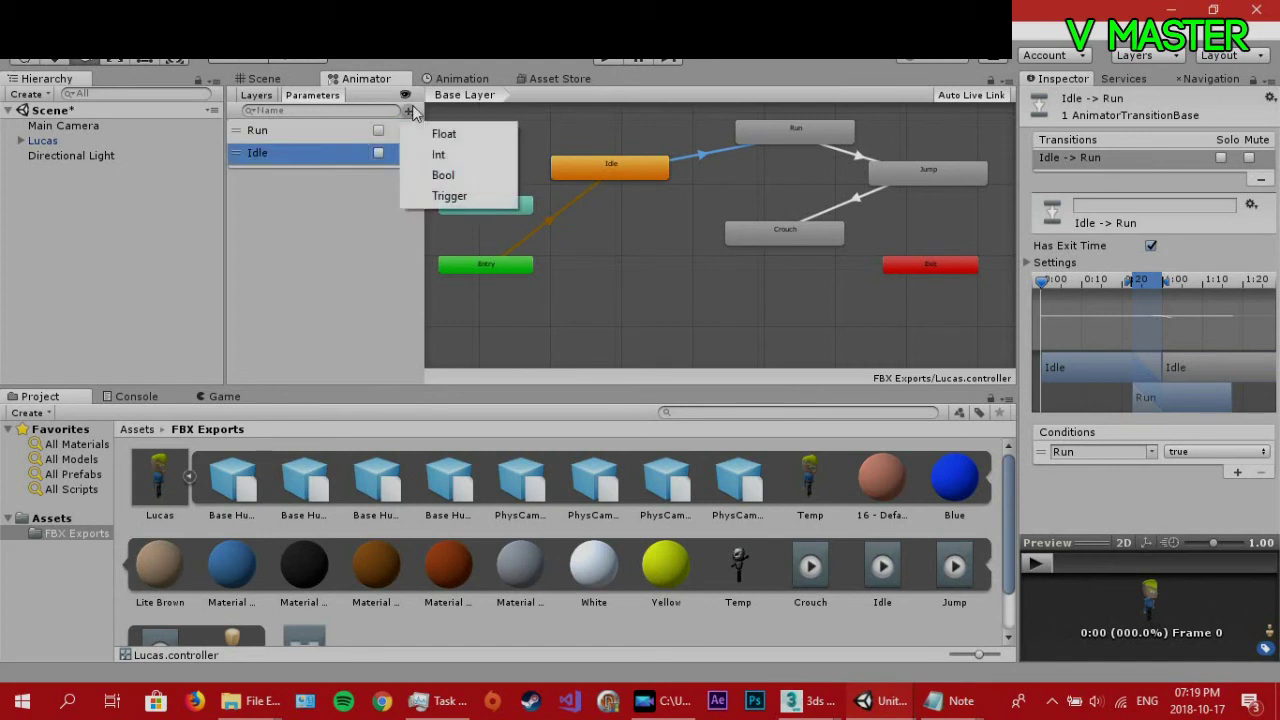
{"action": "left_click", "coordinate": [457, 173]}
{"action": "type", "text": "Ju"}
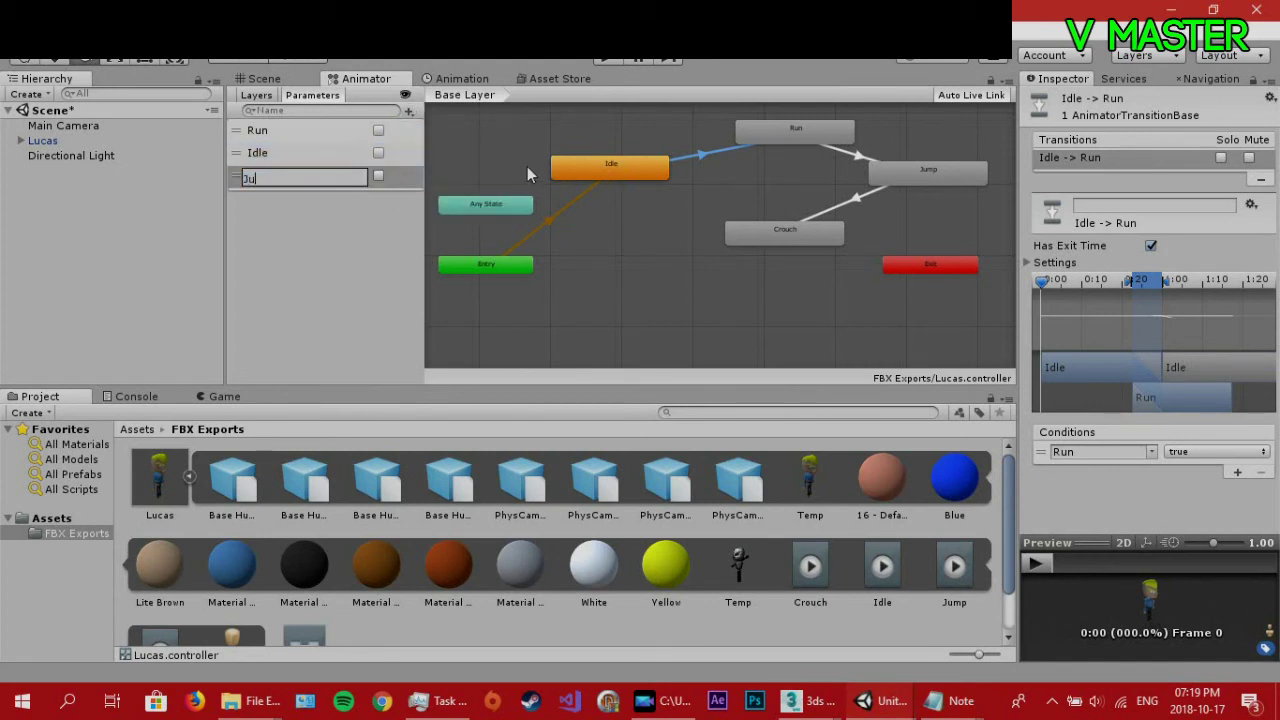
{"action": "type", "text": "mp"}
{"action": "key", "text": "Return"}
Switch to the Lucas Character Viewer project in Unity and display the animator graph of Lucas3 under LucasHolder.
{"action": "key", "text": "alt+Tab"}
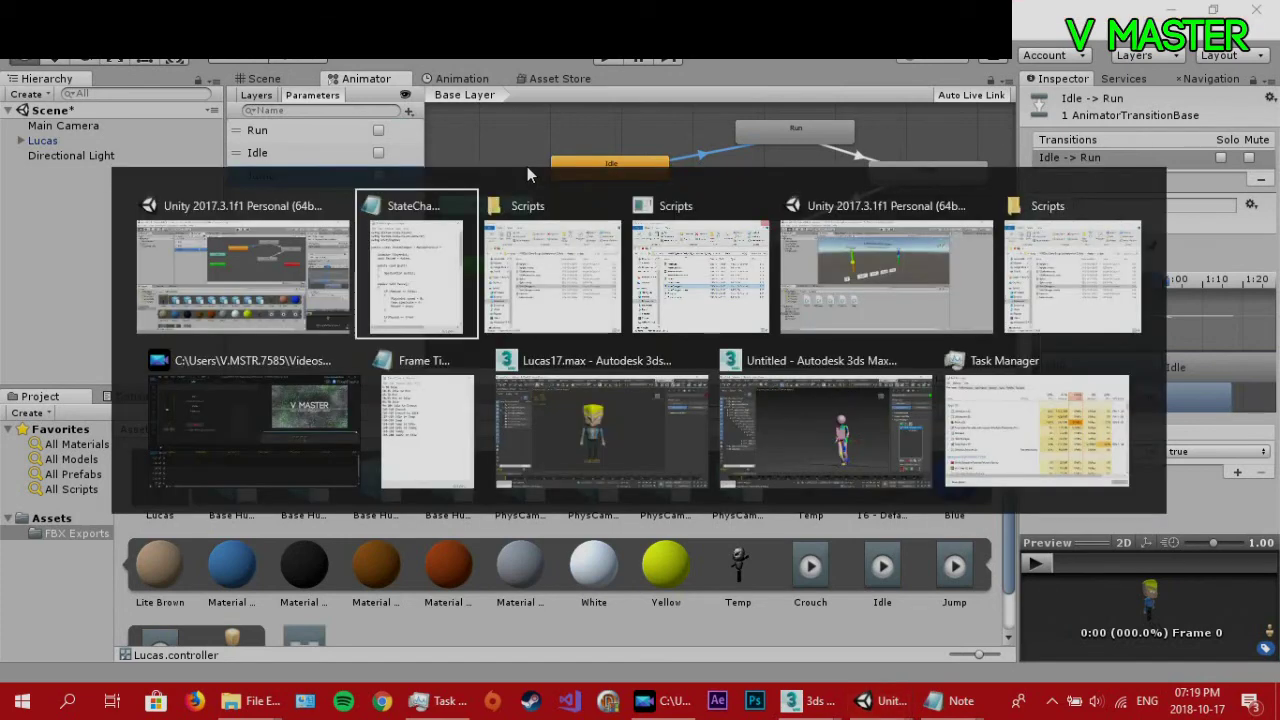
{"action": "key", "text": "alt+Tab"}
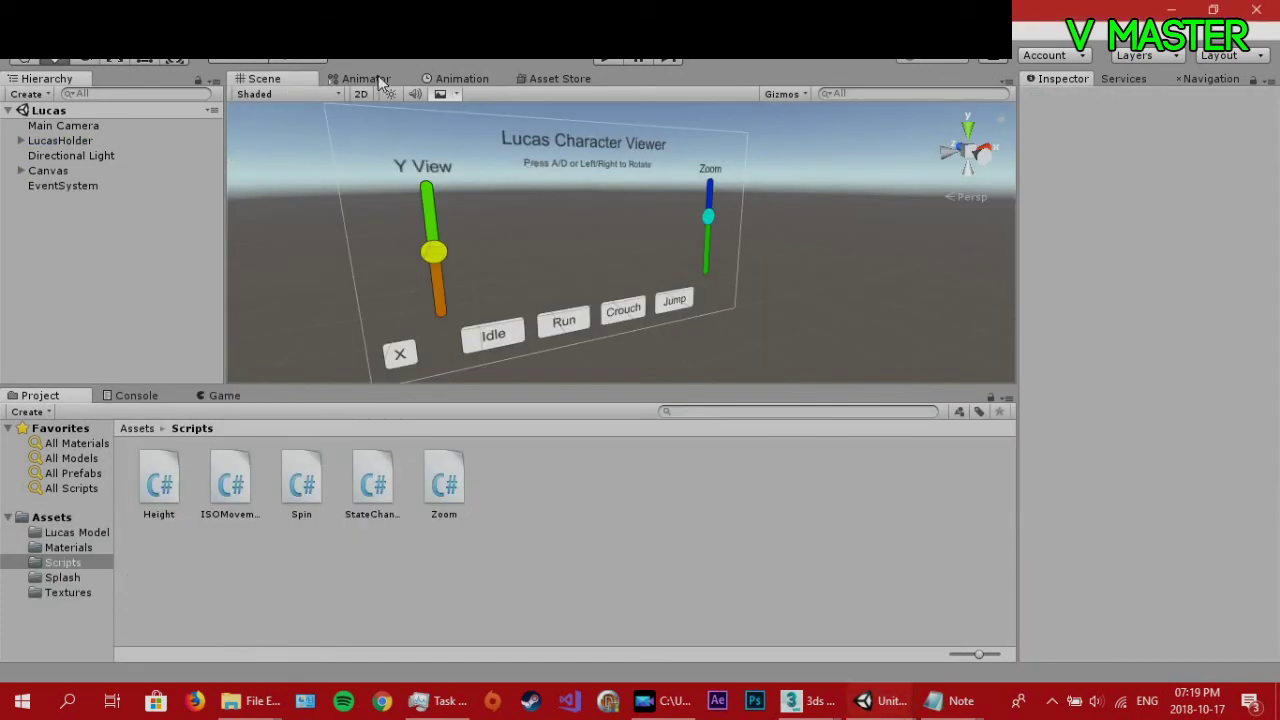
{"action": "left_click", "coordinate": [379, 80]}
{"action": "left_click", "coordinate": [30, 143]}
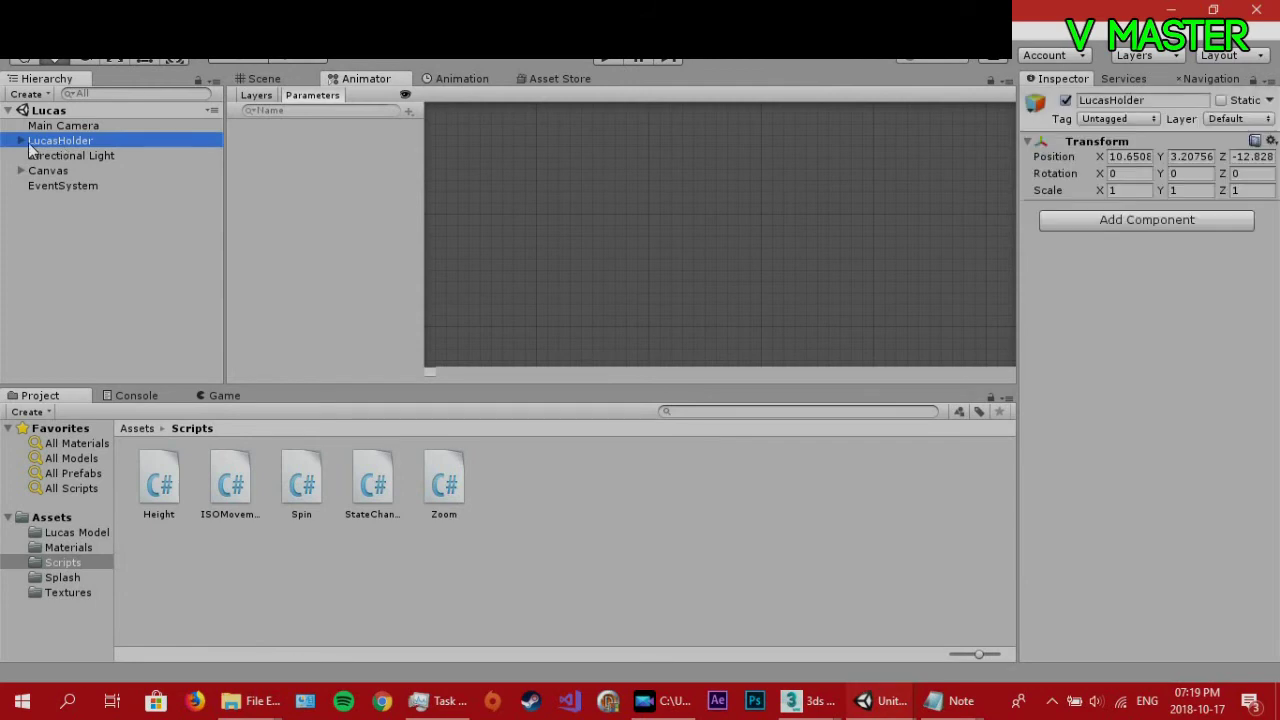
{"action": "left_click", "coordinate": [21, 141]}
{"action": "left_click", "coordinate": [60, 186]}
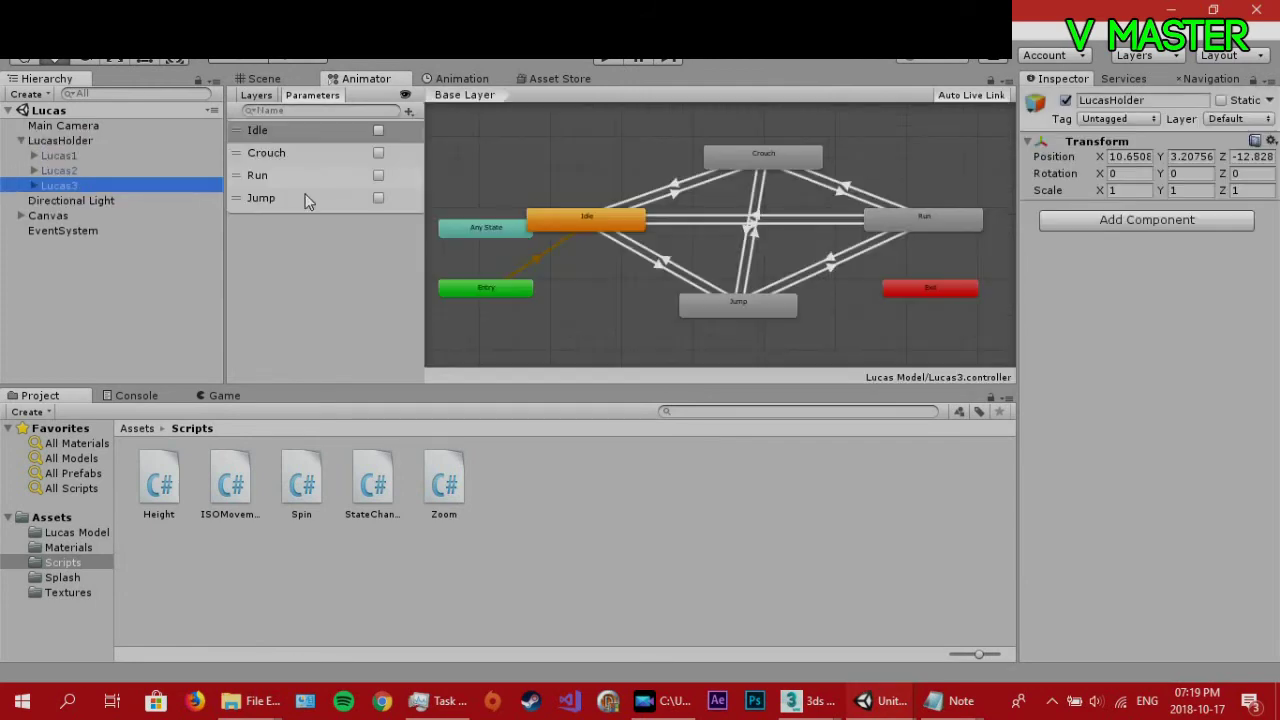
Inspect the conditions of the Crouch to Idle and Idle to Crouch transitions in the Lucas3 controller.
{"action": "left_click", "coordinate": [659, 197]}
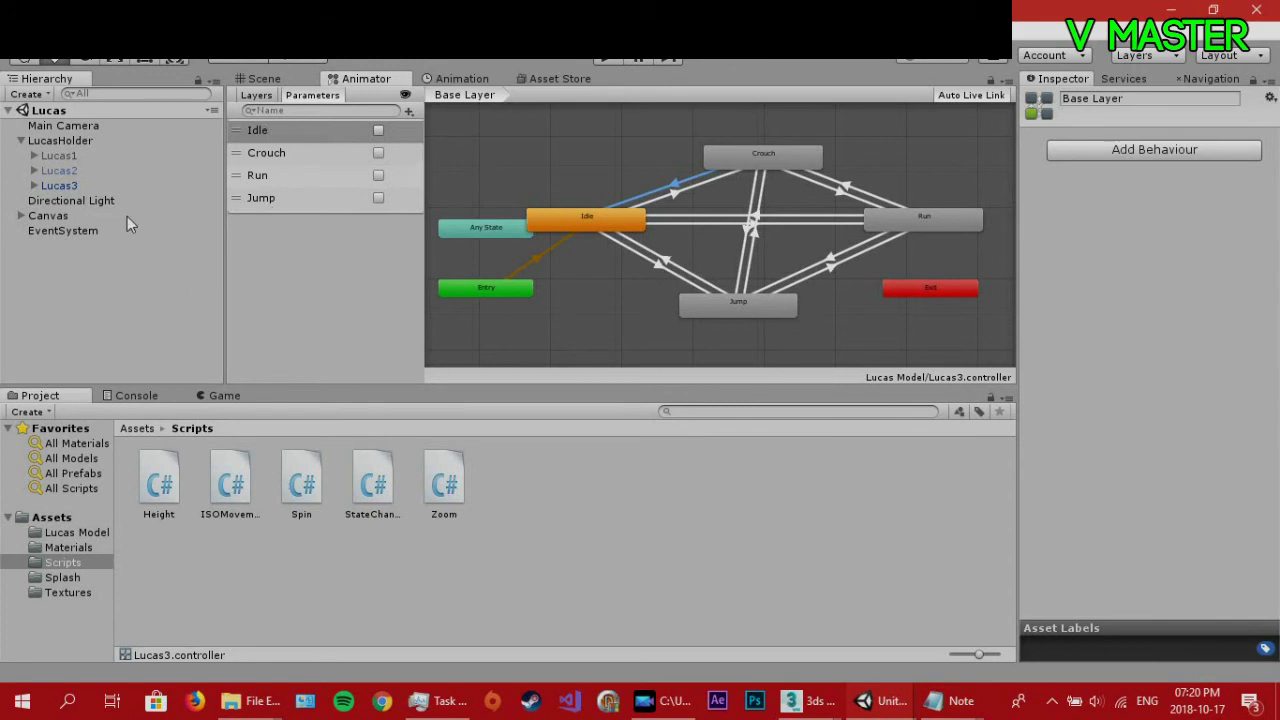
{"action": "left_click", "coordinate": [676, 184]}
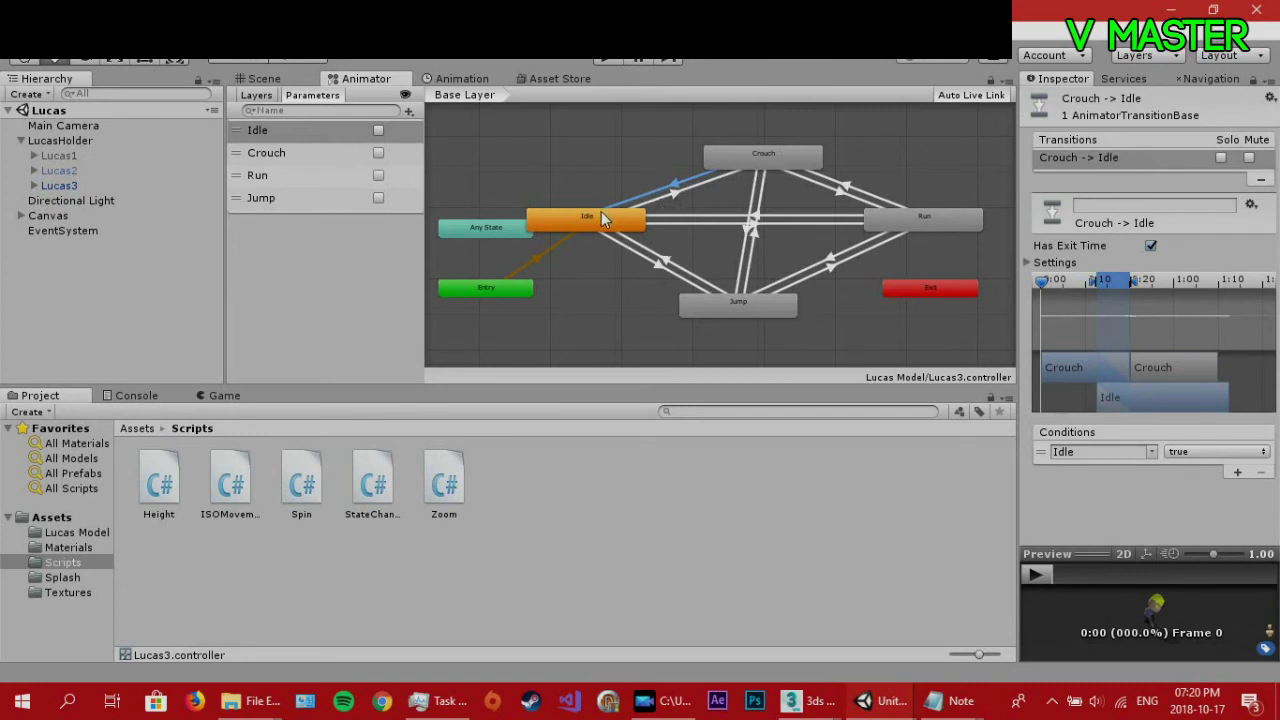
{"action": "left_click", "coordinate": [680, 184]}
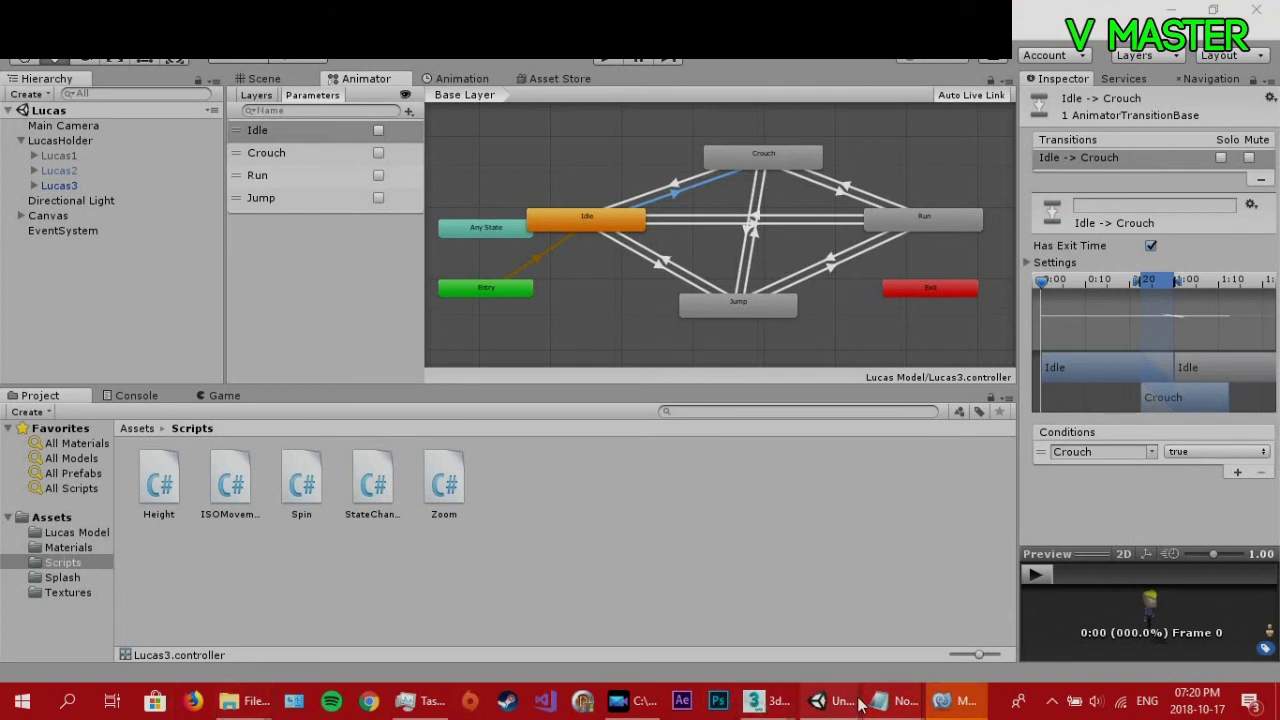
Switch to StateChanger.cs in Notepad and review the SetBool calls in its Idle, Run, Crouch and Jump functions.
{"action": "mouse_move", "coordinate": [903, 709]}
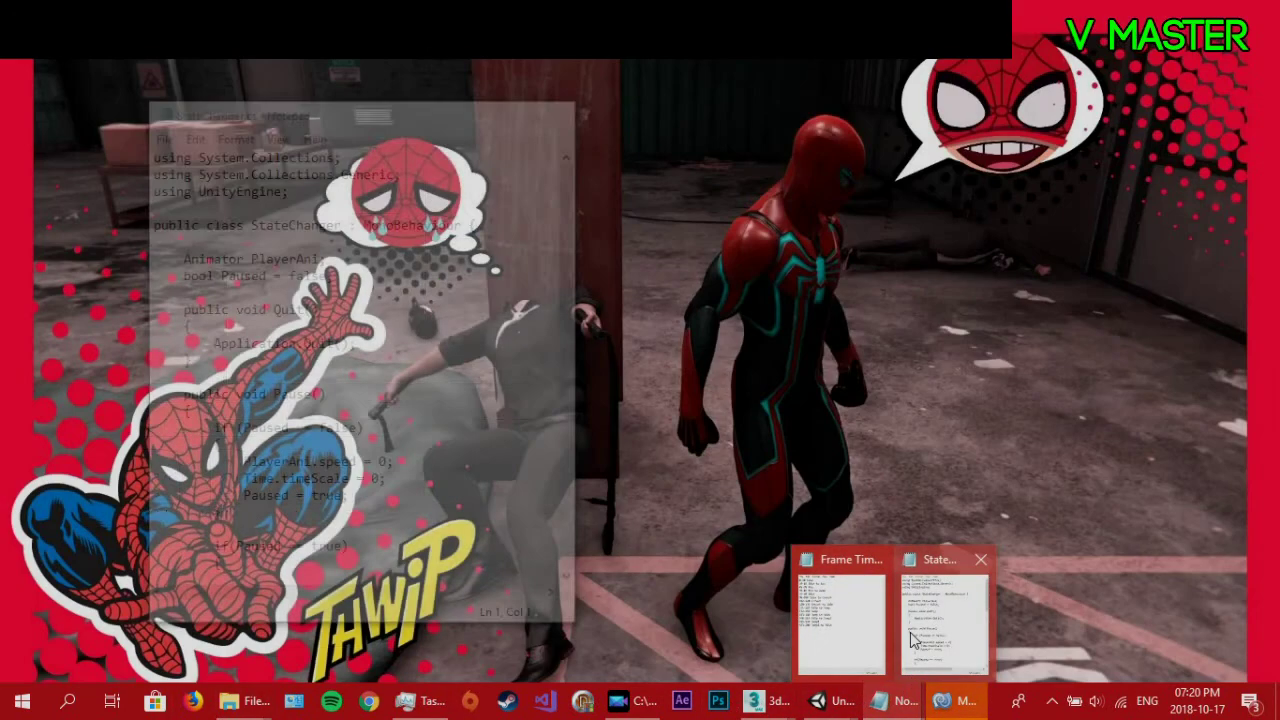
{"action": "left_click", "coordinate": [938, 620]}
{"action": "left_click_drag", "start_coordinate": [354, 108], "coordinate": [287, 13]}
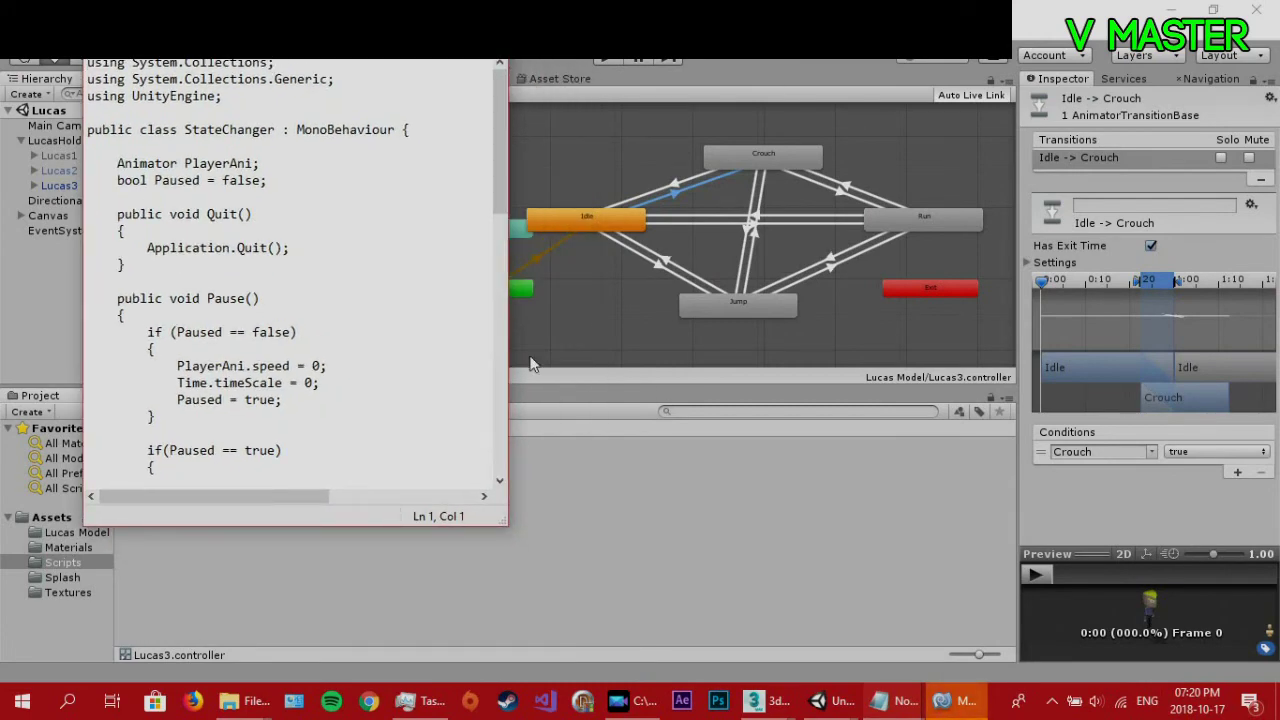
{"action": "scroll", "coordinate": [279, 300], "scroll_direction": "down", "scroll_amount": 2}
{"action": "scroll", "coordinate": [209, 131], "scroll_direction": "up", "scroll_amount": 2}
{"action": "scroll", "coordinate": [287, 260], "scroll_direction": "down", "scroll_amount": 12}
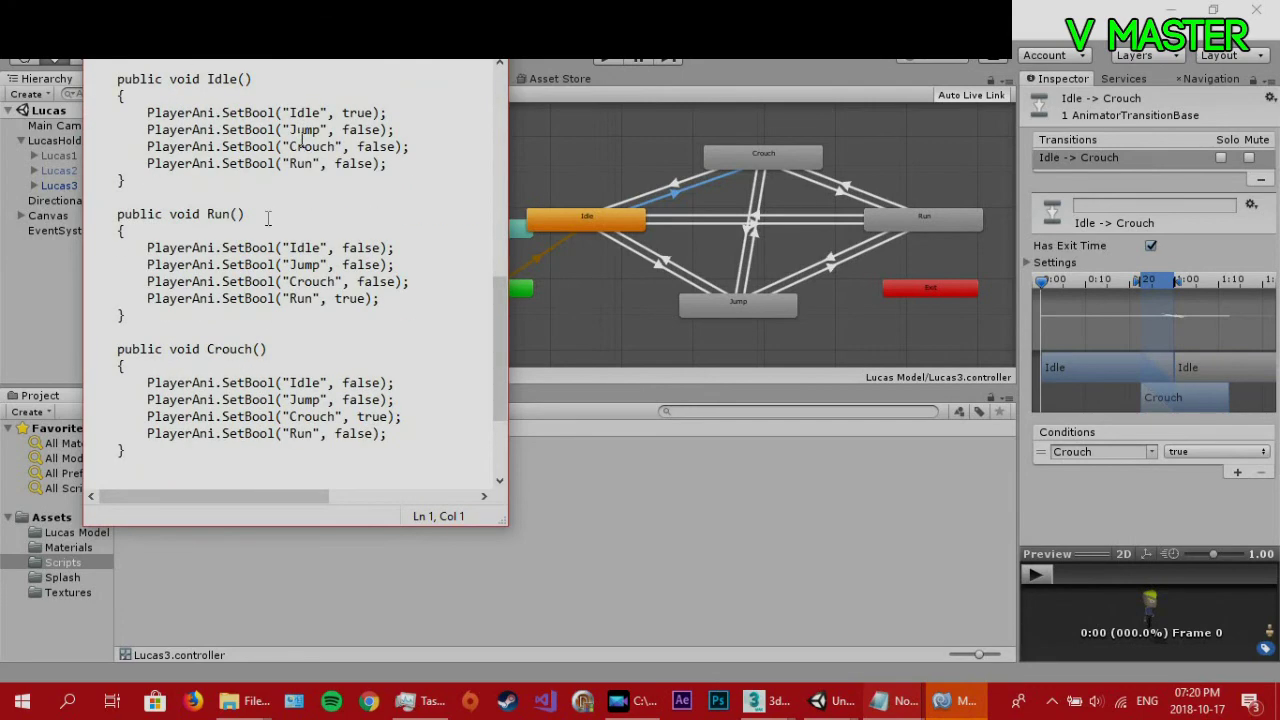
{"action": "scroll", "coordinate": [260, 170], "scroll_direction": "up", "scroll_amount": 2}
{"action": "scroll", "coordinate": [226, 205], "scroll_direction": "down", "scroll_amount": 2}
{"action": "left_click_drag", "start_coordinate": [374, 18], "coordinate": [829, 69]}
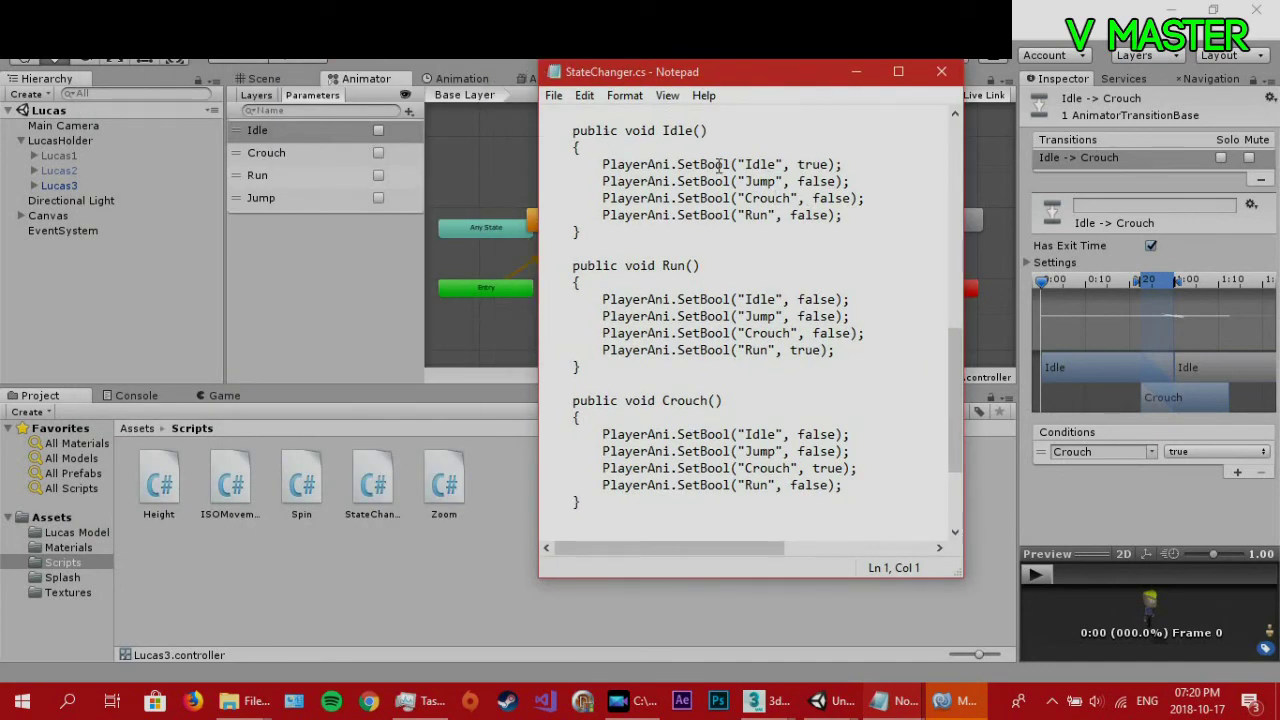
{"action": "scroll", "coordinate": [797, 275], "scroll_direction": "down", "scroll_amount": 2}
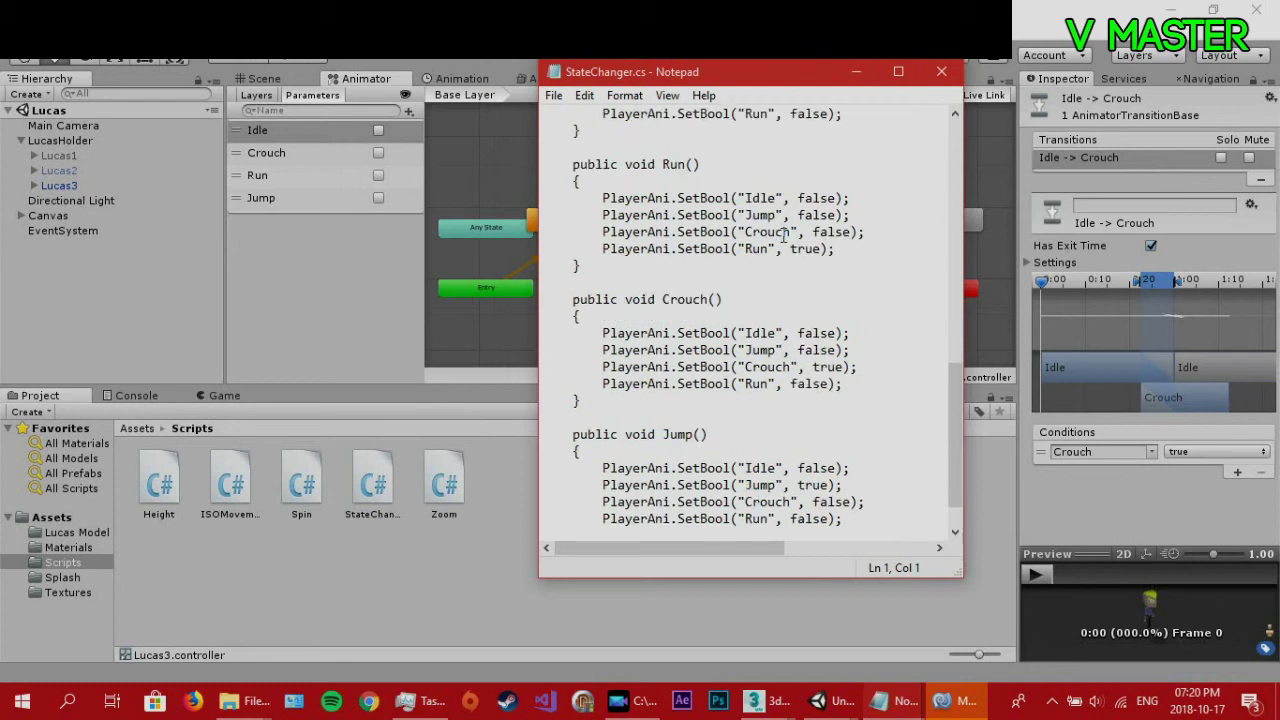
{"action": "scroll", "coordinate": [760, 351], "scroll_direction": "down", "scroll_amount": 1}
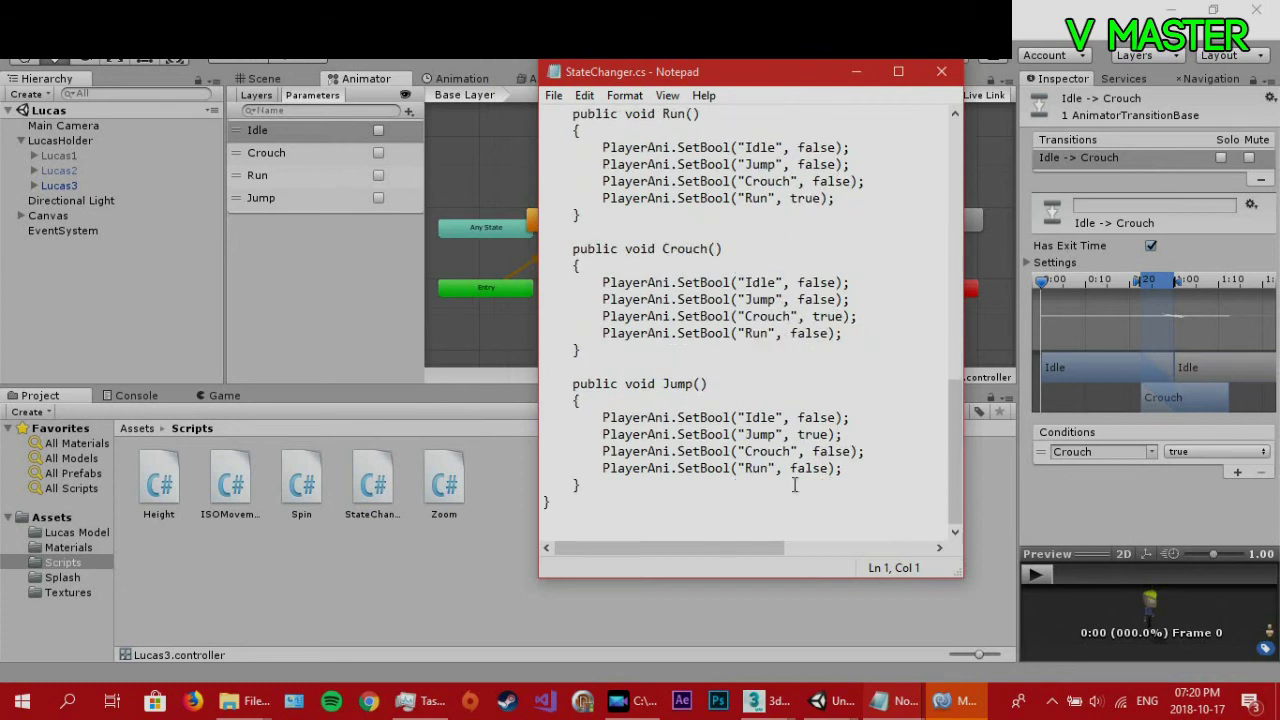
Return to Unity, select the StateChanger script, and show the State Changer component attached to Button Holder under Canvas.
{"action": "left_click", "coordinate": [642, 605]}
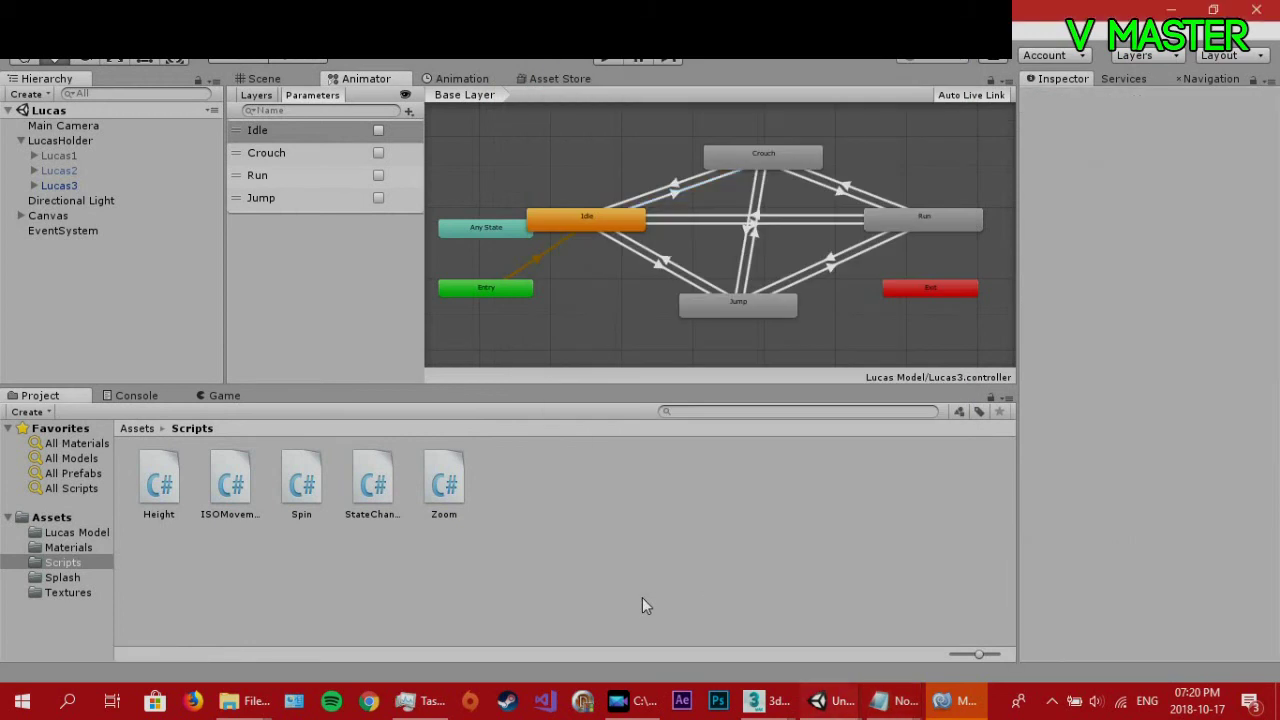
{"action": "left_click", "coordinate": [352, 493]}
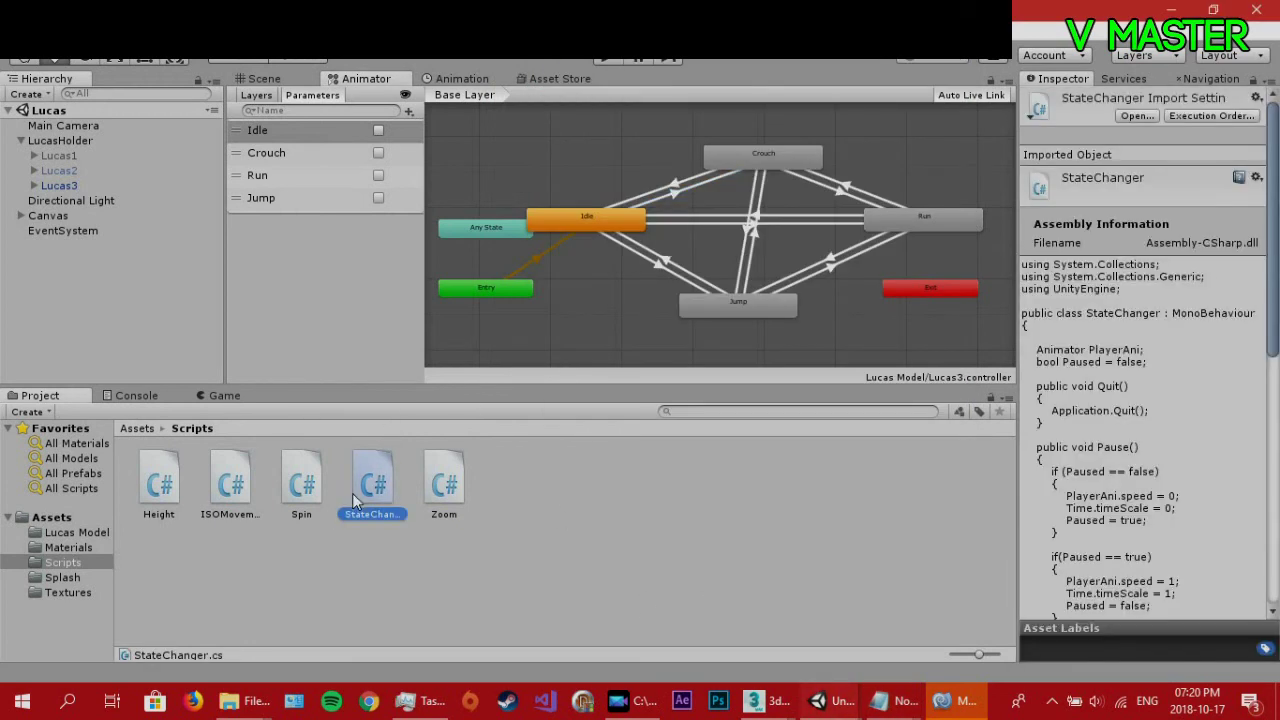
{"action": "left_click", "coordinate": [21, 216]}
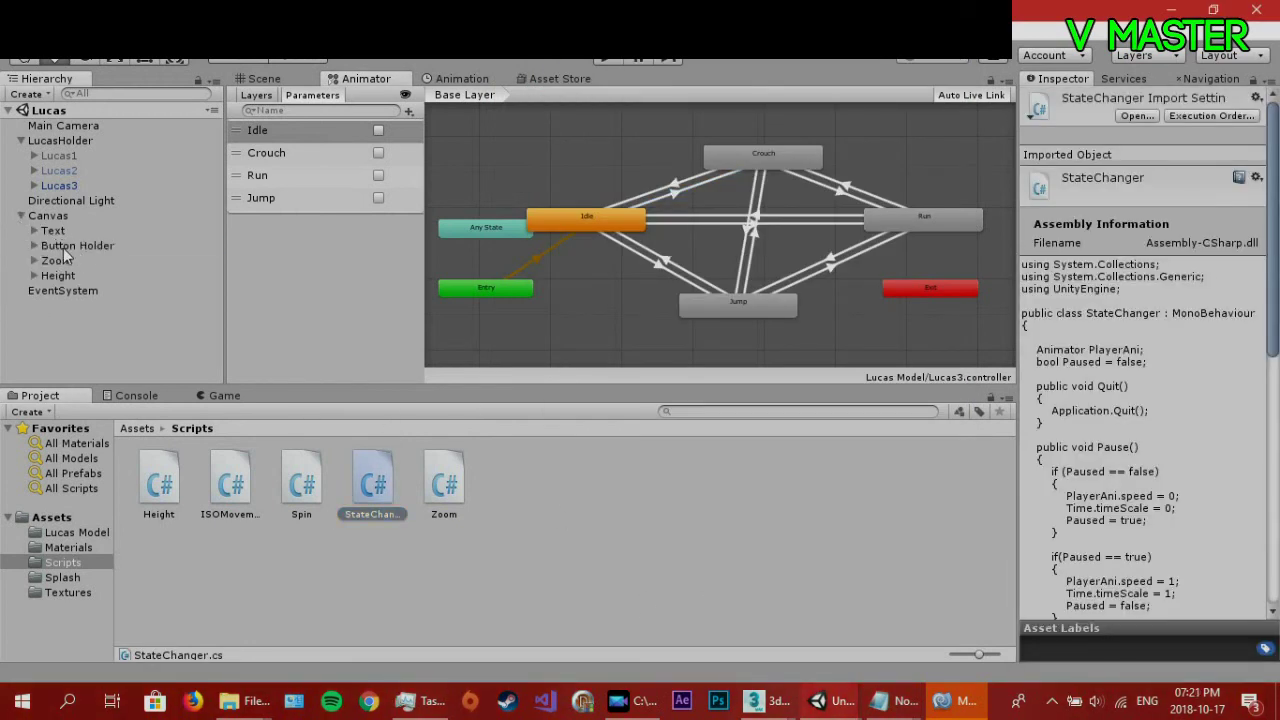
{"action": "left_click", "coordinate": [63, 247]}
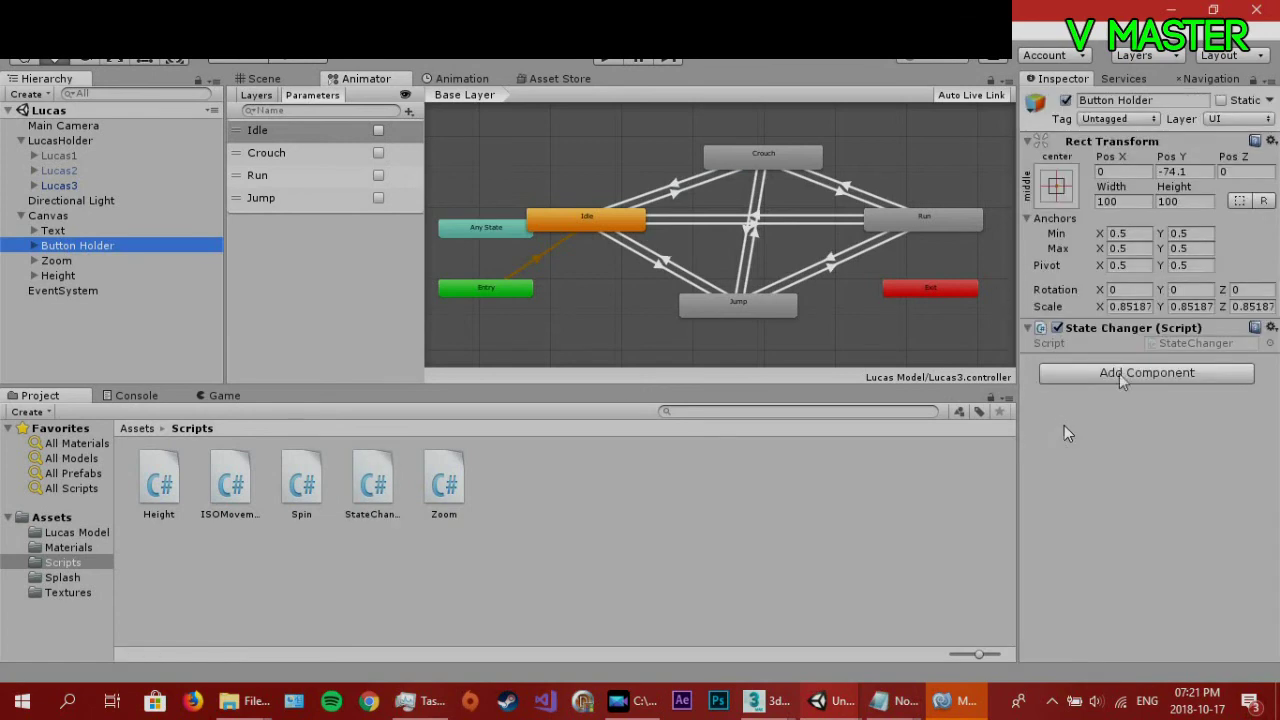
Inspect the Run button's On Click event under Button Holder and look through the functions available for its StateChanger.Run assignment.
{"action": "left_click", "coordinate": [35, 246]}
{"action": "left_click", "coordinate": [64, 260]}
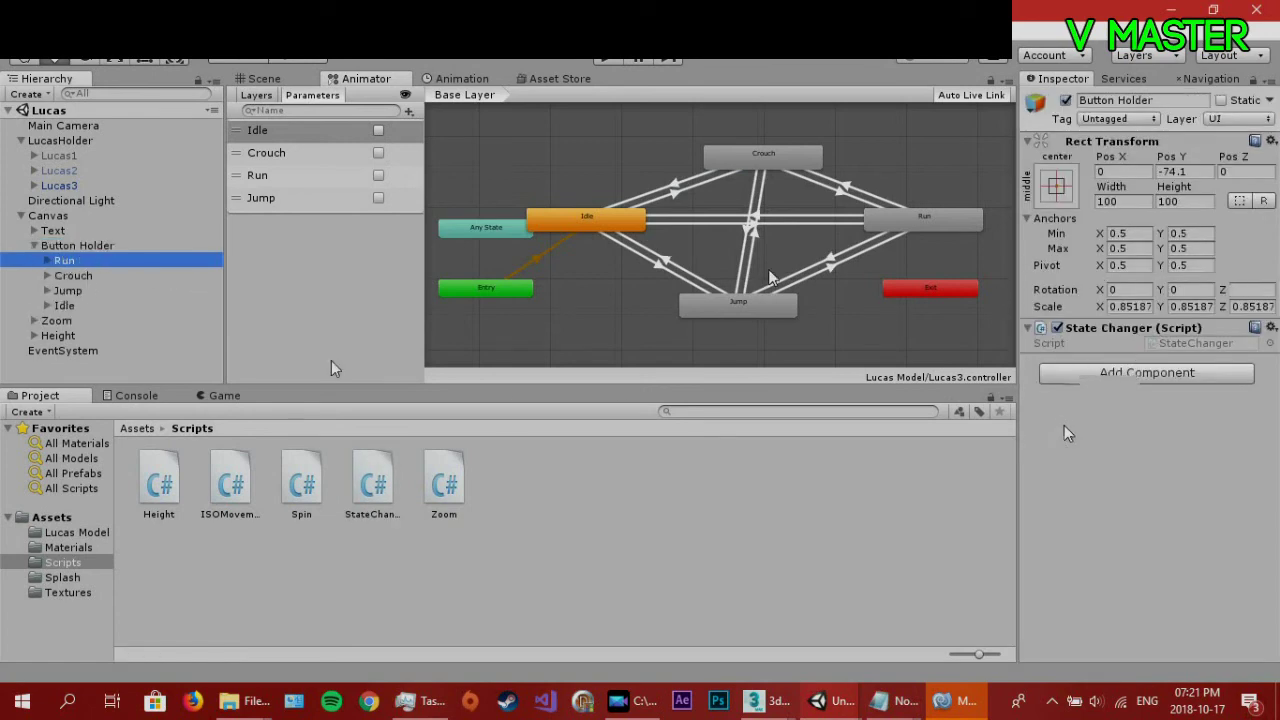
{"action": "scroll", "coordinate": [1064, 432], "scroll_direction": "down", "scroll_amount": 5}
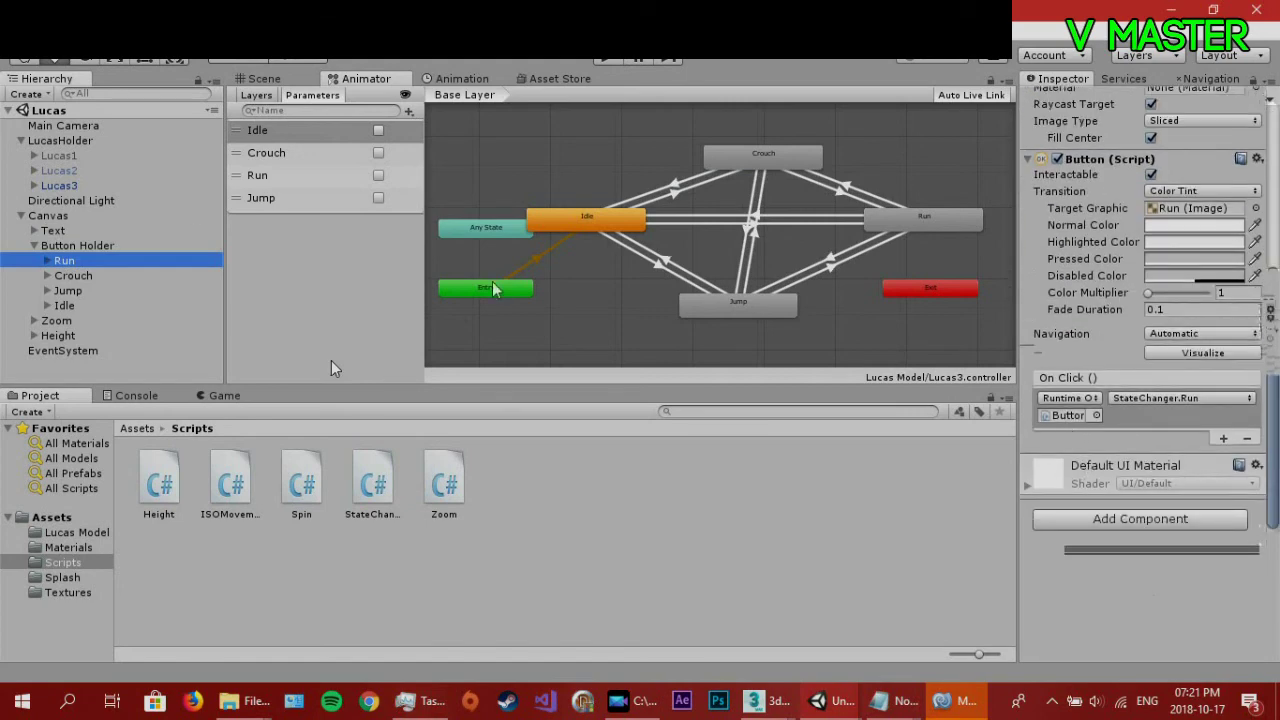
{"action": "left_click", "coordinate": [1150, 400]}
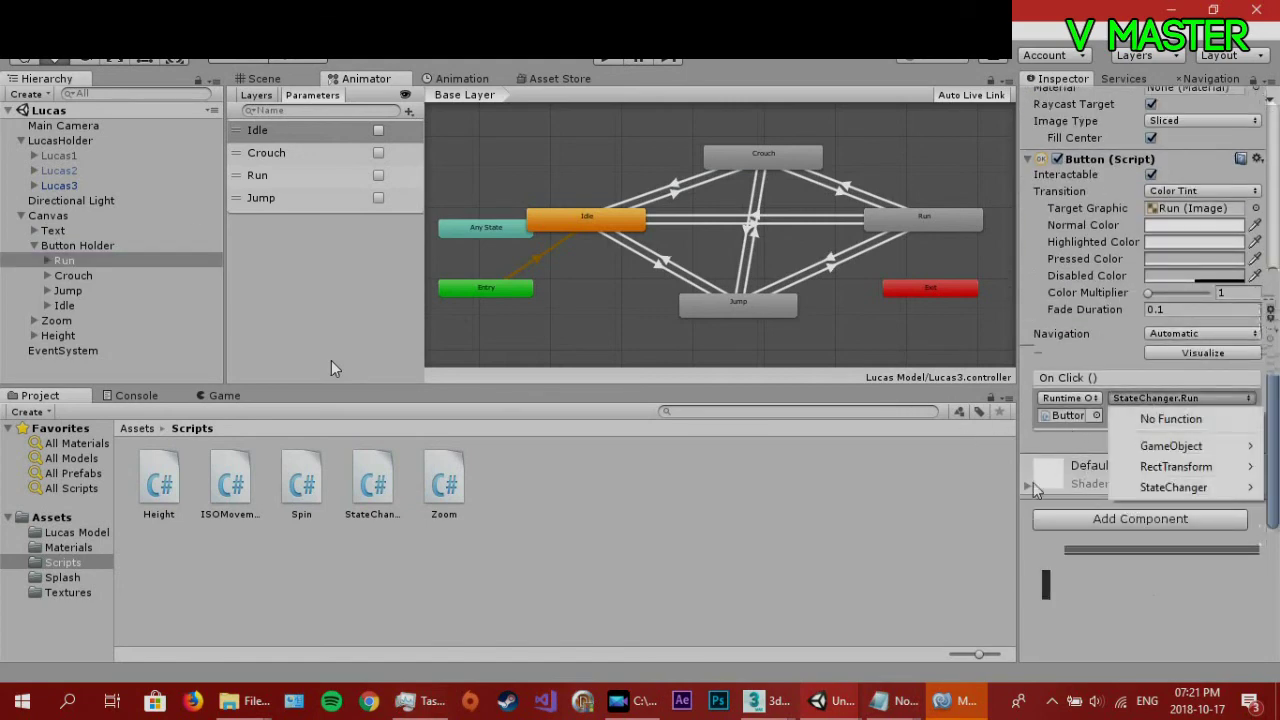
{"action": "mouse_move", "coordinate": [1122, 490]}
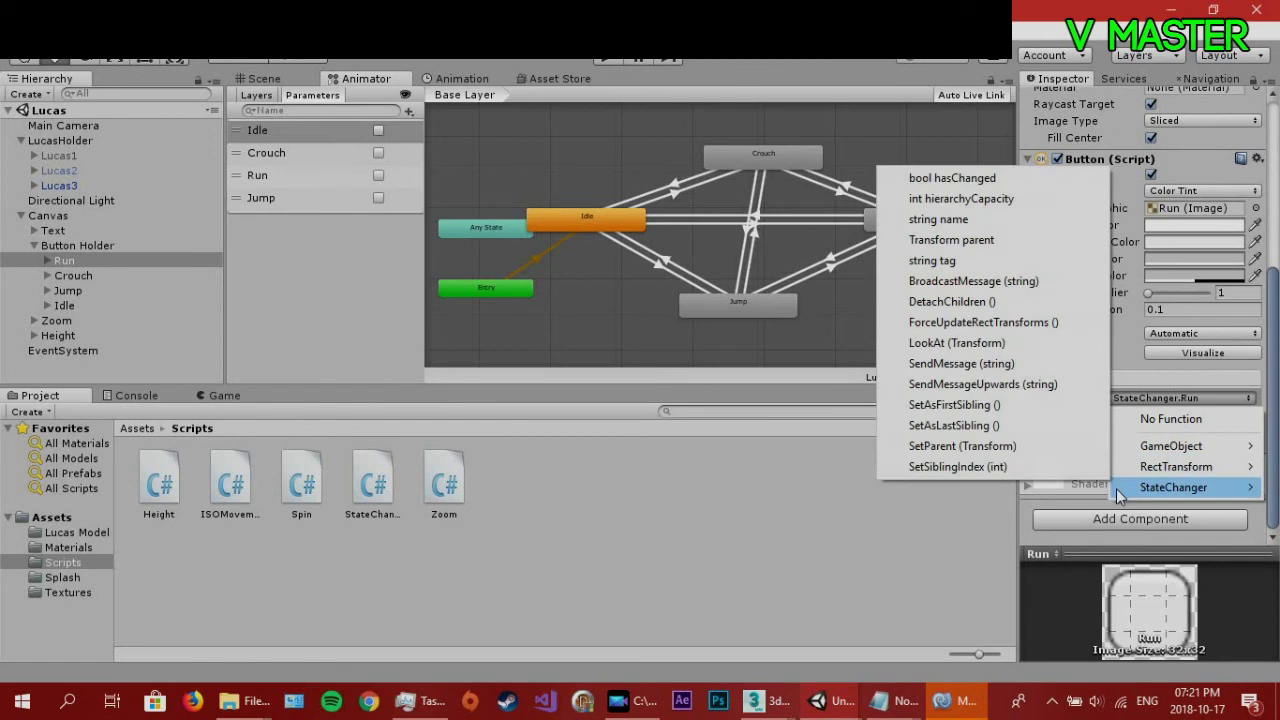
{"action": "left_click", "coordinate": [800, 534]}
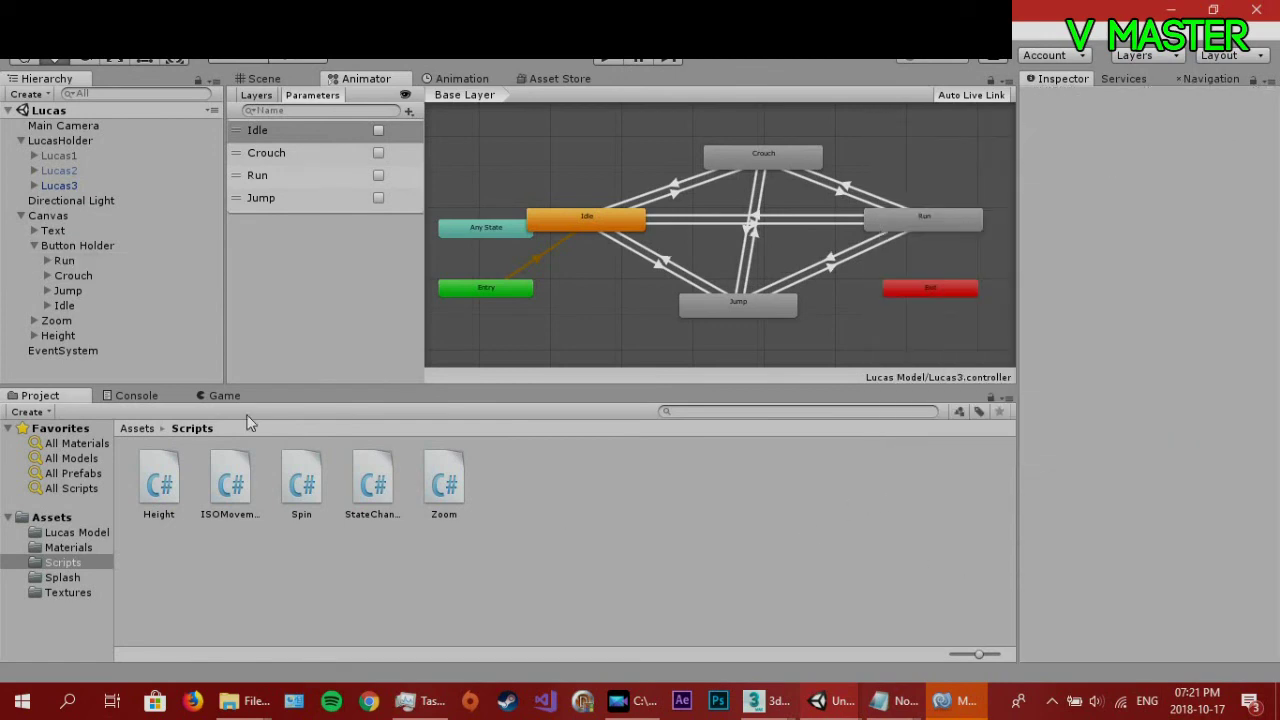
Display the Lucas Character Viewer canvas in the Scene view and start the project in play mode.
{"action": "left_click", "coordinate": [264, 78]}
{"action": "left_click", "coordinate": [610, 58]}
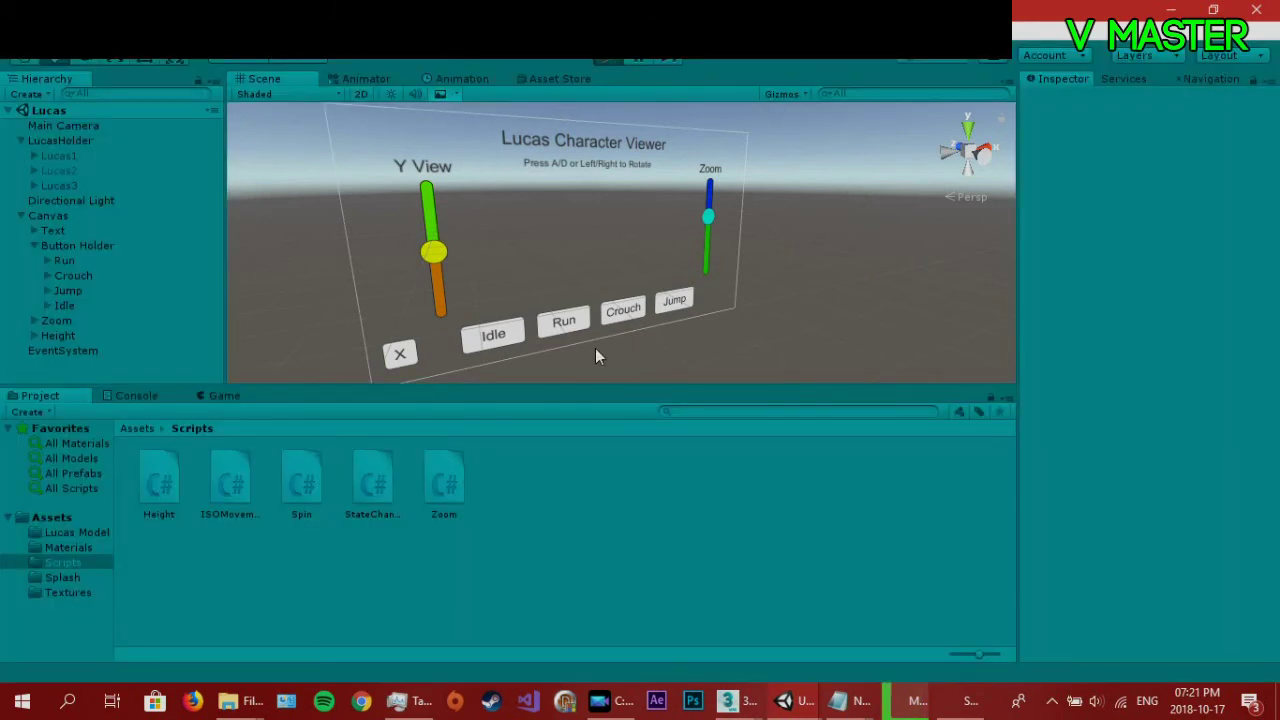
{"action": "left_click", "coordinate": [672, 302]}
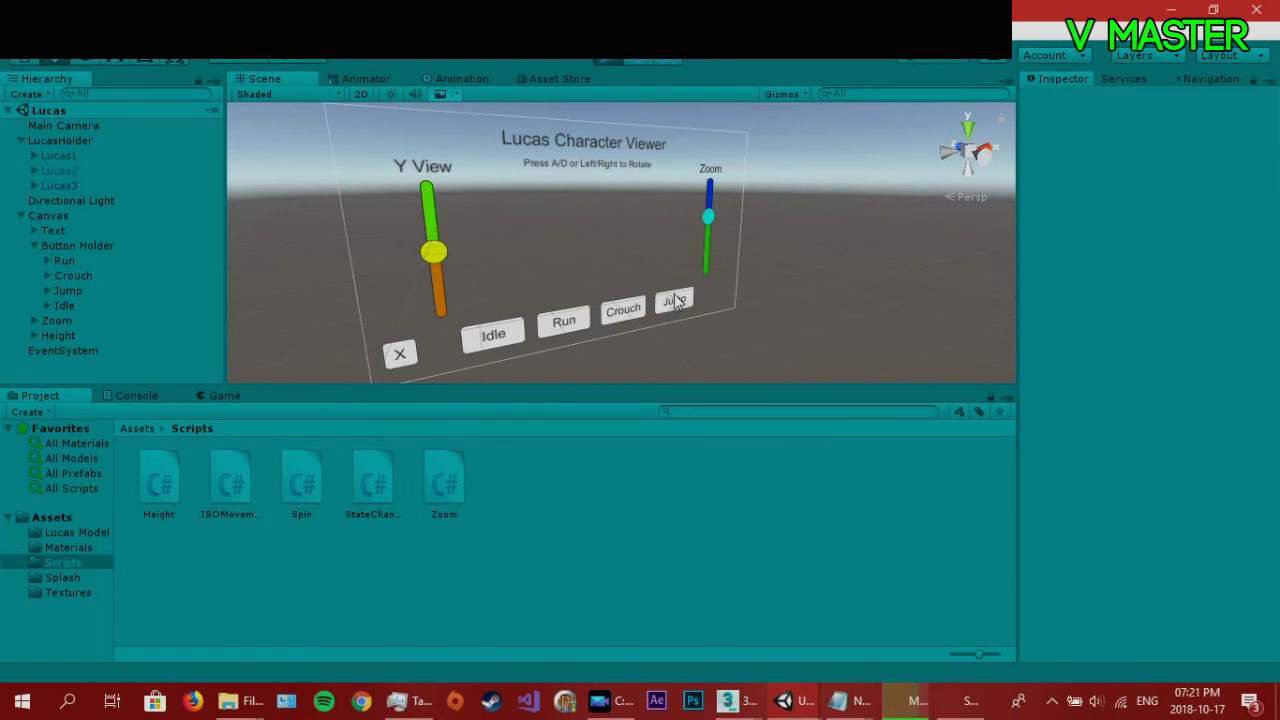
{"action": "key", "text": "ctrl+p"}
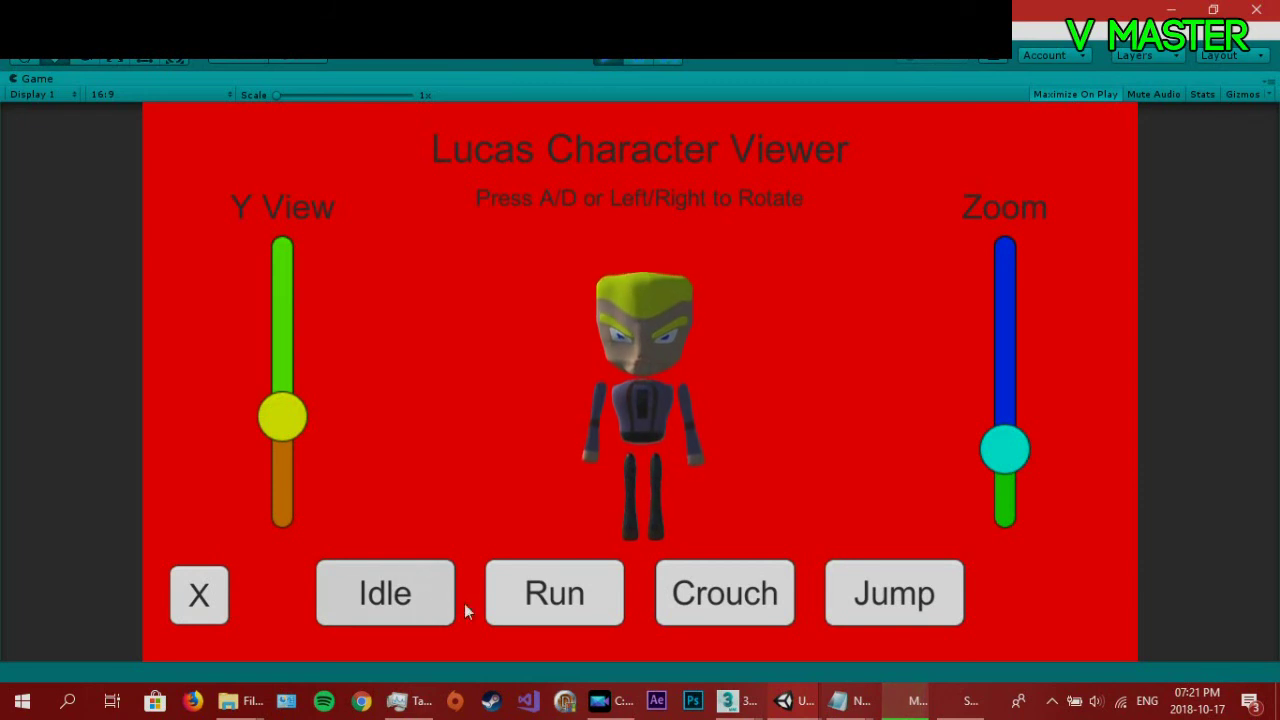
Test the Run, Crouch and Jump buttons in the running viewer and rotate Lucas in both directions.
{"action": "left_click", "coordinate": [597, 596]}
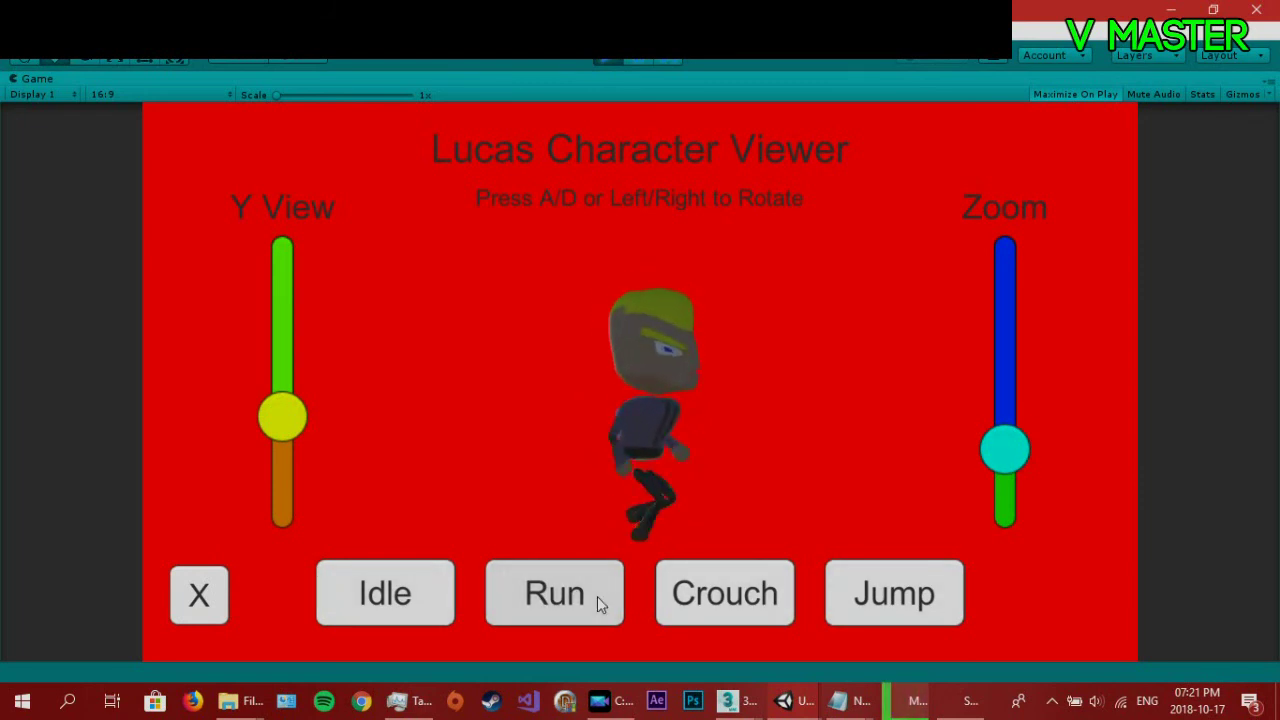
{"action": "left_click", "coordinate": [740, 596]}
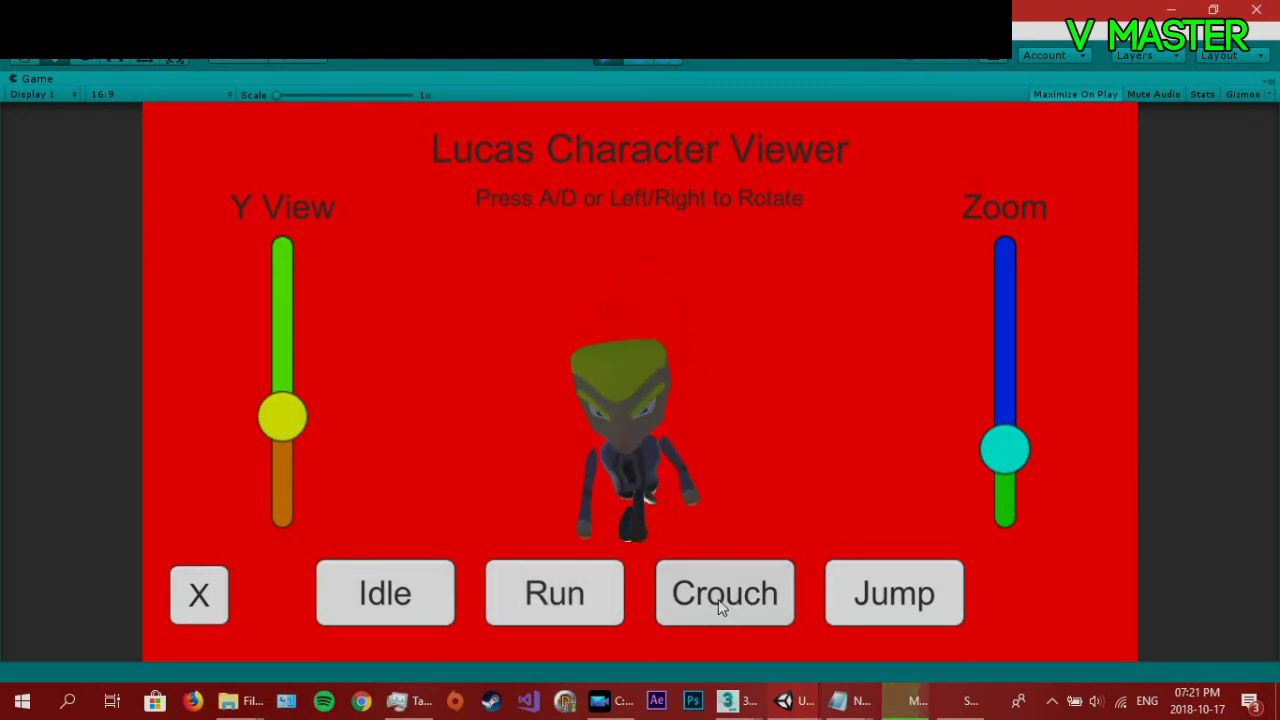
{"action": "left_click", "coordinate": [864, 603]}
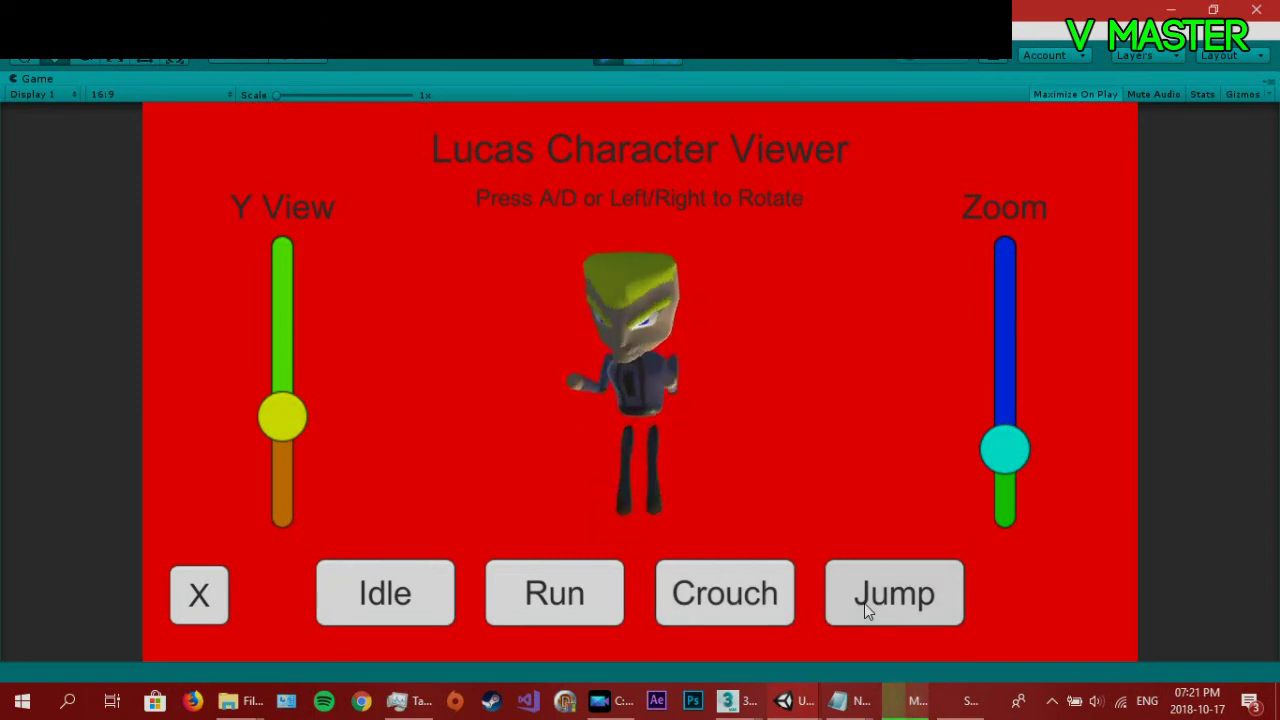
{"action": "left_click", "coordinate": [550, 592]}
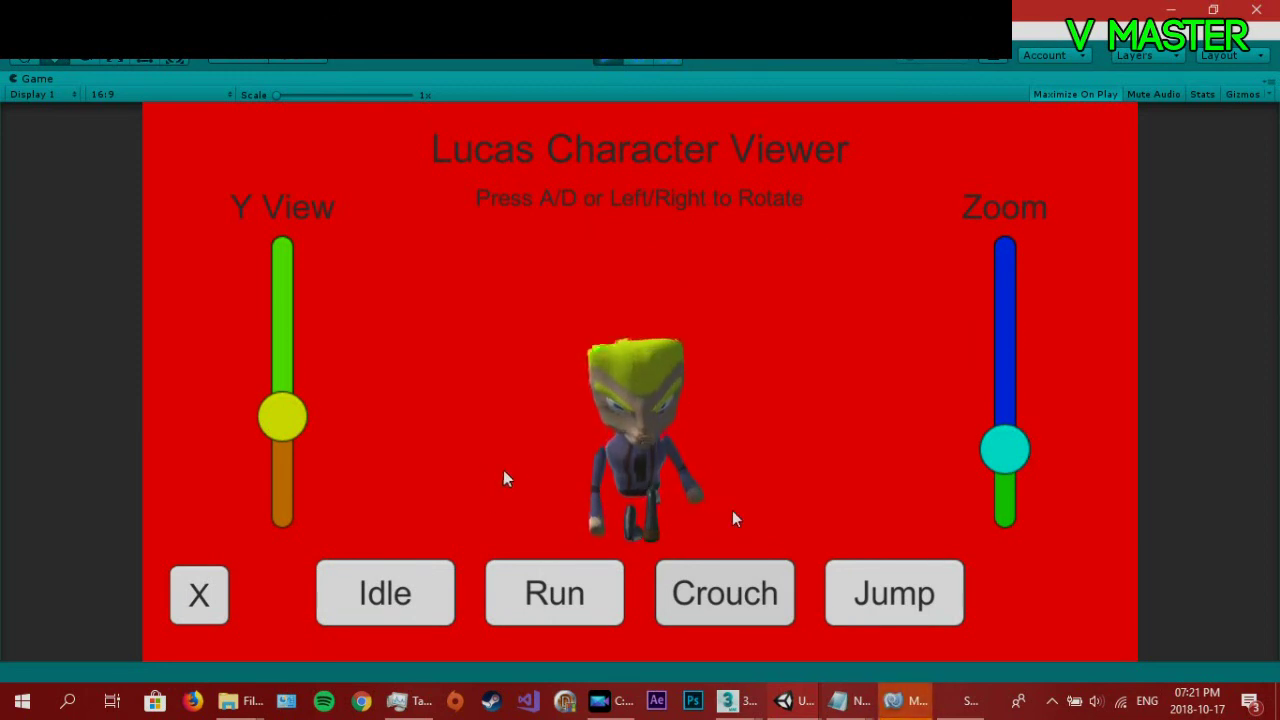
{"action": "key", "text": "d"}
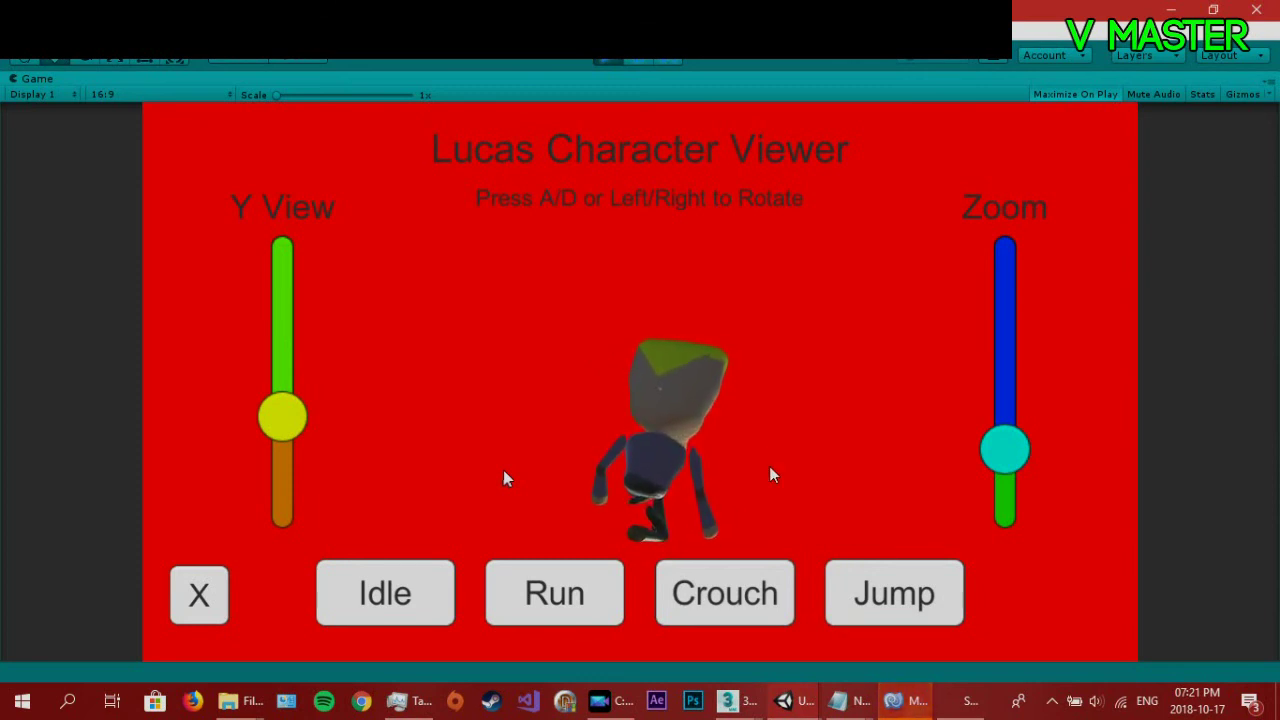
{"action": "key", "text": "a"}
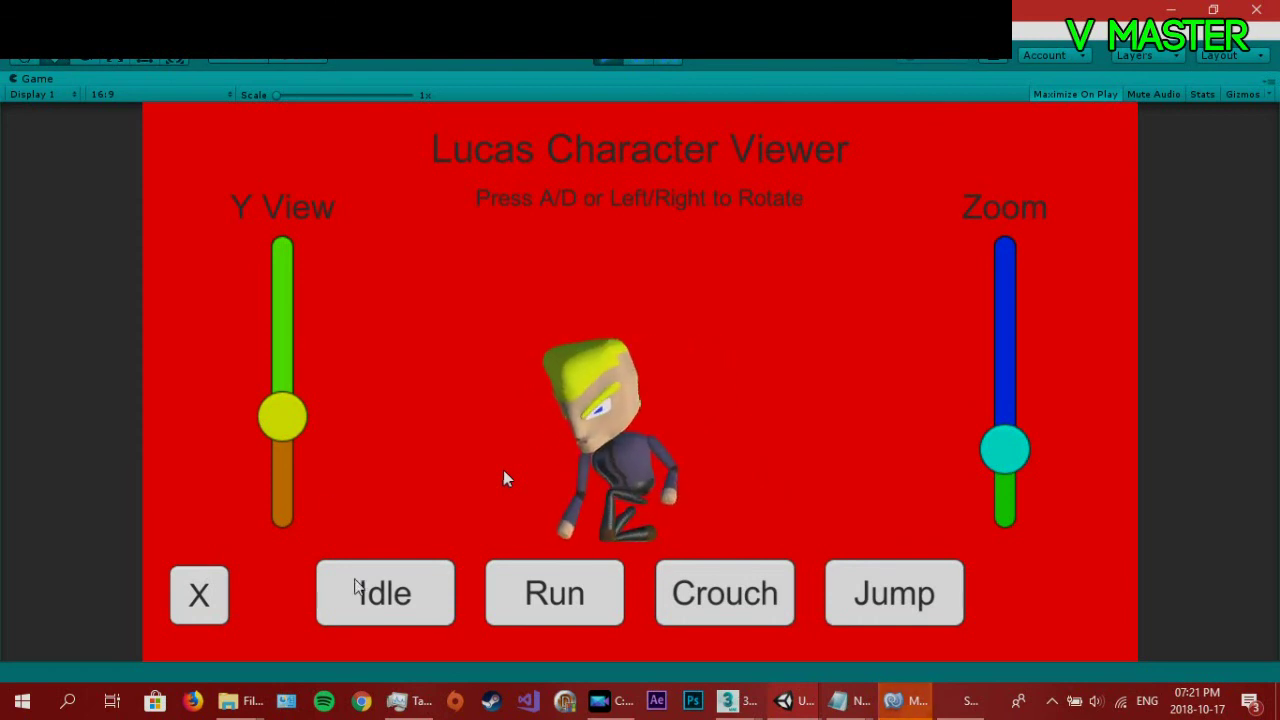
Switch Lucas through the Idle, Run, Crouch and Jump animations in turn, then zoom in on him.
{"action": "left_click", "coordinate": [357, 593]}
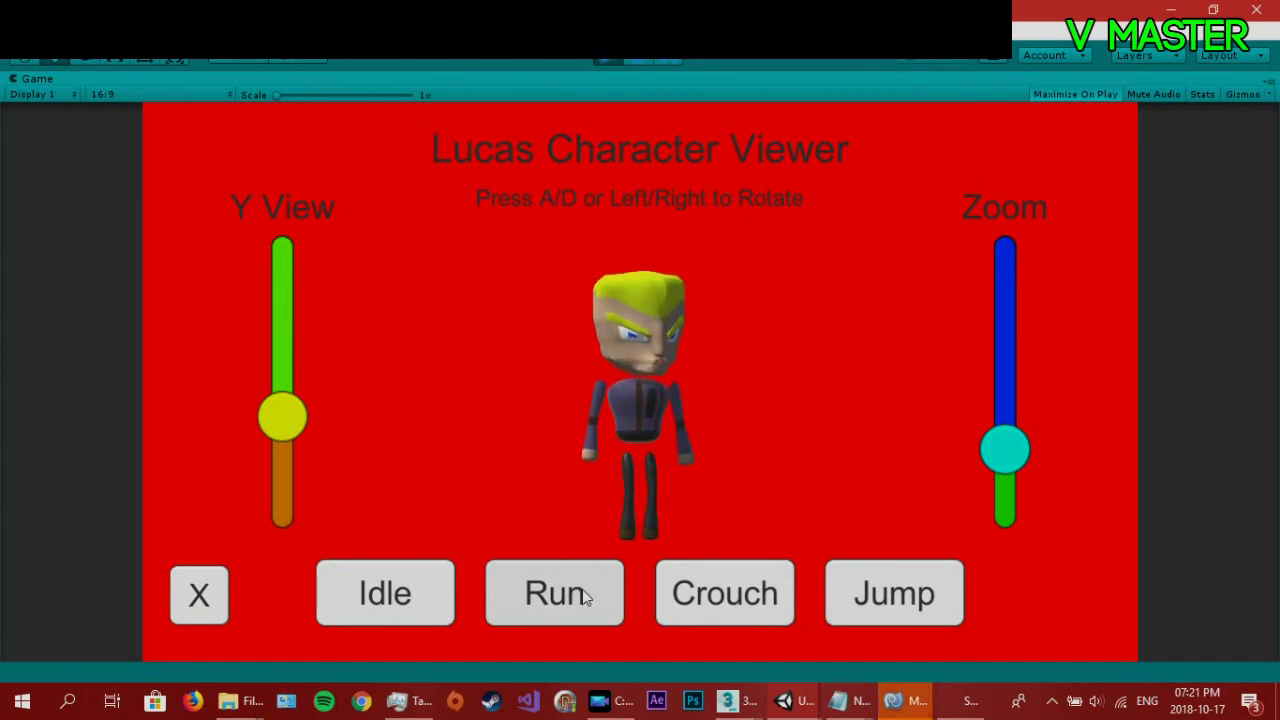
{"action": "left_click", "coordinate": [587, 592]}
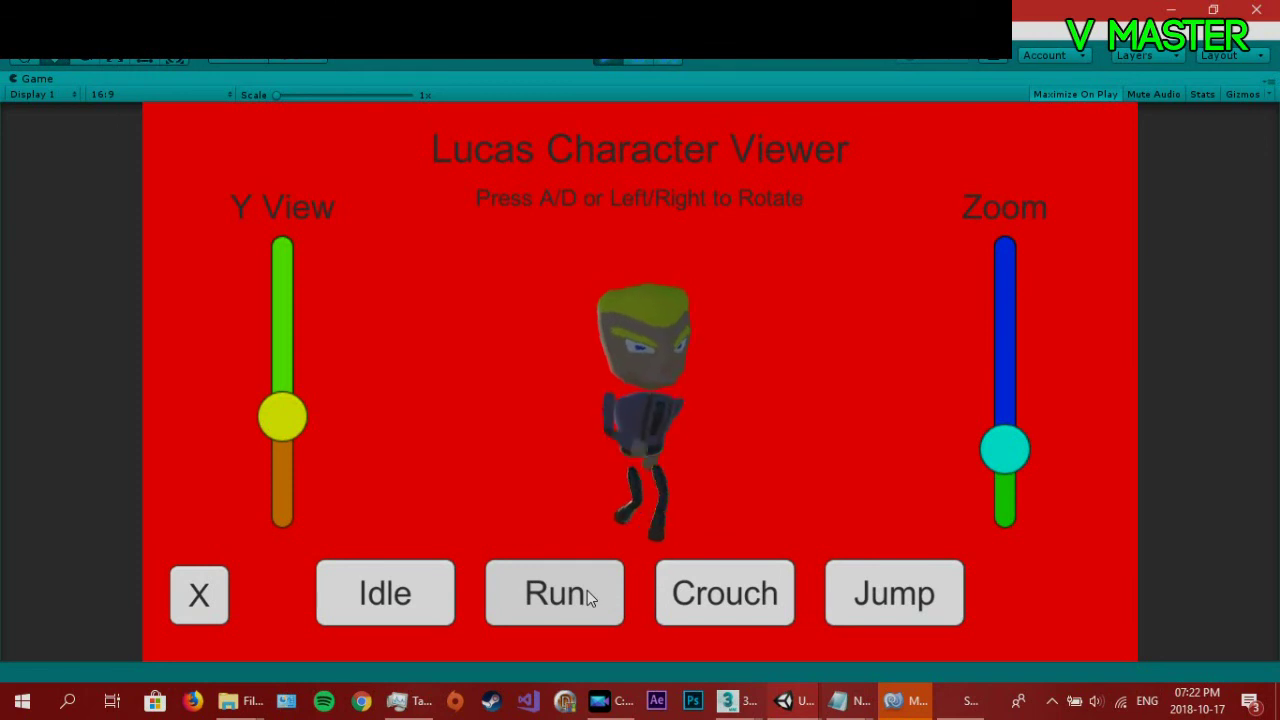
{"action": "left_click", "coordinate": [692, 597]}
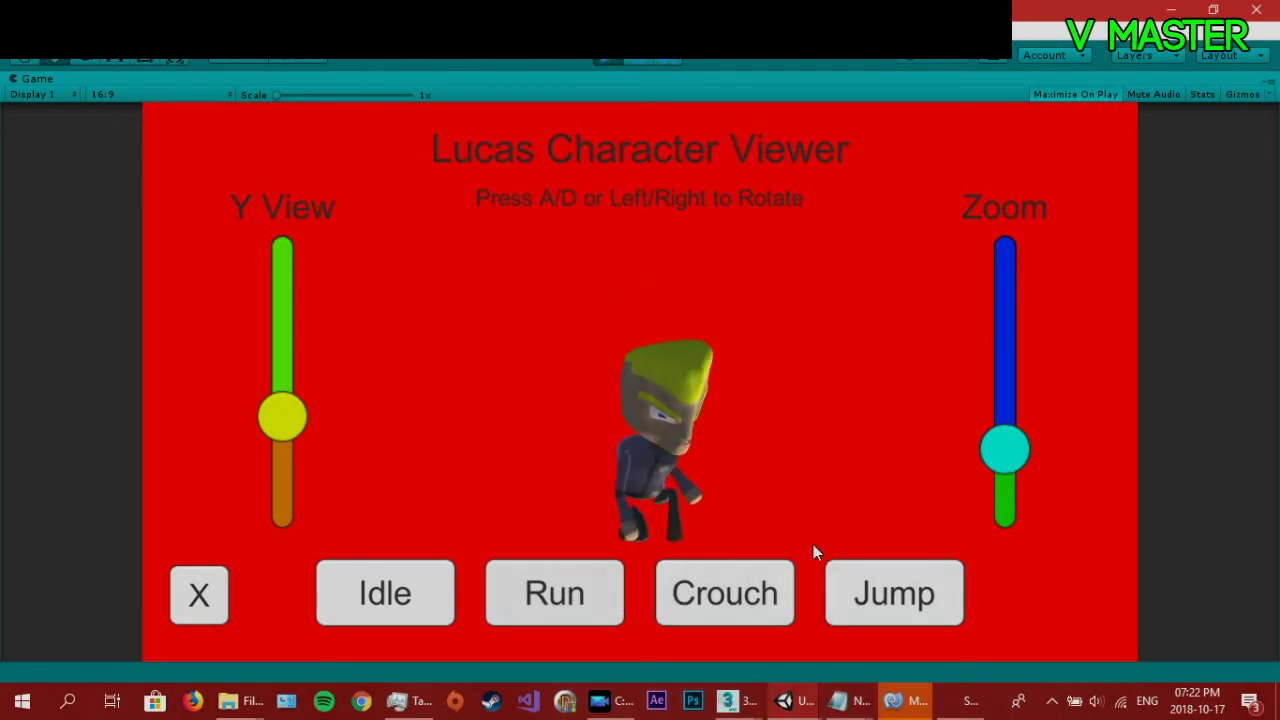
{"action": "left_click", "coordinate": [901, 598]}
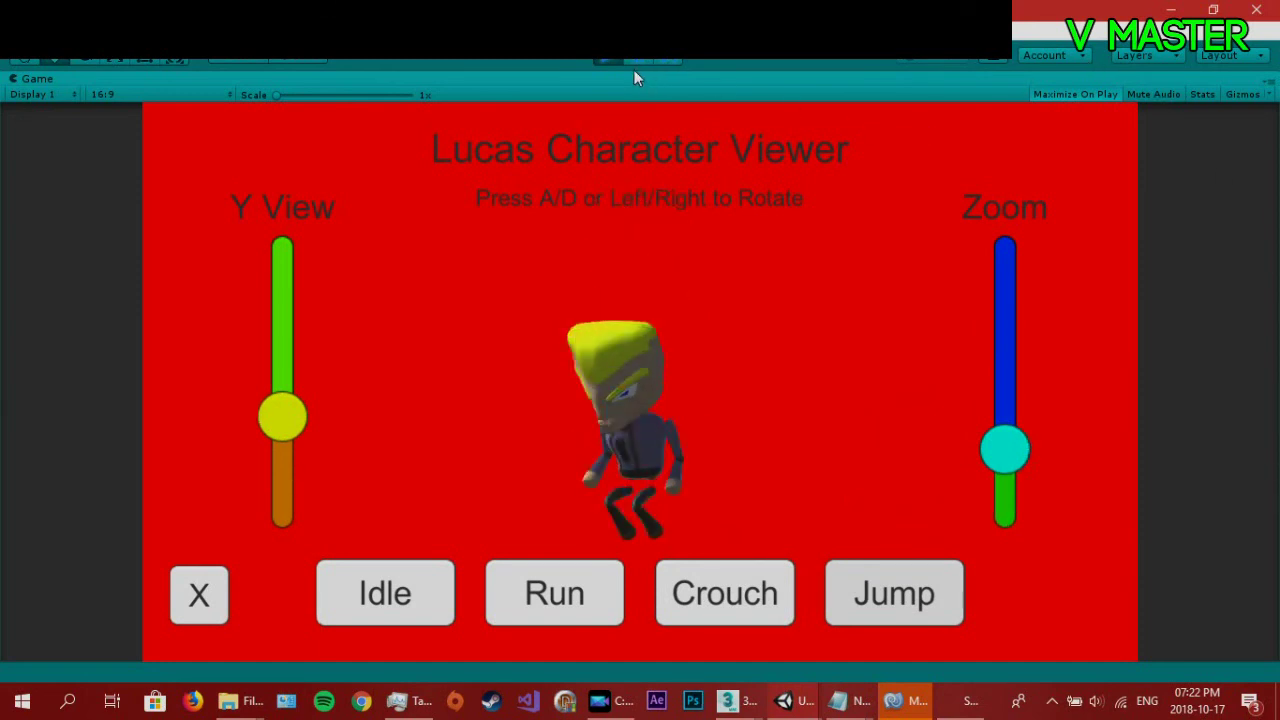
{"action": "scroll", "coordinate": [634, 78], "scroll_direction": "up", "scroll_amount": 2}
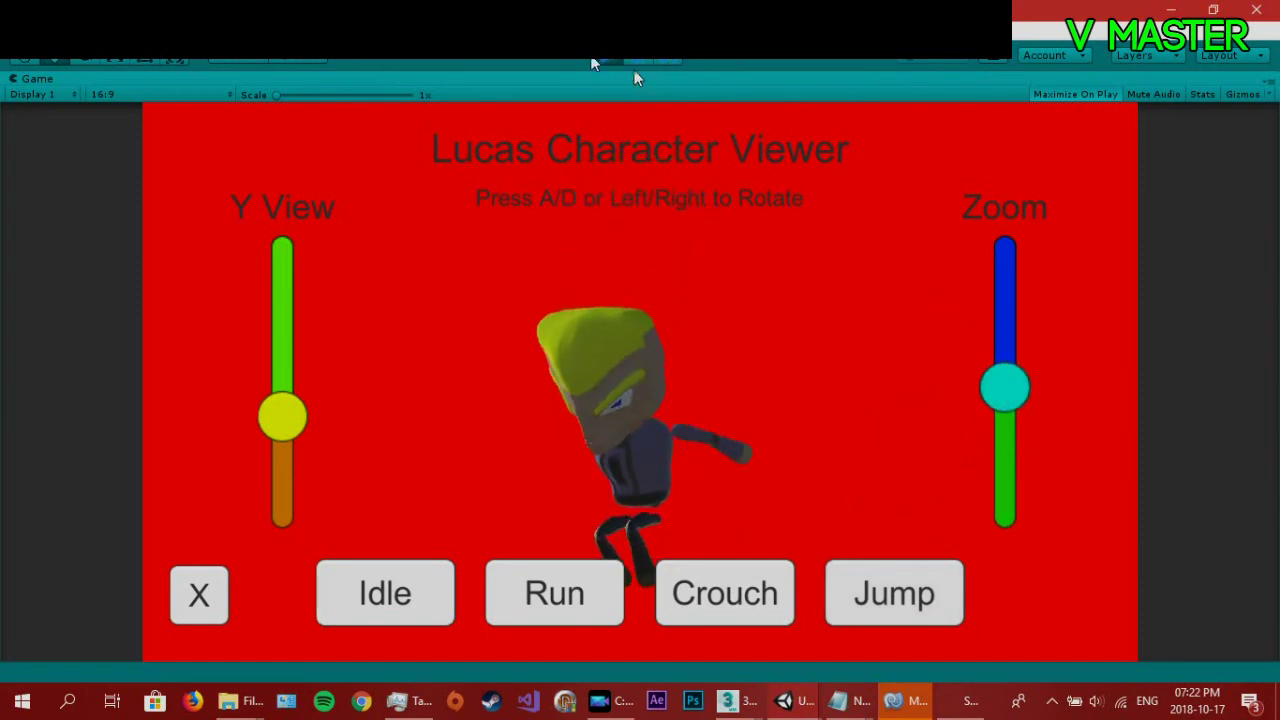